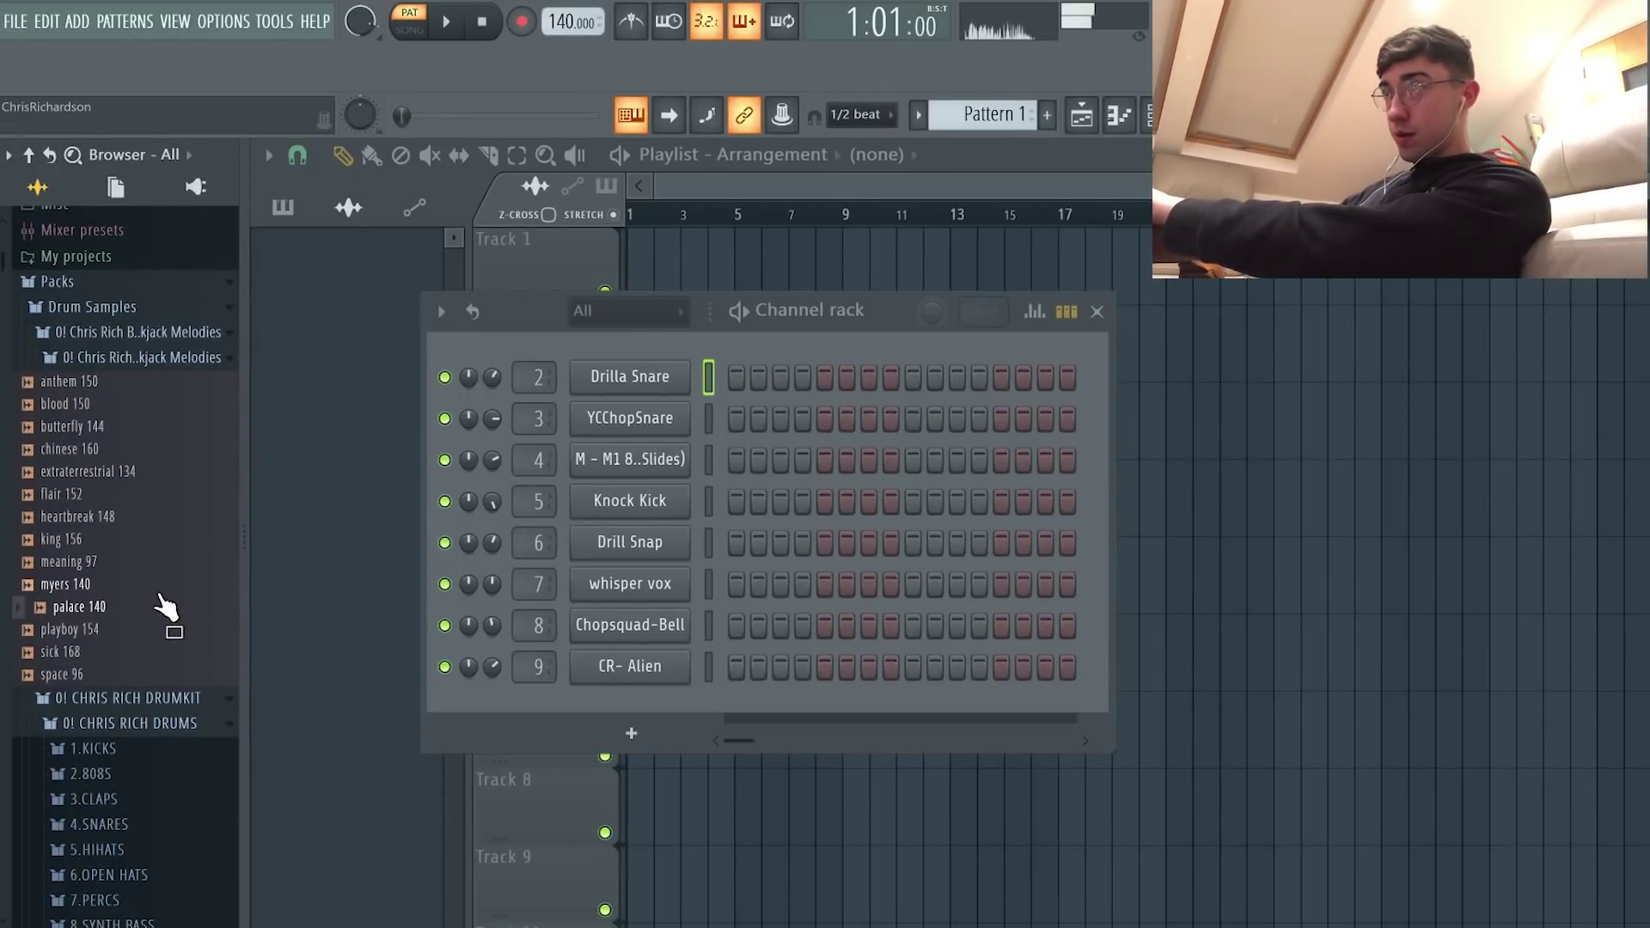
# Step: Place the myers 140 loop at the start of Track 1, cut off the excess after bar 17, and play it
pyautogui.moveTo(163, 604); pyautogui.dragTo(631, 247)
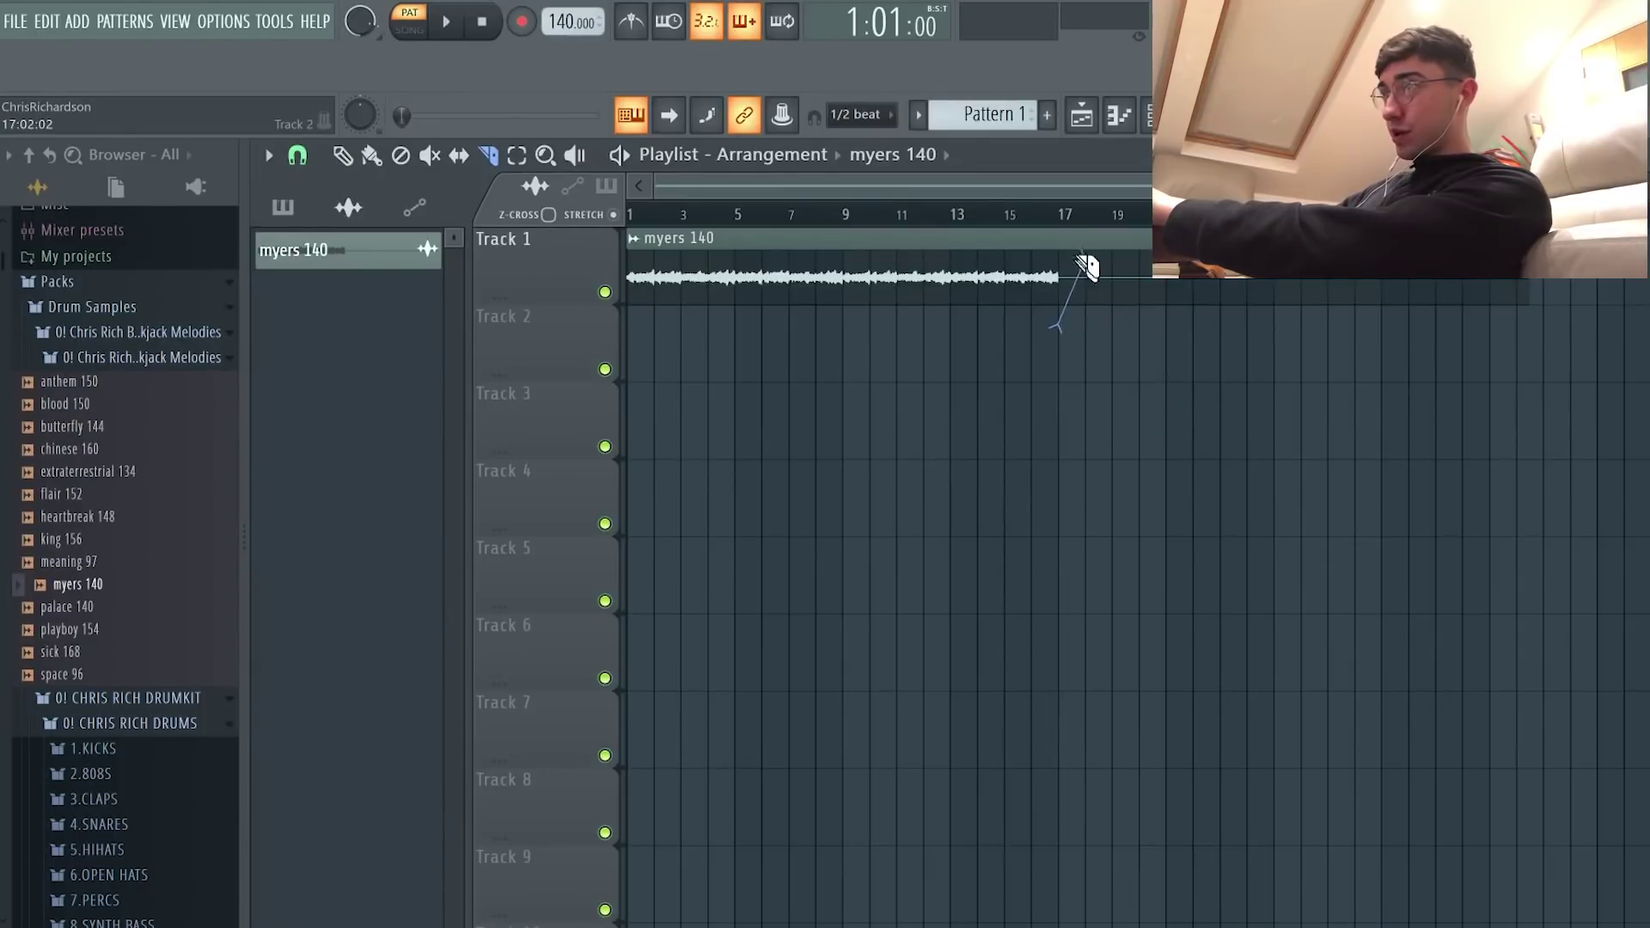
pyautogui.rightClick(1187, 295)
pyautogui.press('space')
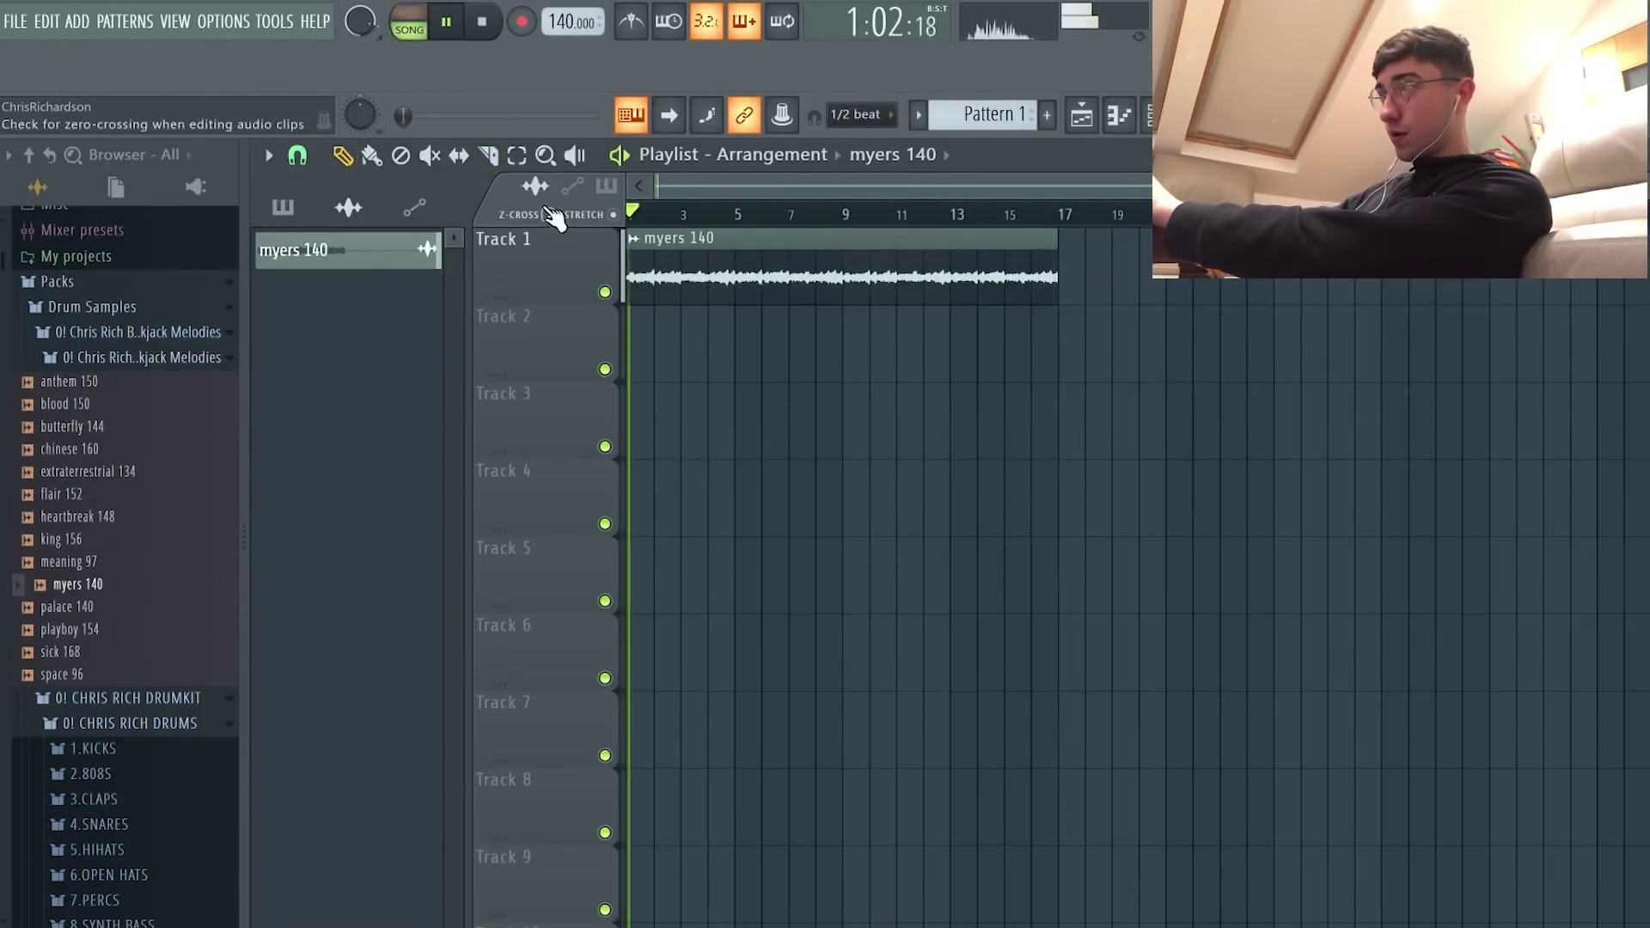
# Step: Open the myers 140 clip's channel settings and route it to mixer track 1
pyautogui.doubleClick(732, 266)
pyautogui.press('space')
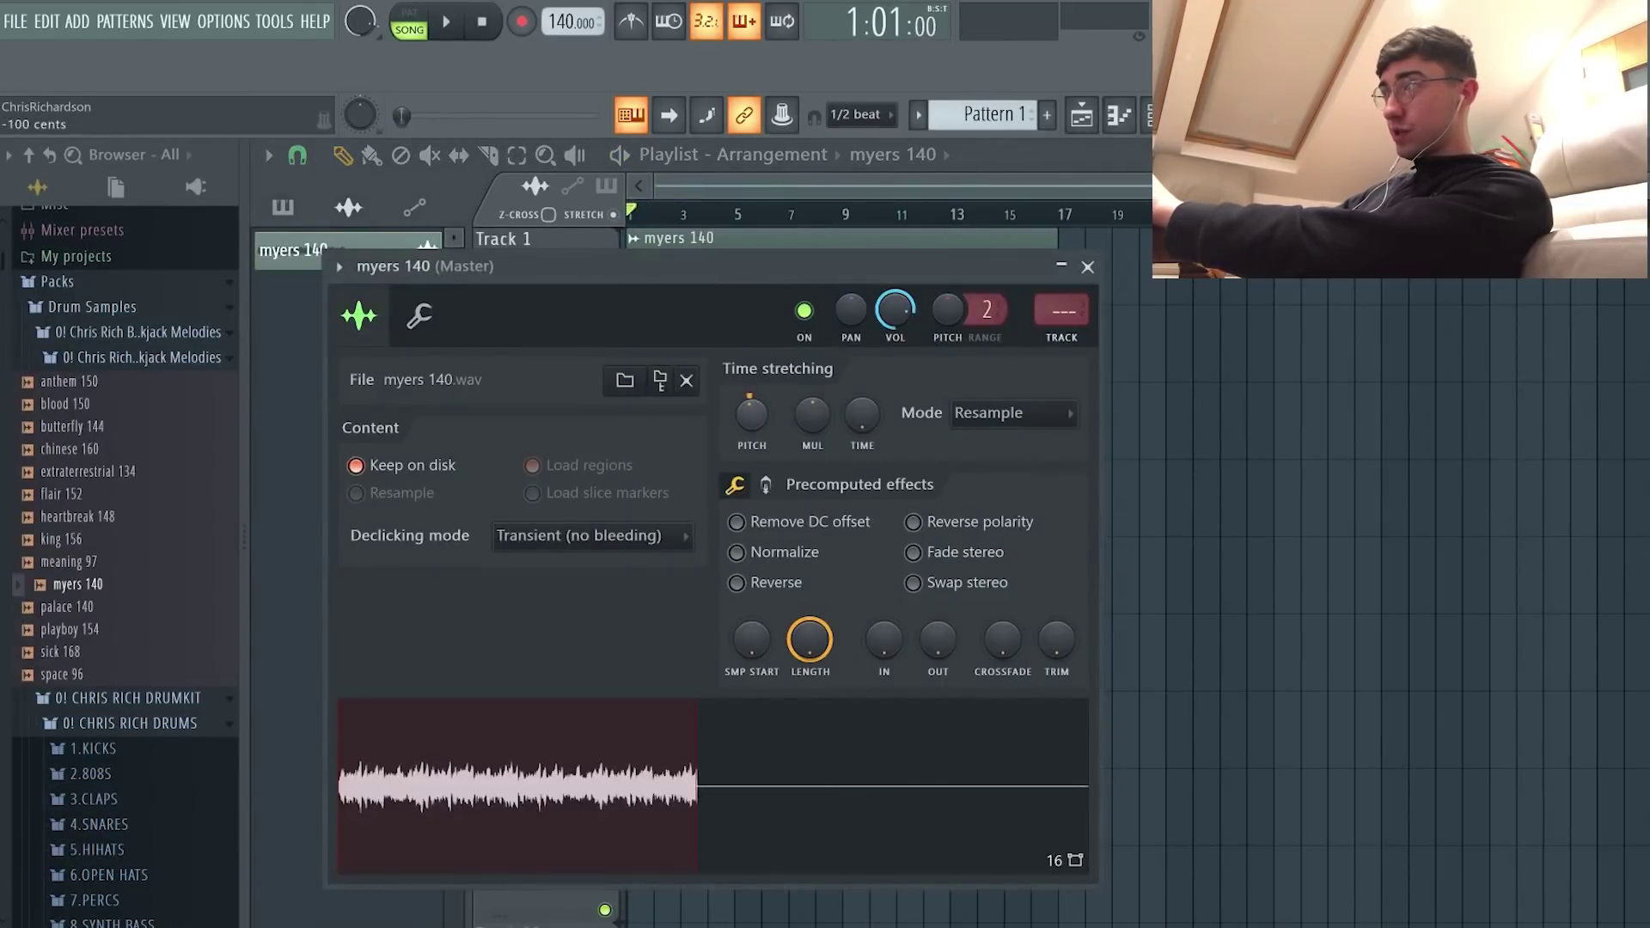
pyautogui.click(1087, 267)
# Step: Add Fruity parametric EQ 2 to the first effect slot of mixer Insert 1
pyautogui.press('F9')
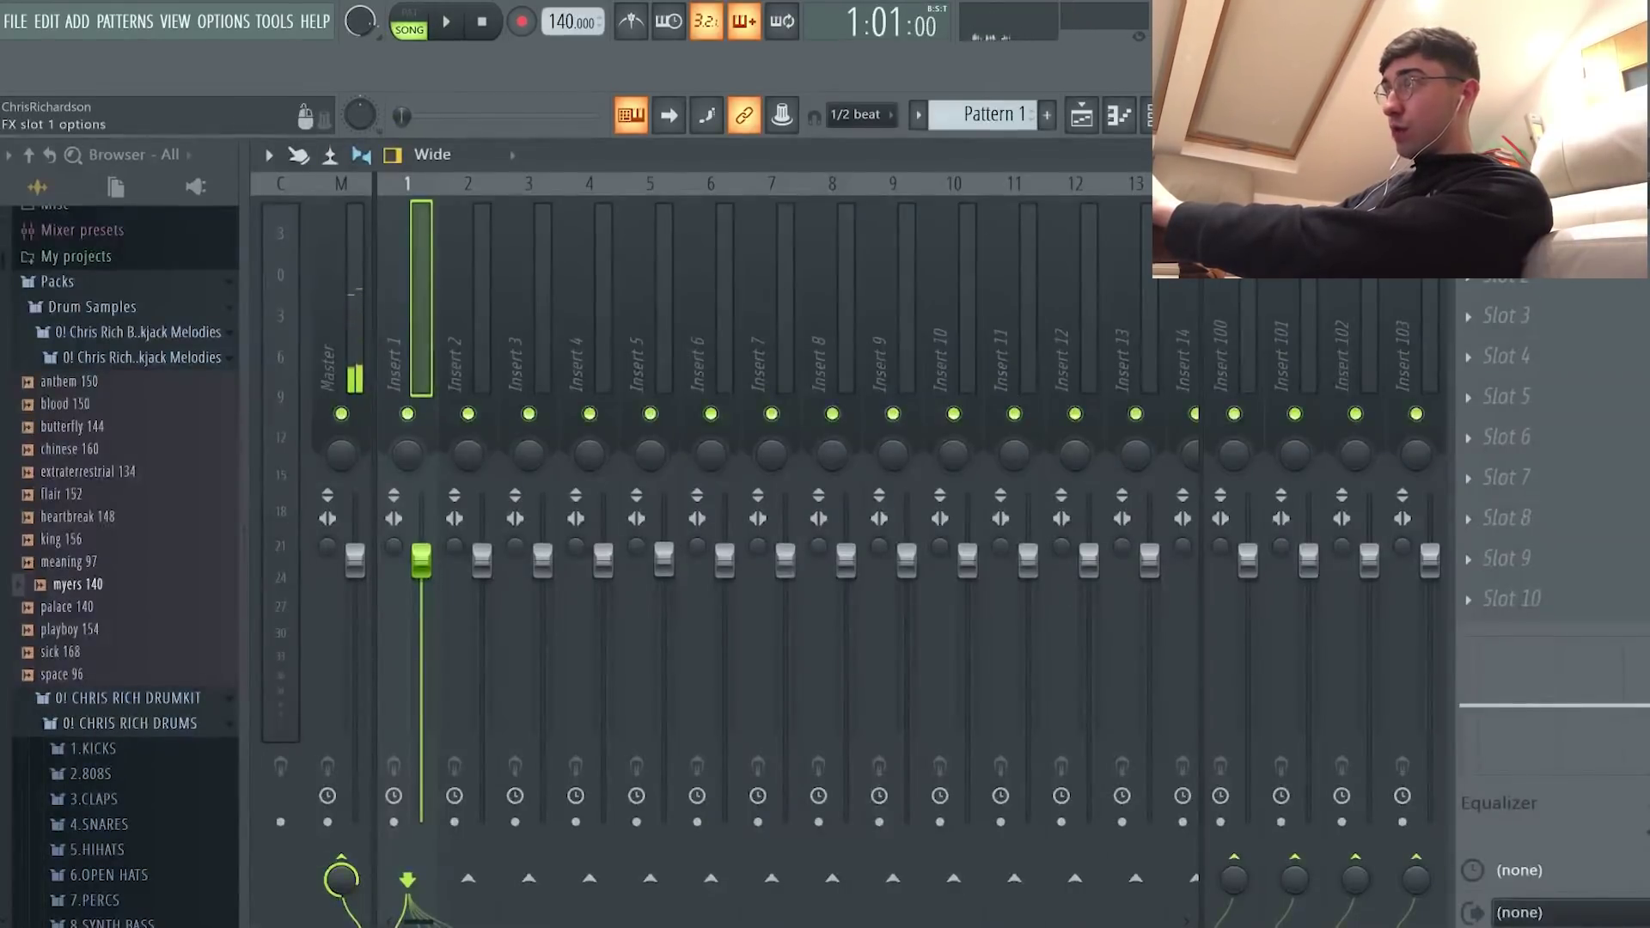
pyautogui.click(1468, 235)
pyautogui.click(1104, 35)
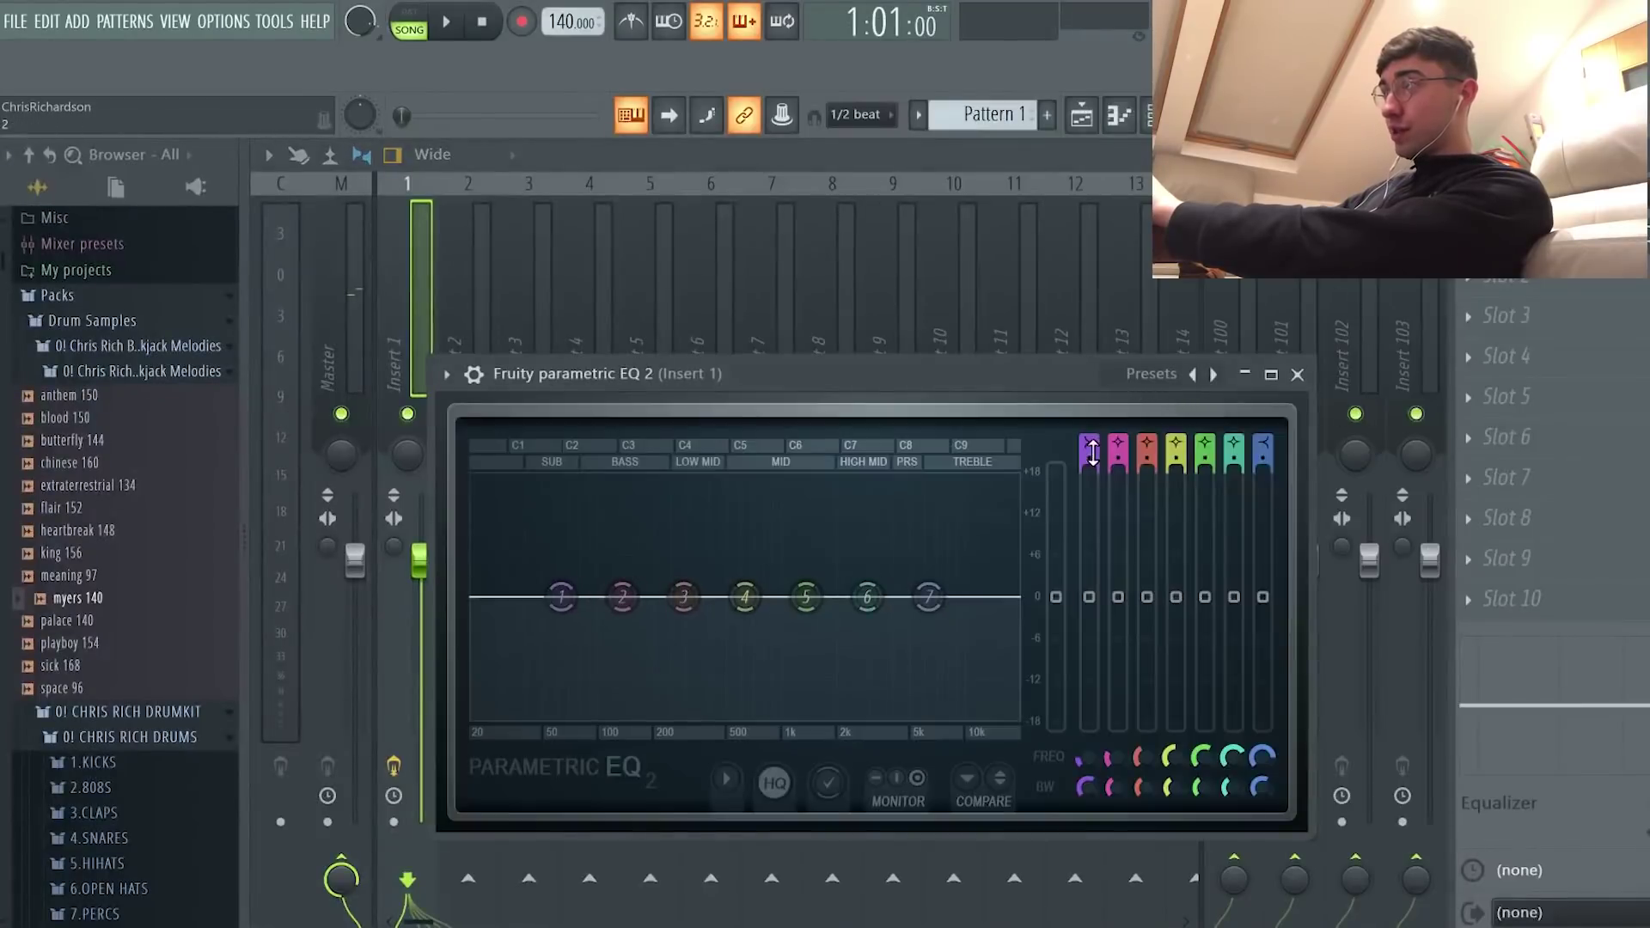
# Step: Turn EQ band 1 into a Gentle 8 high-pass filter and raise its cutoff to just below 100 Hz
pyautogui.moveTo(1089, 443)
pyautogui.mouseDown()
pyautogui.moveTo(1089, 464)
pyautogui.moveTo(1089, 434)
pyautogui.mouseUp()
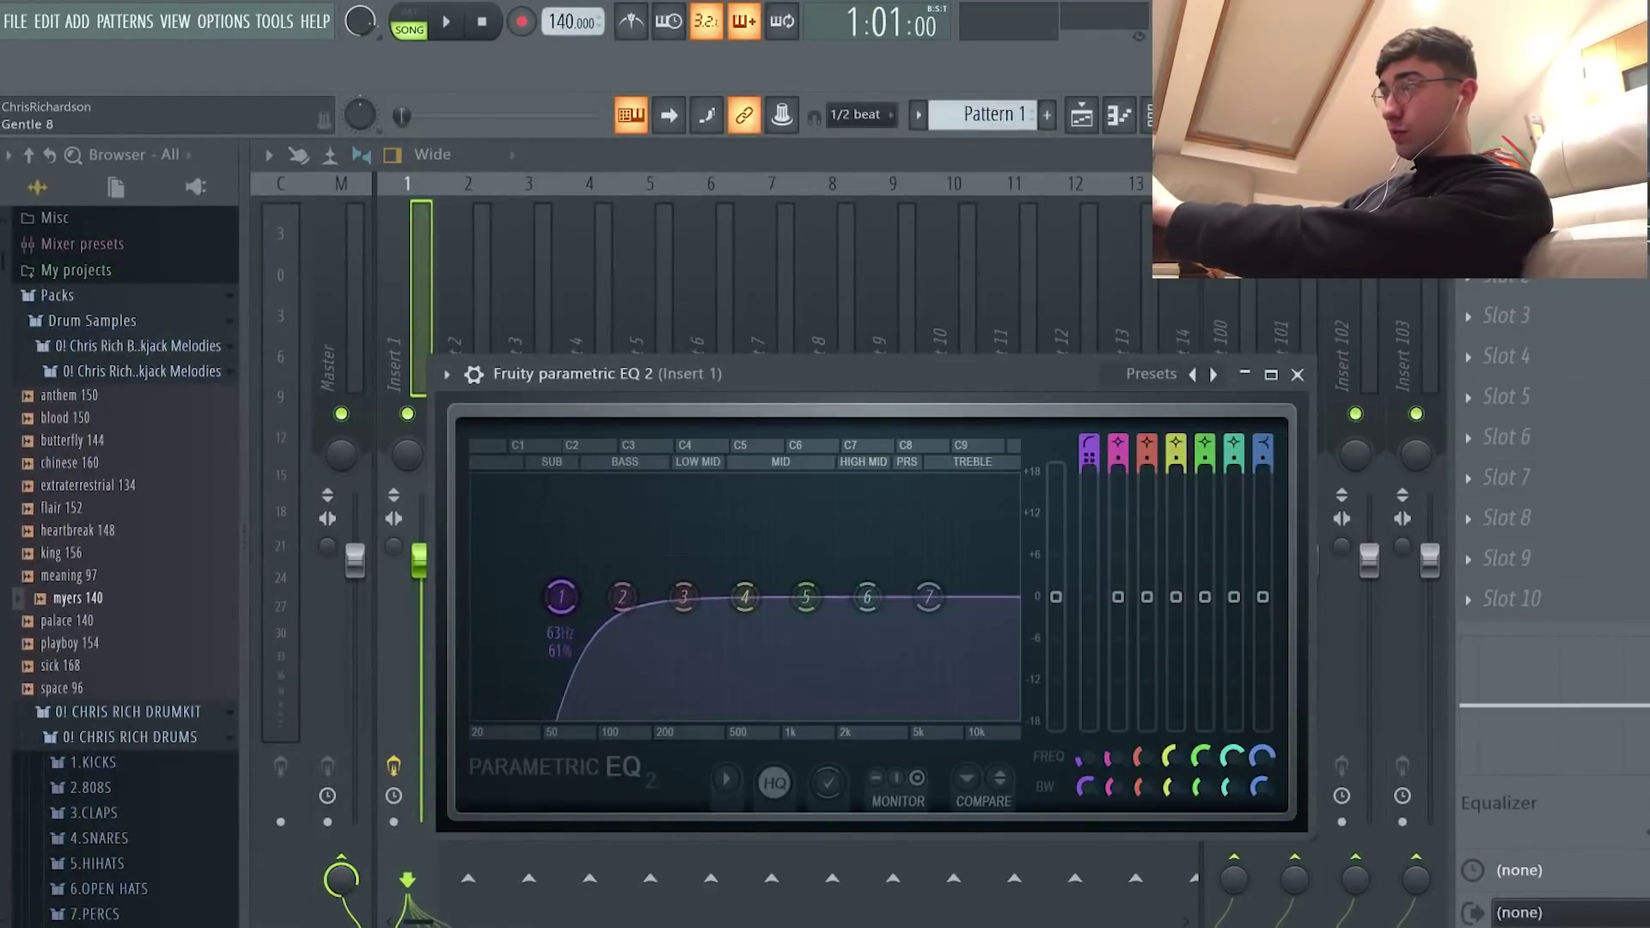
pyautogui.moveTo(1084, 760); pyautogui.dragTo(1081, 756)
pyautogui.press('space')
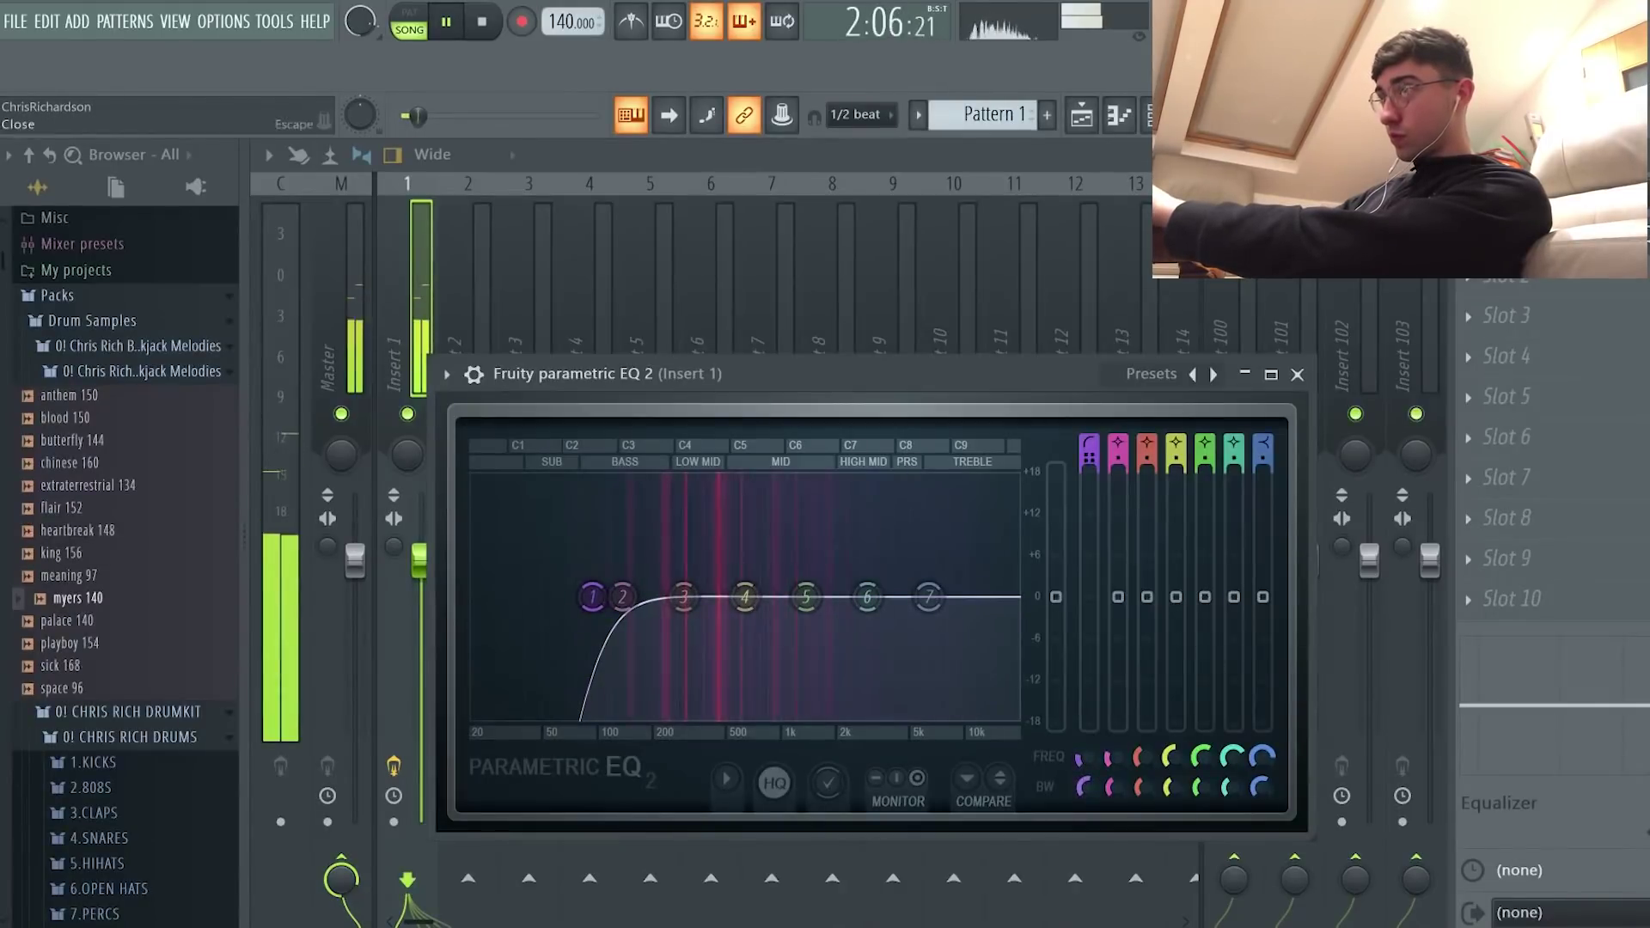
pyautogui.click(1633, 154)
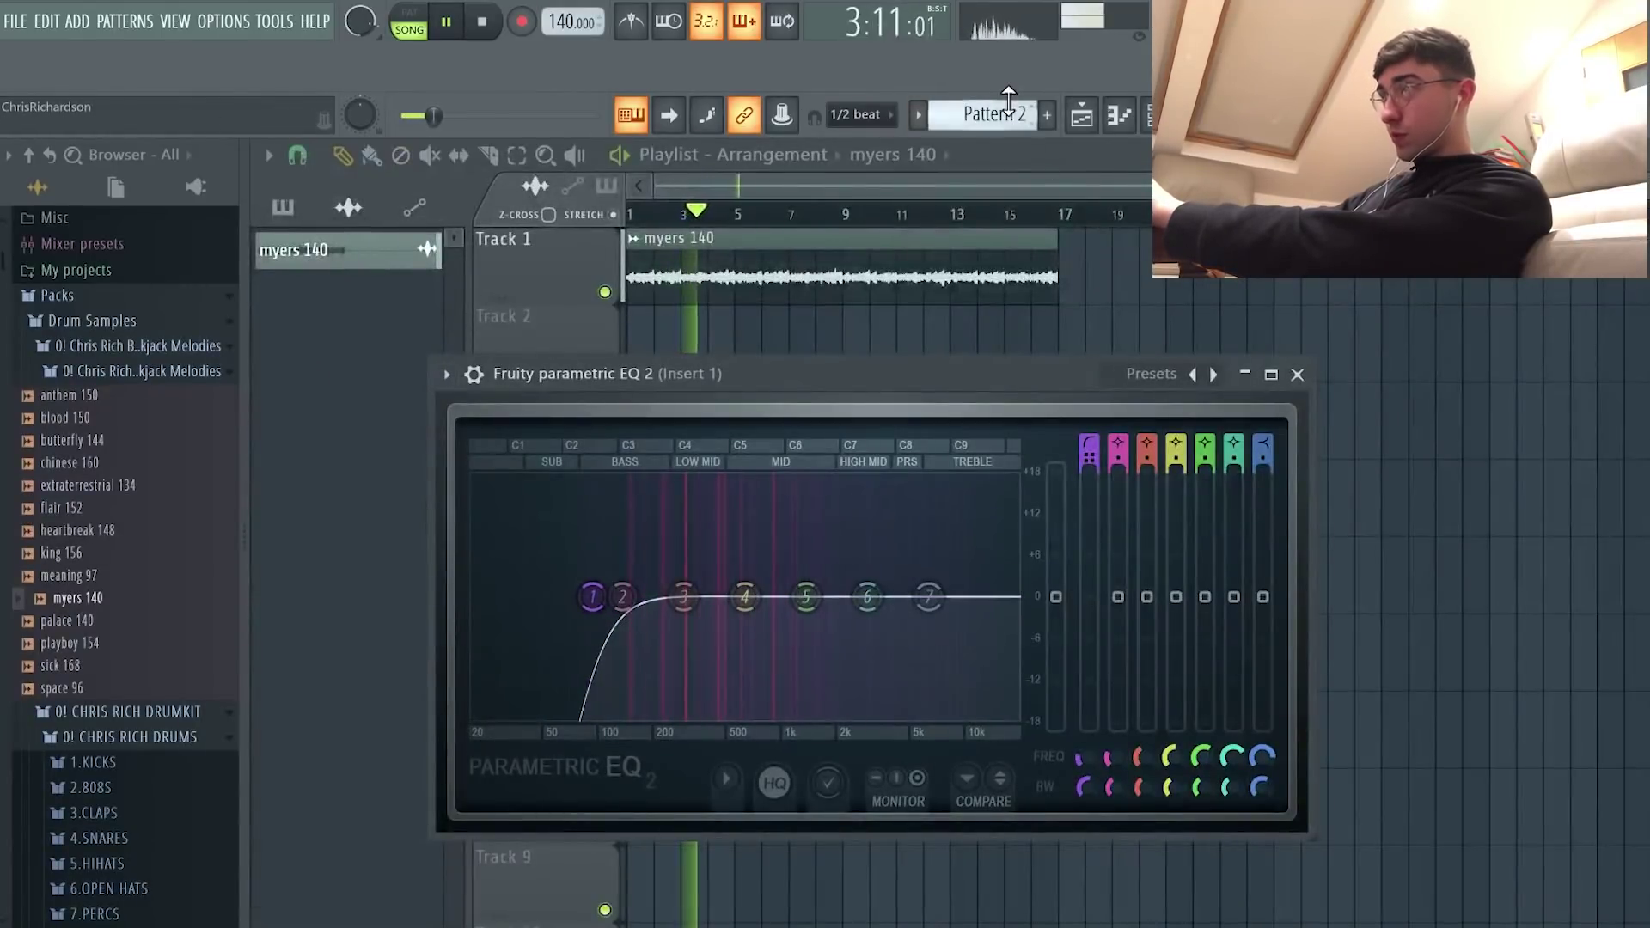
# Step: Place Pattern 1 at the start of playlist Track 2 and extend it through bar 8
pyautogui.scroll(-1, 1008, 100)
pyautogui.scroll(1, 942, 121)
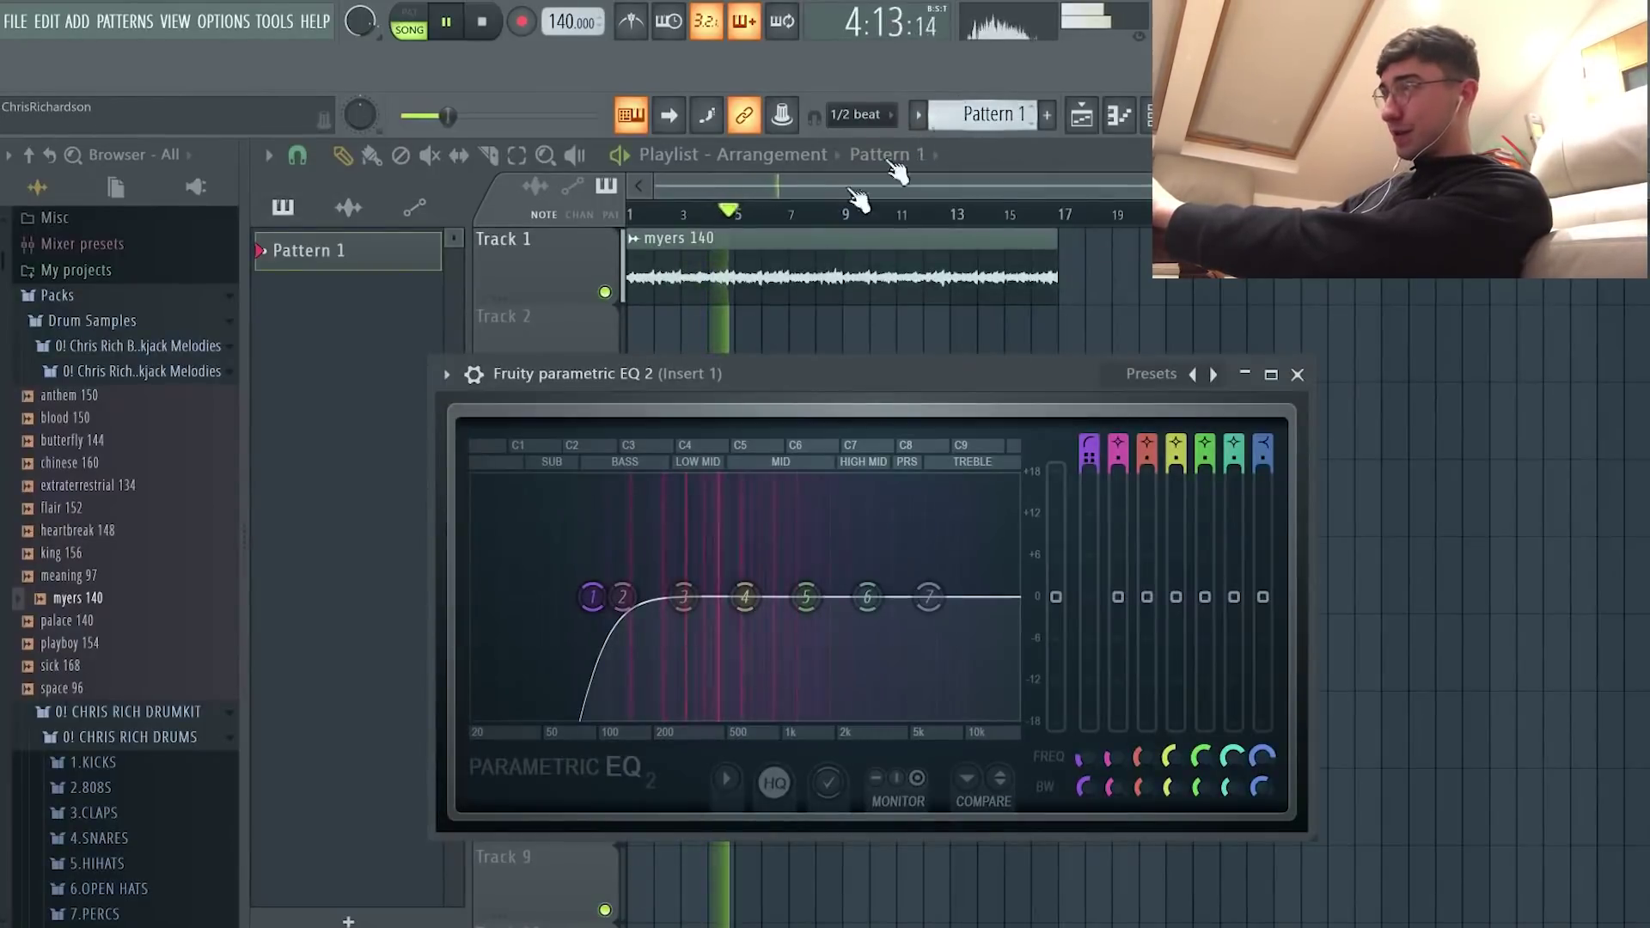
pyautogui.click(643, 337)
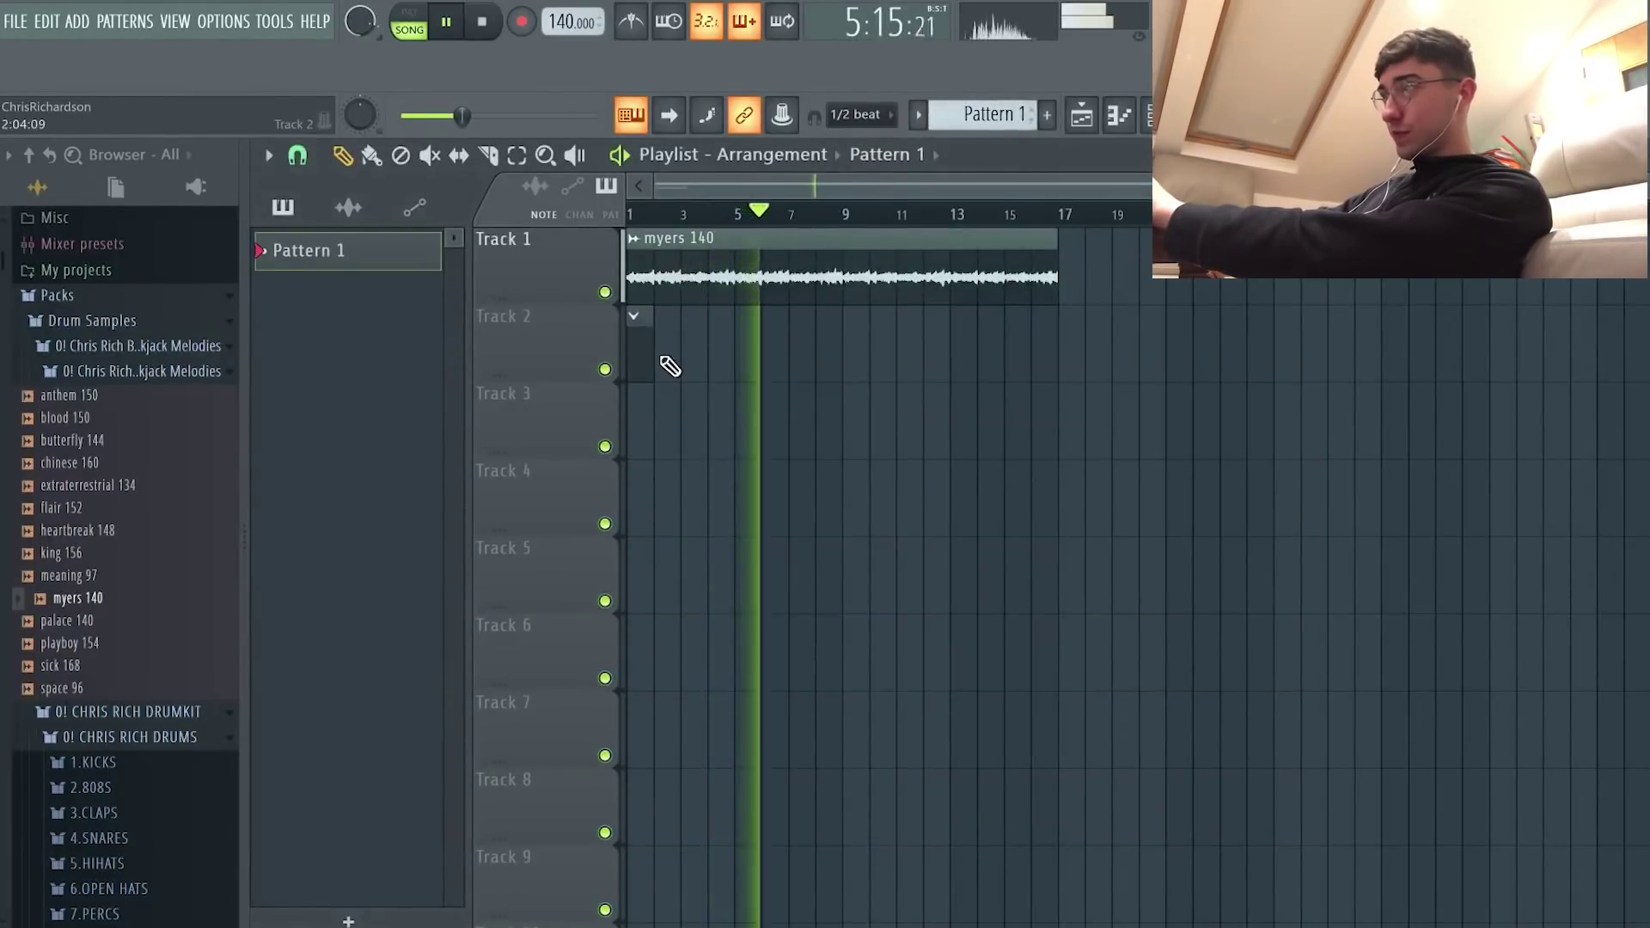
pyautogui.moveTo(650, 353); pyautogui.dragTo(843, 336)
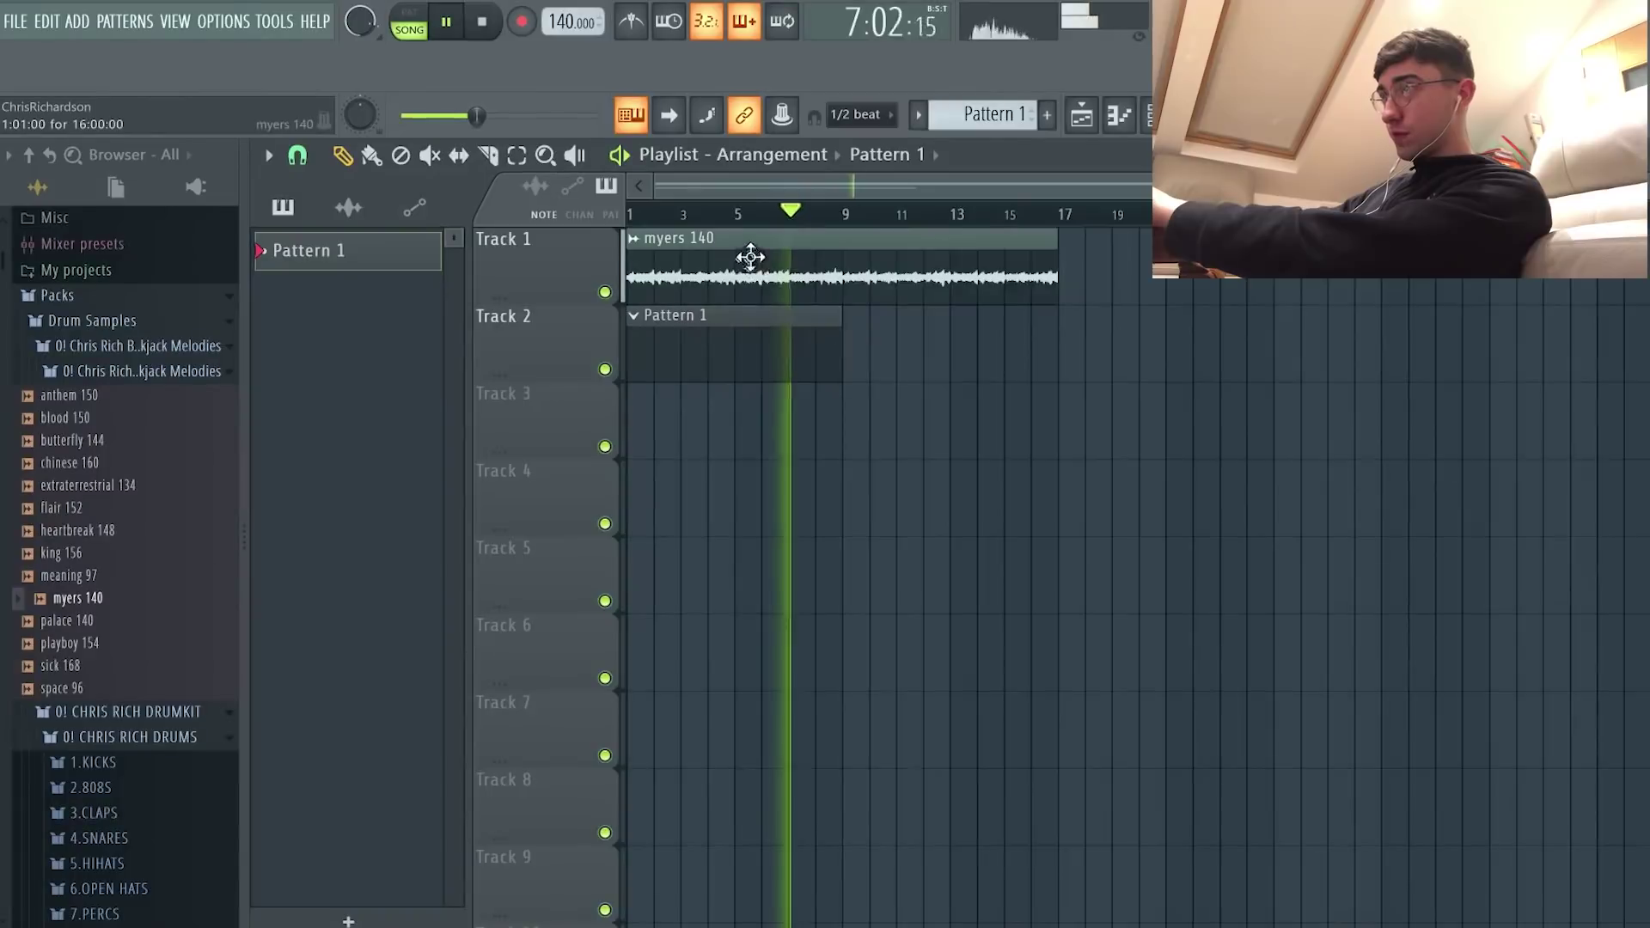
# Step: Split the myers 140 clip at bar 9 and select bars 1 to 8 as the playback loop
pyautogui.click(844, 266)
pyautogui.click(361, 155)
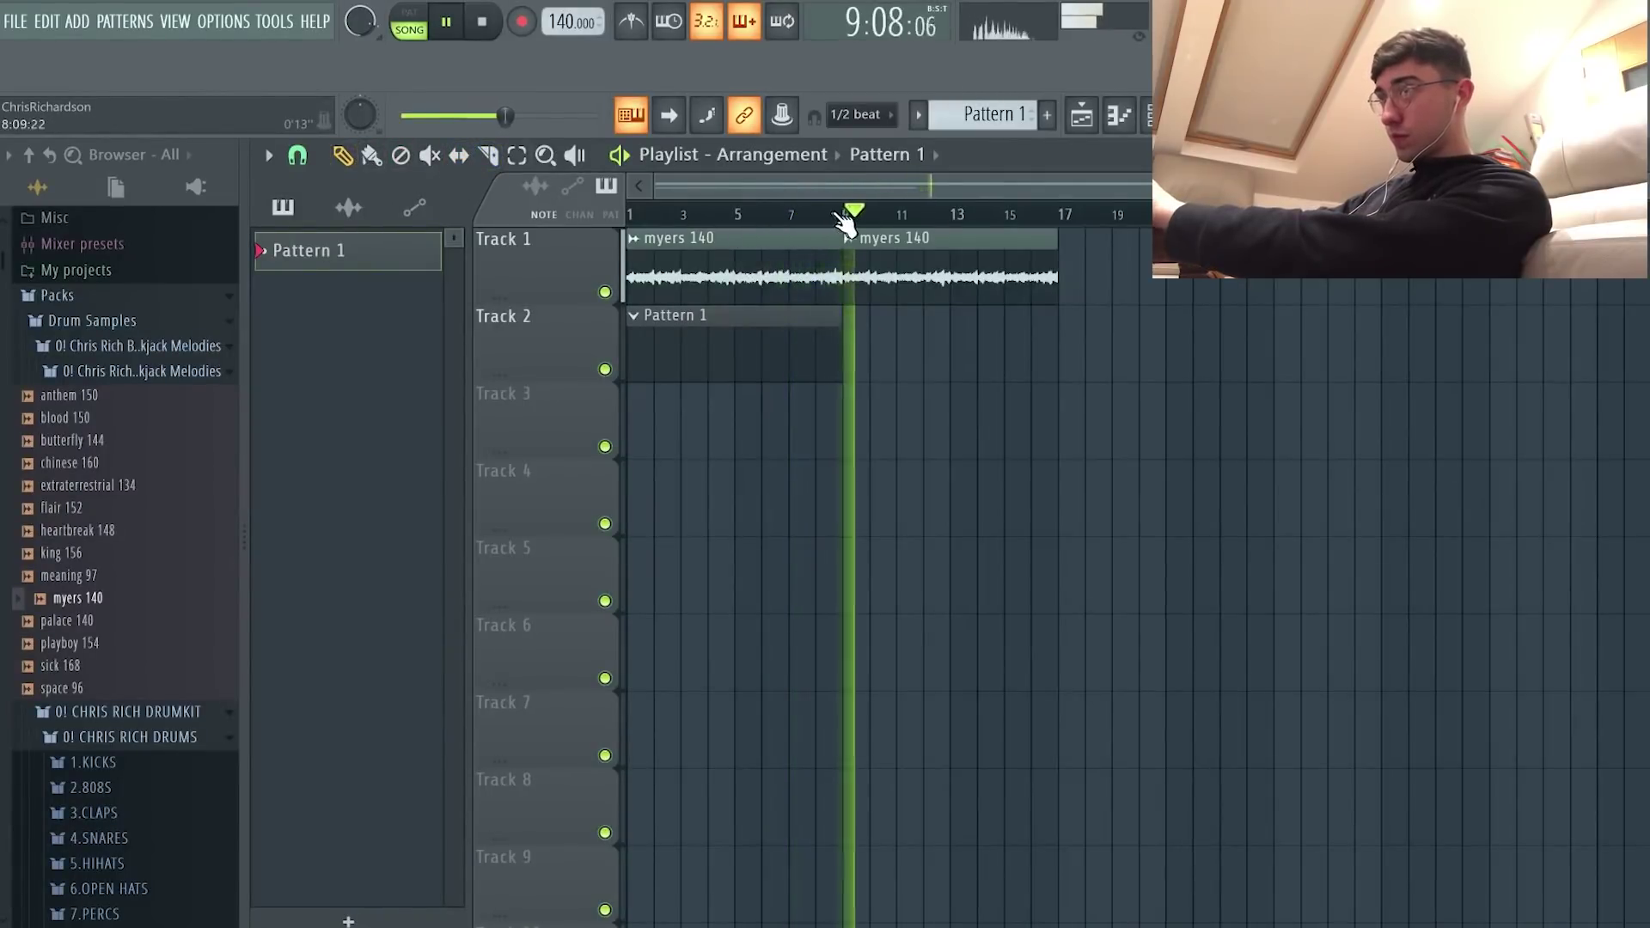
pyautogui.moveTo(851, 214); pyautogui.dragTo(626, 215)
pyautogui.click(111, 371)
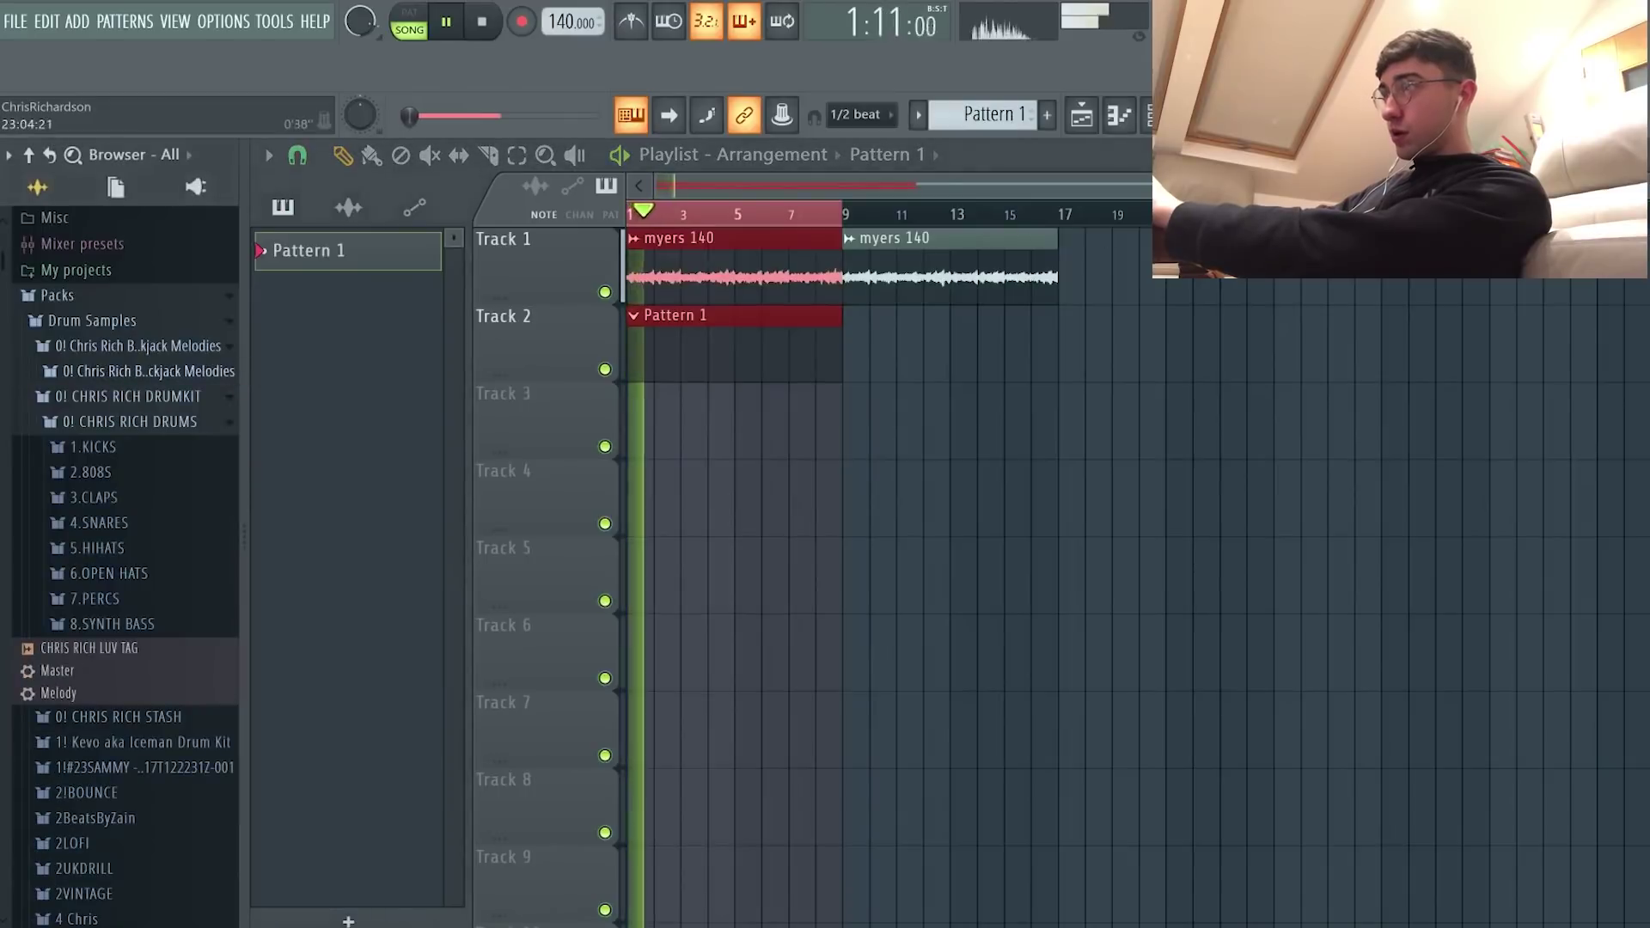
# Step: Open the Drilla Snare channel's piano roll from the channel rack
pyautogui.press('F6')
pyautogui.click(606, 312)
pyautogui.click(621, 335)
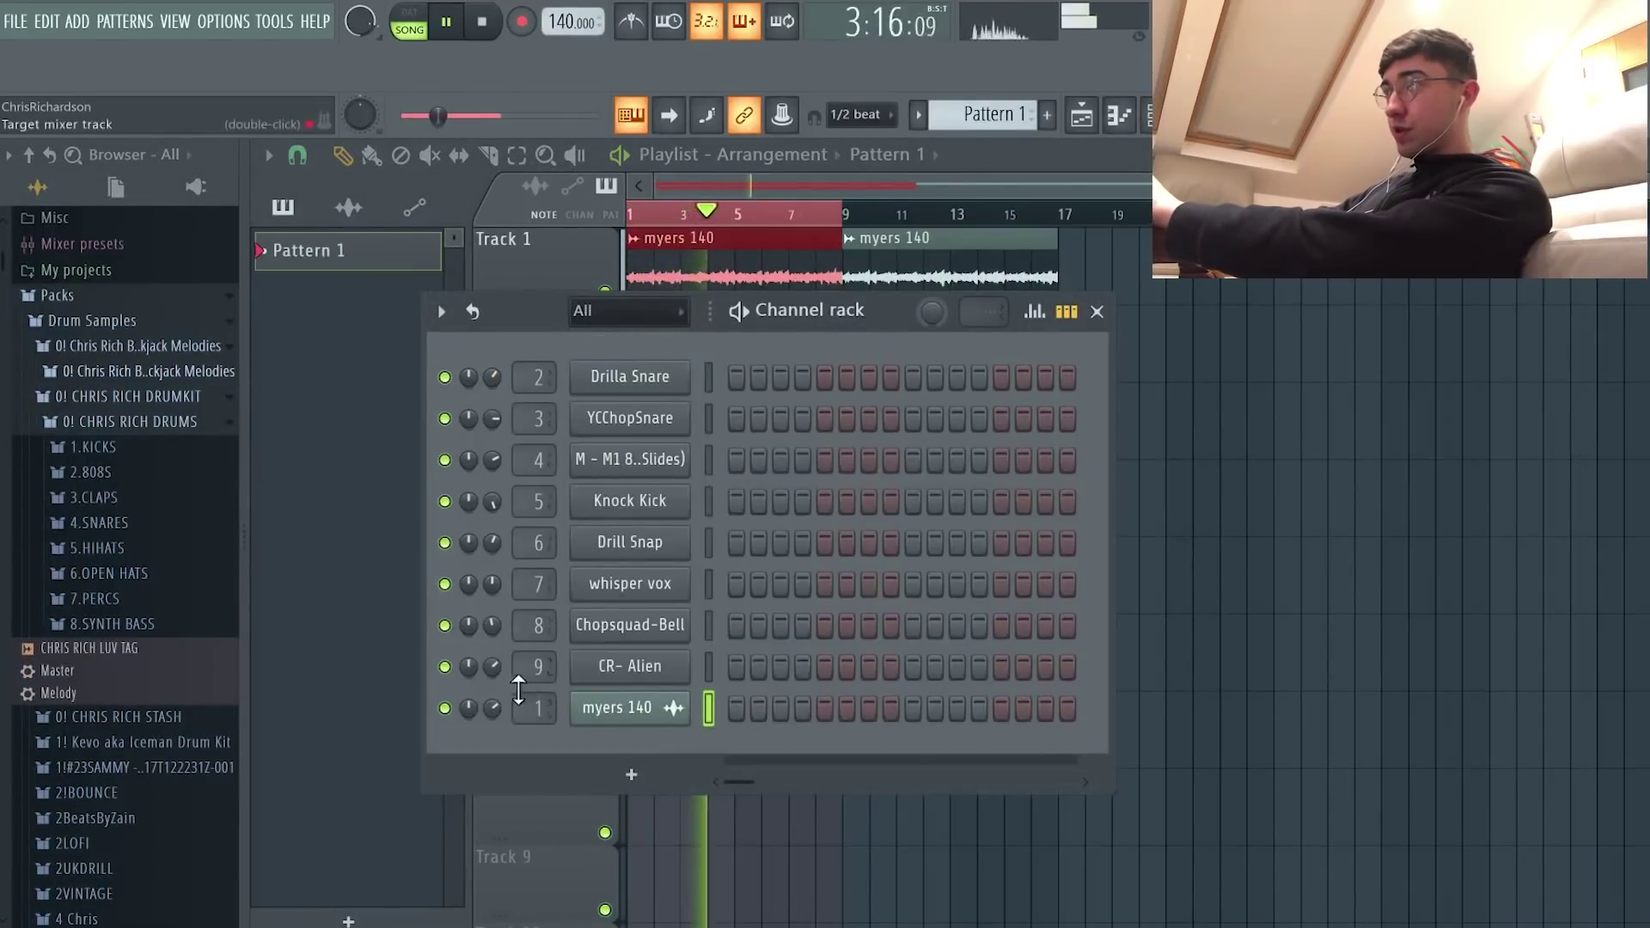
pyautogui.rightClick(646, 382)
pyautogui.press('Escape')
pyautogui.rightClick(675, 378)
pyautogui.click(704, 372)
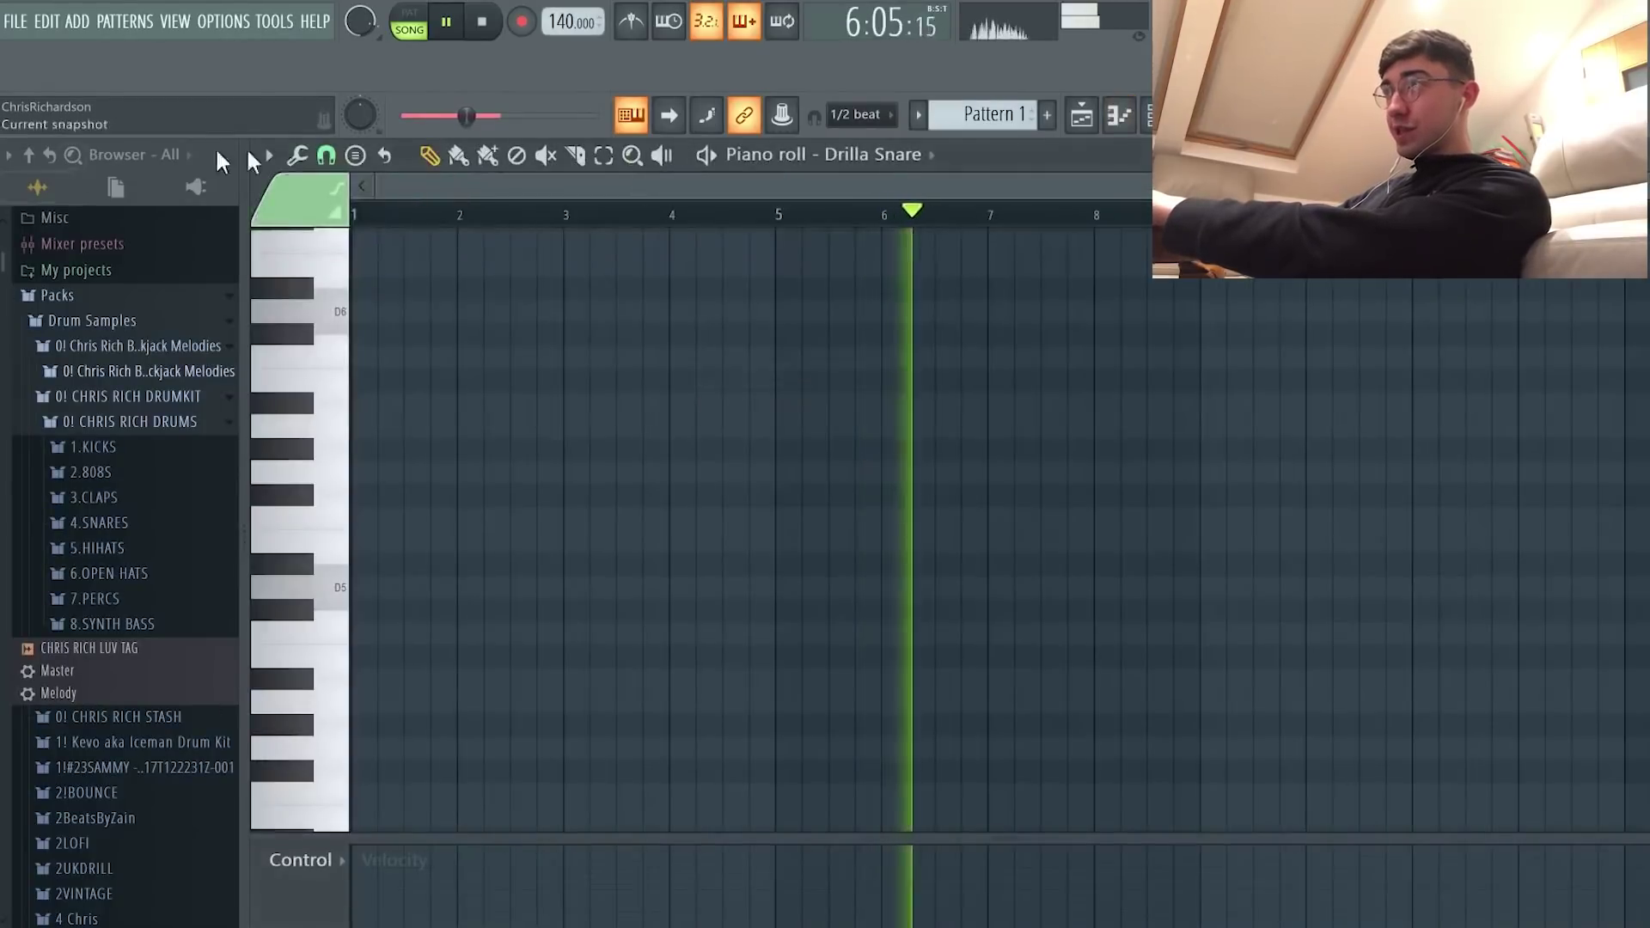
# Step: Stop playback, set the piano roll snap to 1/4 beat, and choose the Paint tool
pyautogui.press('space')
pyautogui.click(327, 156)
pyautogui.click(388, 452)
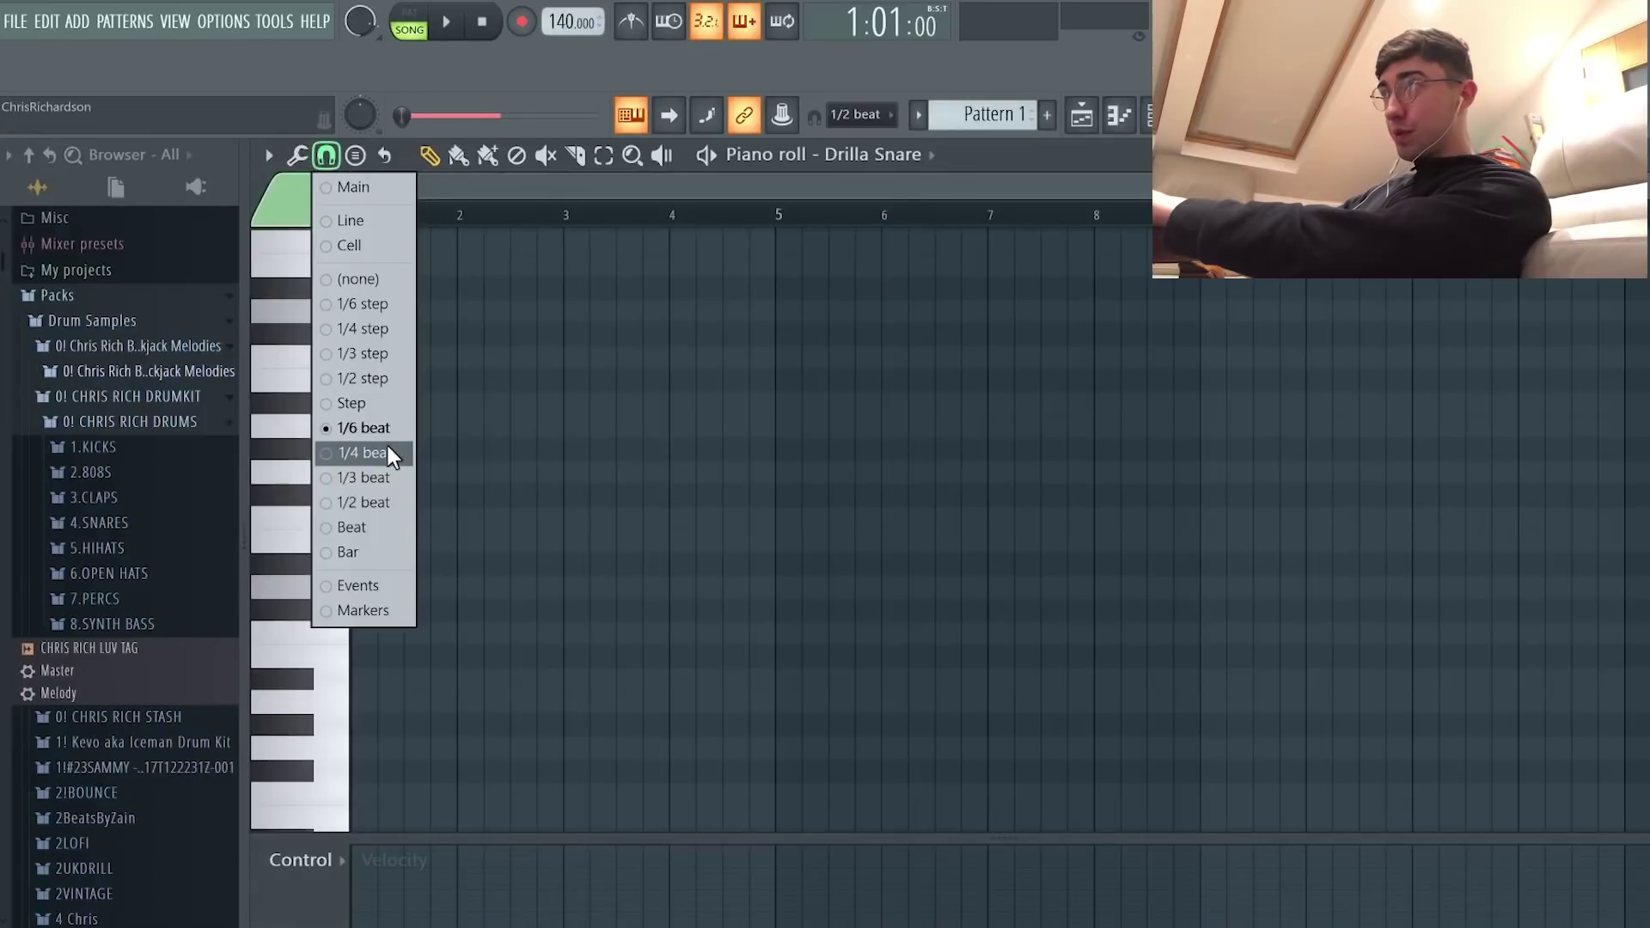
pyautogui.click(428, 156)
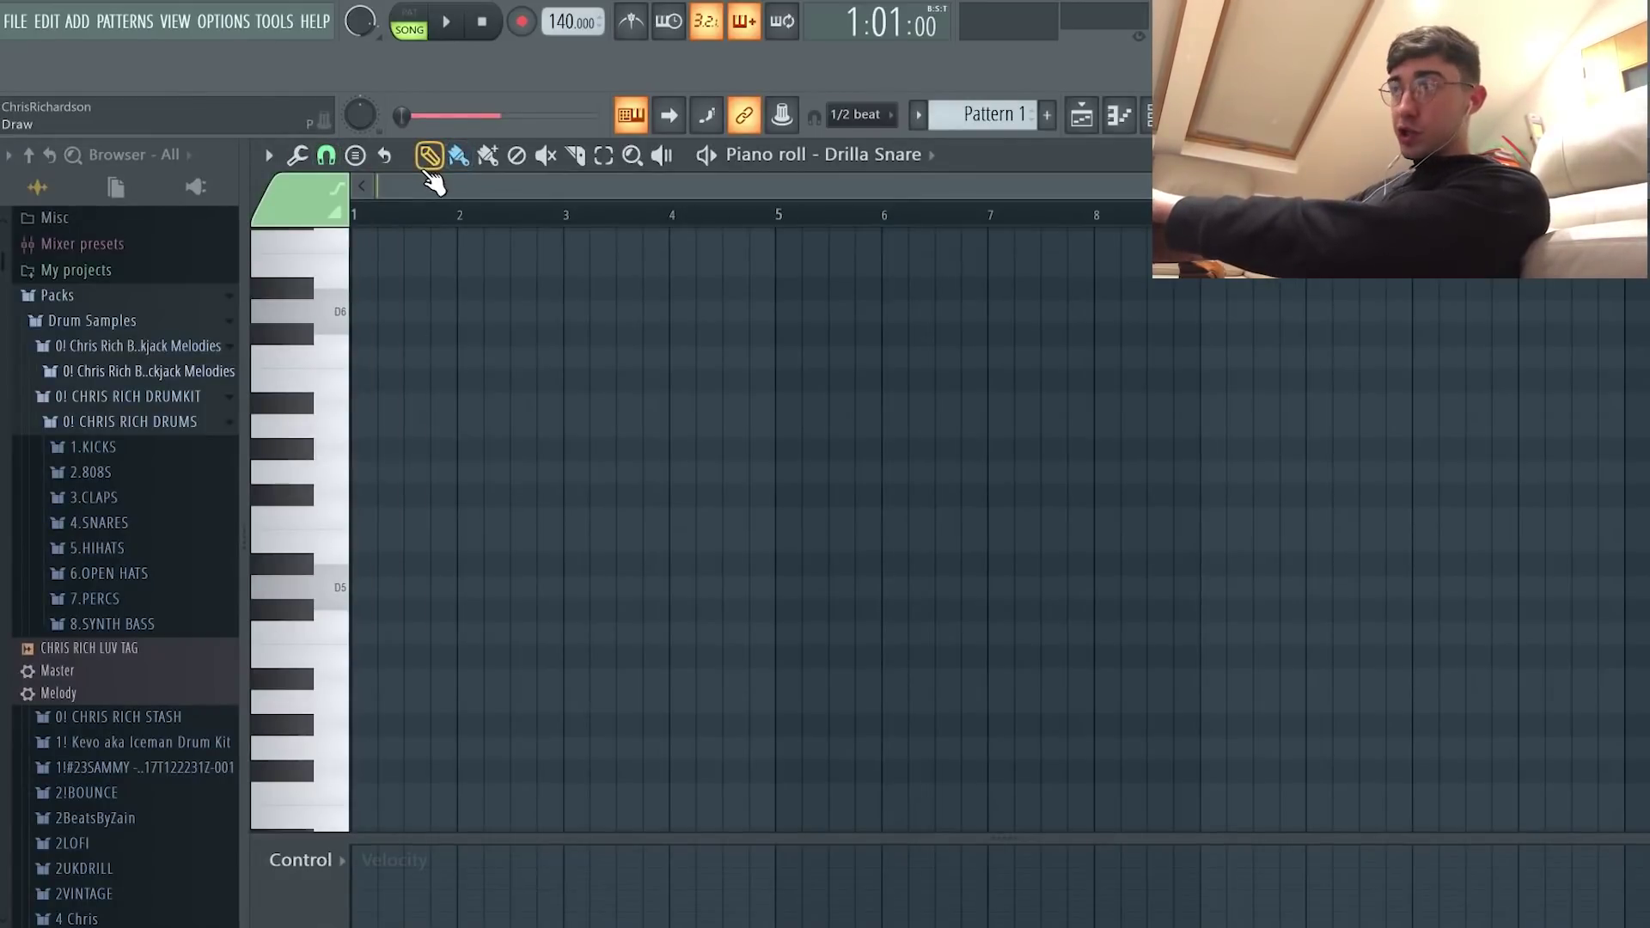
# Step: Add a C5 snare note at the start of bar 1, shorten it to 0:00:09, and add another at step 7
pyautogui.keyDown('ctrl'); pyautogui.scroll(5, 365, 589); pyautogui.keyUp('ctrl')
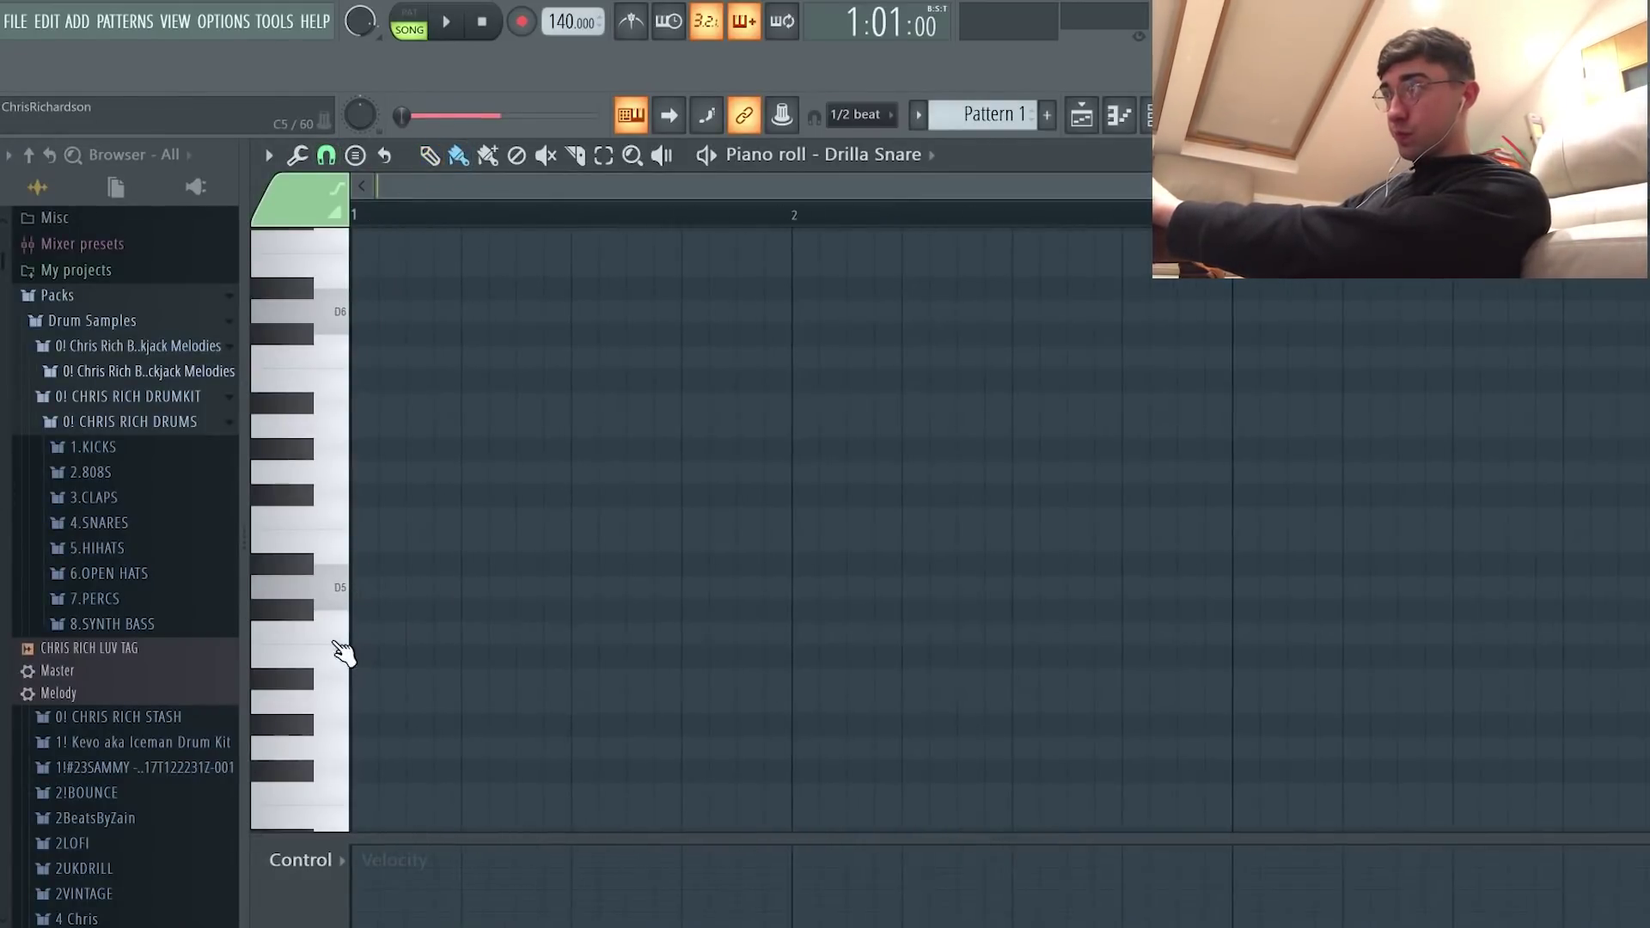
pyautogui.click(360, 633)
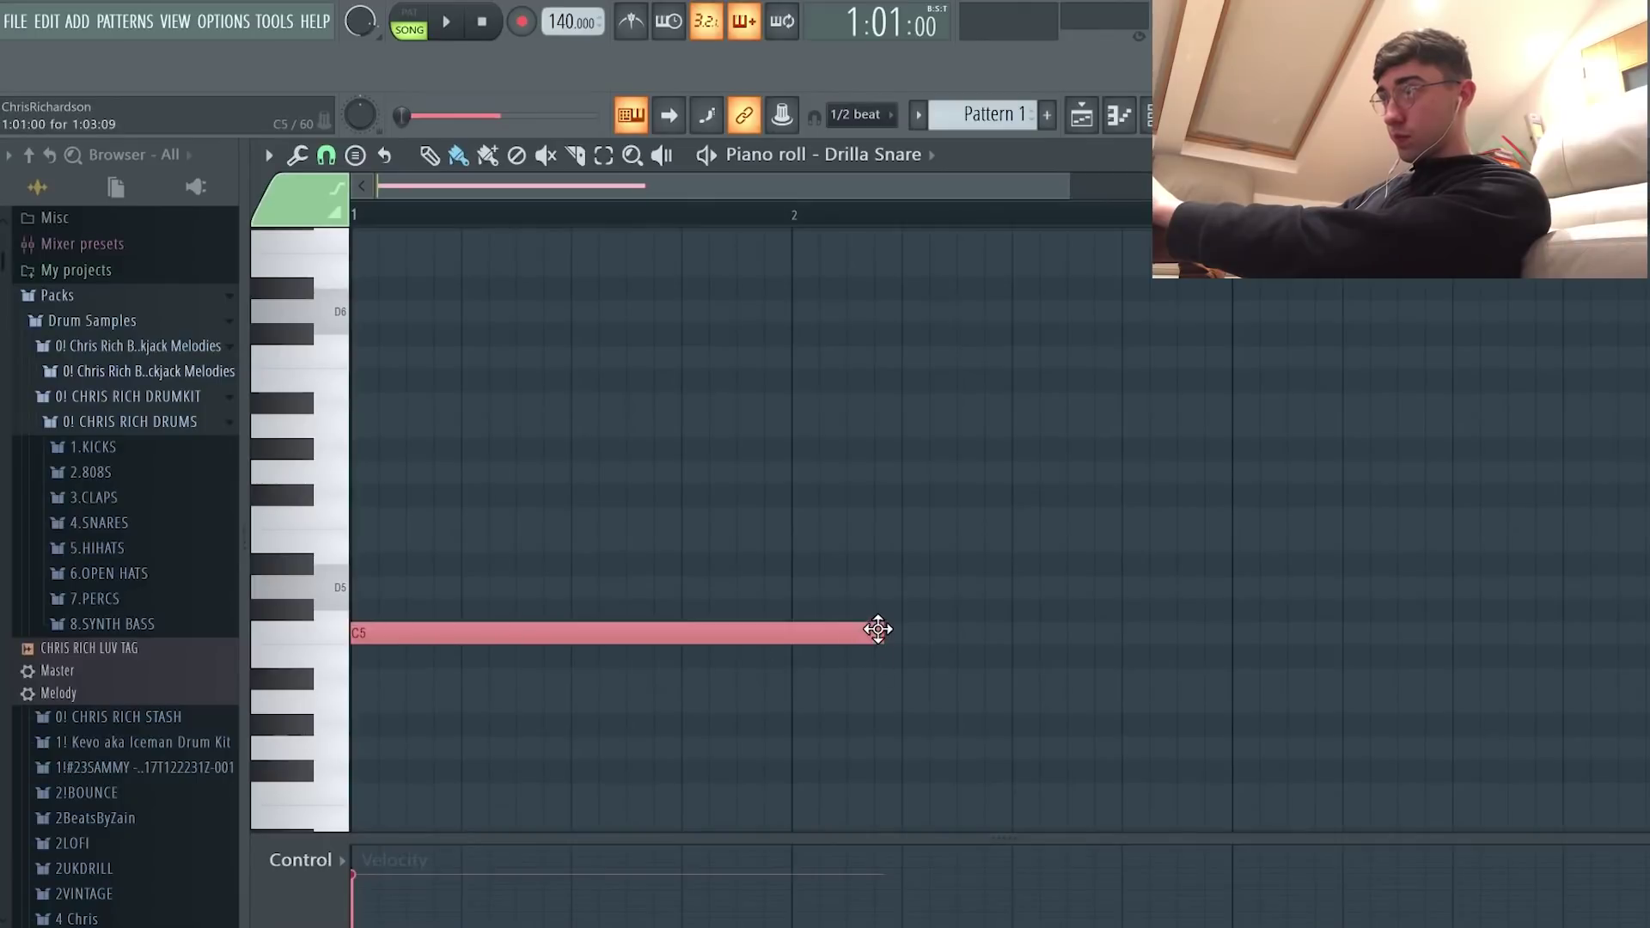
pyautogui.moveTo(884, 630); pyautogui.dragTo(361, 639)
pyautogui.press('space')
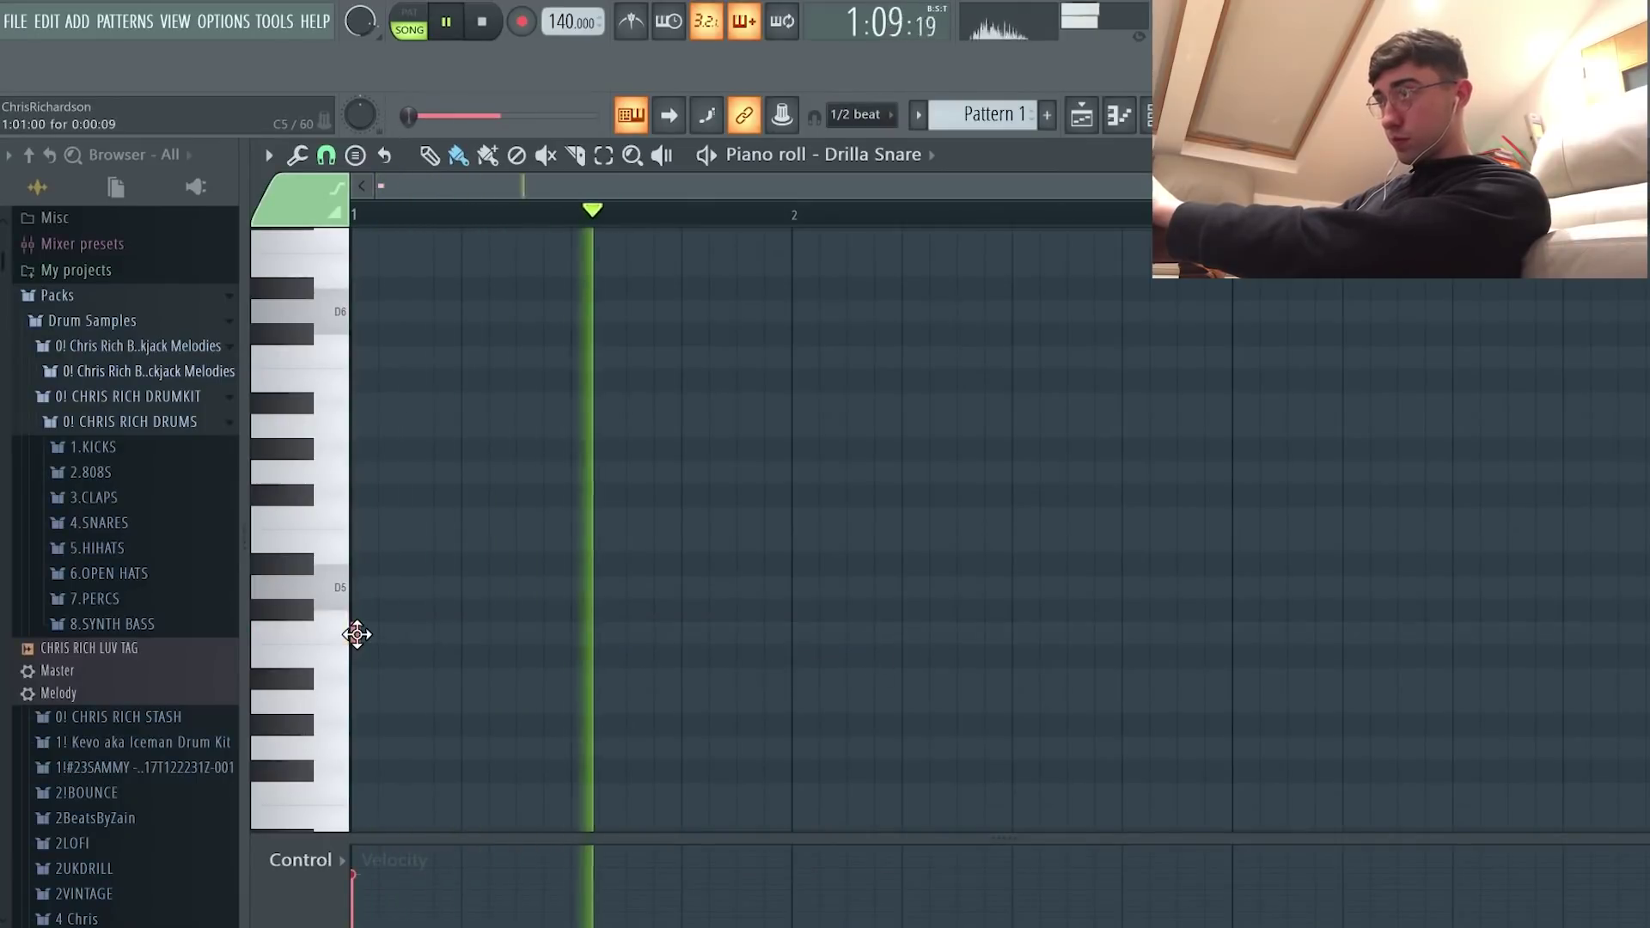
pyautogui.press('space')
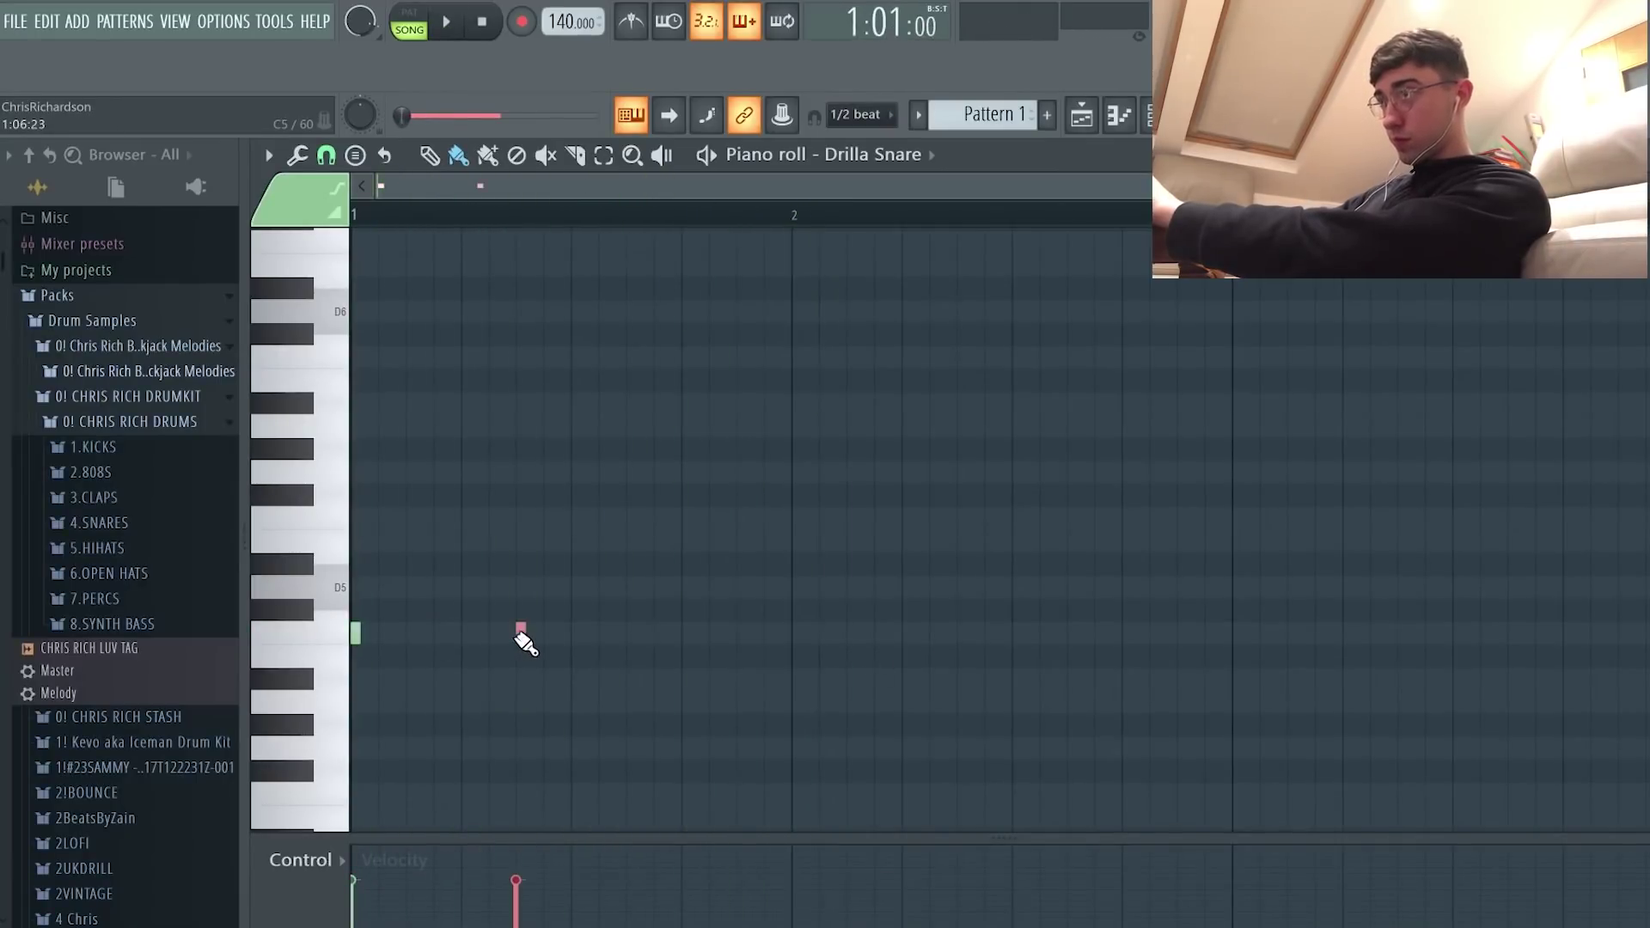
# Step: Paint C5 snare notes at steps 9, 12 and 15 of bar 1, playing the rhythm back between placements
pyautogui.press('space')
pyautogui.click(576, 633)
pyautogui.press('space')
pyautogui.press('space')
pyautogui.click(658, 634)
pyautogui.click(741, 632)
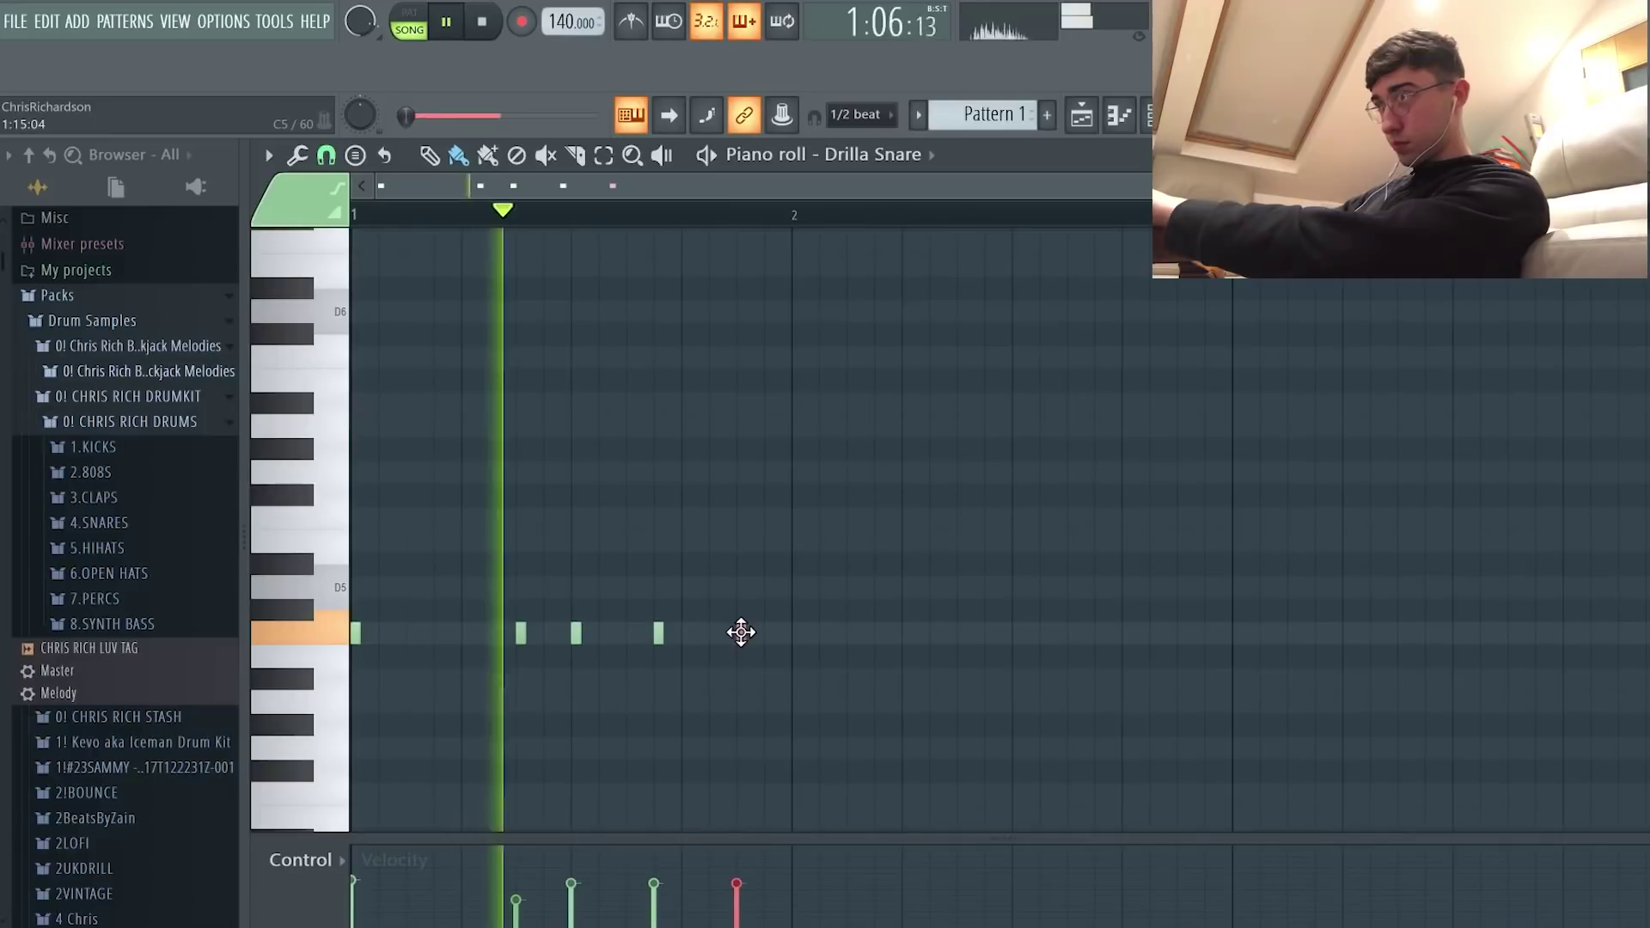
pyautogui.press('space')
pyautogui.press('space')
# Step: Set the snap to 1/2 step and add a quieter C5 ghost note at step 14 of bar 1
pyautogui.click(326, 154)
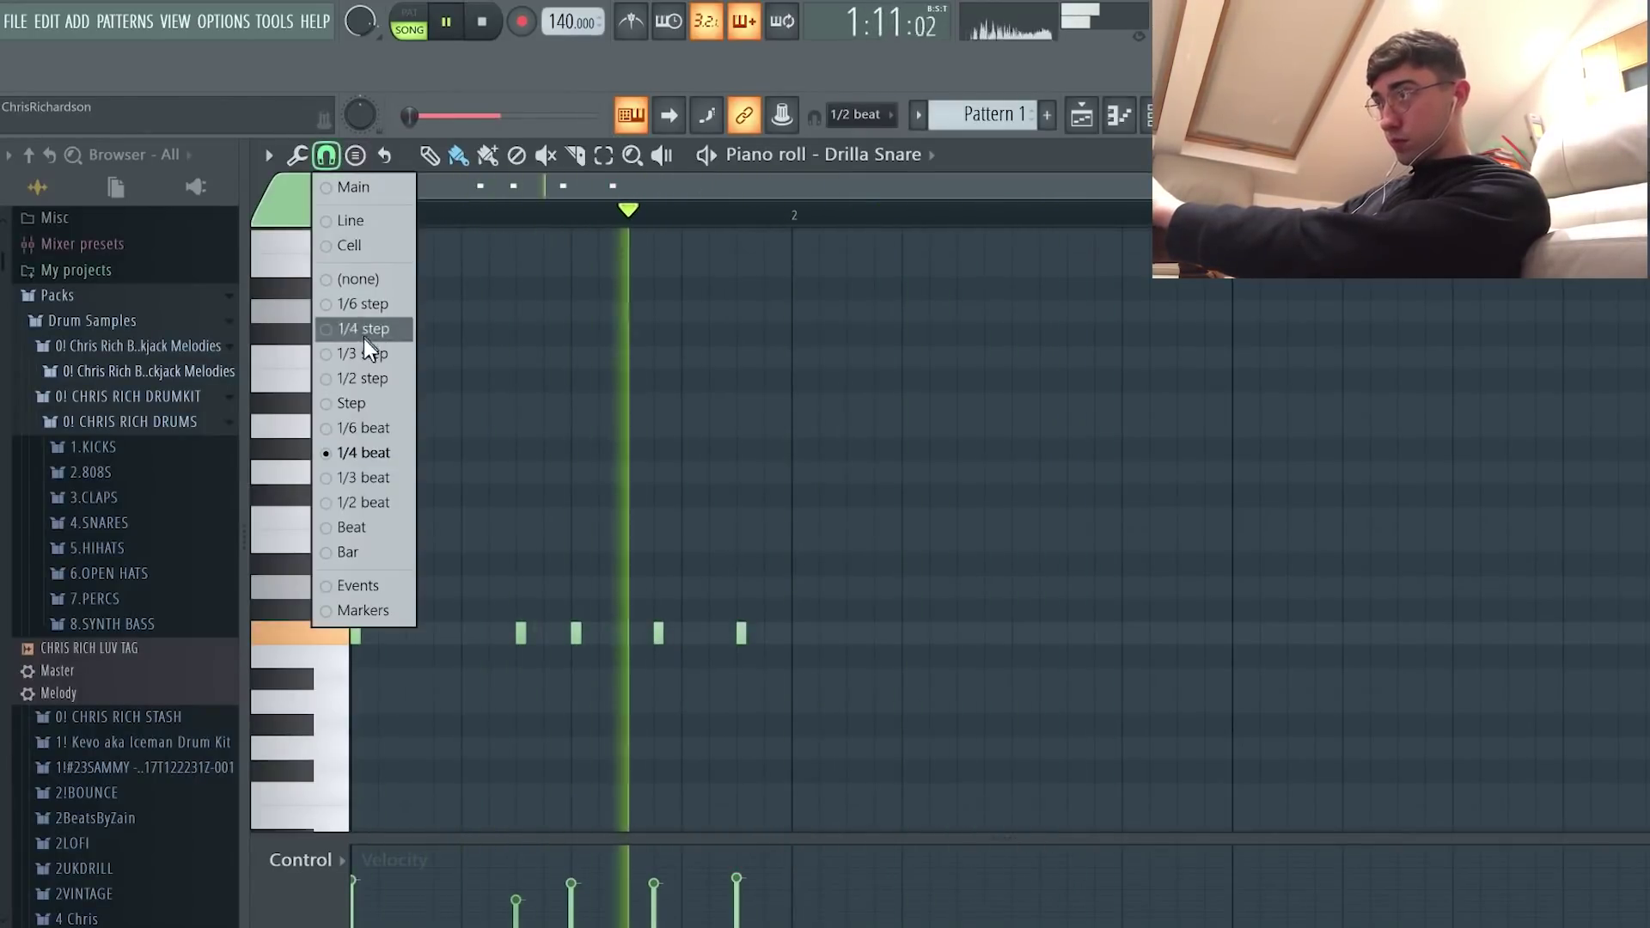
pyautogui.click(366, 373)
pyautogui.press('space')
pyautogui.press('space')
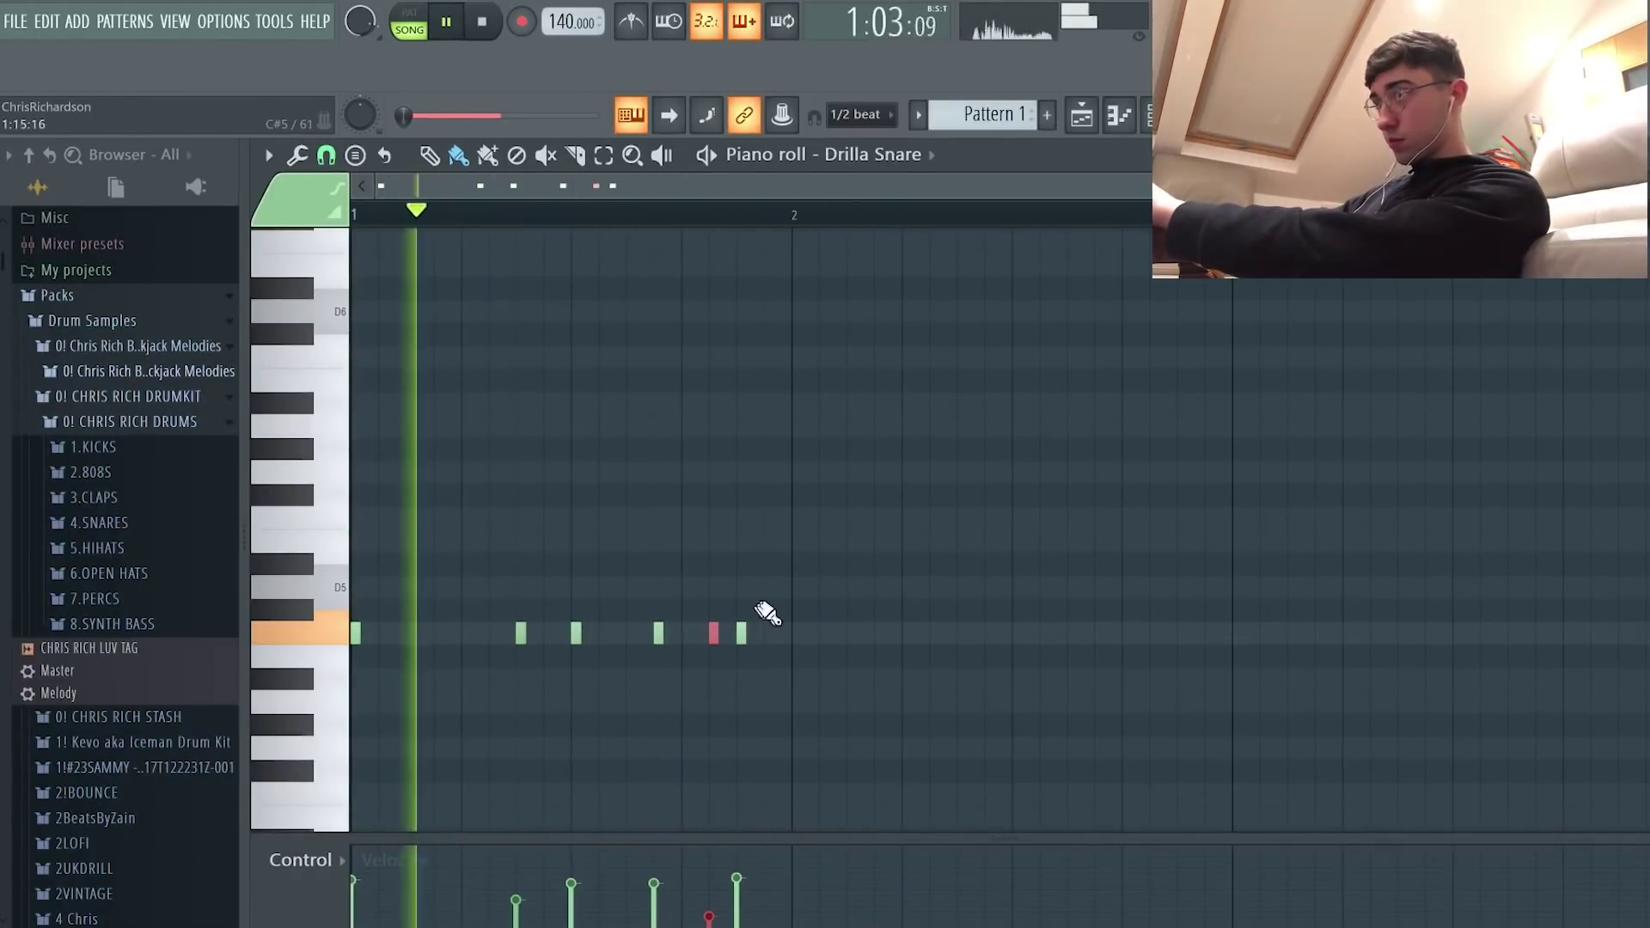
# Step: Paint C5 snare notes at steps 1 and 4 of bar 2, checking them against the melody
pyautogui.click(797, 634)
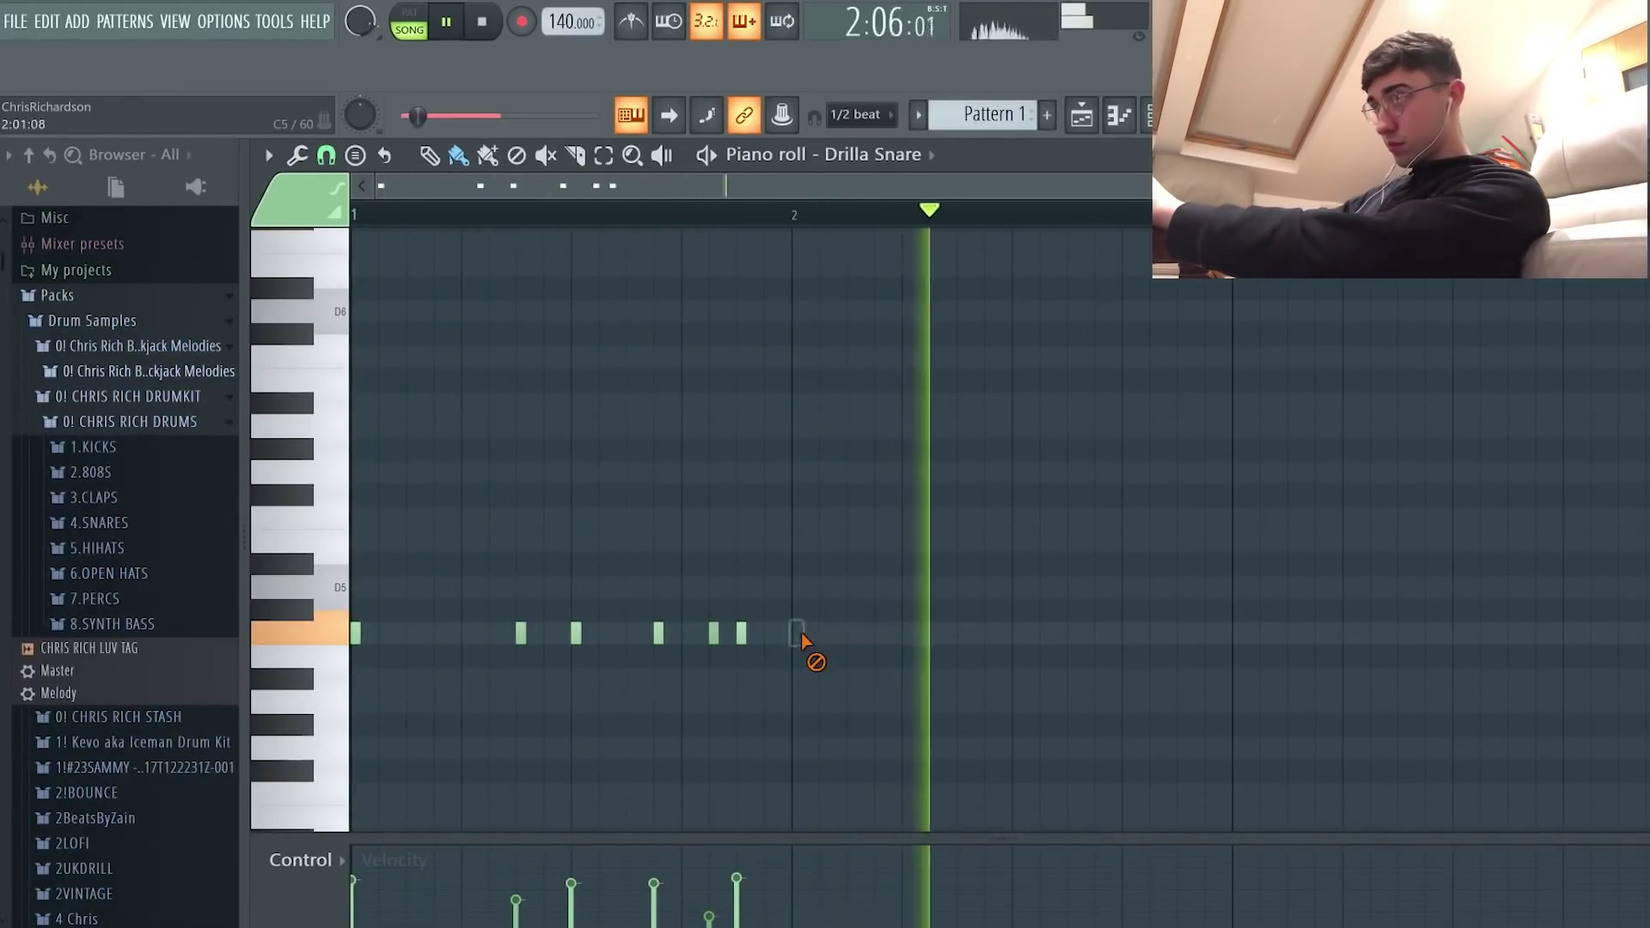
pyautogui.rightClick(797, 634)
pyautogui.press('space')
pyautogui.press('space')
pyautogui.click(797, 634)
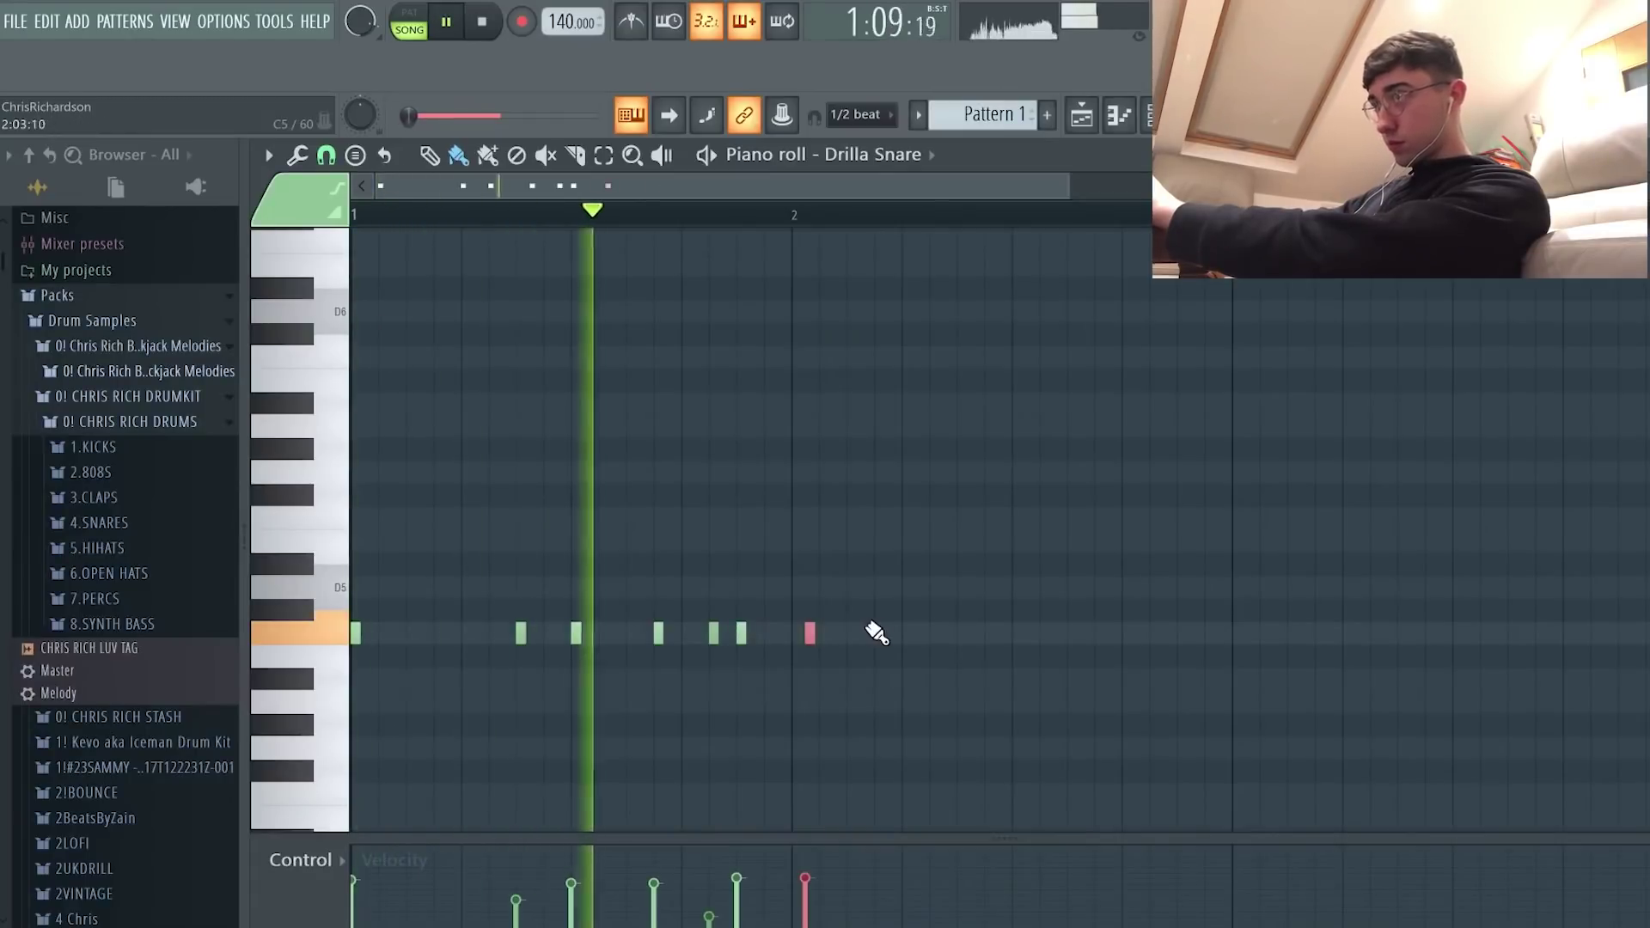
pyautogui.press('space')
pyautogui.click(879, 633)
pyautogui.press('space')
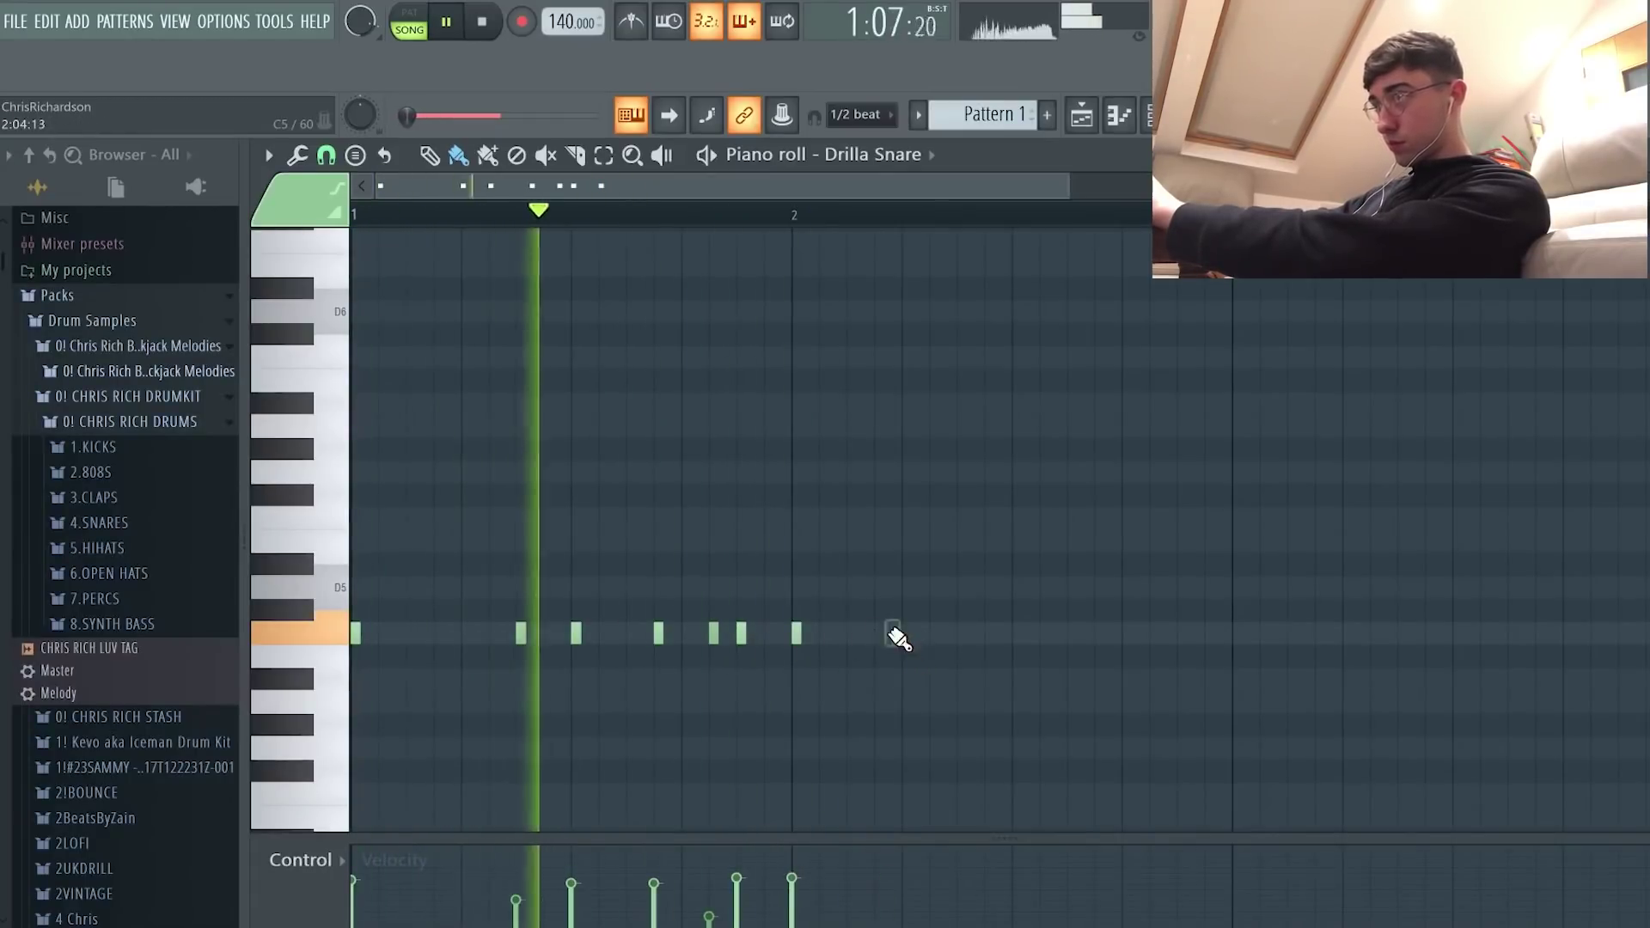
pyautogui.press('space')
# Step: Add a half-step roll of three C5 notes from step 7 of bar 2, with decreasing velocity
pyautogui.click(960, 633)
pyautogui.press('space')
pyautogui.click(975, 633)
pyautogui.click(989, 633)
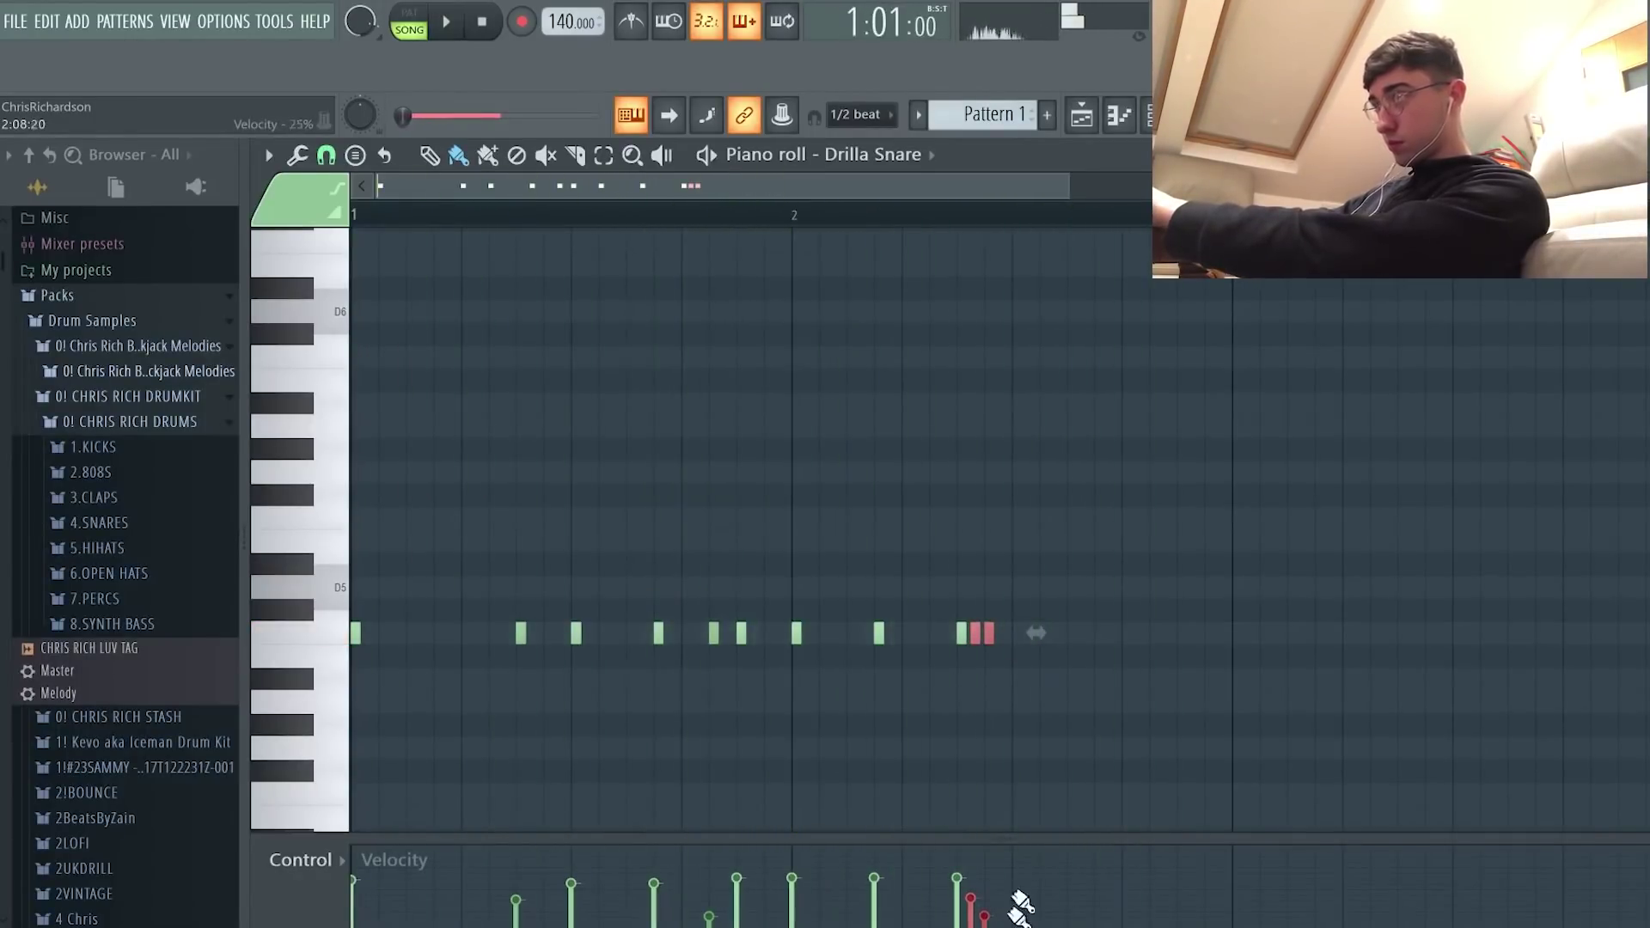
pyautogui.click(1037, 588)
pyautogui.rightClick(1037, 593)
# Step: Paint C5 snare notes at steps 9, 12 and 15 of bar 2
pyautogui.click(1017, 633)
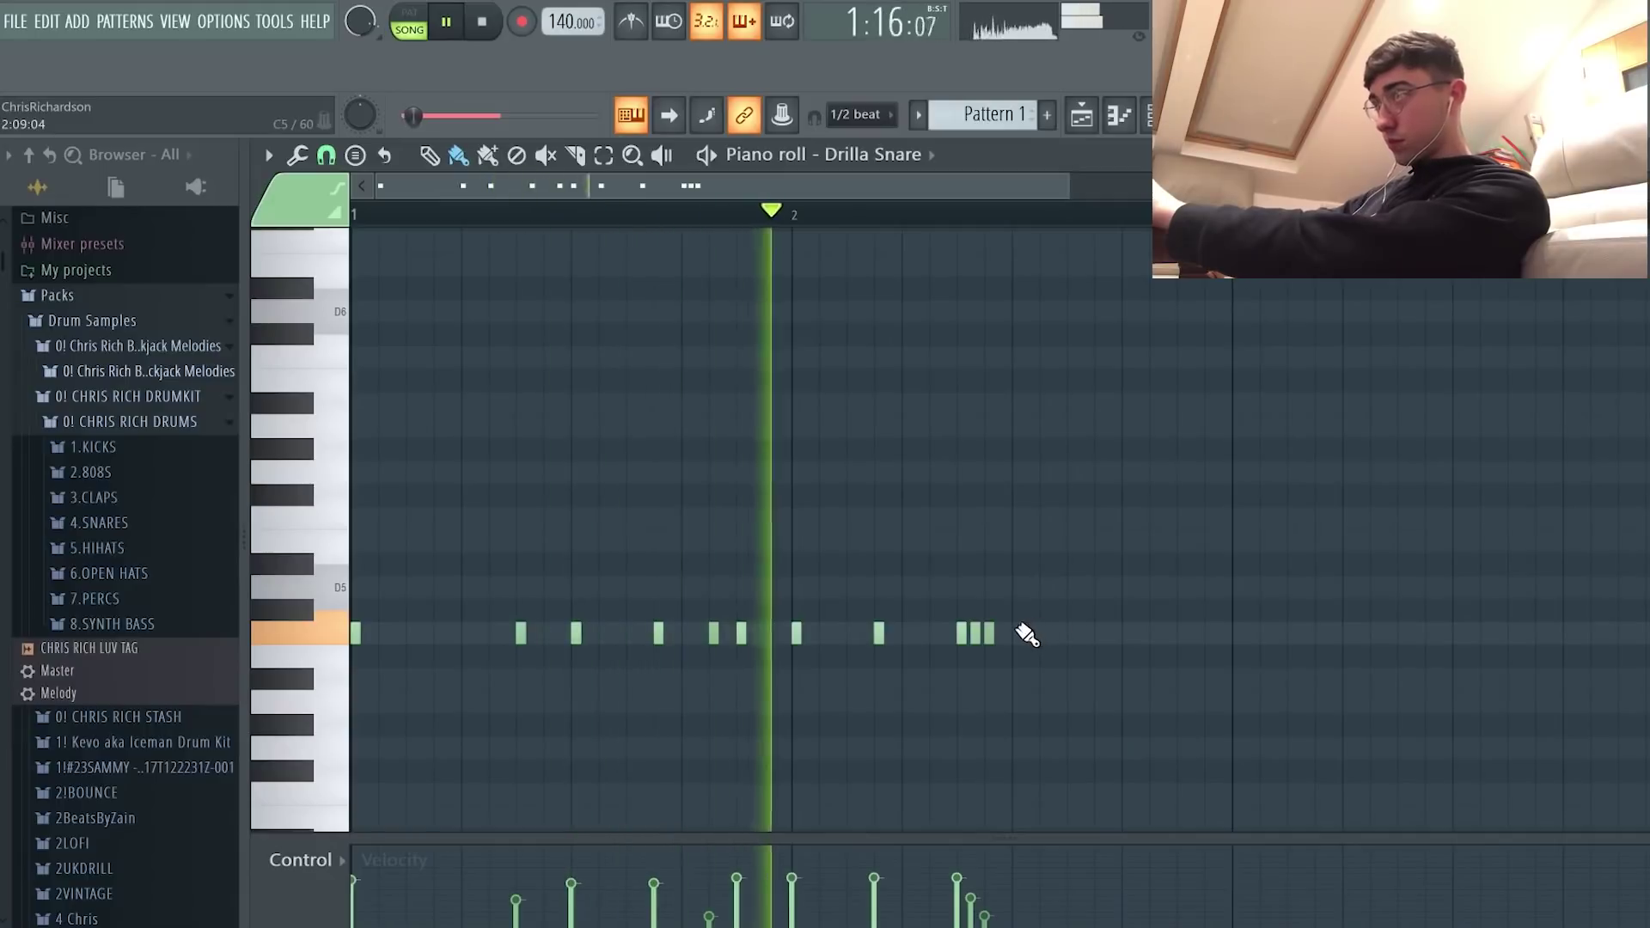
pyautogui.click(1099, 633)
pyautogui.click(1178, 633)
pyautogui.press('space')
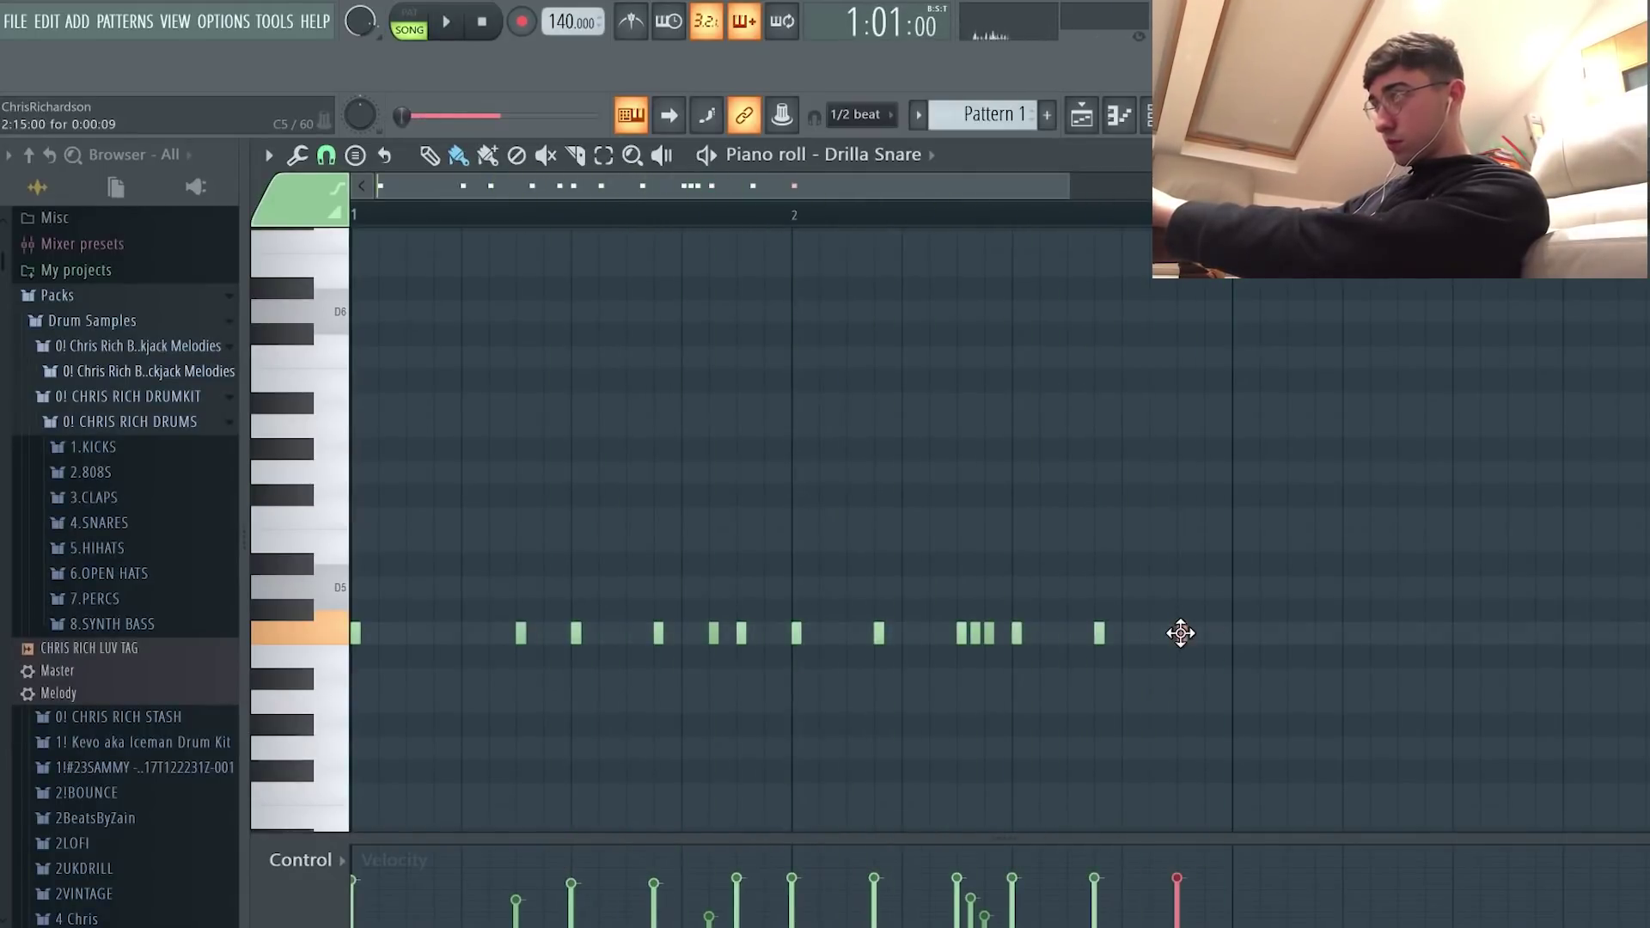
# Step: Add a quieter C5 ghost note at step 13 of bar 2 and play the pattern
pyautogui.doubleClick(1153, 636)
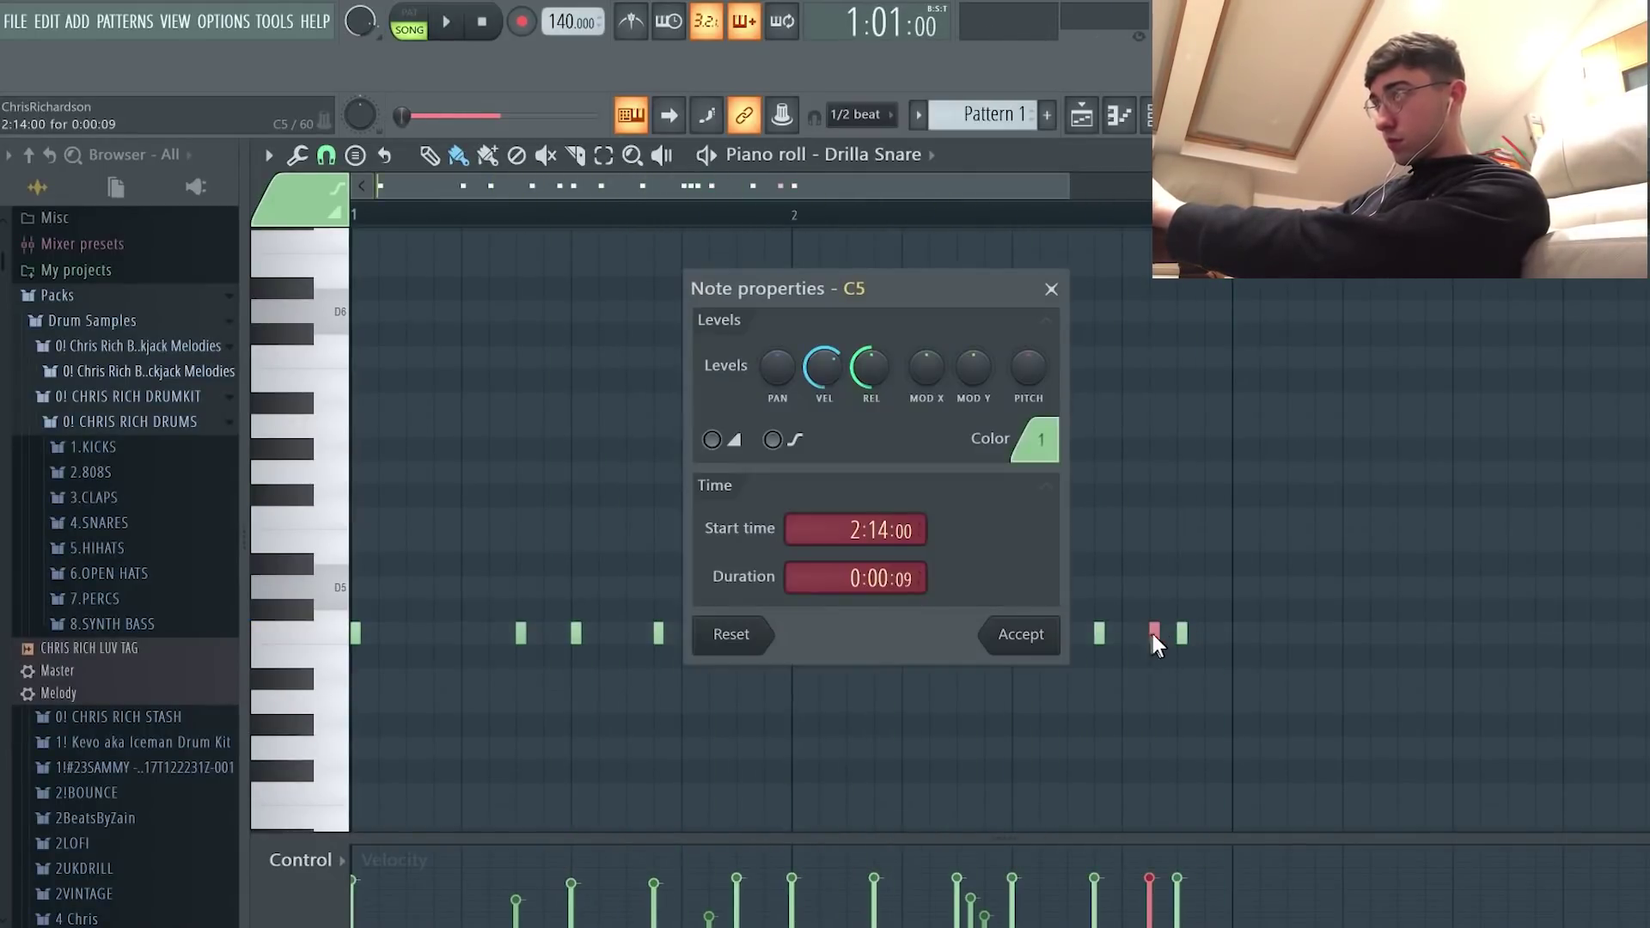
pyautogui.click(1051, 290)
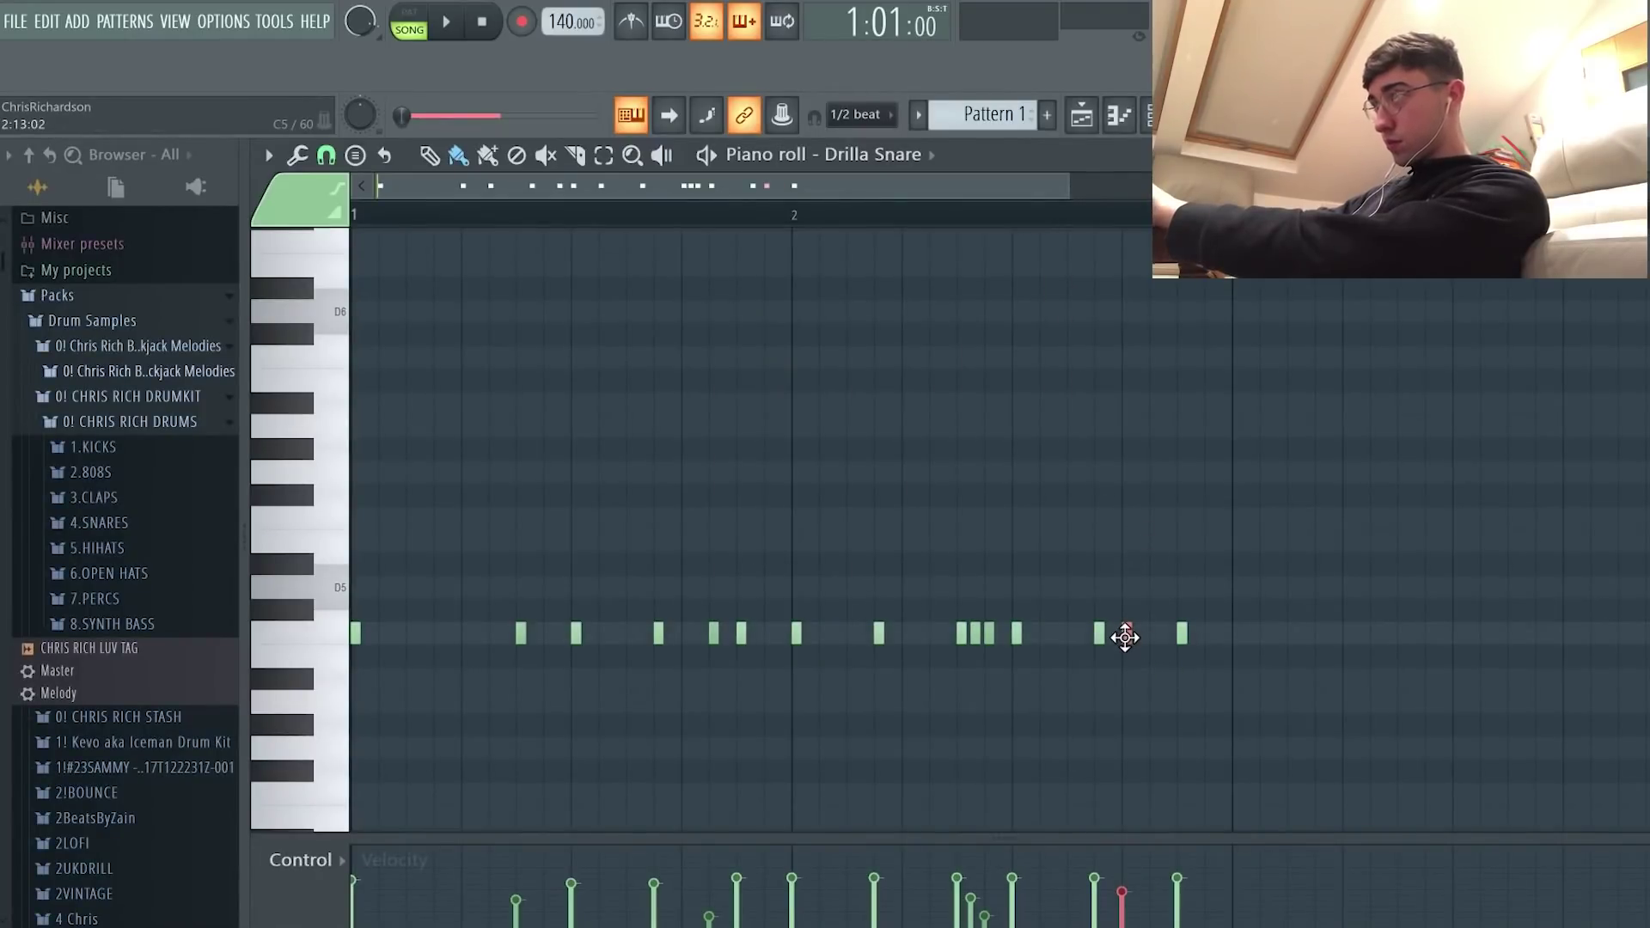
pyautogui.press('space')
# Step: Duplicate the two-bar snare pattern into bars 3 and 4
pyautogui.scroll(-4, 1146, 553)
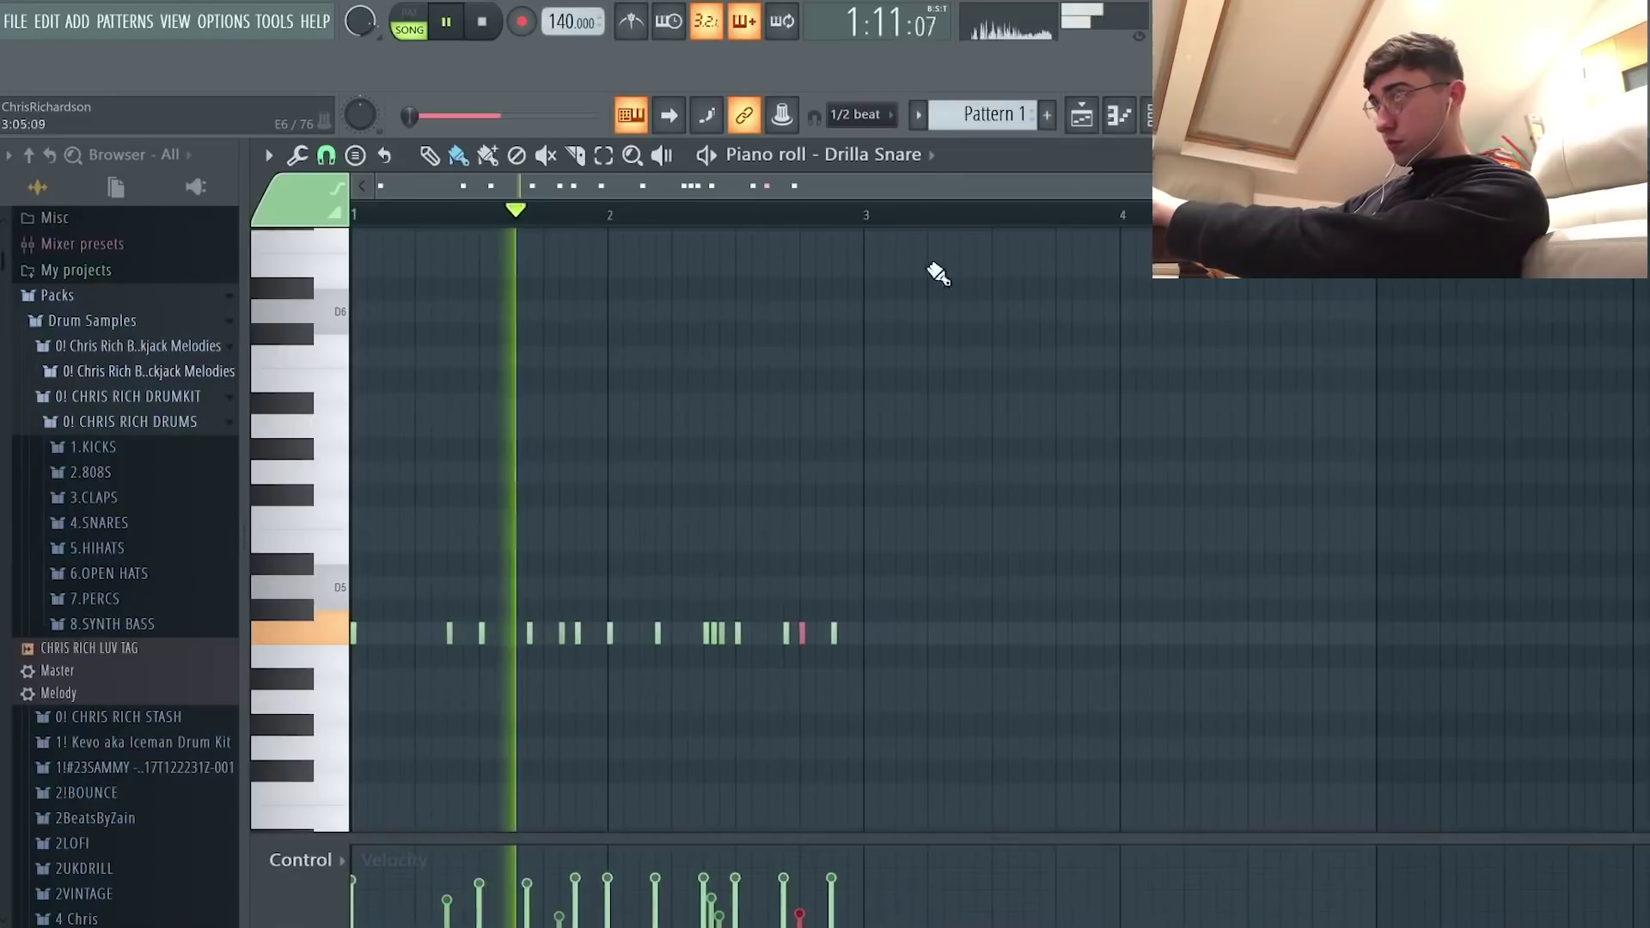
pyautogui.moveTo(873, 229); pyautogui.dragTo(77, 230)
pyautogui.hotkey('ctrl', 'b')
pyautogui.press('space')
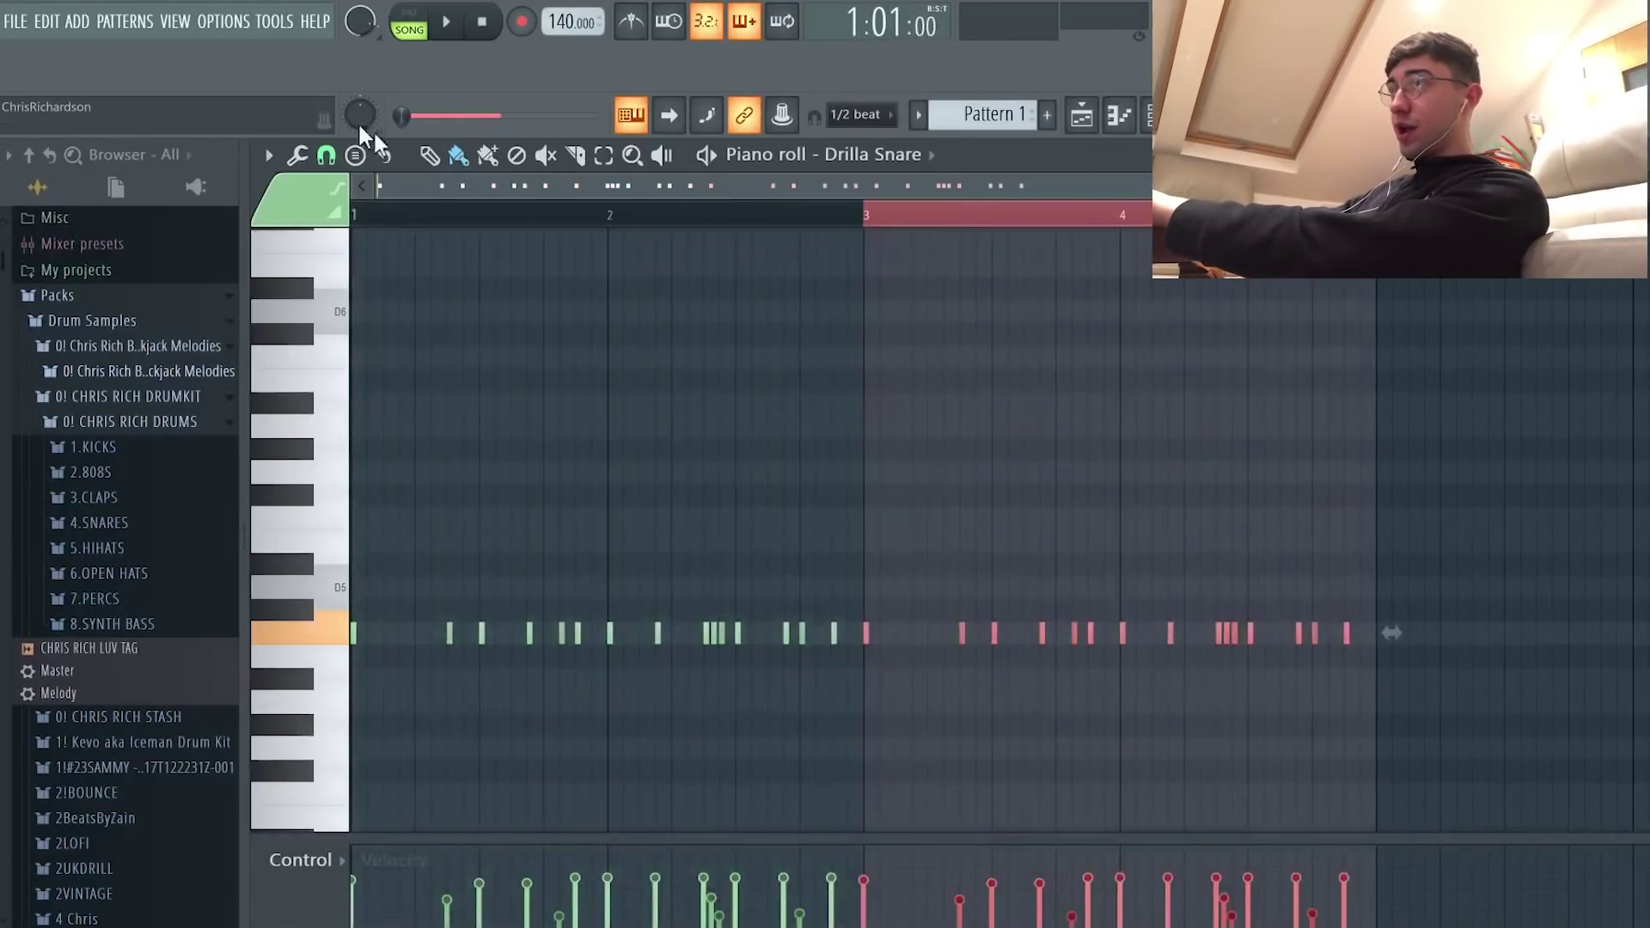
# Step: Adjust the snap and, with the Draw tool, add C5 notes at steps 2, 3 and 4 of bar 3, the first two quieter
pyautogui.click(311, 153)
pyautogui.click(324, 154)
pyautogui.click(351, 441)
pyautogui.click(431, 158)
pyautogui.scroll(3, 977, 646)
pyautogui.moveTo(971, 638); pyautogui.dragTo(939, 636)
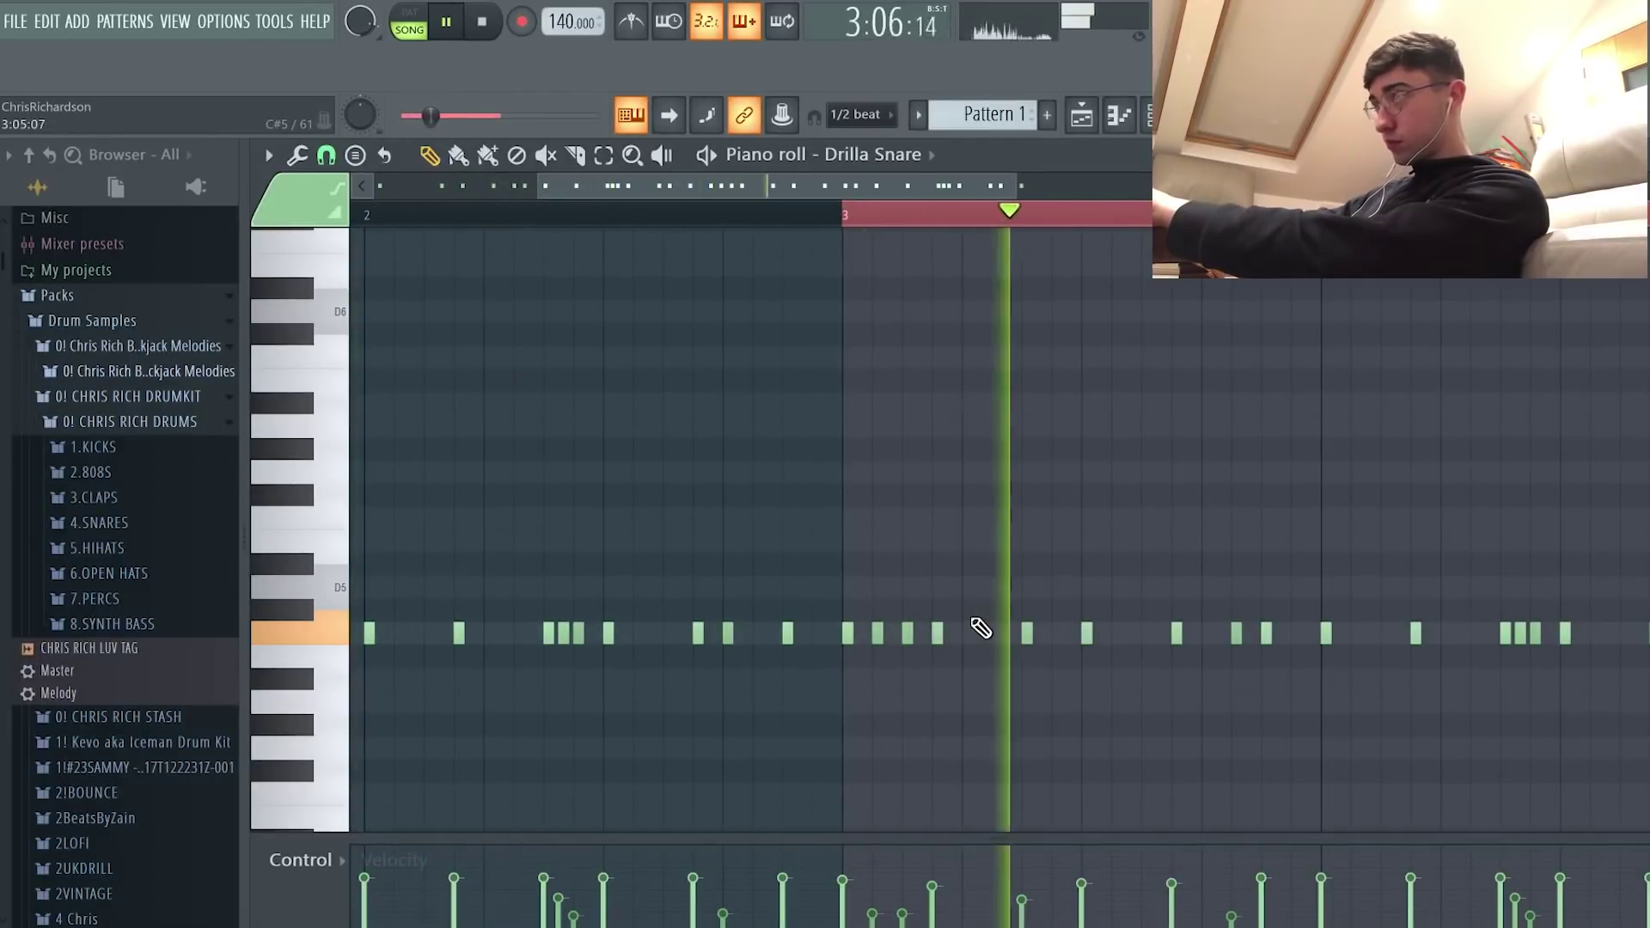
# Step: Play the snare pattern and move the quieter C5 ghost note near the end of bar 4 to step 16
pyautogui.scroll(-3, 980, 580)
pyautogui.scroll(4, 1028, 669)
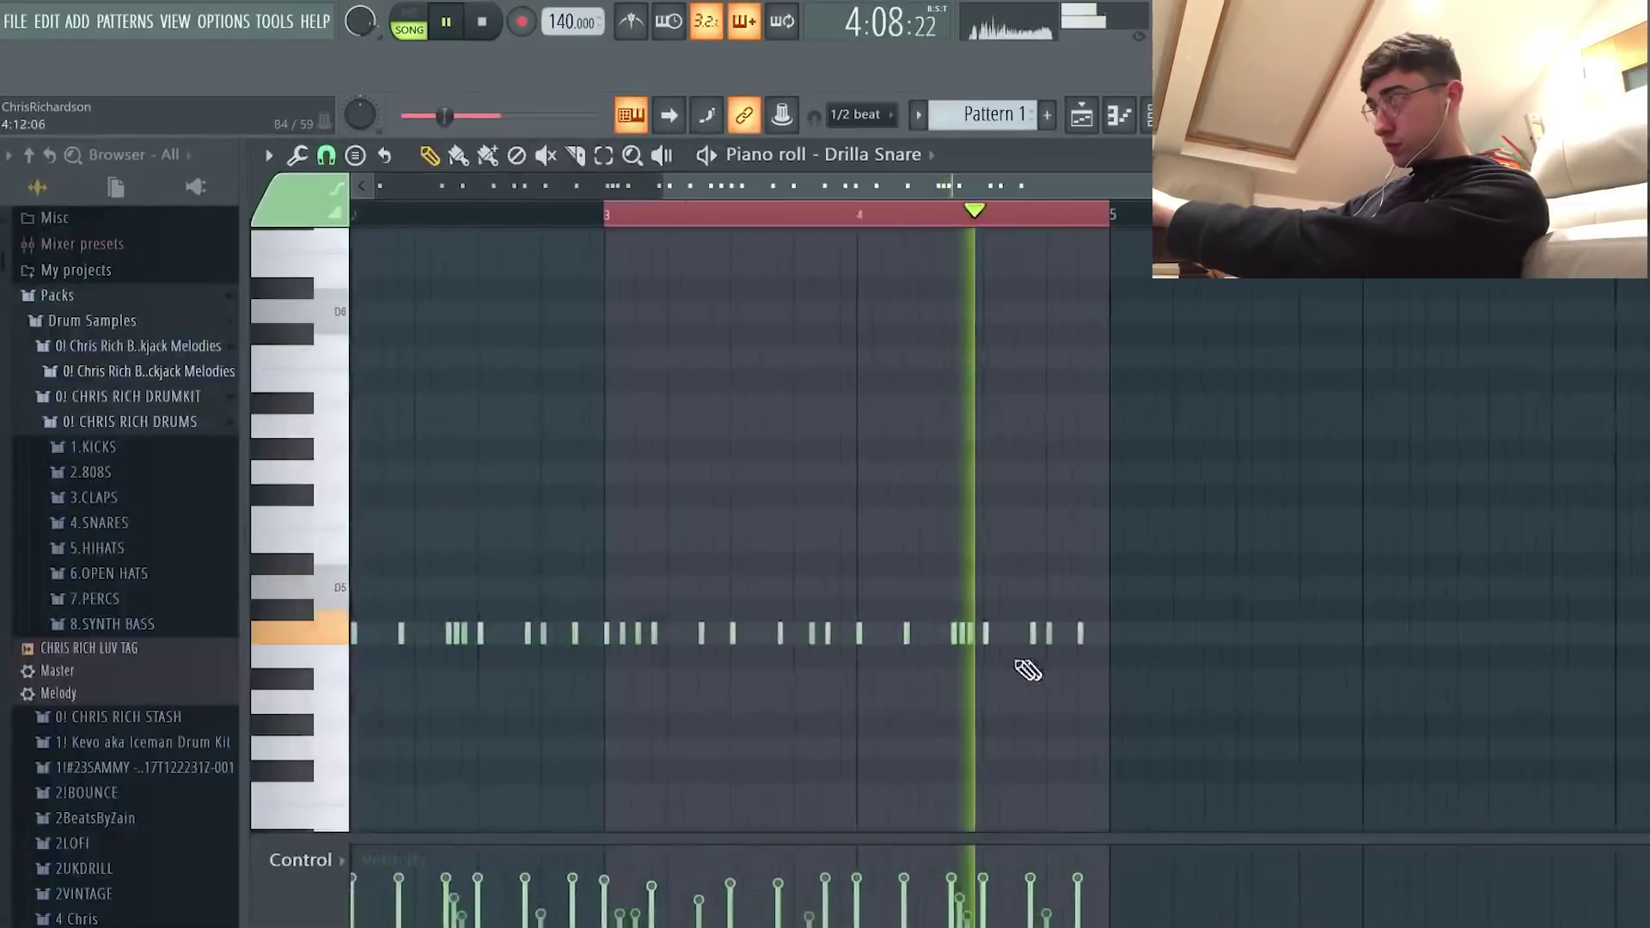
pyautogui.scroll(-3, 963, 672)
pyautogui.press('space')
pyautogui.scroll(2, 1027, 649)
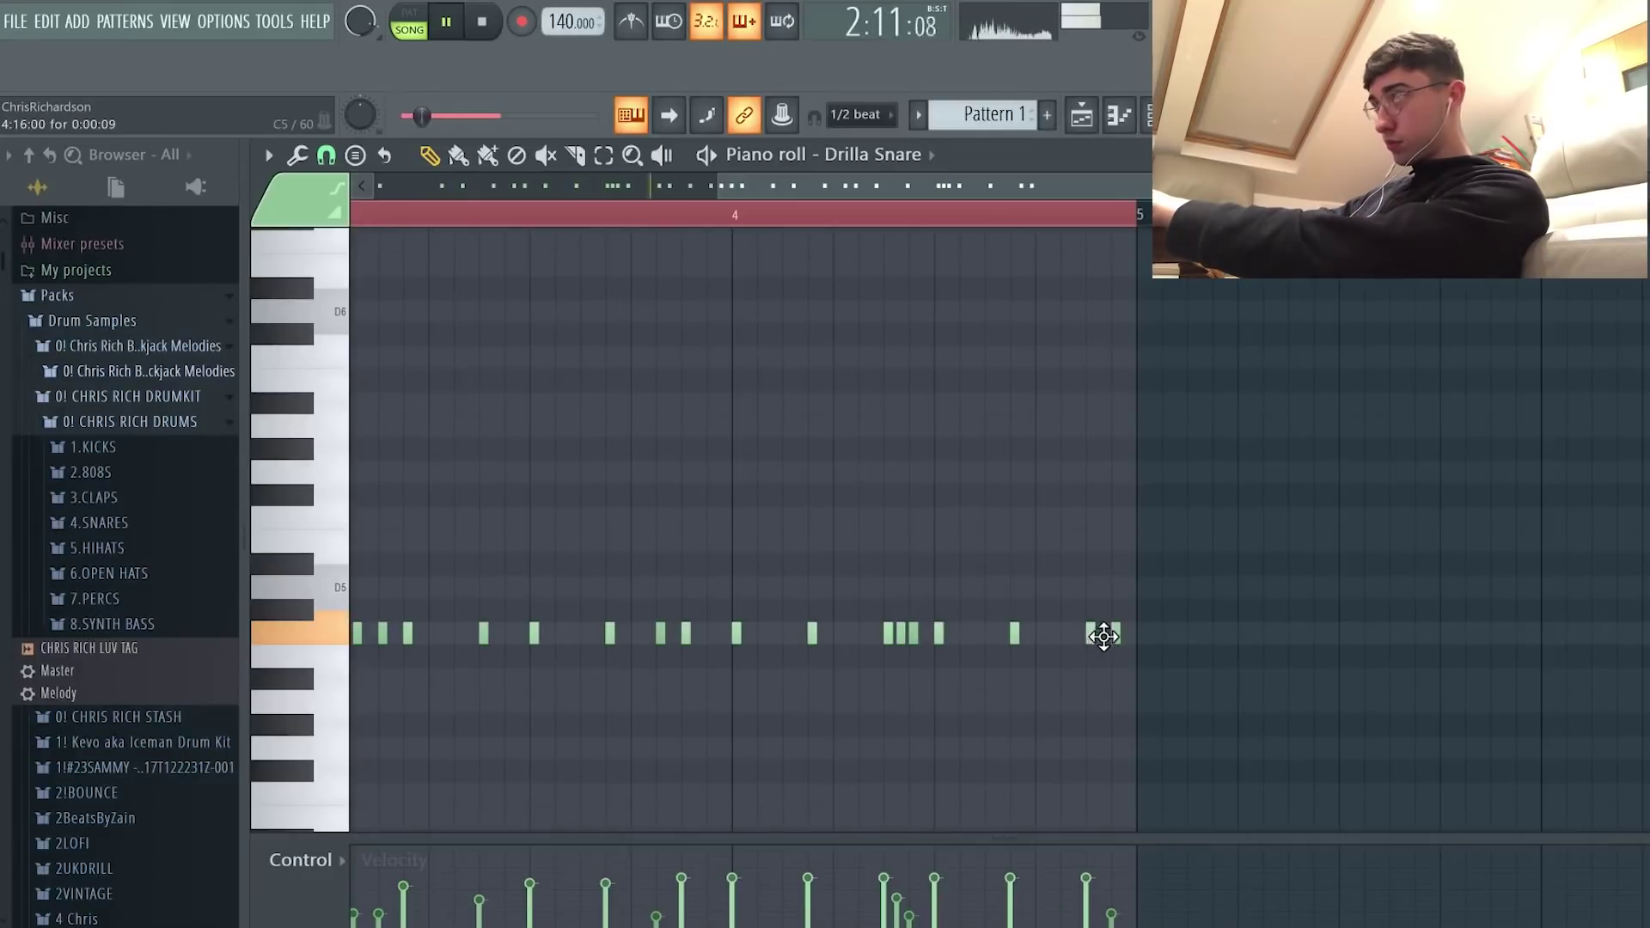
# Step: Select the whole four-bar Drilla Snare pattern and duplicate it into bars 5 to 8
pyautogui.scroll(-3, 1074, 619)
pyautogui.hotkey('ctrl', 'a')
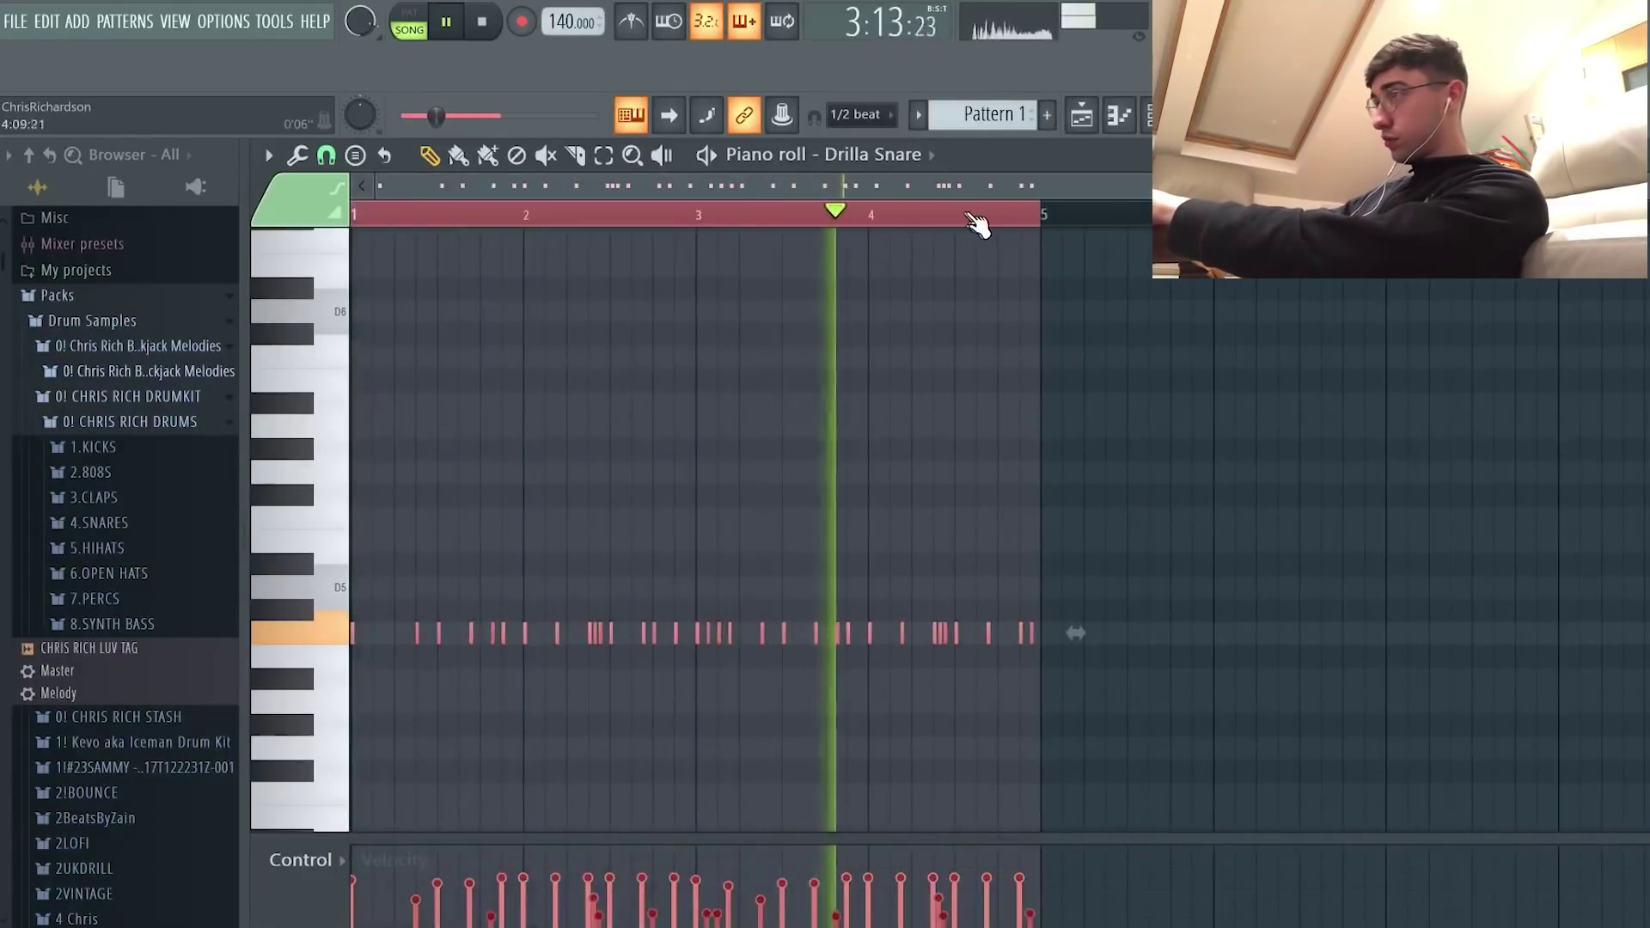
pyautogui.hotkey('ctrl', 'b')
pyautogui.scroll(-2, 1112, 416)
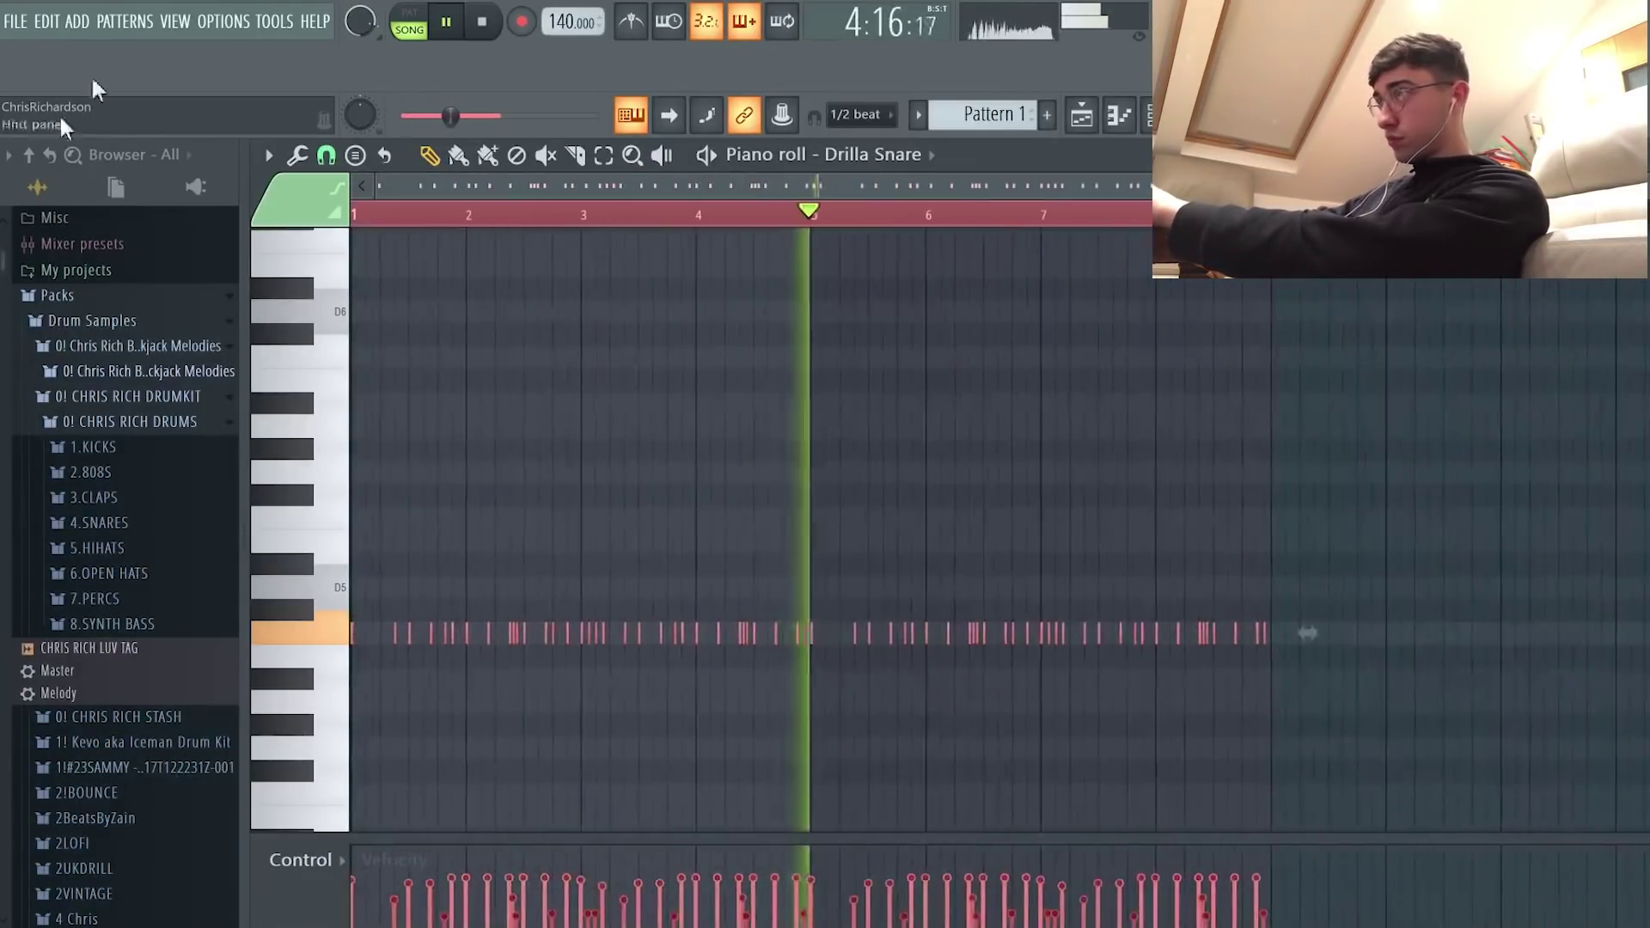
# Step: Add A#4 notes to the YCChopSnare channel at step 9 of bar 1, step 15 of bar 2 and step 9 of bar 3
pyautogui.press('F6')
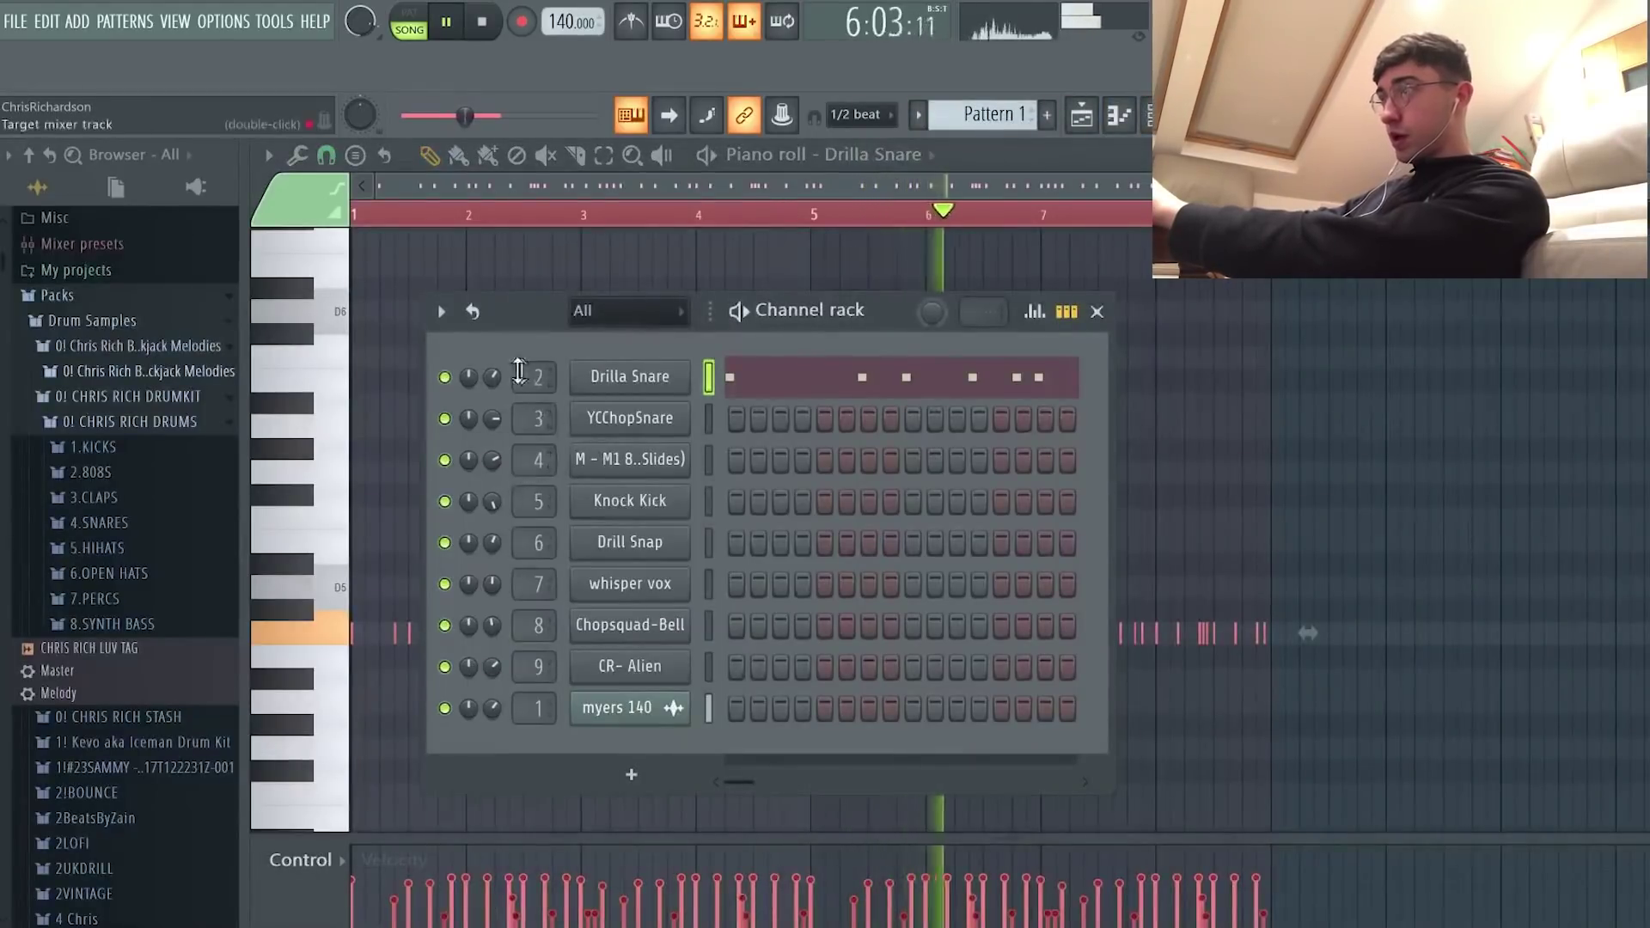
pyautogui.rightClick(643, 423)
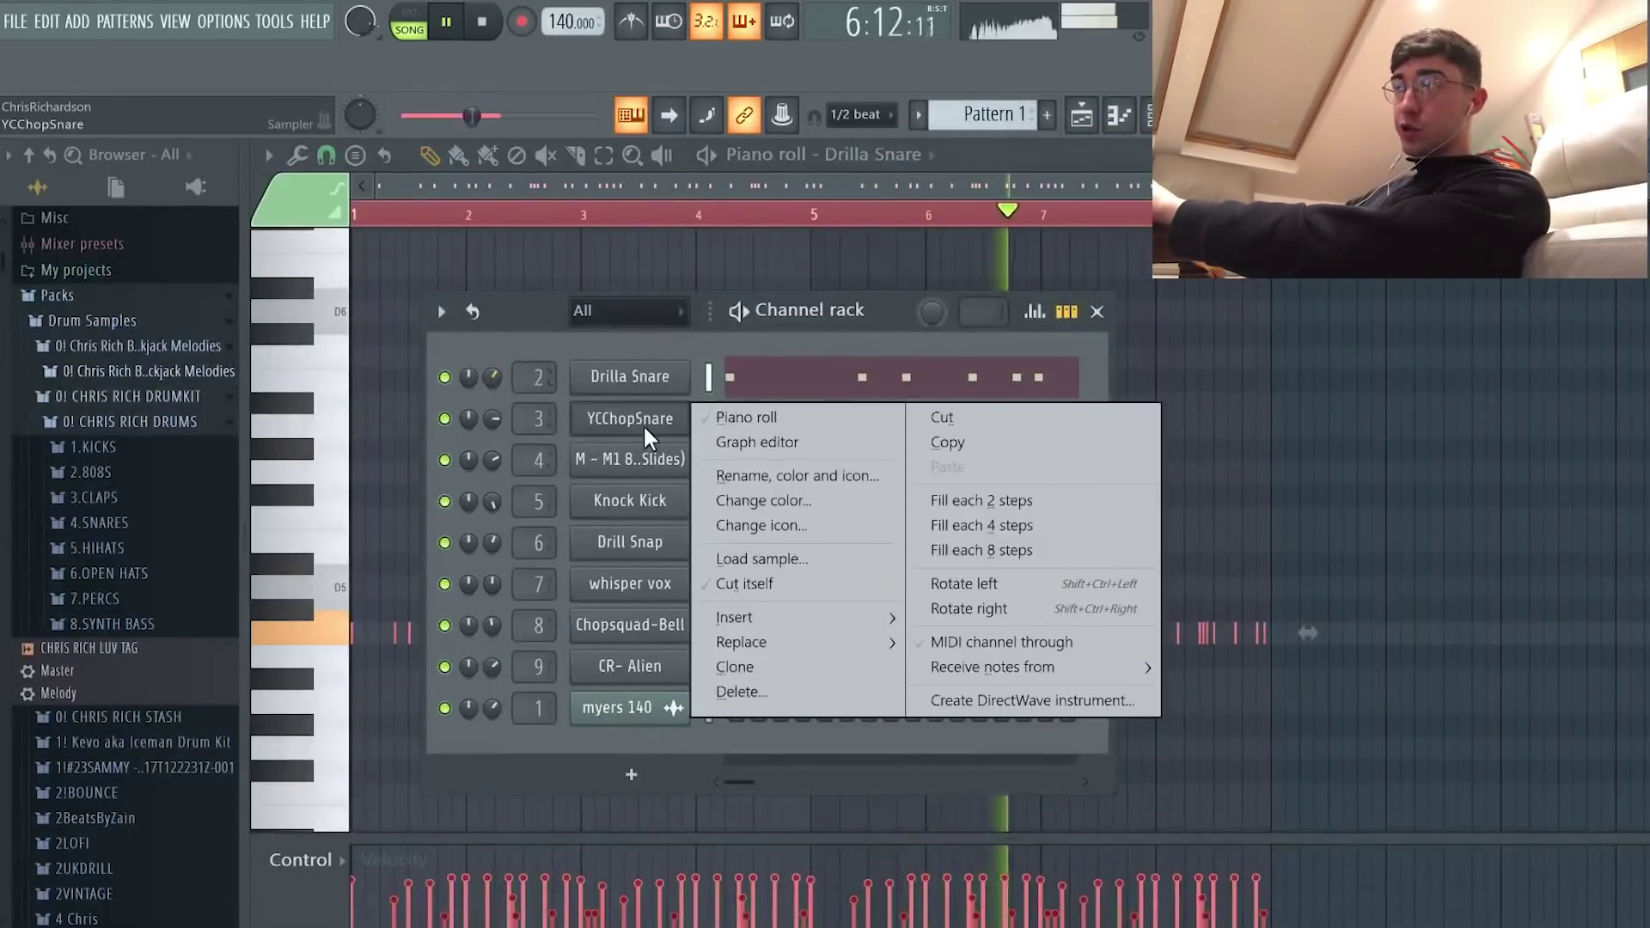
pyautogui.click(716, 418)
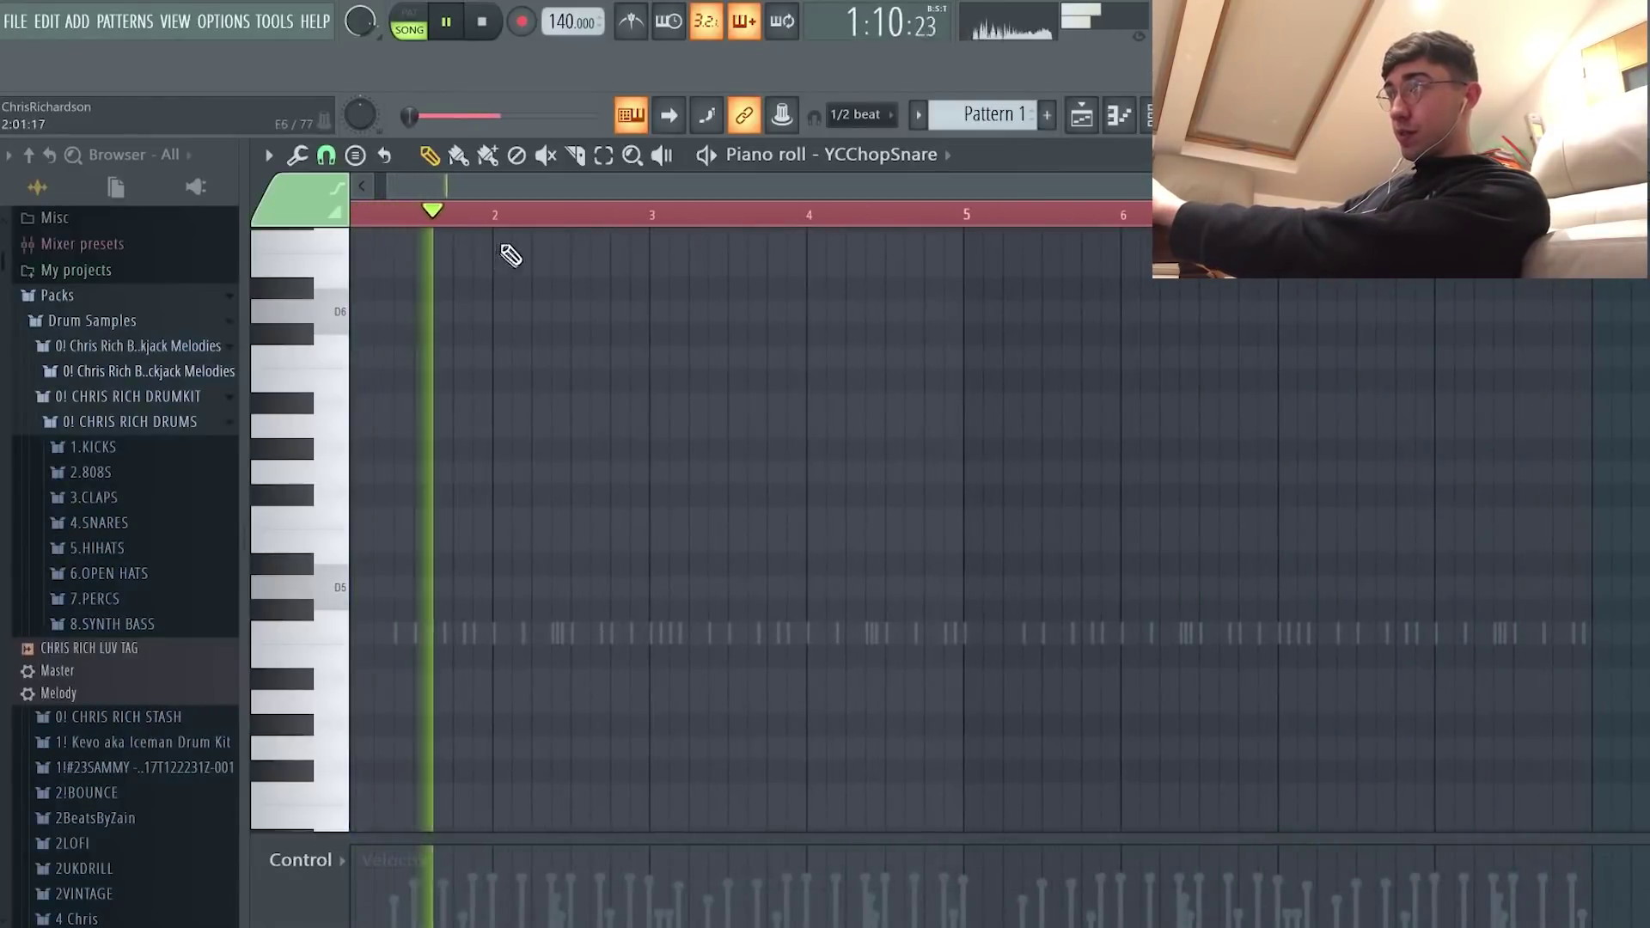
pyautogui.press('space')
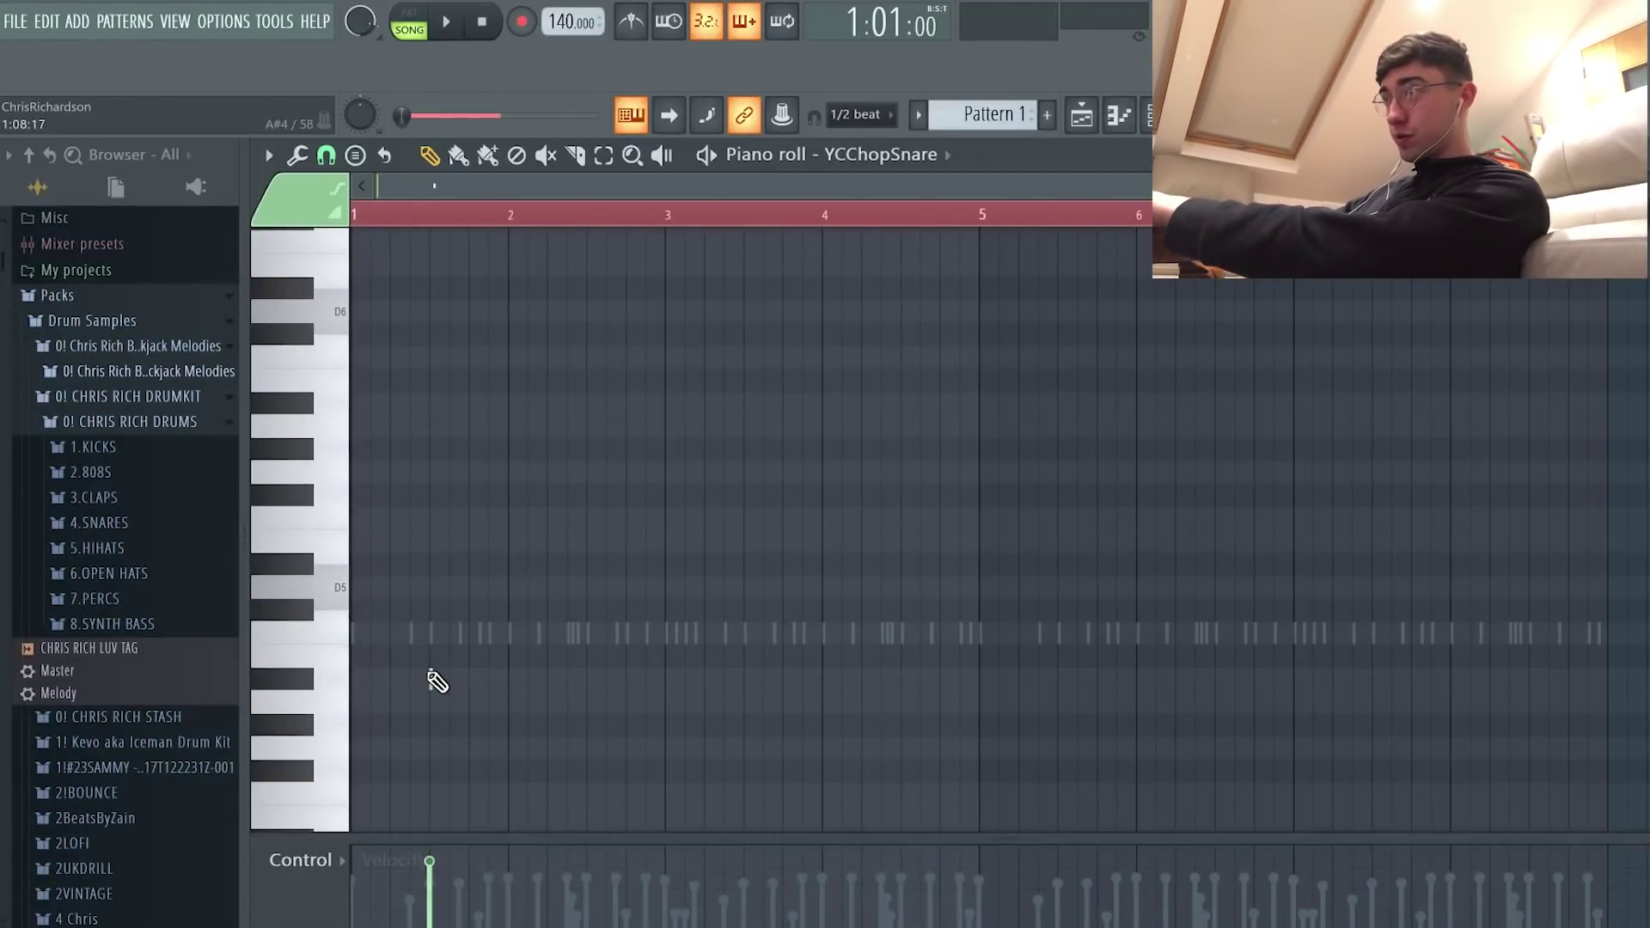
pyautogui.press('space')
pyautogui.press('space')
pyautogui.press('space')
pyautogui.click(652, 679)
pyautogui.click(750, 680)
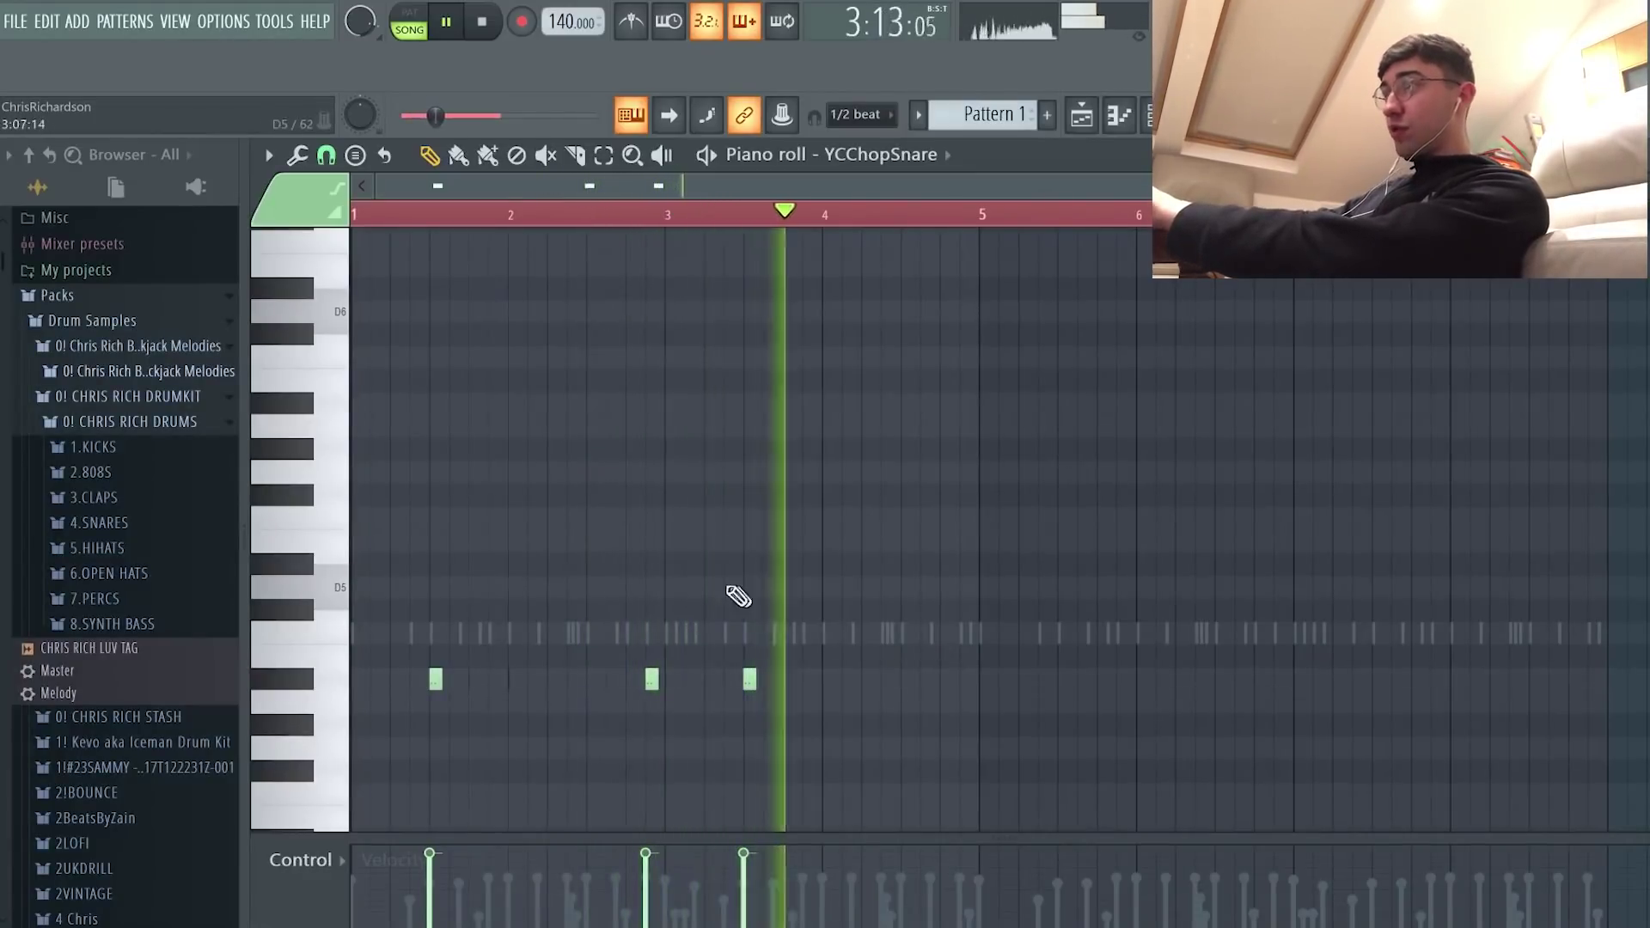
# Step: Listen to the YCChopSnare notes, select bars 1 to 4 and duplicate them into bars 5 to 8
pyautogui.press('space')
pyautogui.scroll(-3, 700, 593)
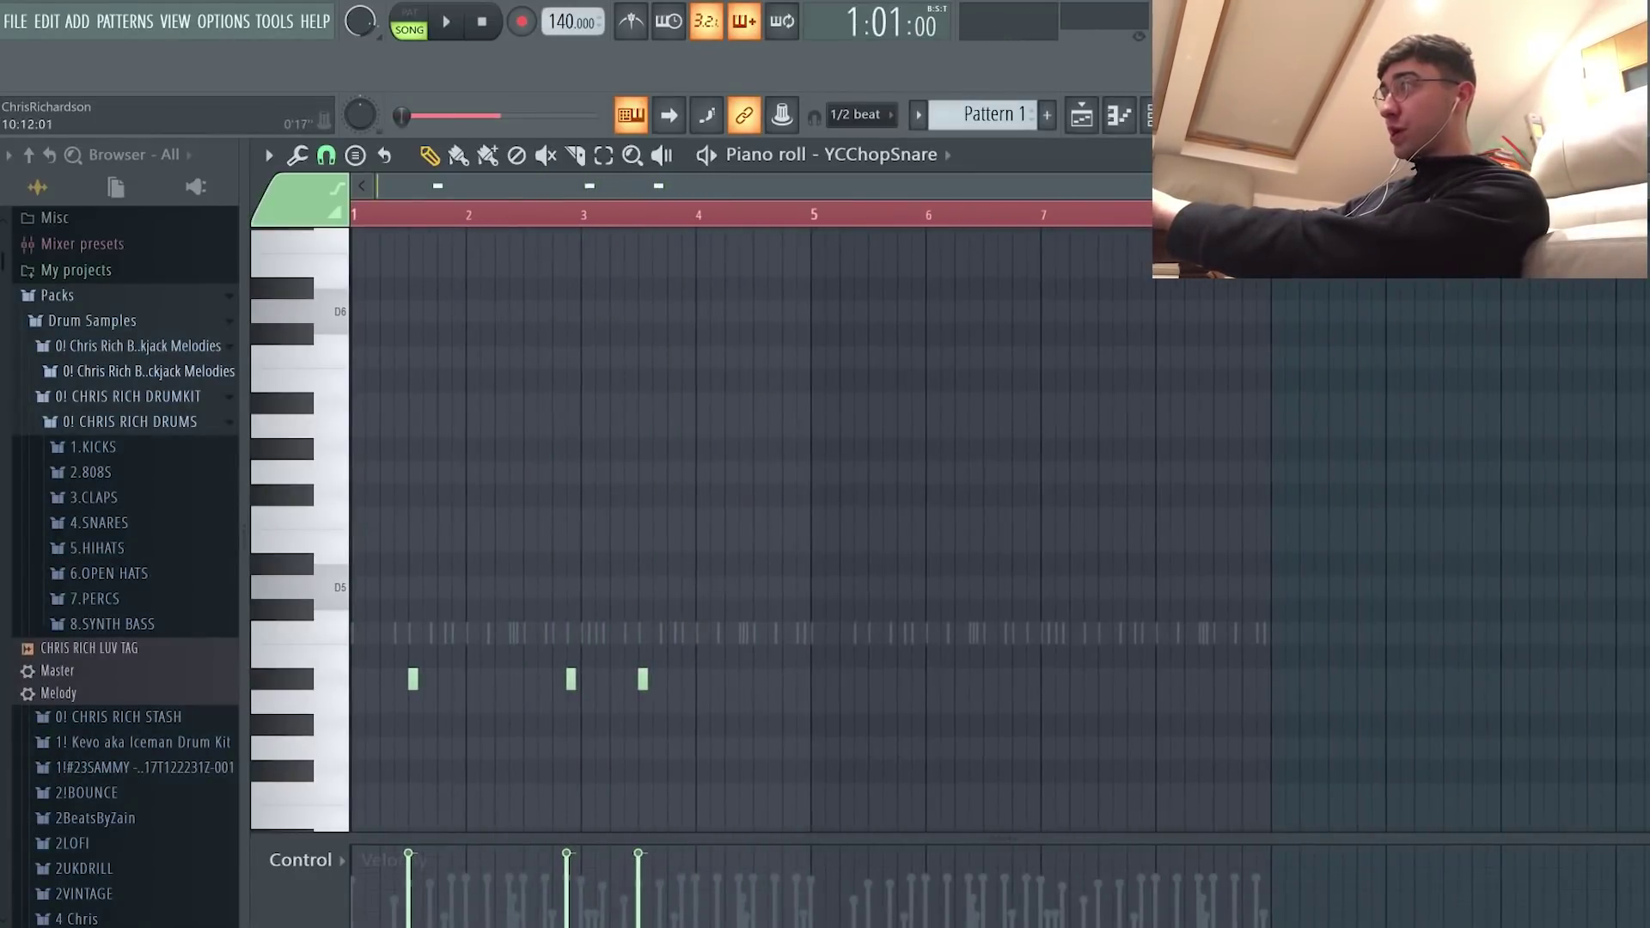
pyautogui.scroll(3, 891, 714)
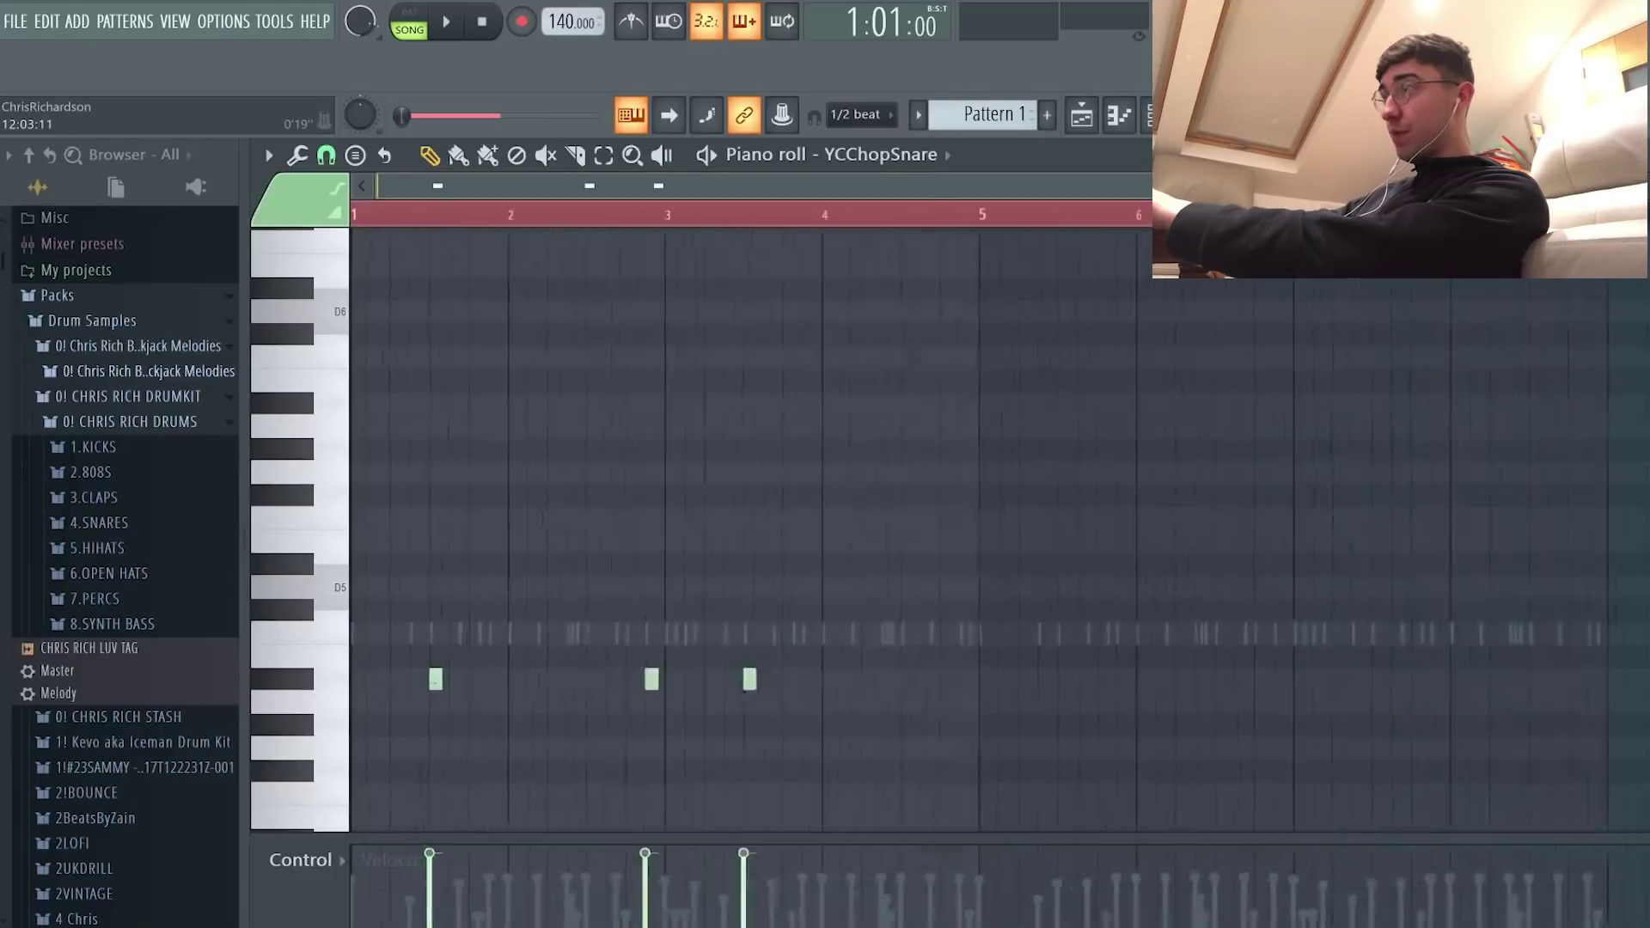
pyautogui.scroll(-1, 878, 706)
pyautogui.press('space')
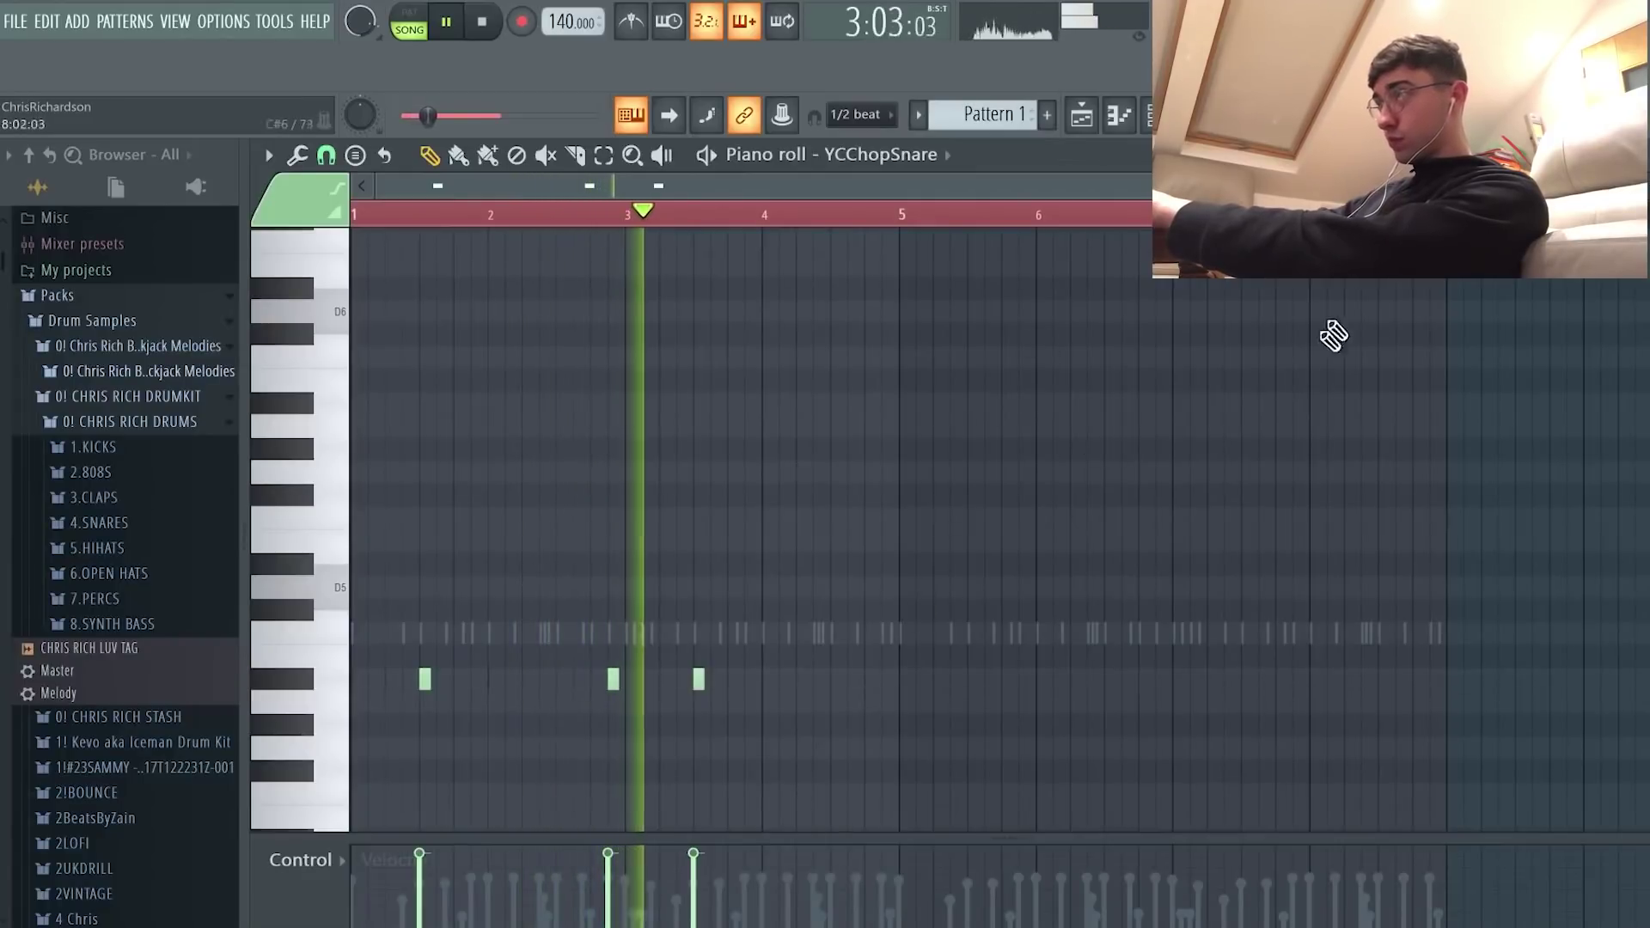
pyautogui.moveTo(1447, 215); pyautogui.dragTo(954, 247)
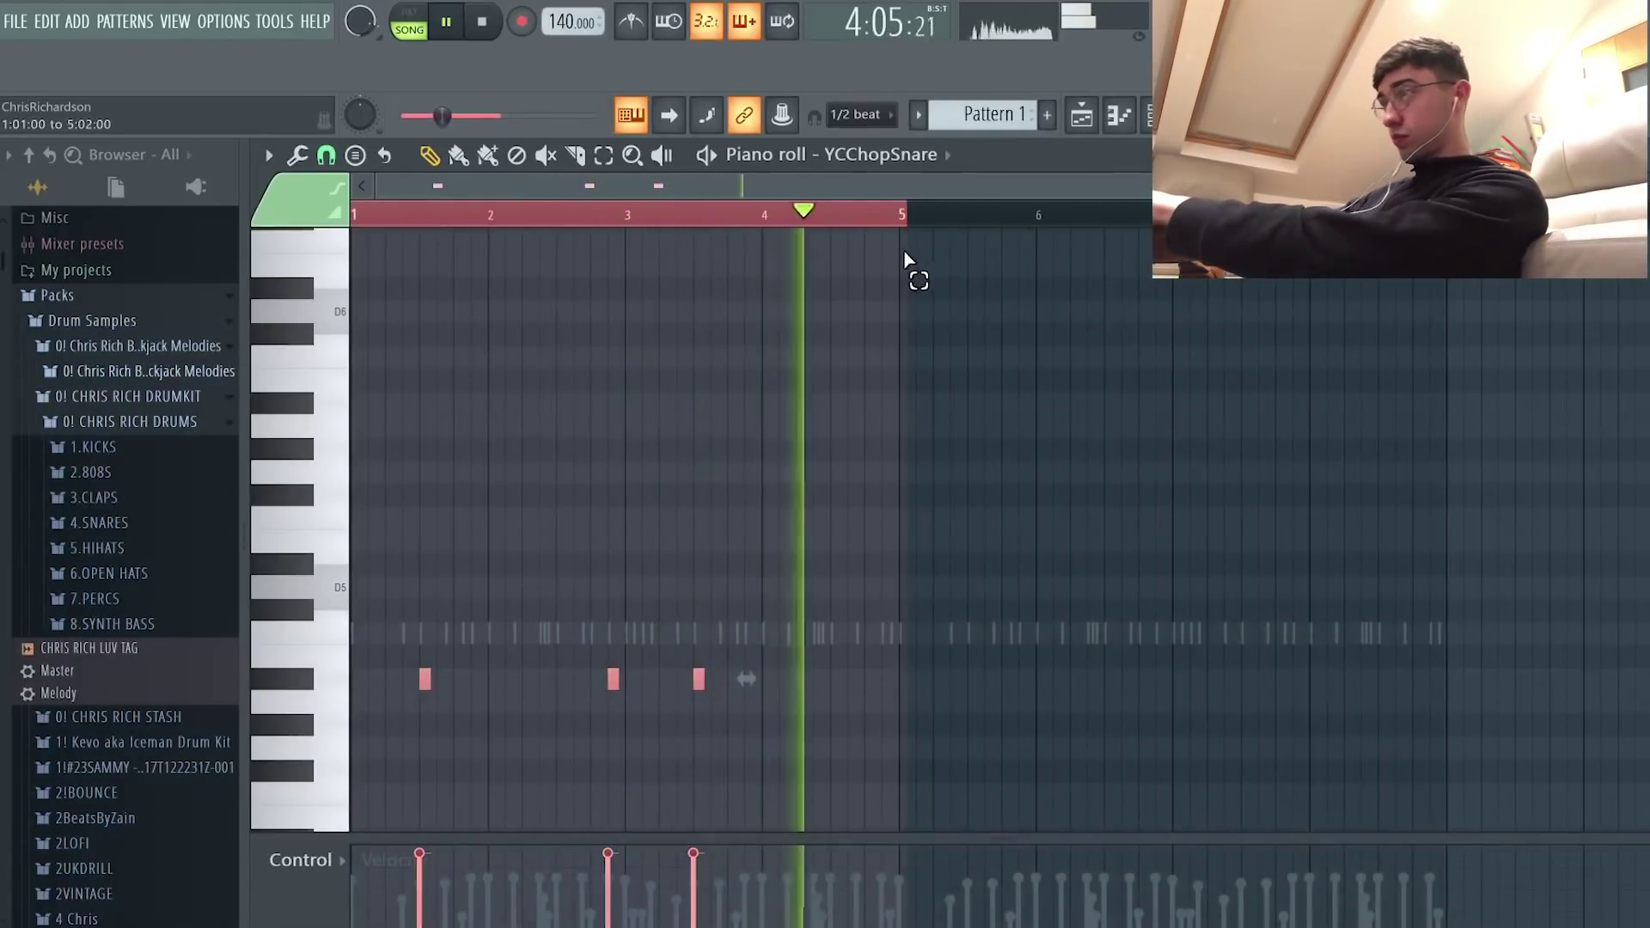
pyautogui.hotkey('ctrl', 'b')
pyautogui.hotkey('ctrl', 'a')
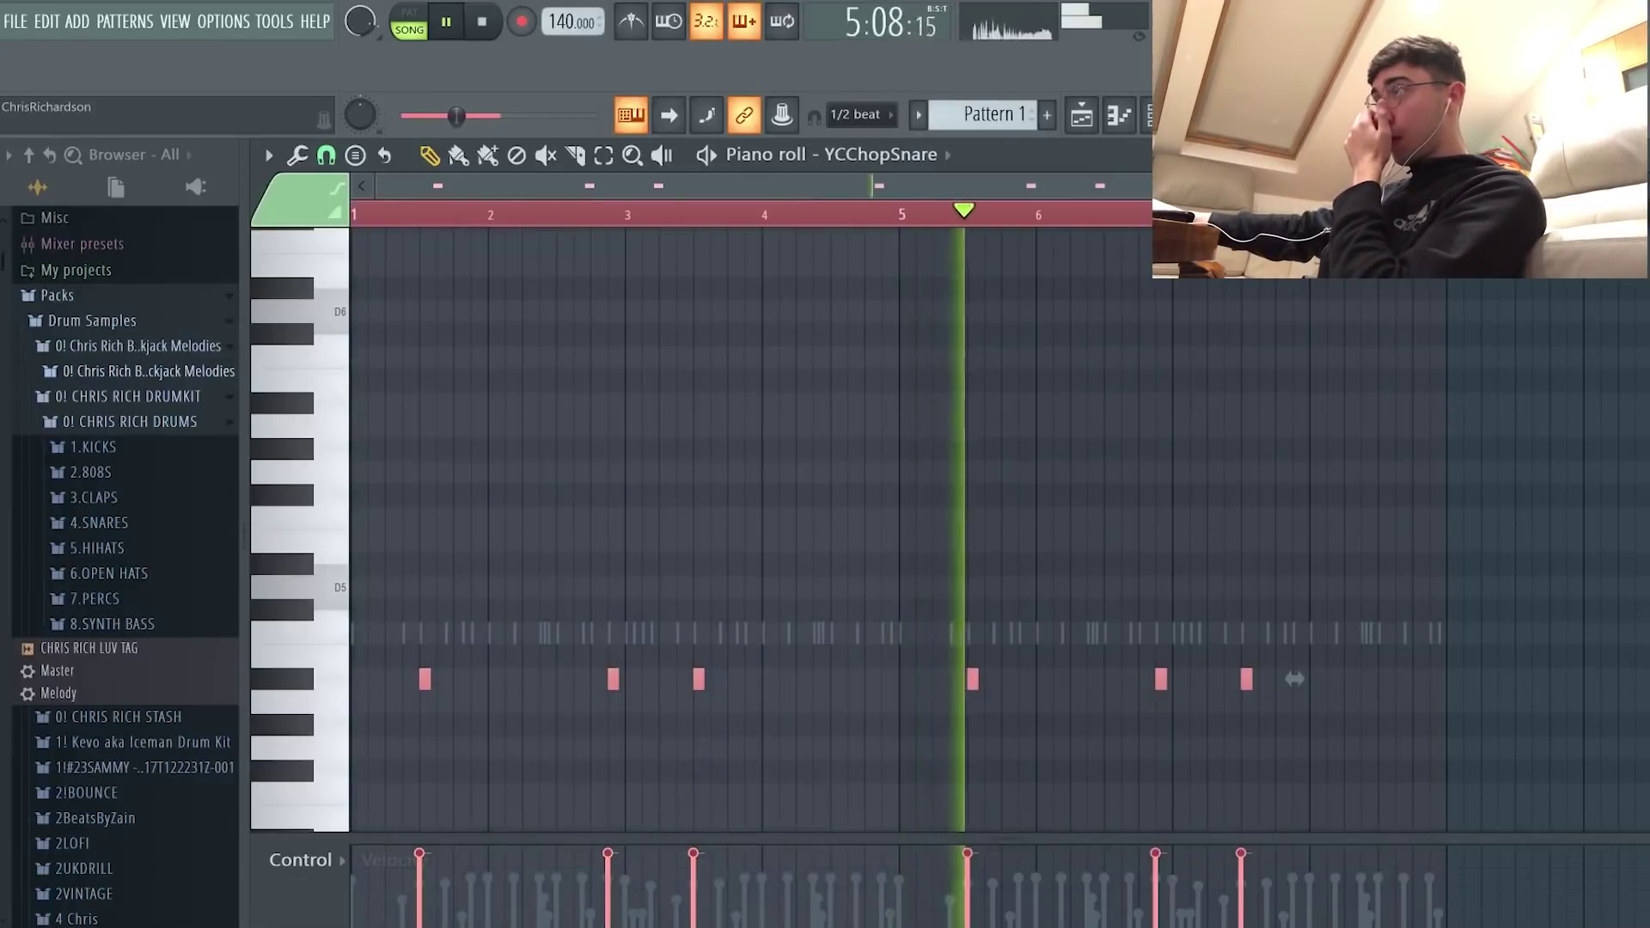
# Step: Open the piano roll of the M - M1 808 (M1 Slides) channel and stop playback
pyautogui.press('F6')
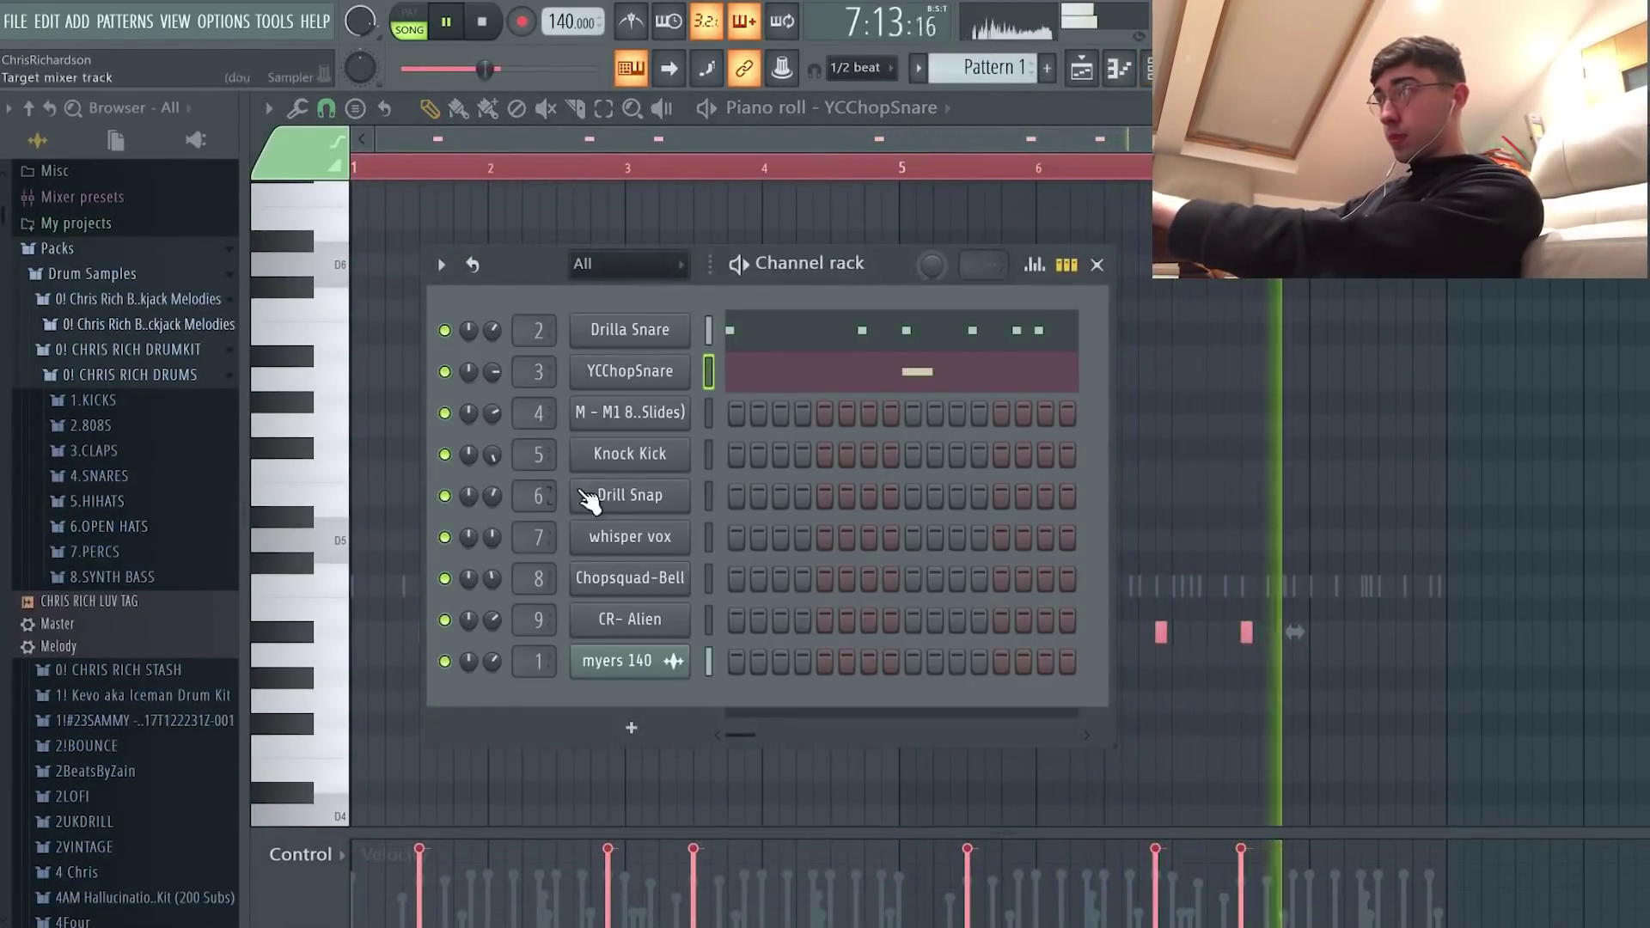
pyautogui.rightClick(675, 414)
pyautogui.click(703, 412)
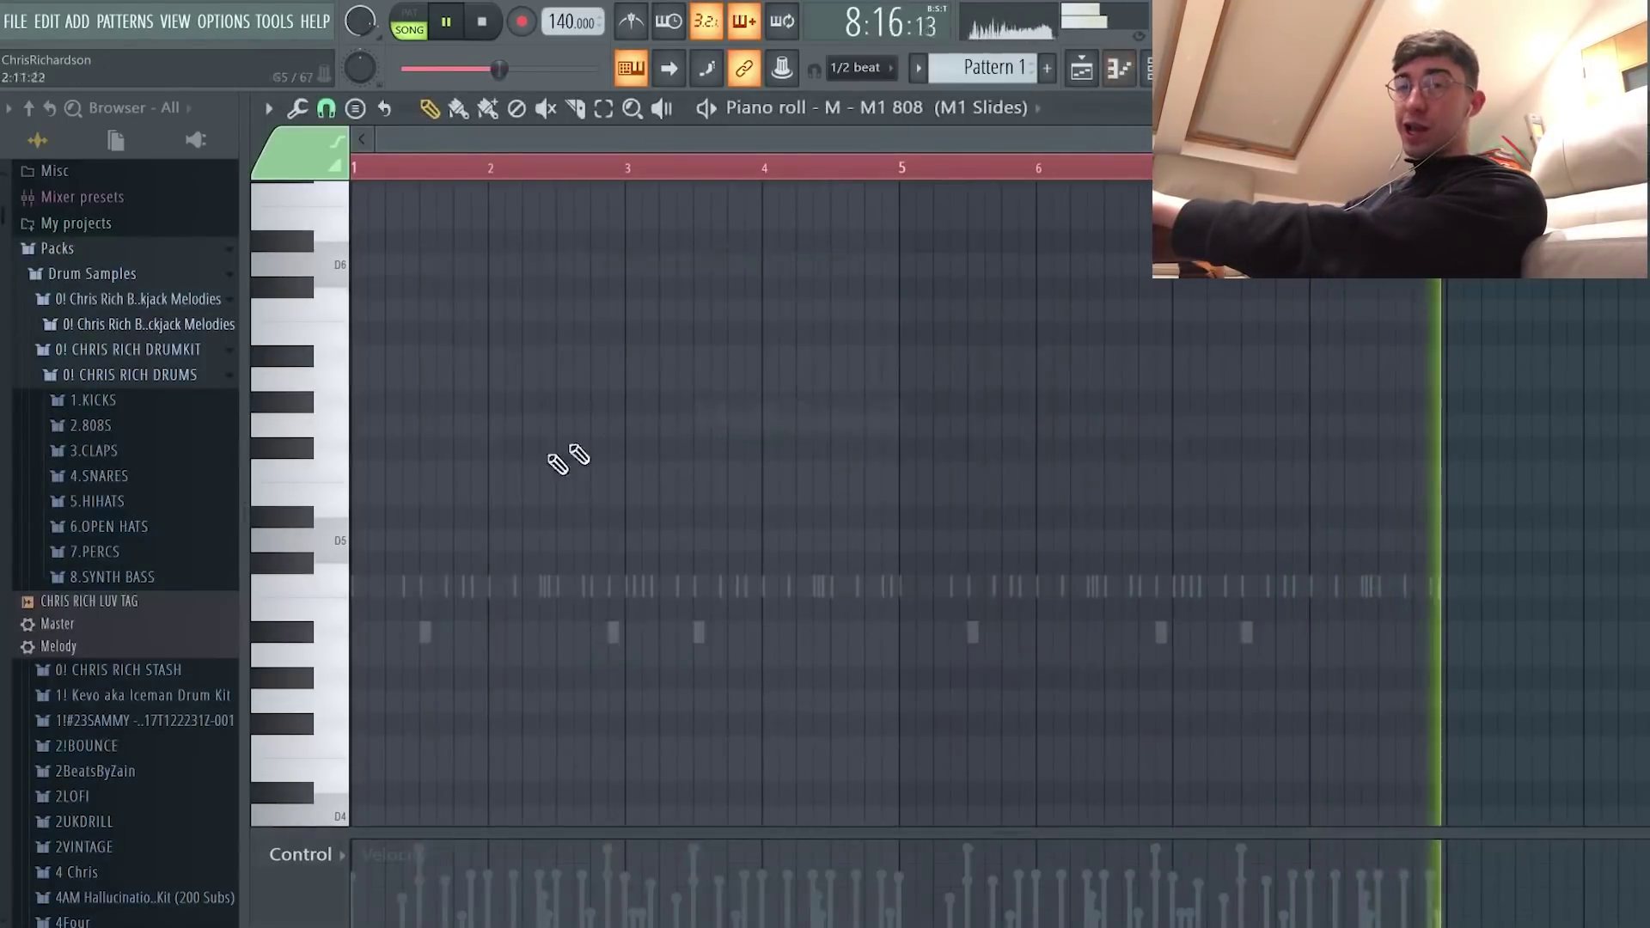
pyautogui.press('space')
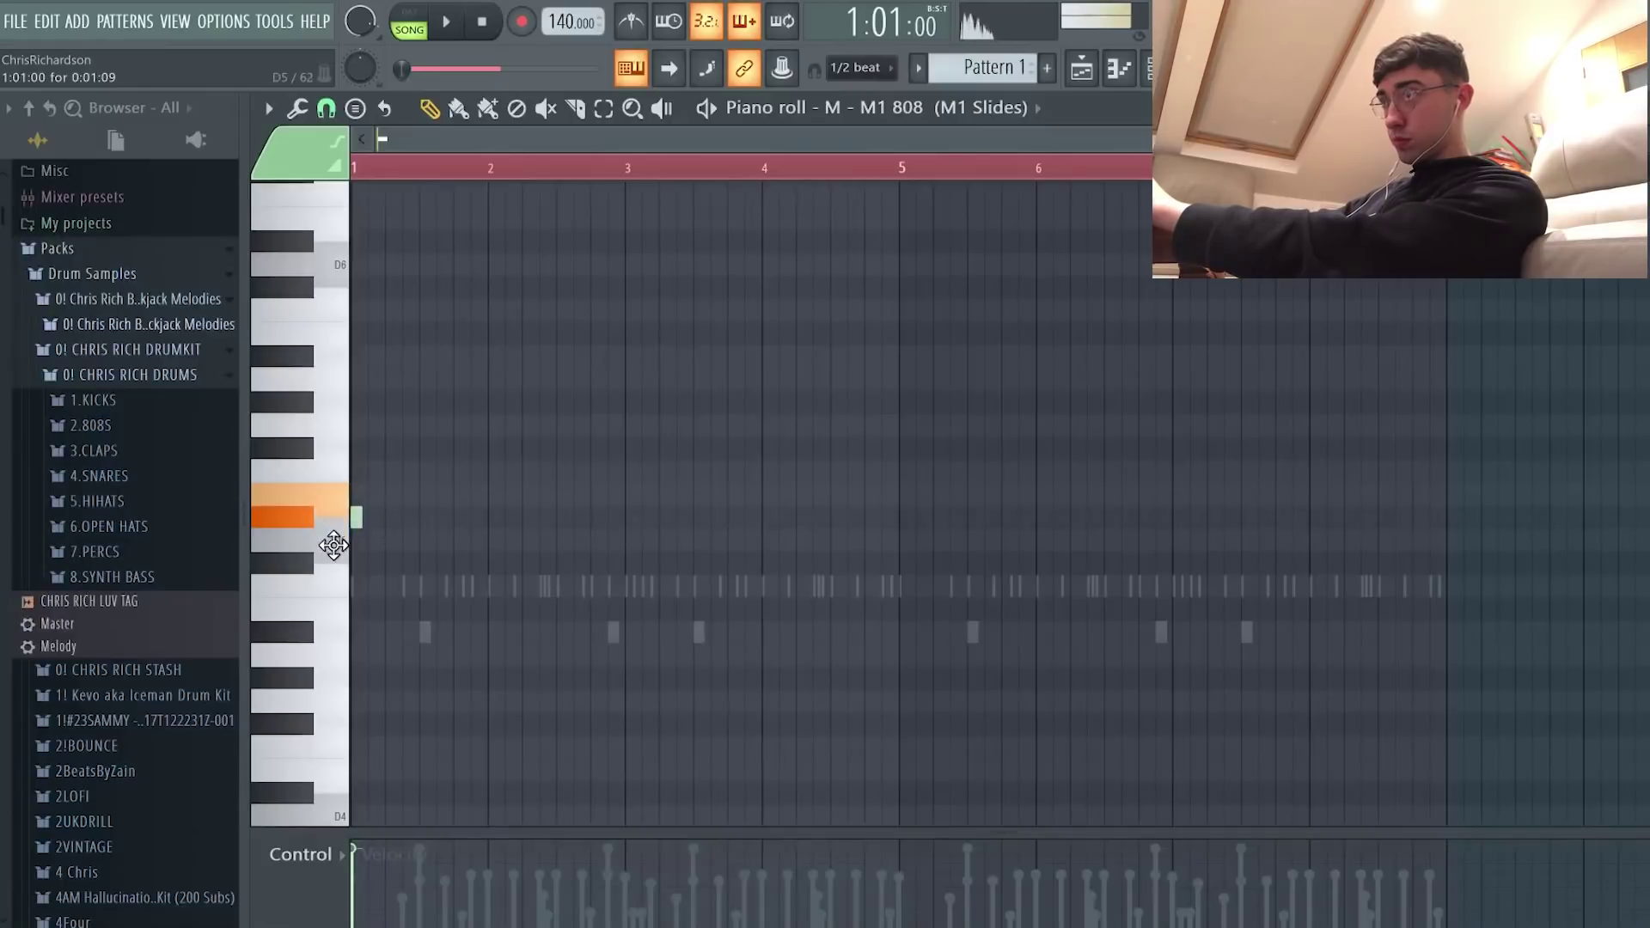
# Step: Audition 808 pitches against the melody and draw an E5 note about 12 steps long from the start of bar 1
pyautogui.press('space')
pyautogui.press('space')
pyautogui.scroll(8, 349, 416)
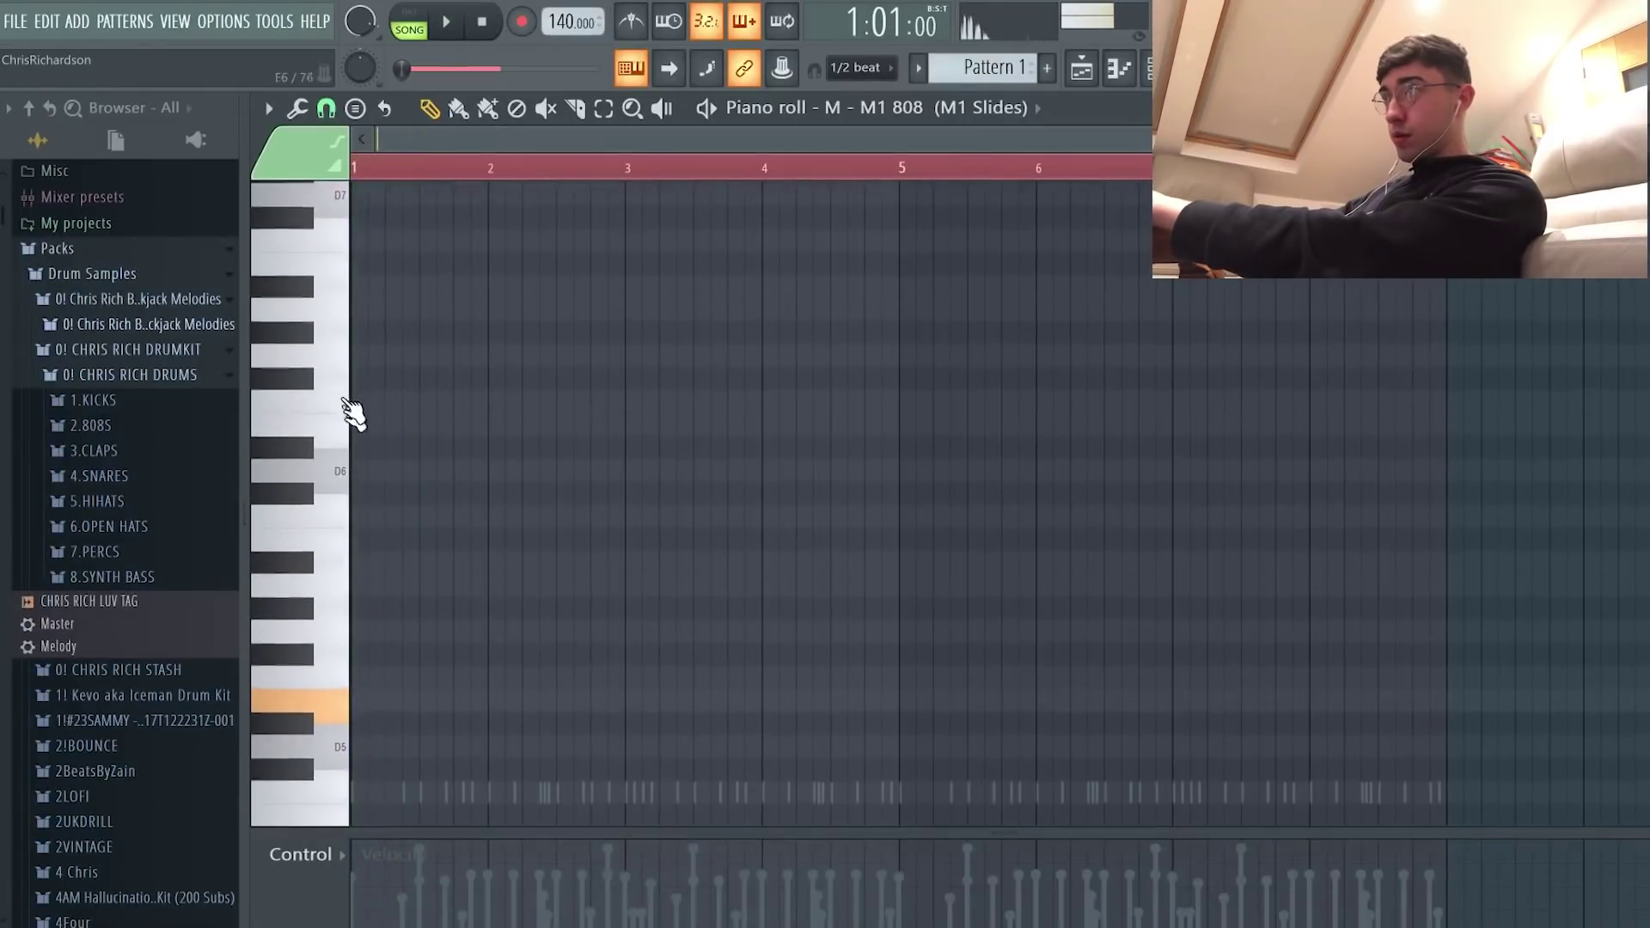
pyautogui.scroll(-3, 408, 516)
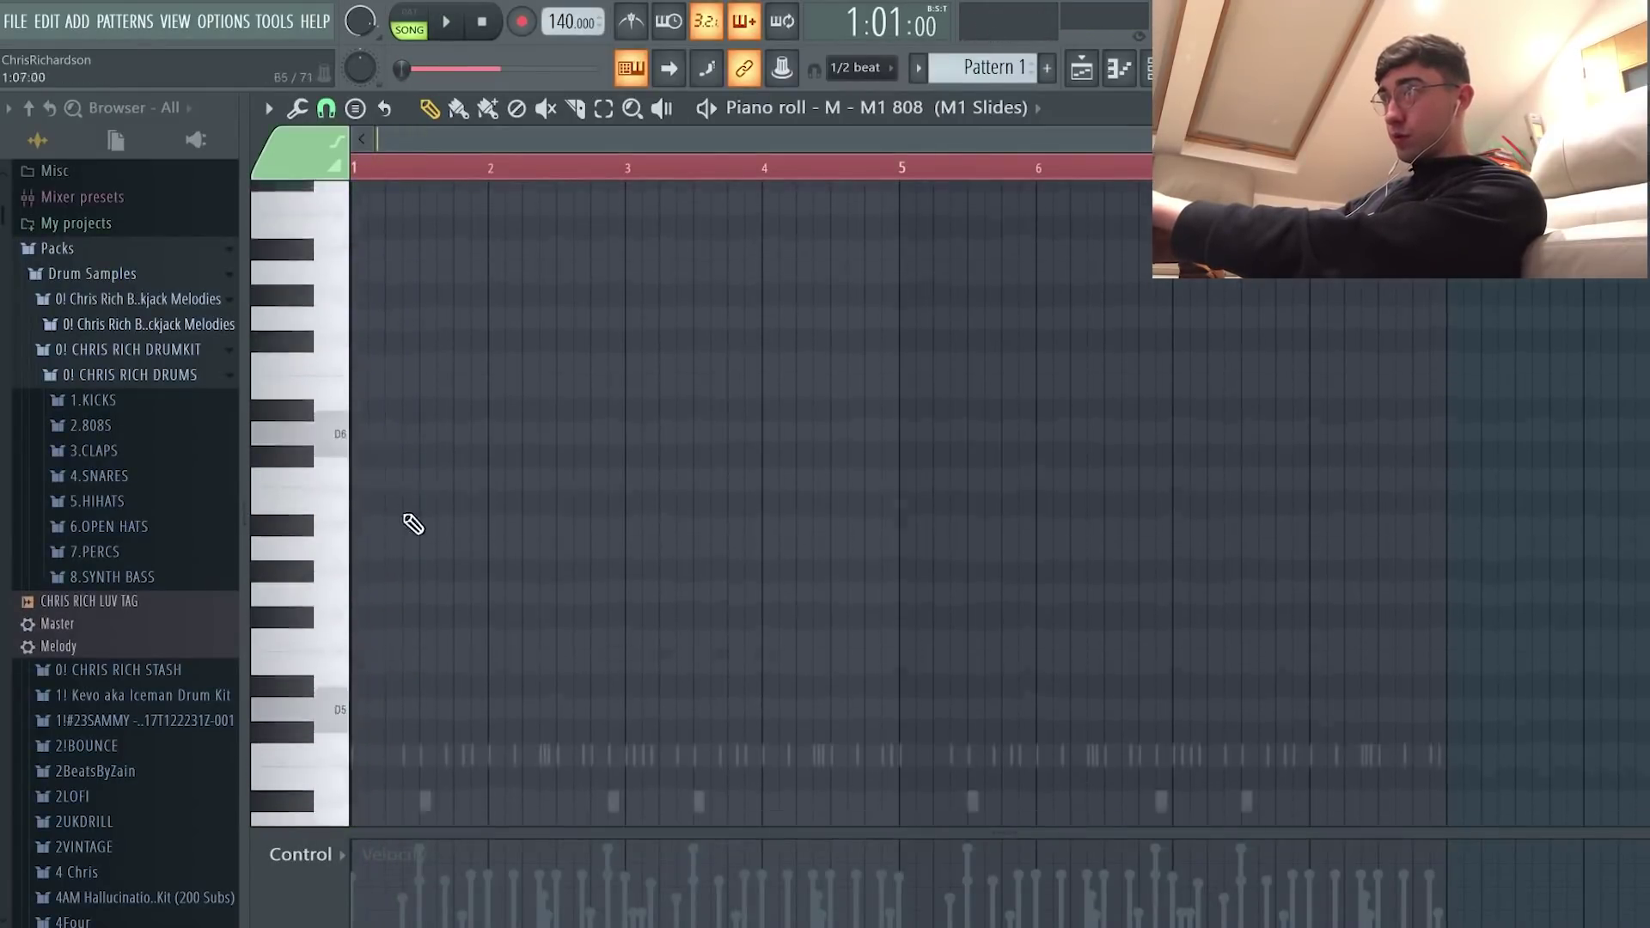
pyautogui.moveTo(321, 372); pyautogui.dragTo(448, 640)
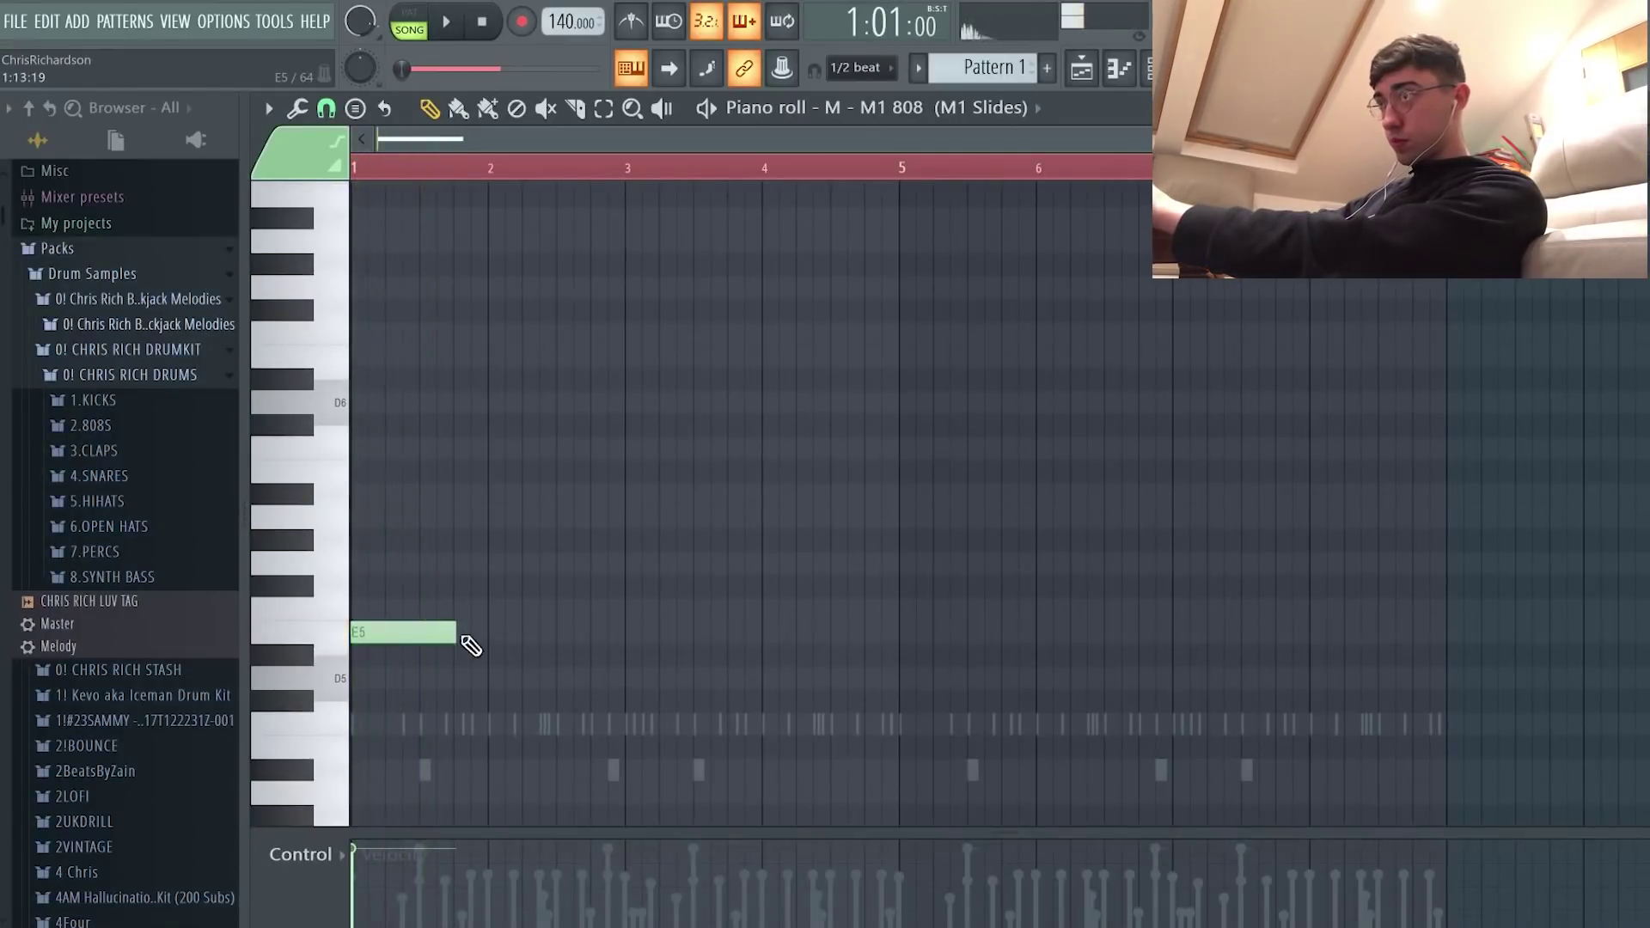
pyautogui.press('space')
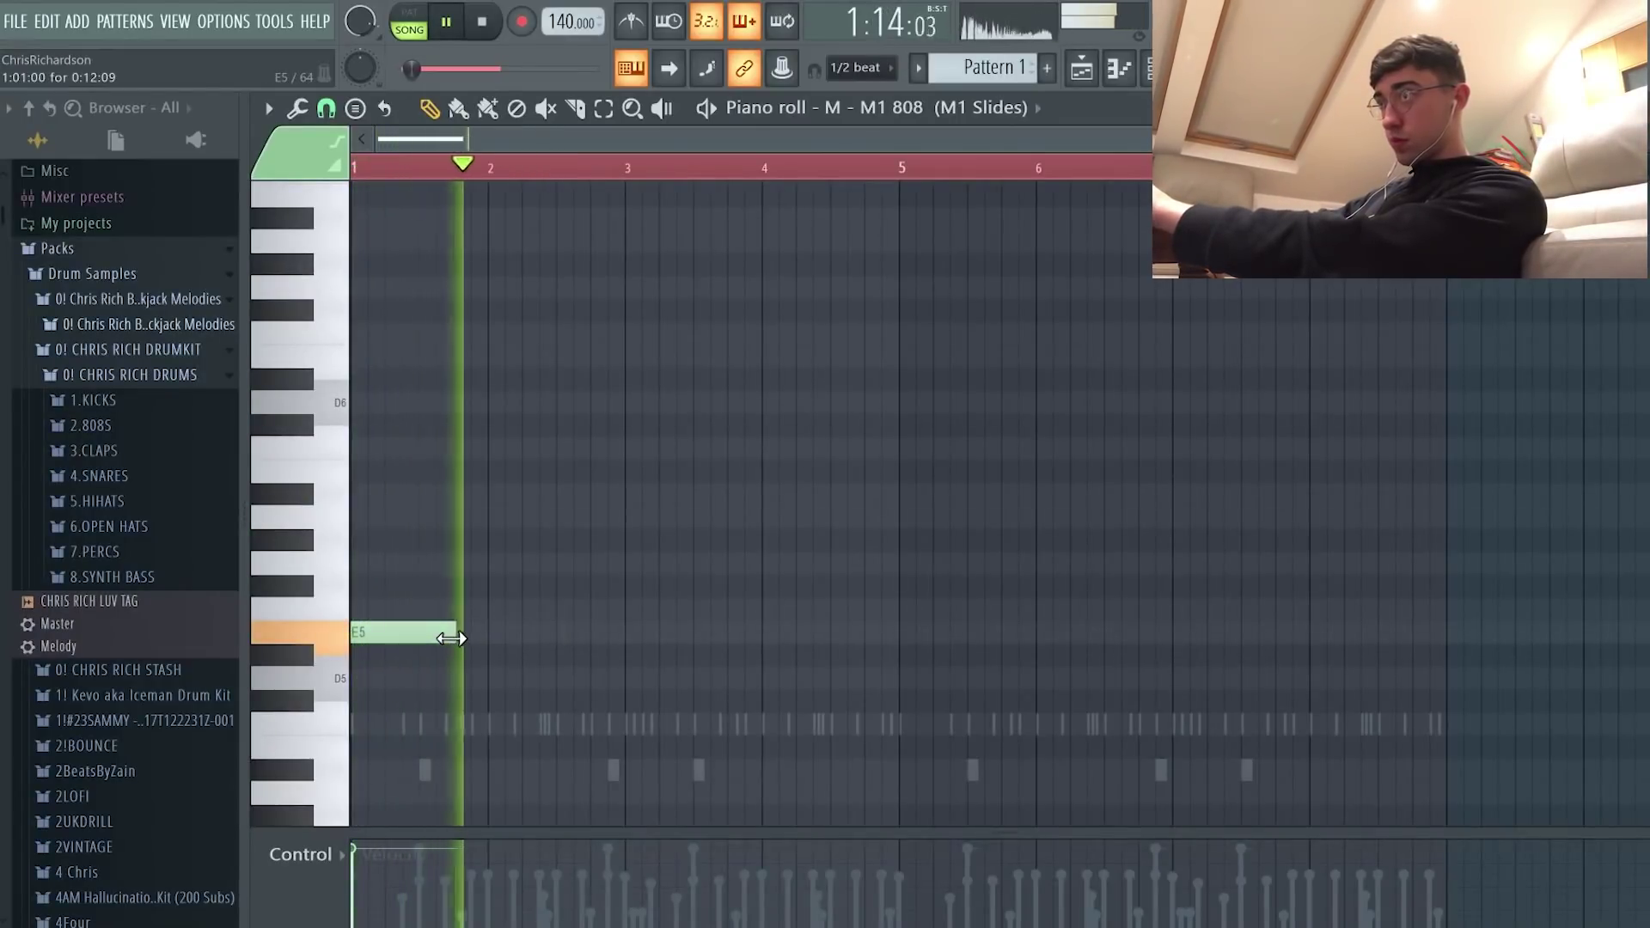
# Step: Lengthen the E5 note to step 5 of bar 2 and add a second E5 note of length 1:04:09 there
pyautogui.press('space')
pyautogui.moveTo(453, 634); pyautogui.dragTo(527, 624)
pyautogui.click(532, 636)
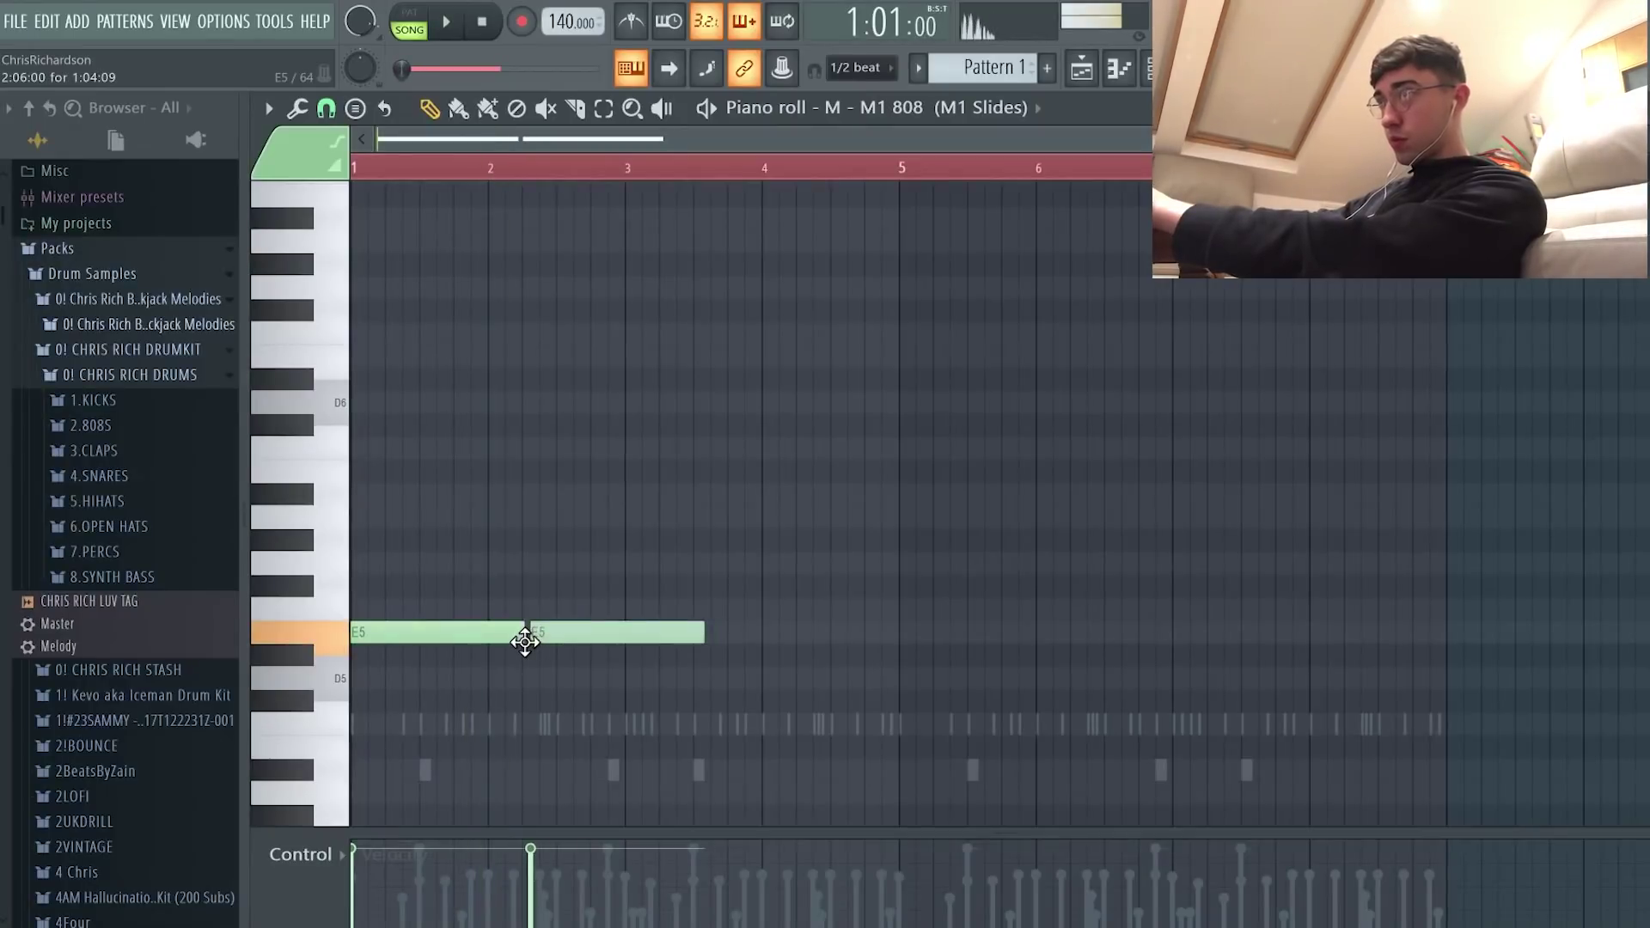
pyautogui.press('space')
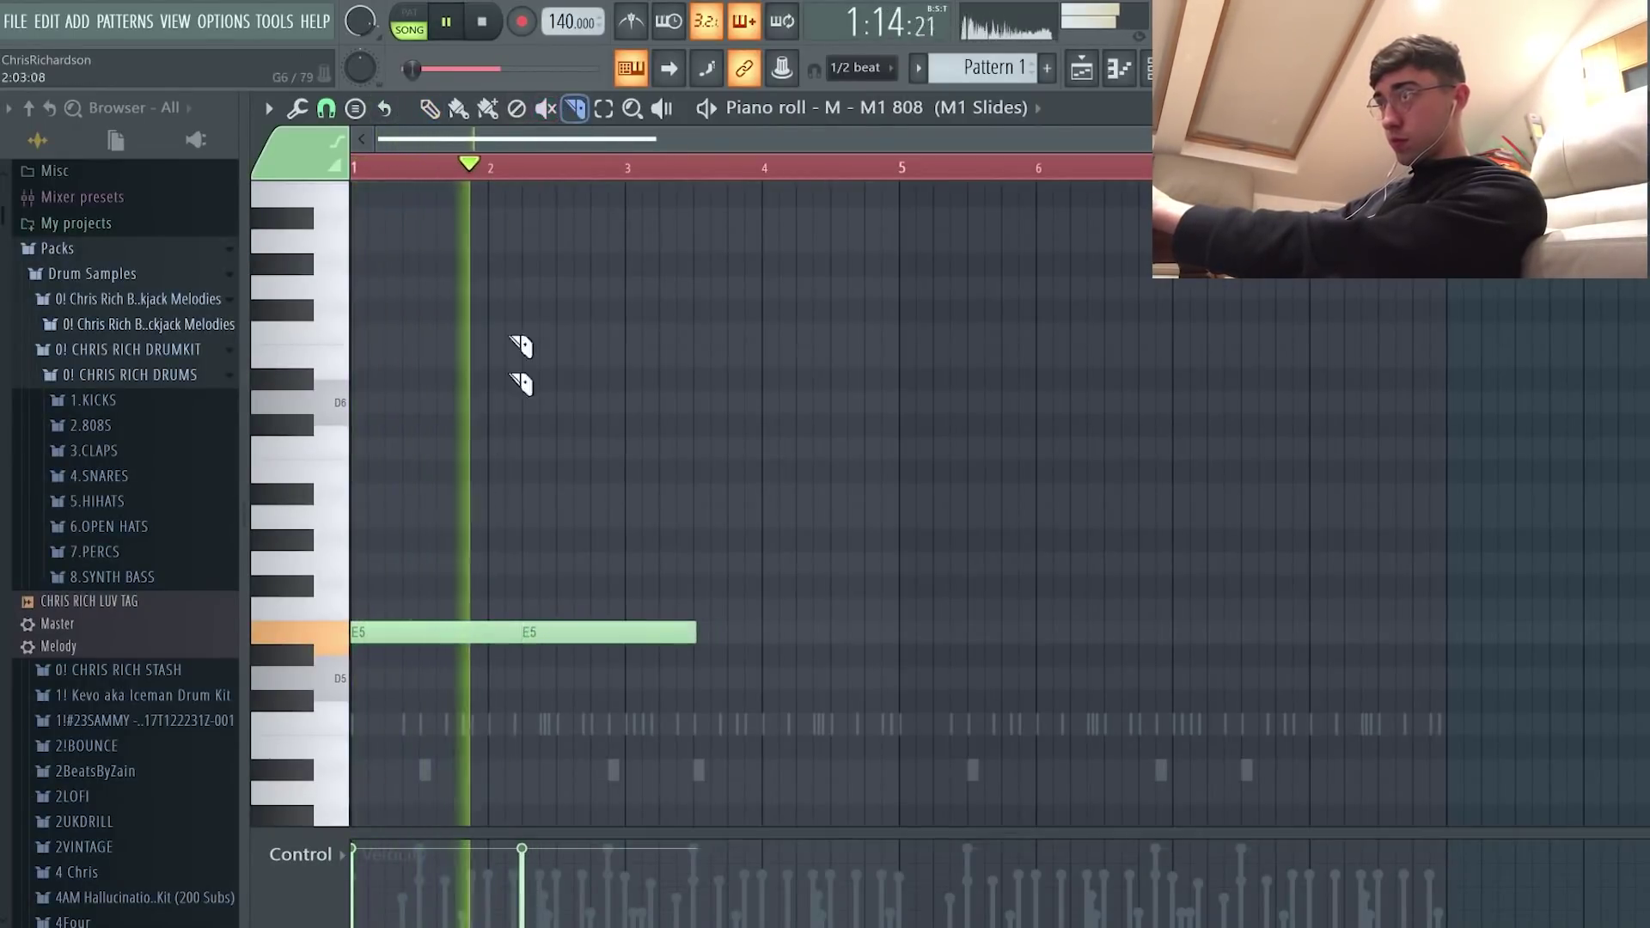
pyautogui.press('space')
# Step: Slice the first E5 note at step 13 of bar 1 and return to the Draw tool
pyautogui.scroll(4, 472, 667)
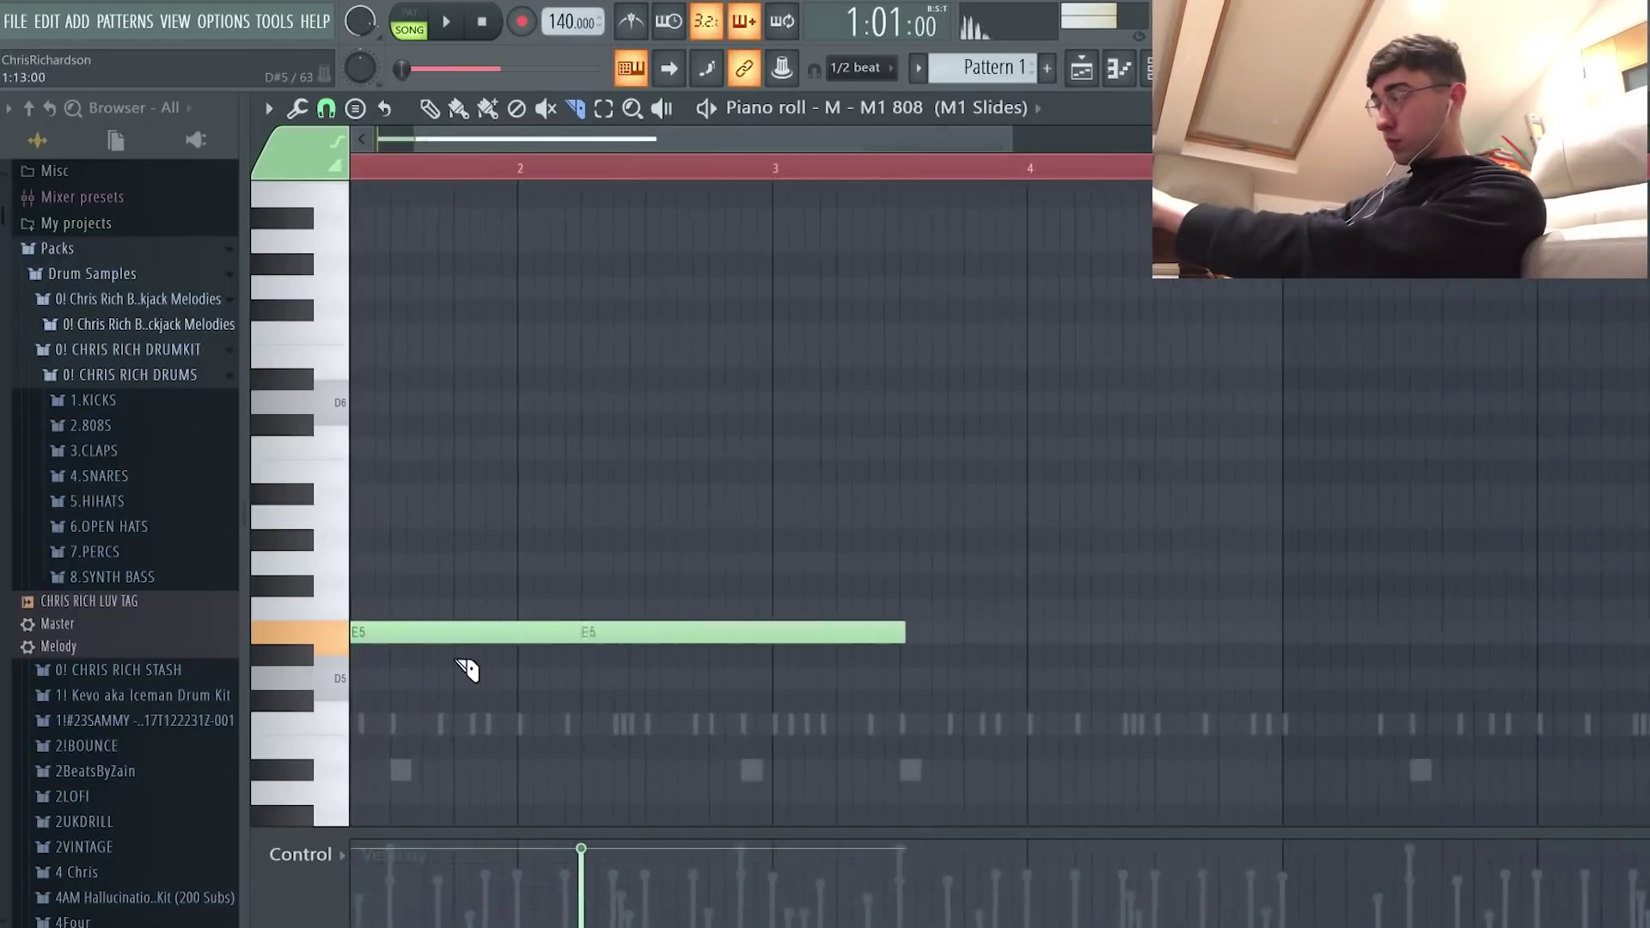
pyautogui.press('space')
pyautogui.moveTo(456, 658)
pyautogui.mouseDown()
pyautogui.moveTo(471, 598)
pyautogui.moveTo(456, 586)
pyautogui.mouseUp()
pyautogui.press('space')
pyautogui.hotkey('ctrl', 'z')
pyautogui.press('space')
pyautogui.click(429, 108)
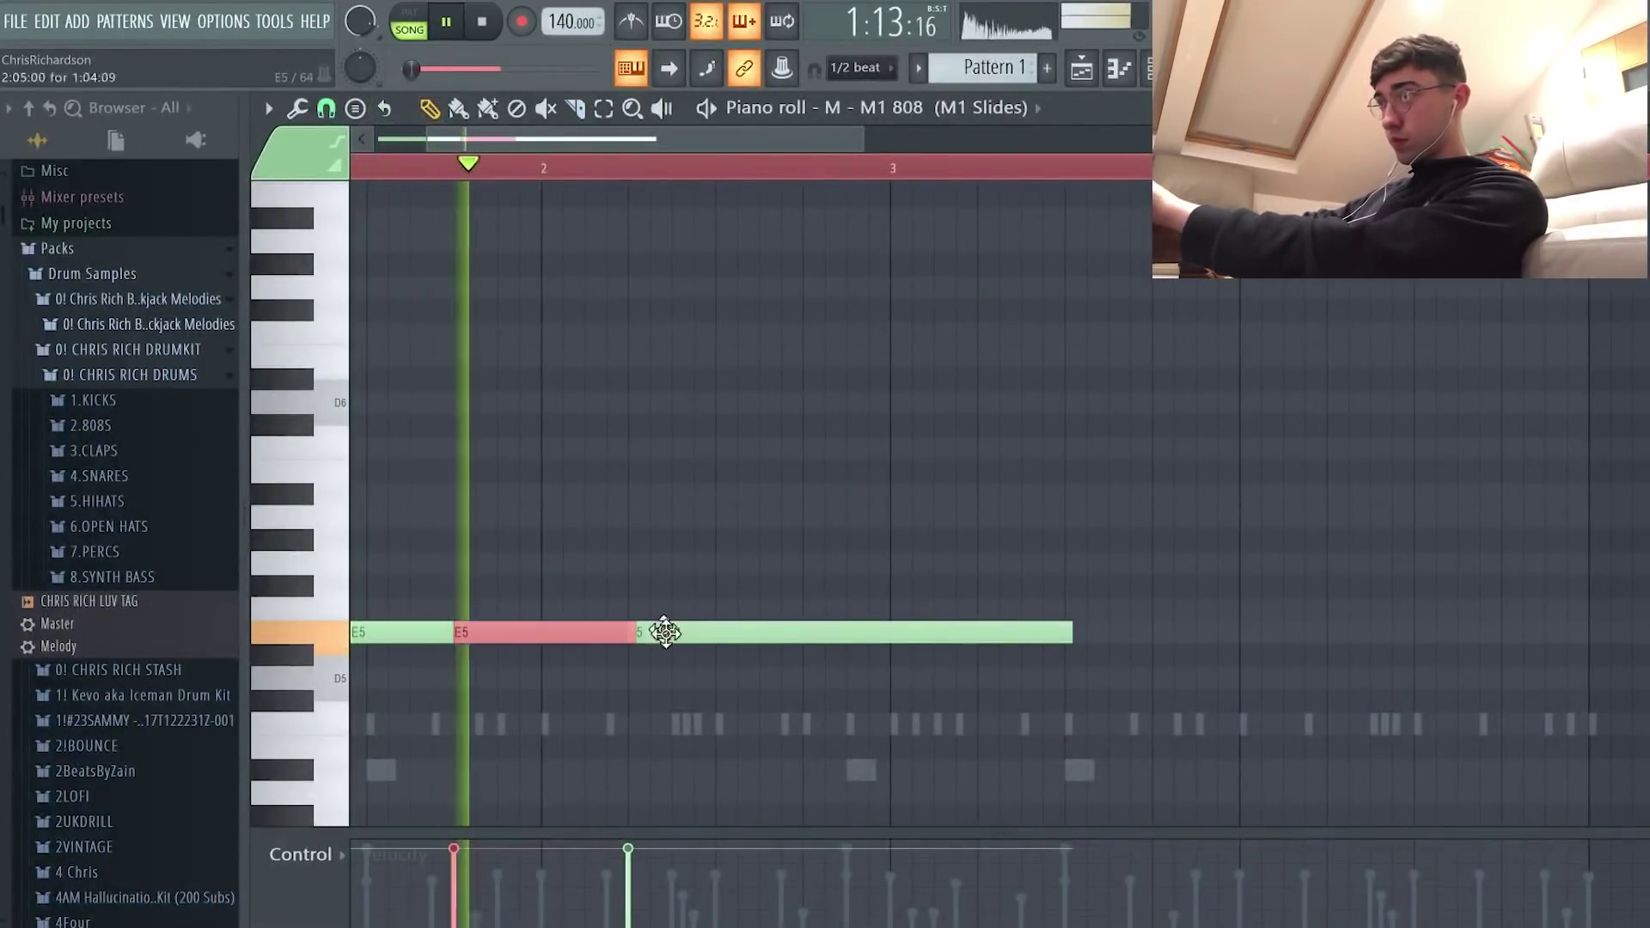
# Step: Shorten the E5 note at step 5 of bar 2 to 12 steps so it ends at bar 3
pyautogui.scroll(2, 659, 590)
pyautogui.press('space')
pyautogui.moveTo(1315, 628); pyautogui.dragTo(1024, 649)
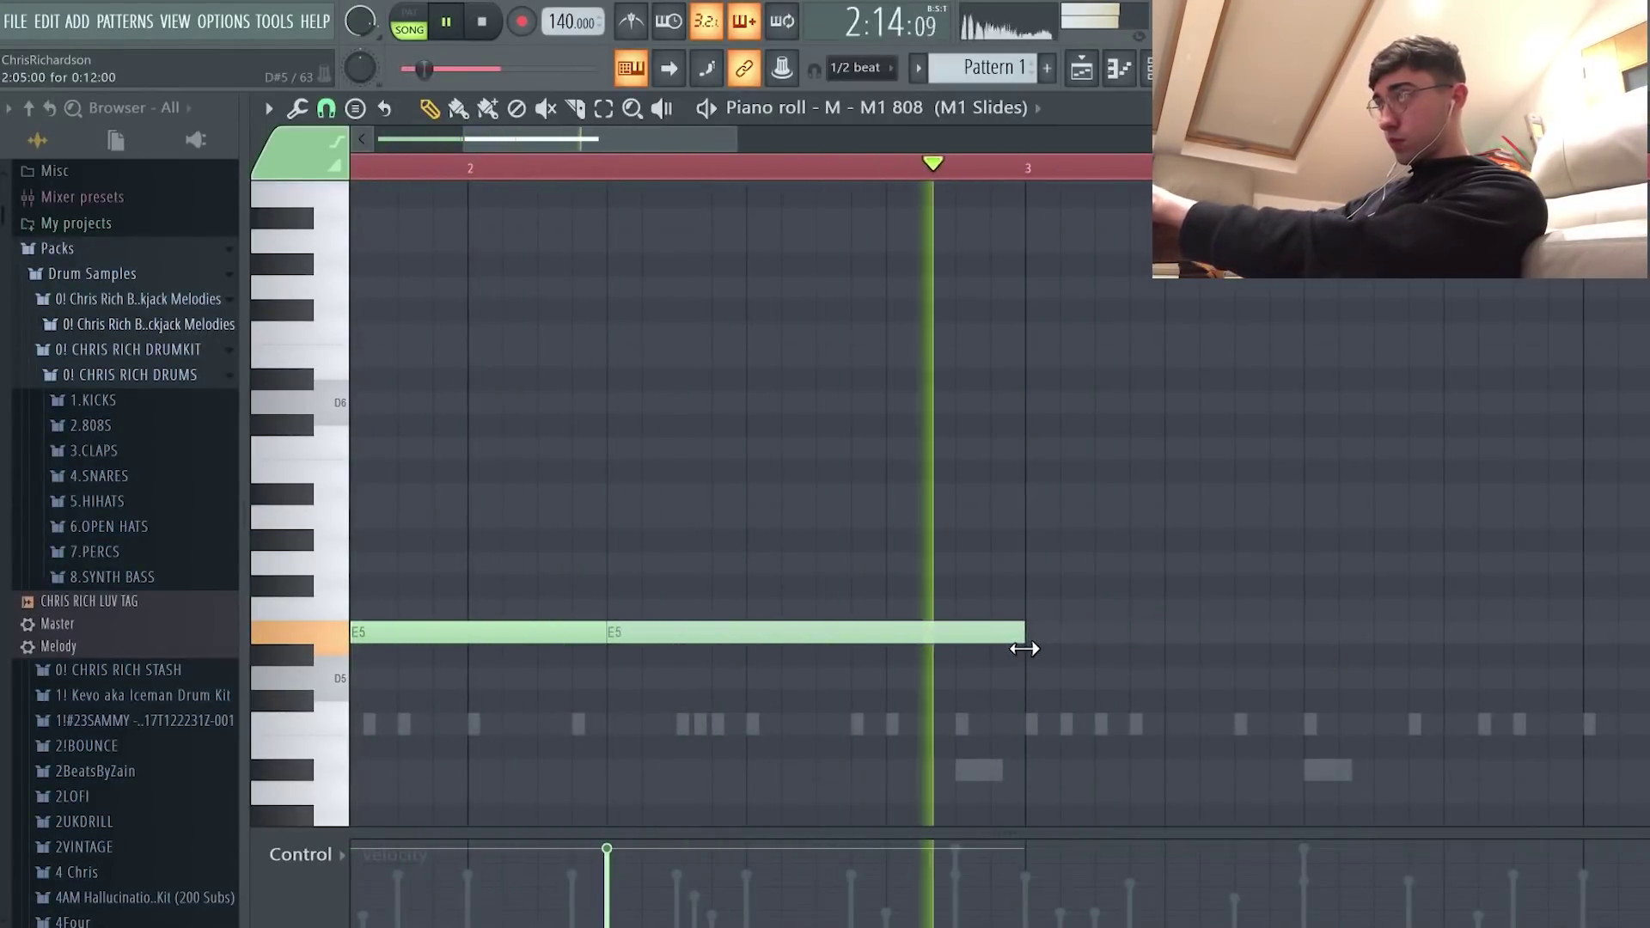
pyautogui.press('space')
# Step: Select bars 1 and 2 of the 808 line and duplicate them into bars 3 and 4
pyautogui.scroll(-4, 994, 564)
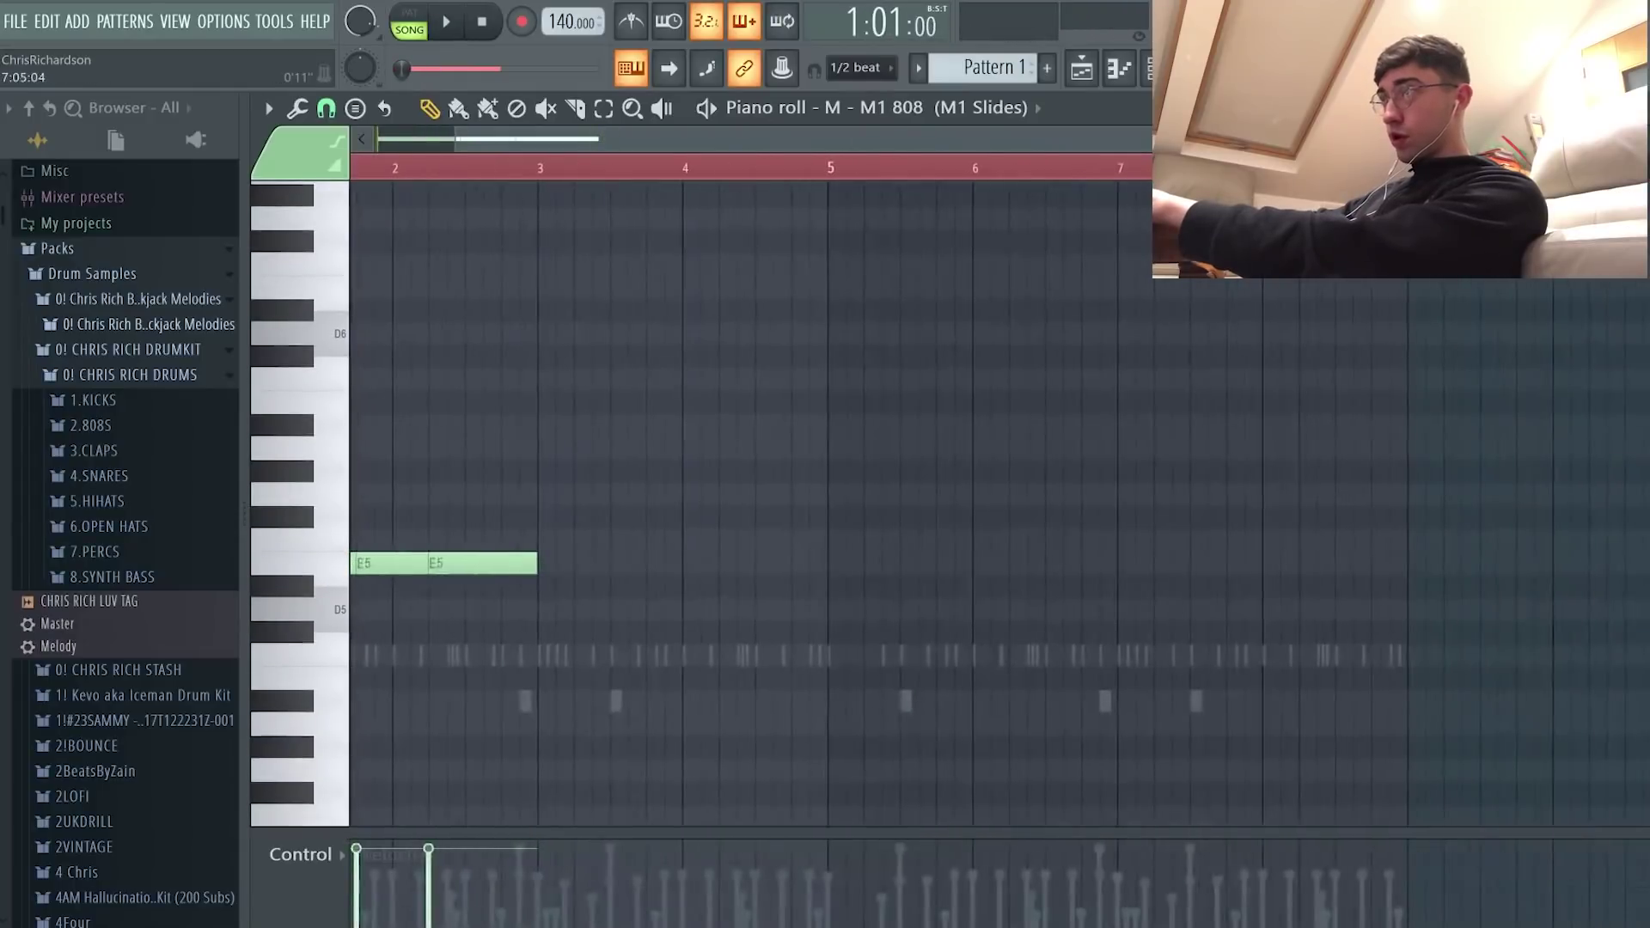
pyautogui.moveTo(1157, 168); pyautogui.dragTo(444, 257)
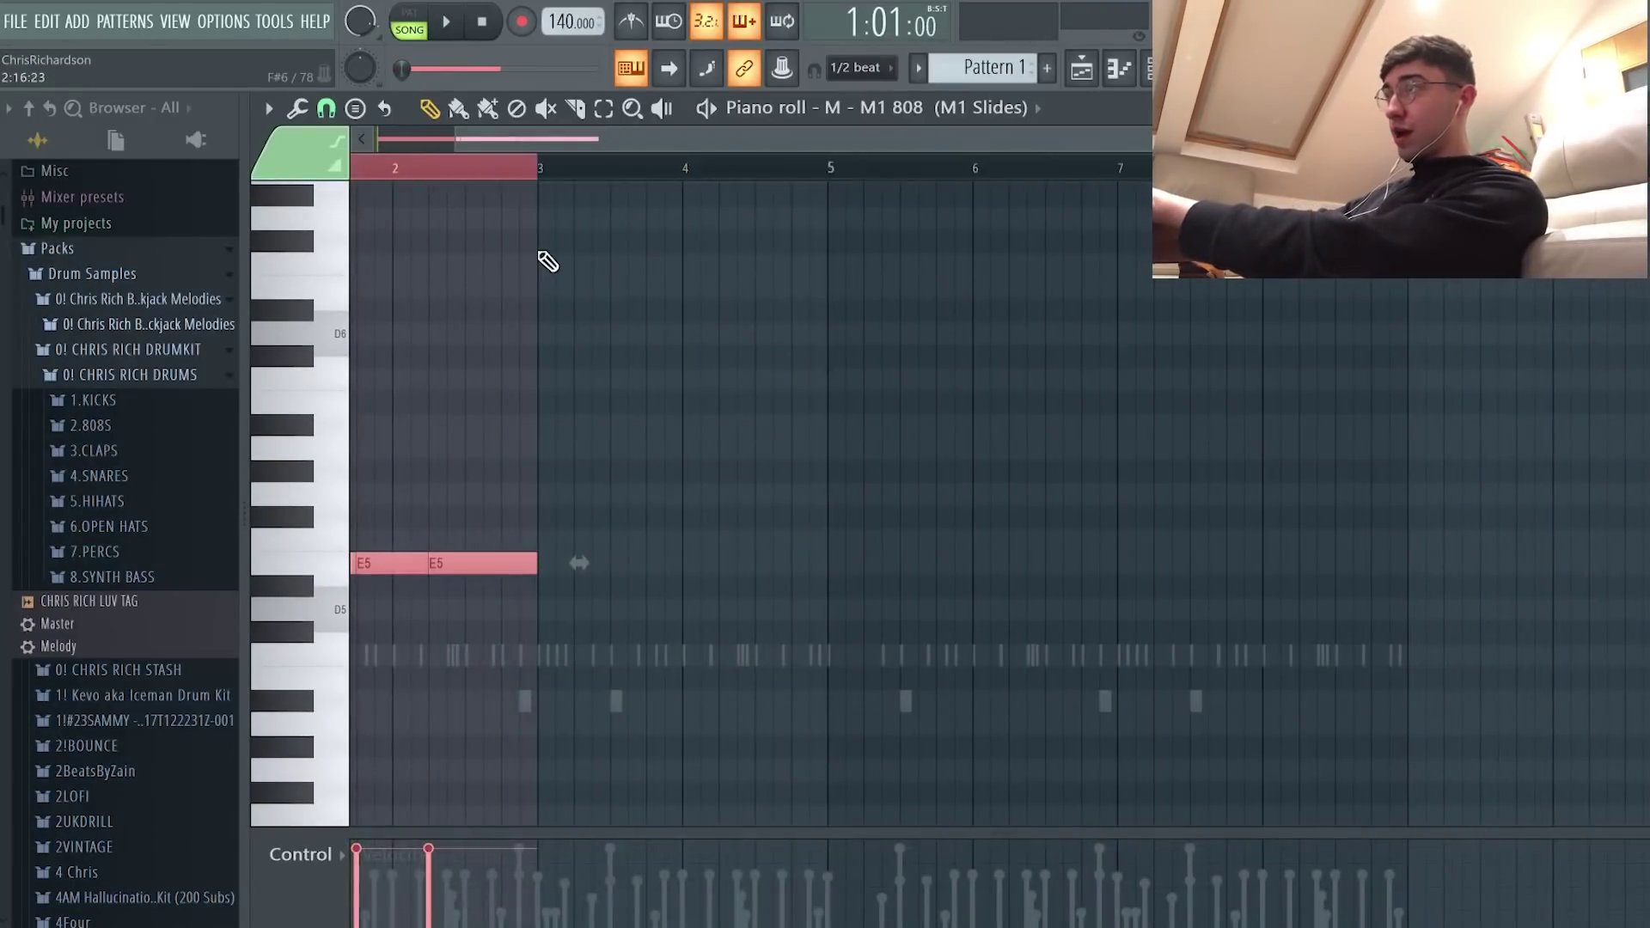
pyautogui.hotkey('ctrl', 'b')
pyautogui.click(725, 449)
pyautogui.rightClick(724, 449)
# Step: Break the last E5 note of bar 4 into three four-step notes starting at steps 5, 9 and 13
pyautogui.scroll(3, 719, 593)
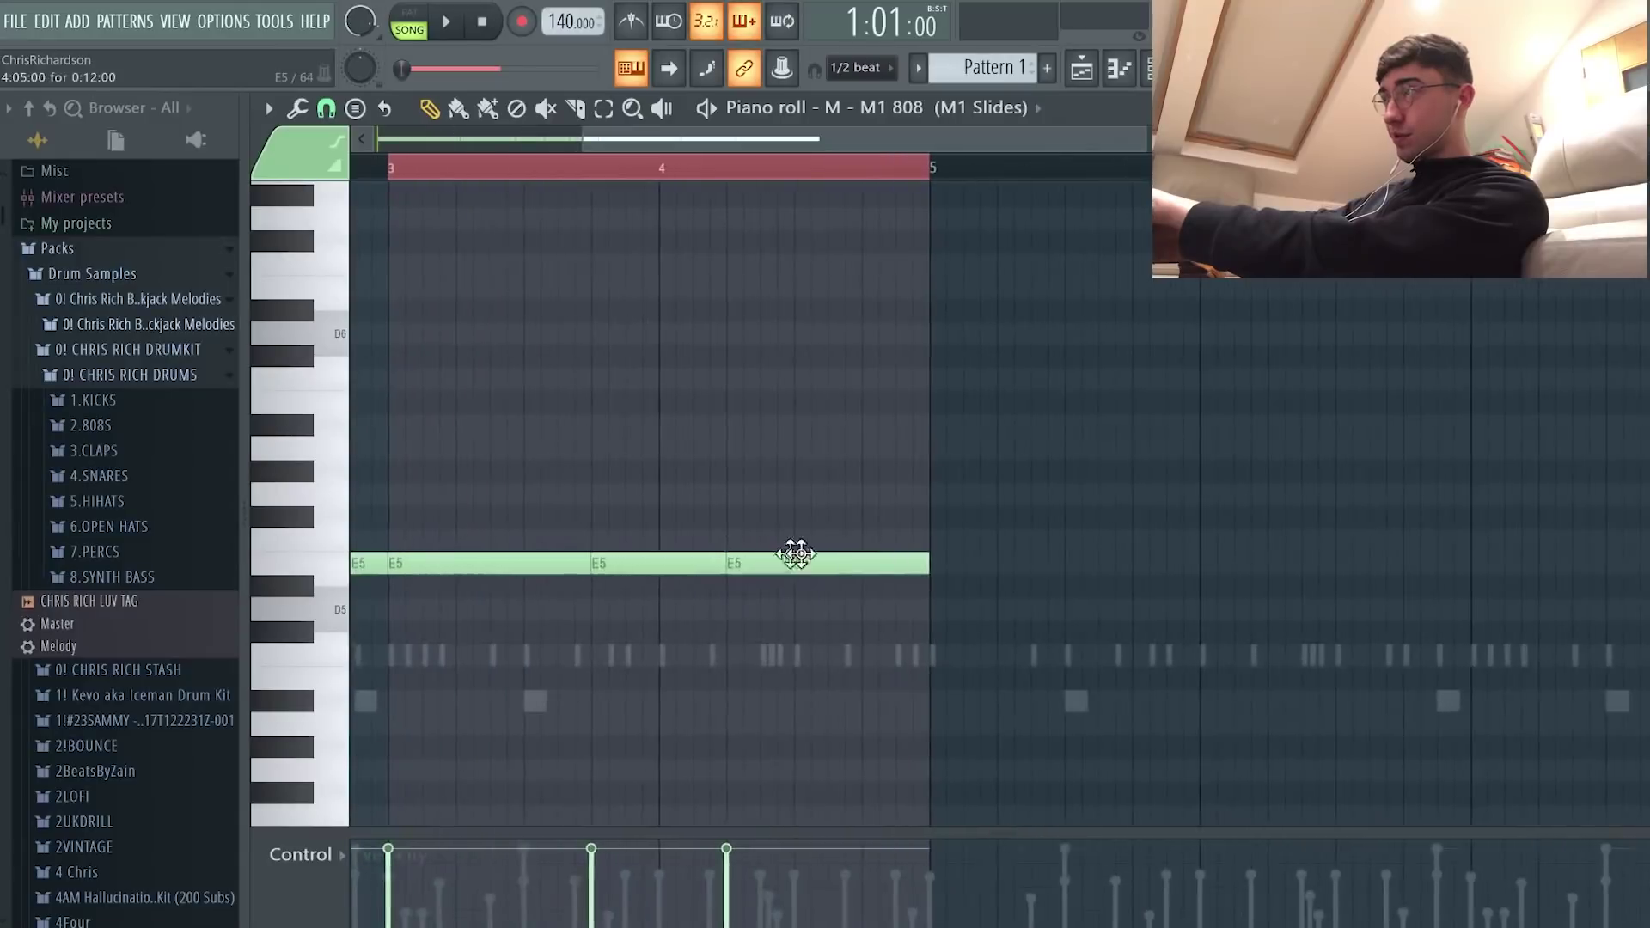
pyautogui.scroll(2, 920, 563)
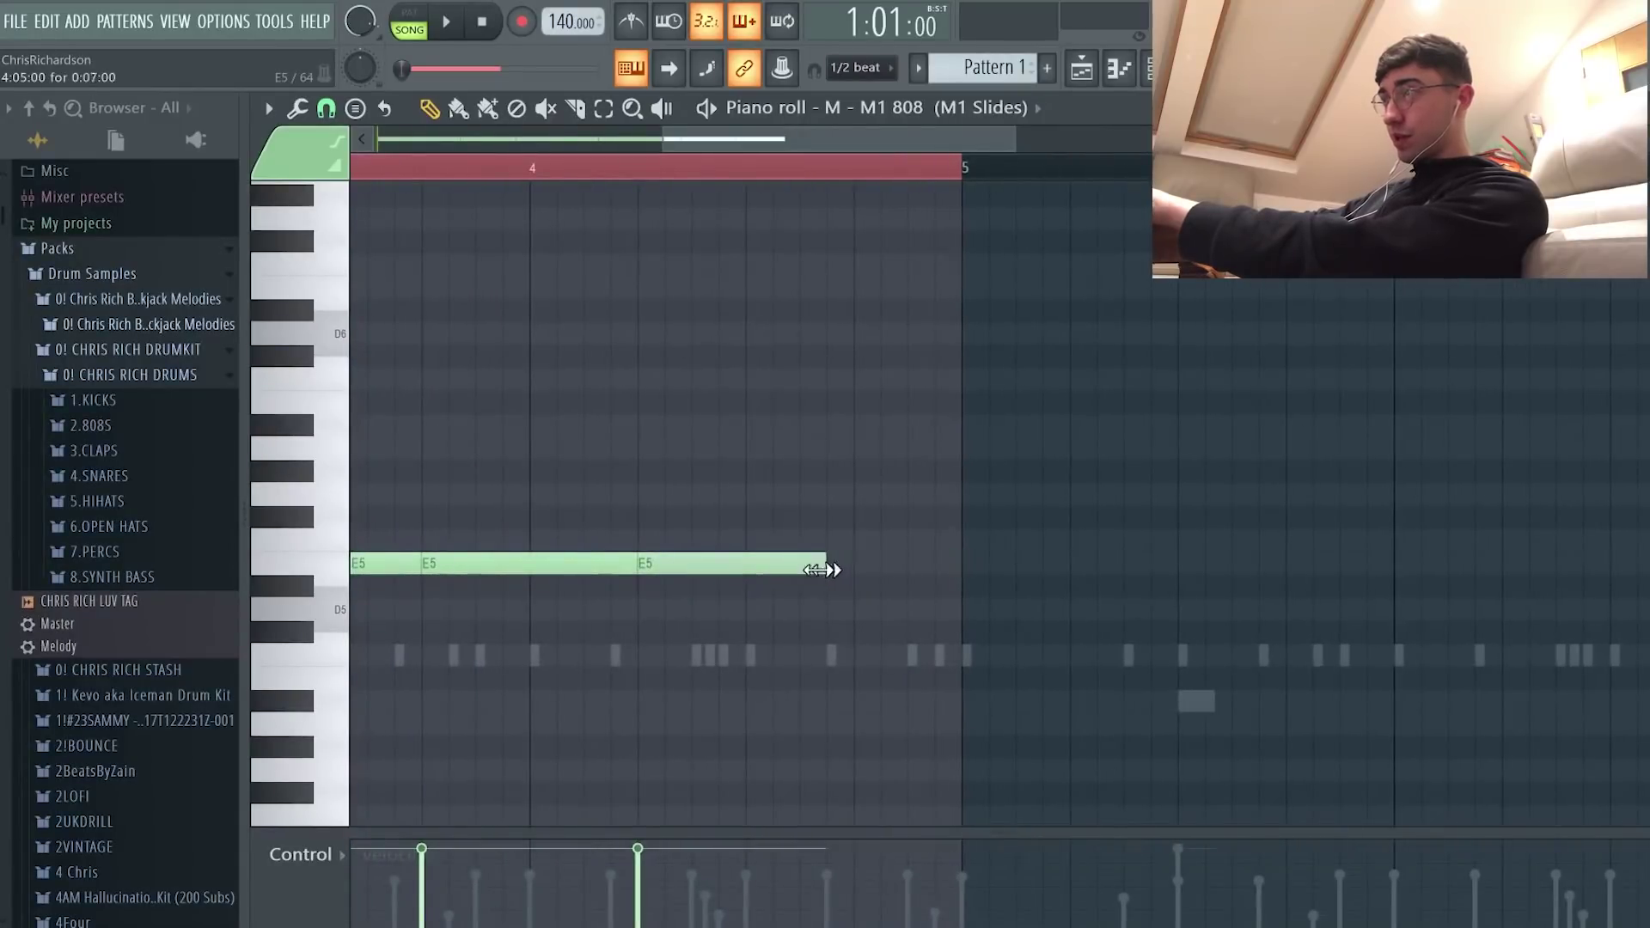
pyautogui.scroll(-4, 860, 565)
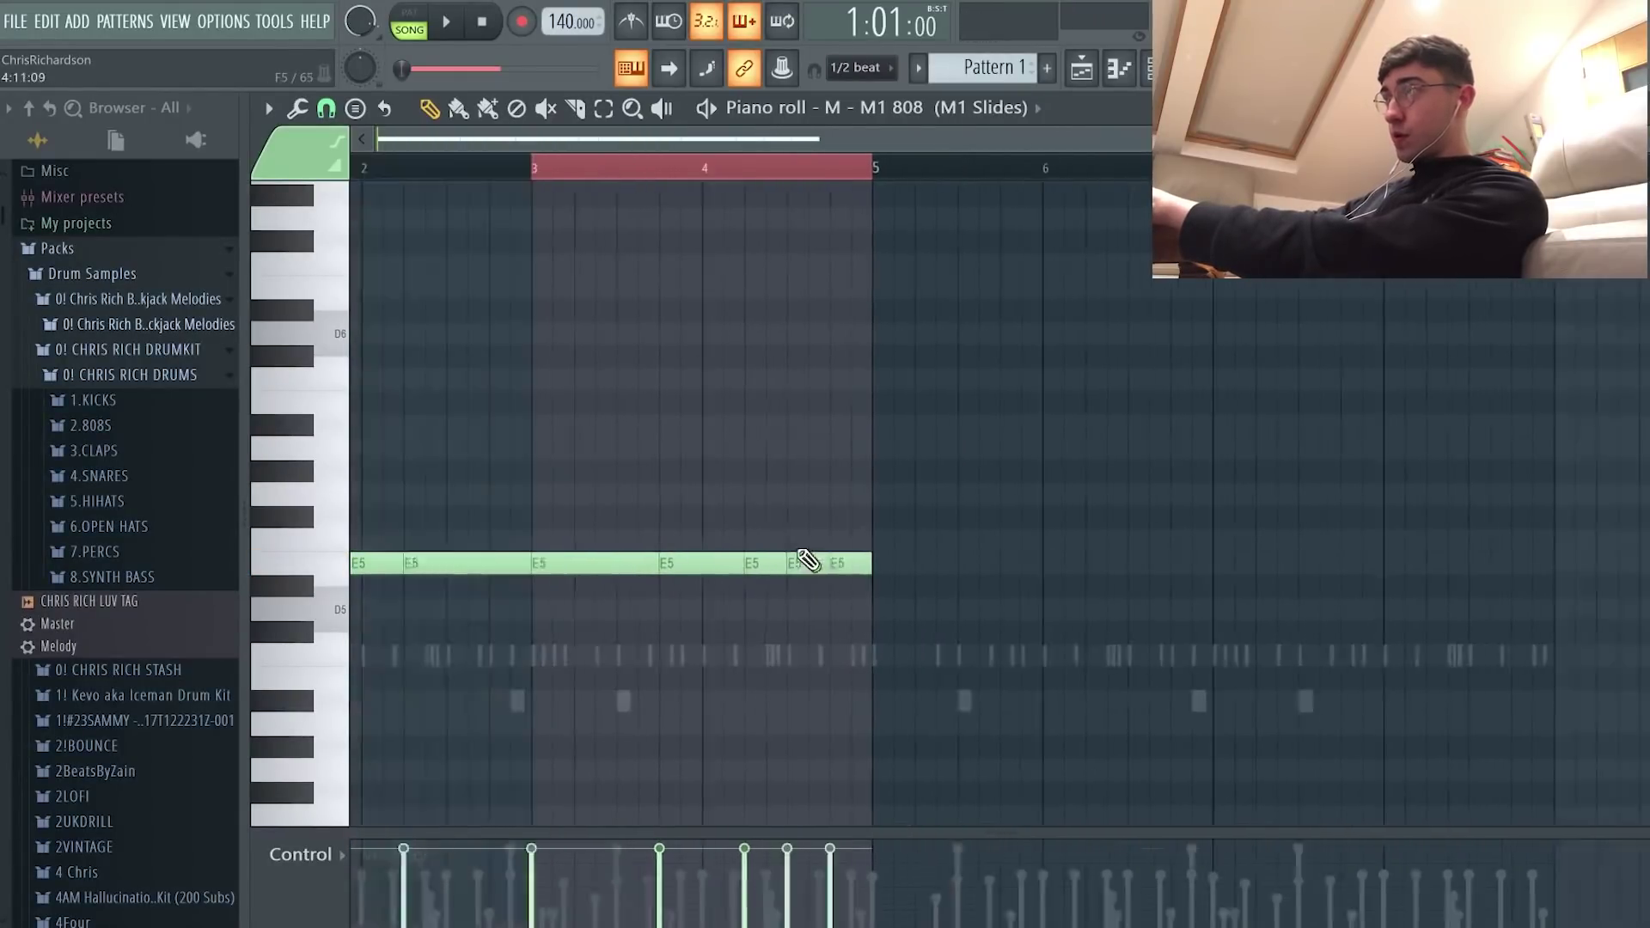
# Step: Select bars 1 to 4 of the 808 line and play the pattern back
pyautogui.moveTo(582, 169); pyautogui.dragTo(354, 184)
pyautogui.press('space')
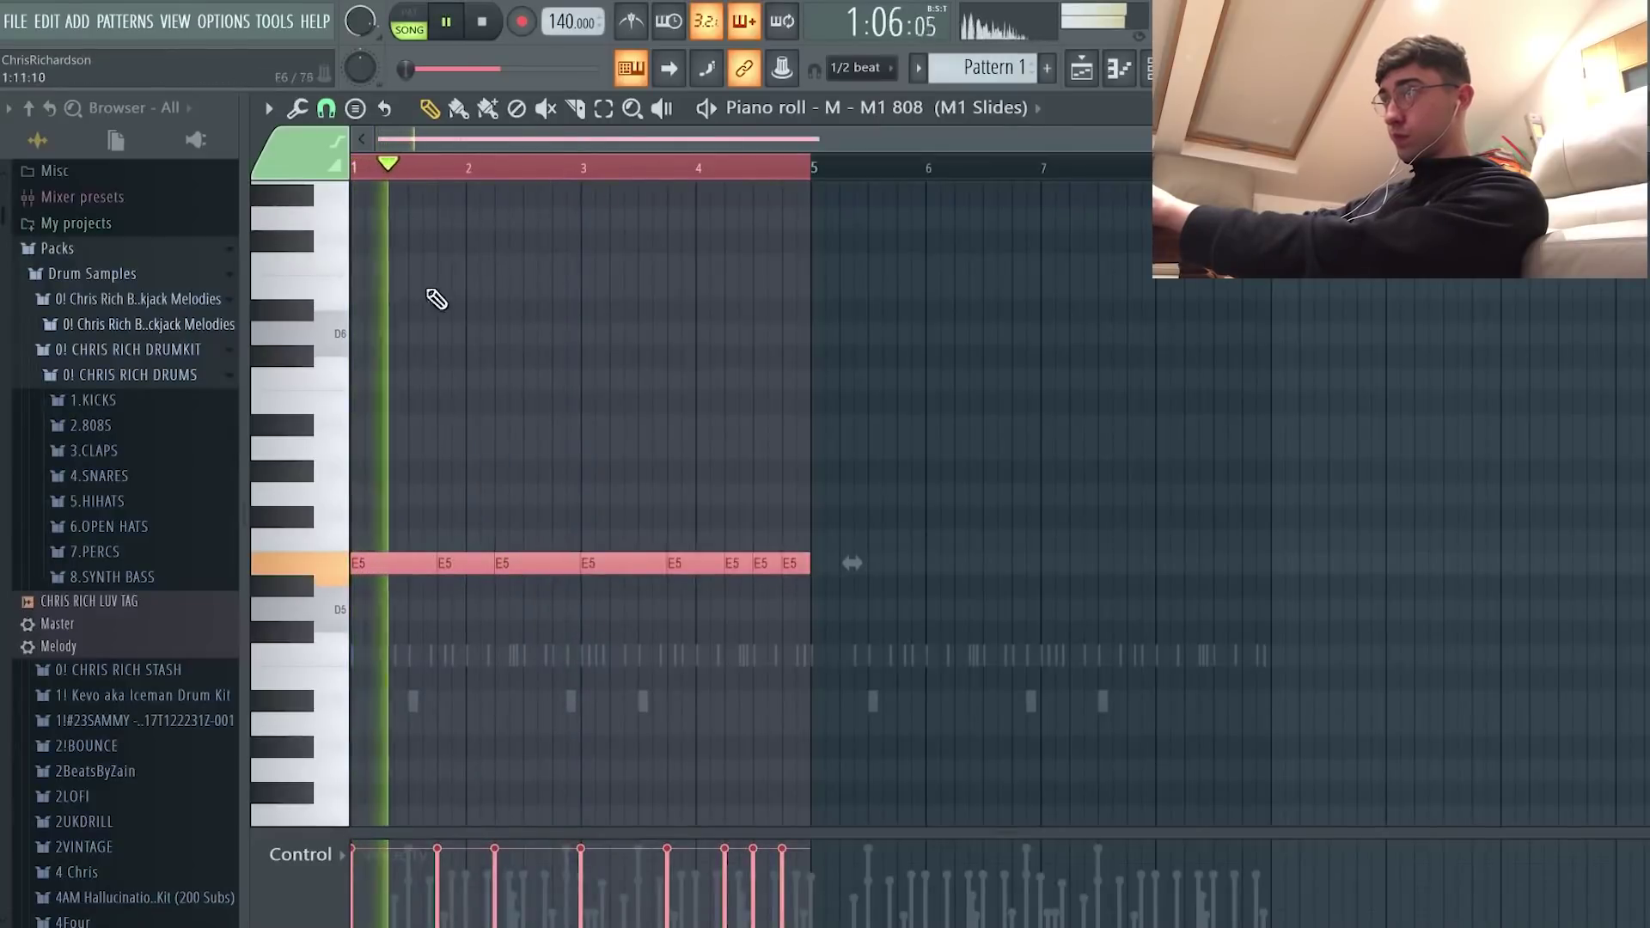
pyautogui.click(627, 268)
pyautogui.rightClick(621, 266)
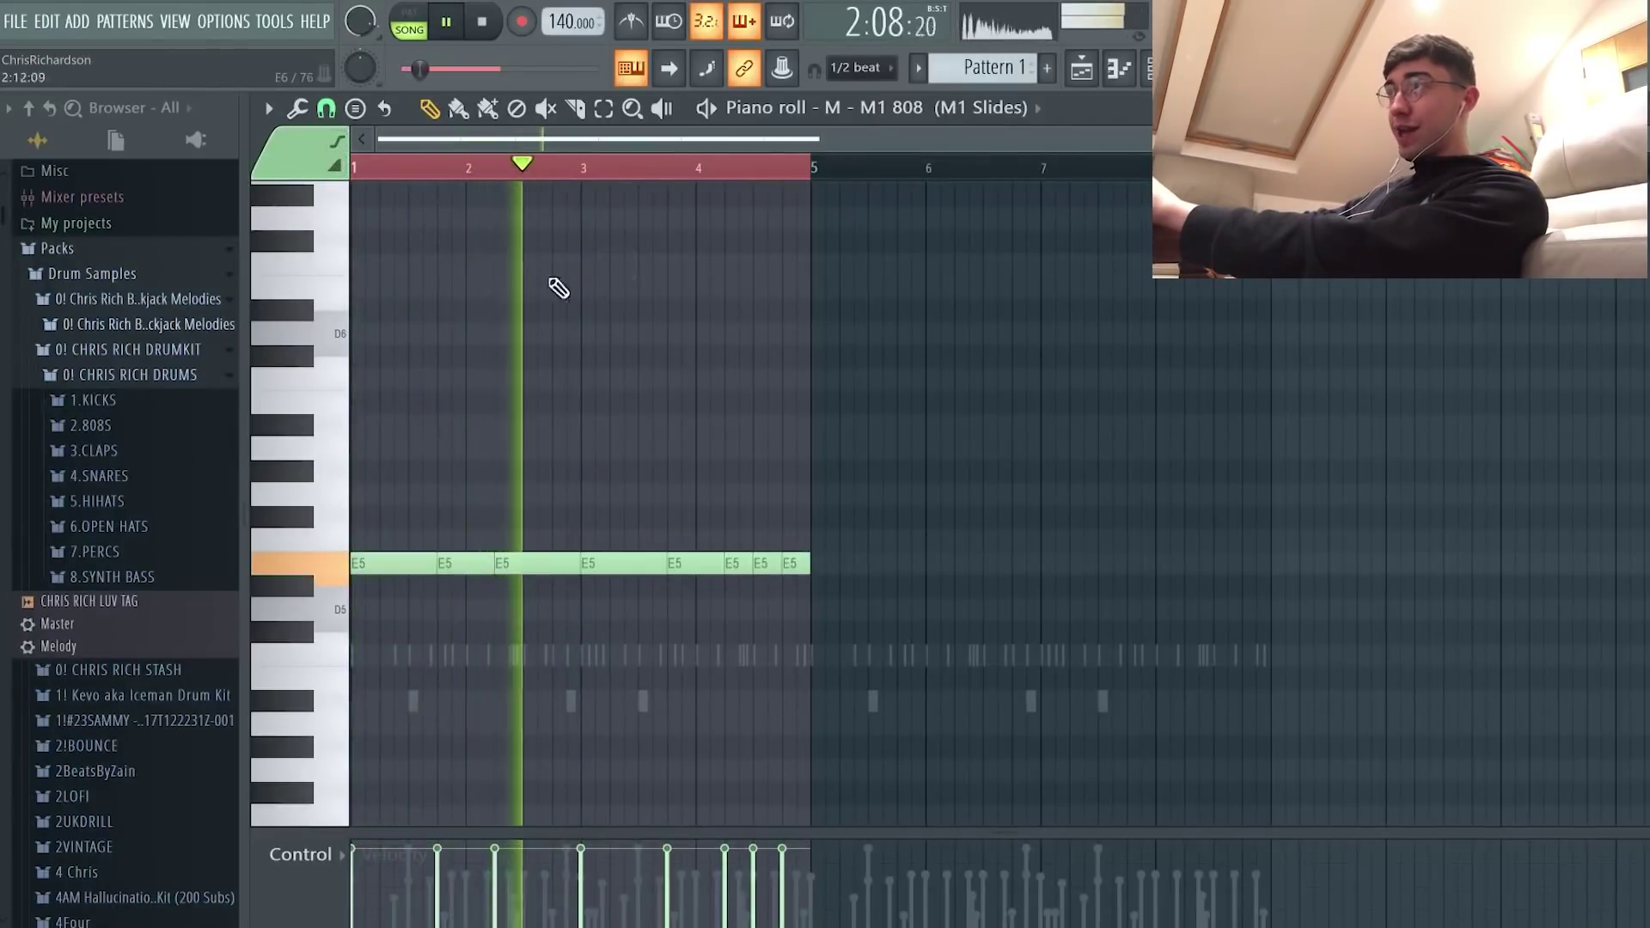
pyautogui.press('space')
# Step: Add a two-step E6 slide note at step 15 of bar 2 in the 808 line
pyautogui.scroll(3, 571, 498)
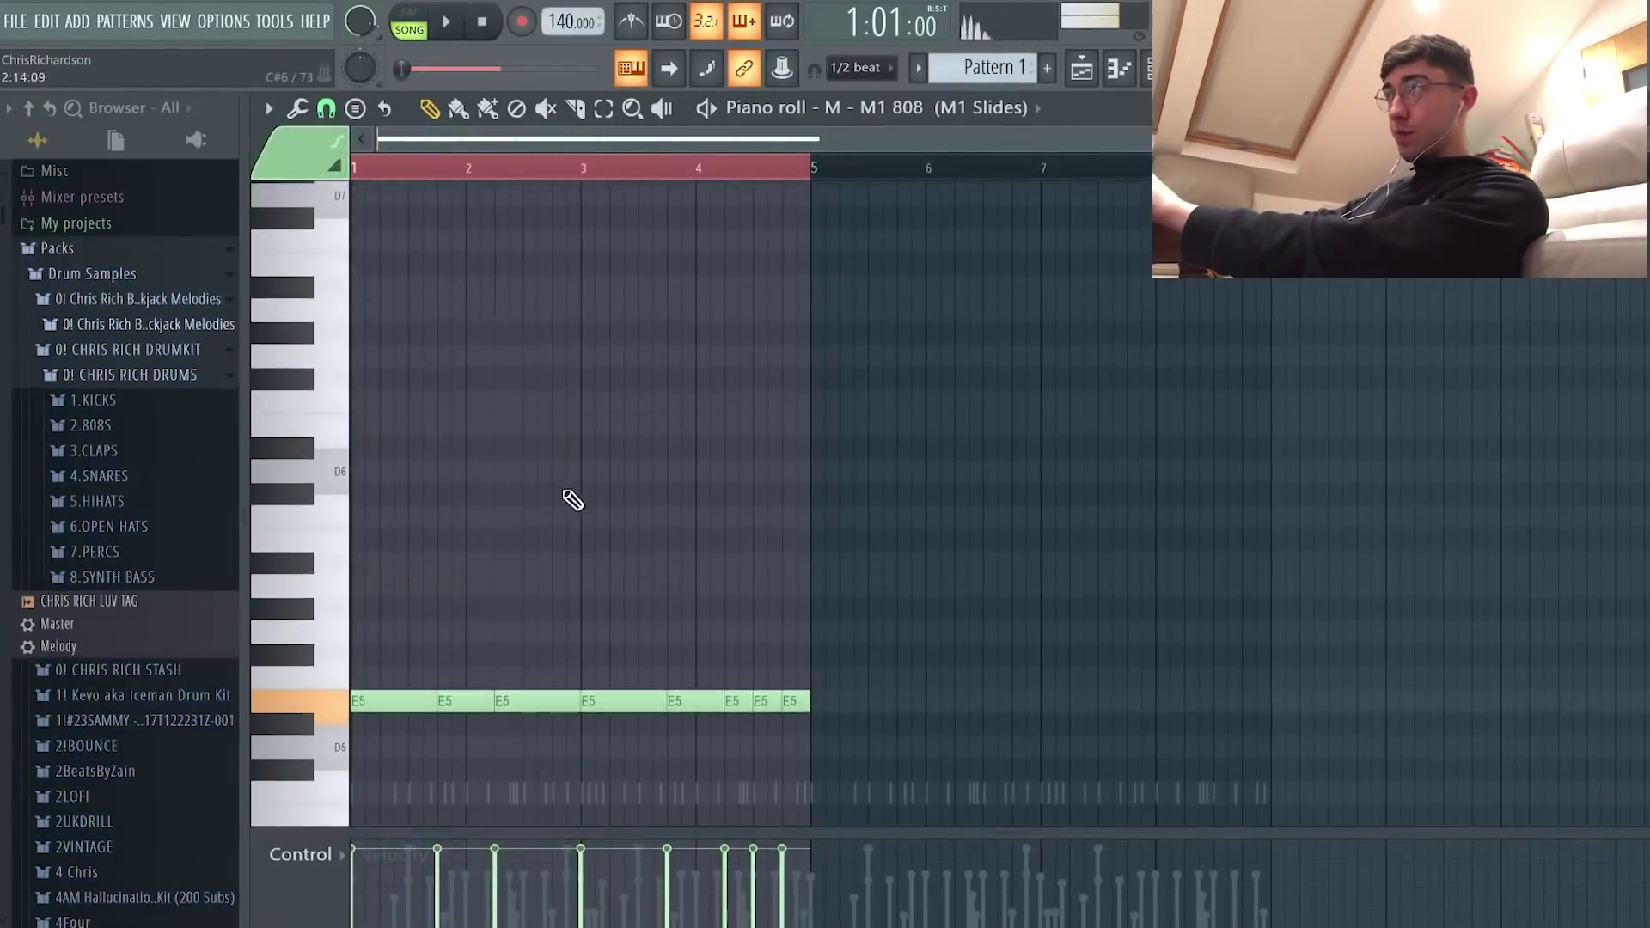
pyautogui.scroll(2, 554, 415)
pyautogui.moveTo(582, 362); pyautogui.dragTo(580, 432)
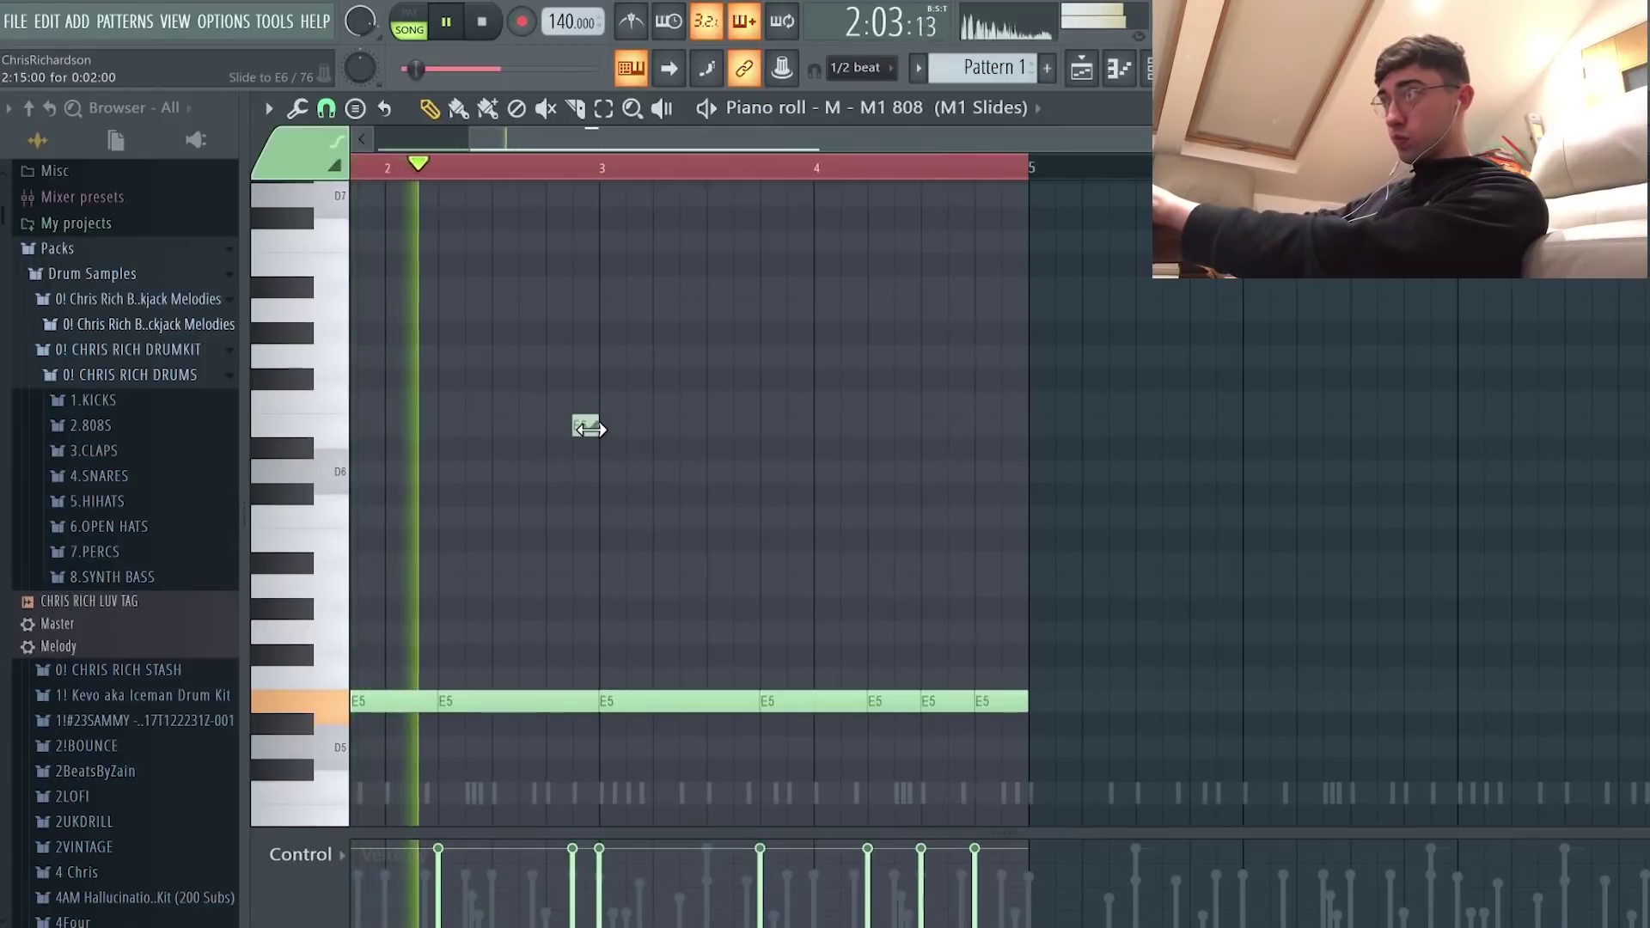
# Step: Split the bar 2 E5 note at step 15, under the E6 slide, and play the 808 line back
pyautogui.scroll(1, 592, 436)
pyautogui.scroll(-1, 593, 439)
pyautogui.press('space')
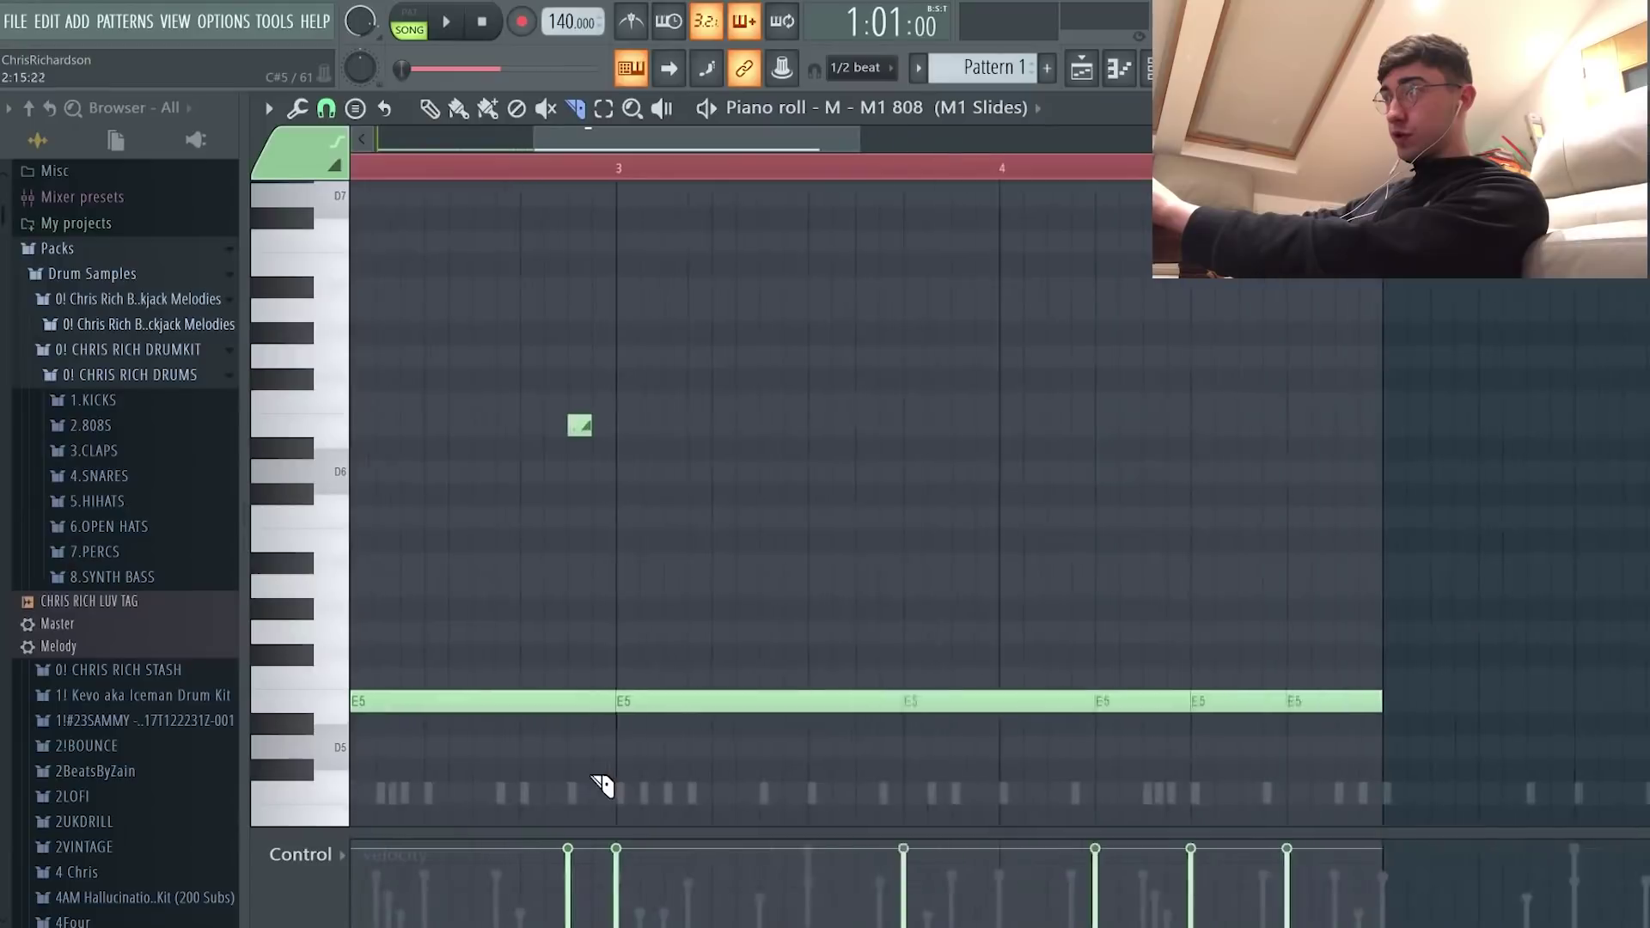
pyautogui.scroll(3, 580, 756)
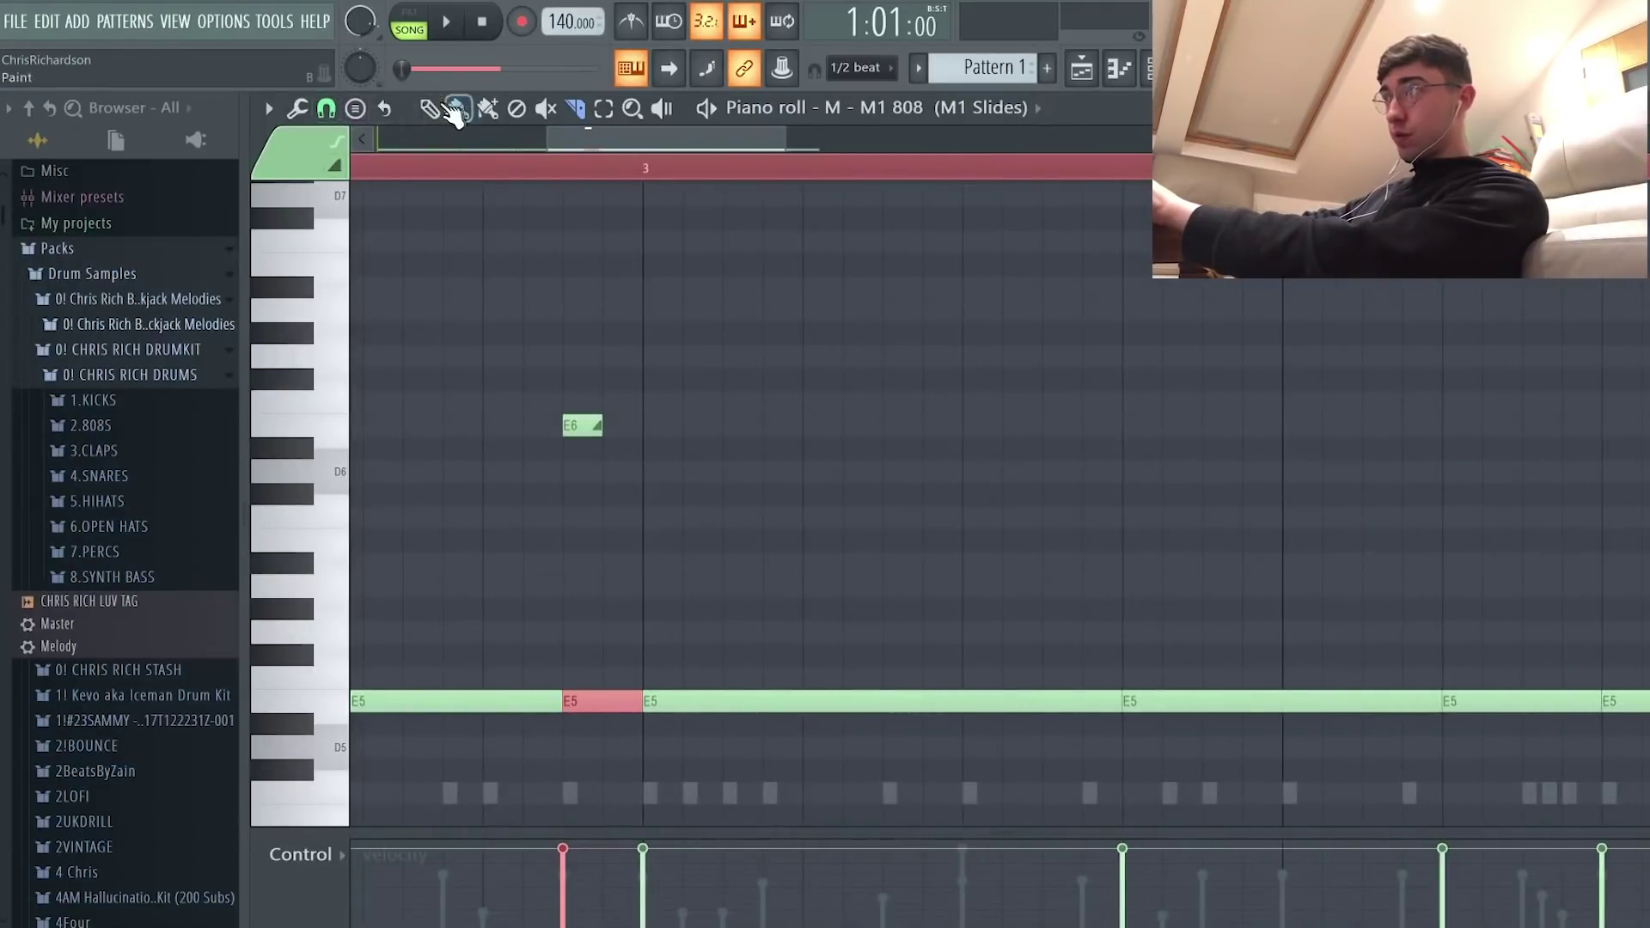
pyautogui.click(460, 168)
pyautogui.press('space')
pyautogui.scroll(-4, 478, 225)
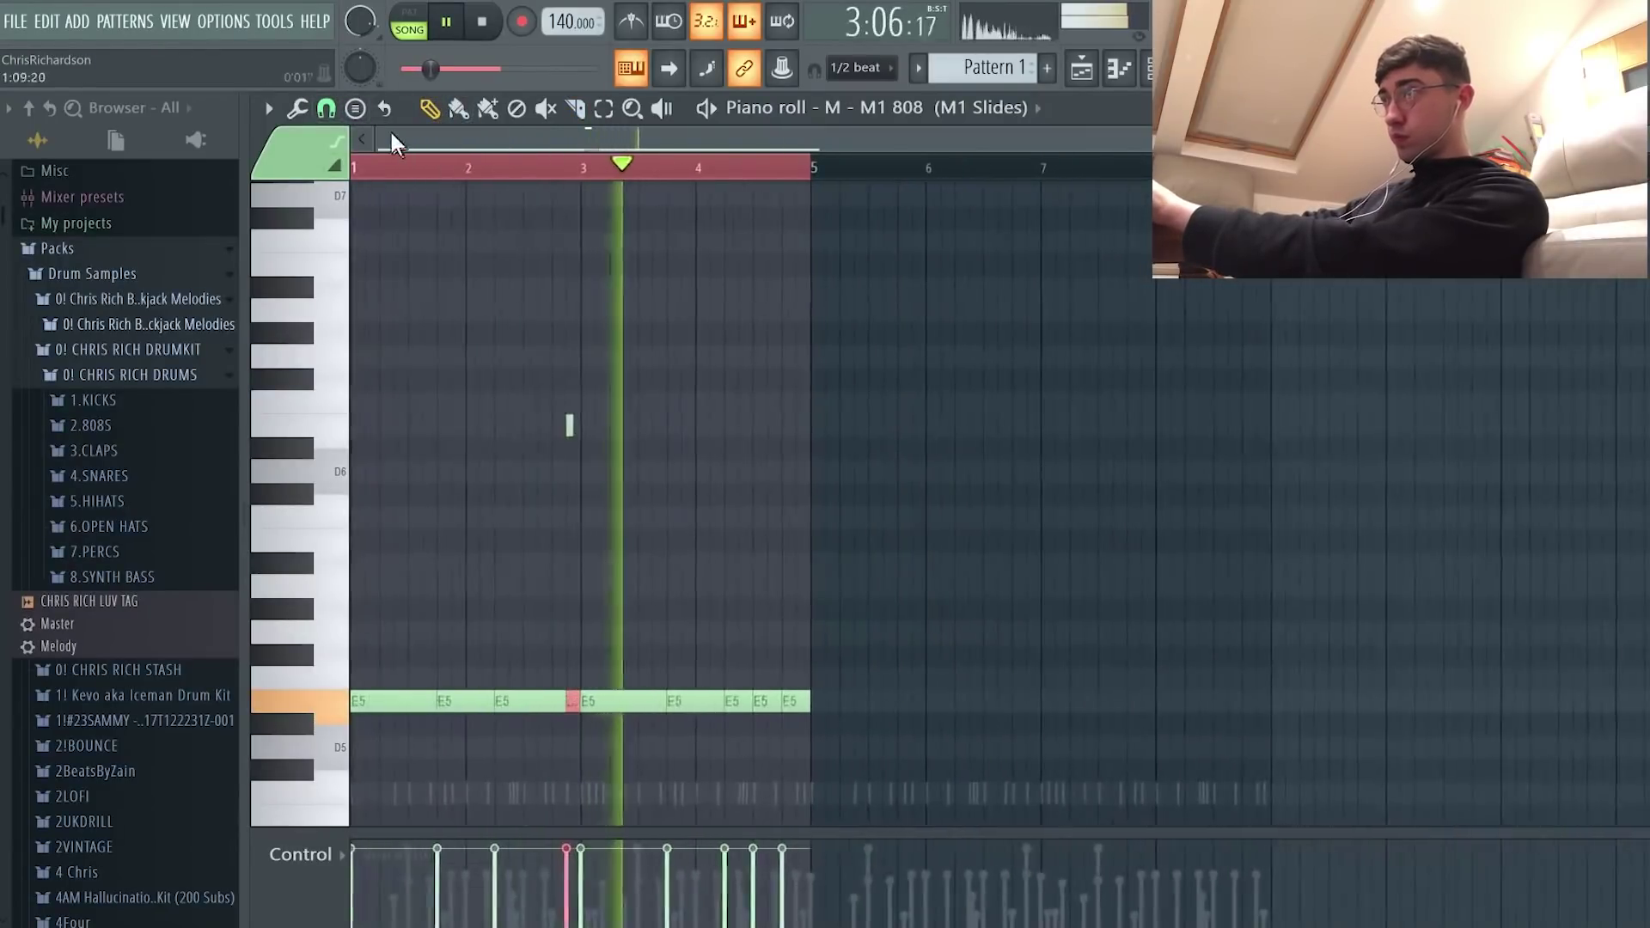
# Step: Add one-step slide notes to bar 4 of the 808 line: B6 at step 7, G6 at step 9 and C7 at step 13
pyautogui.scroll(1, 671, 412)
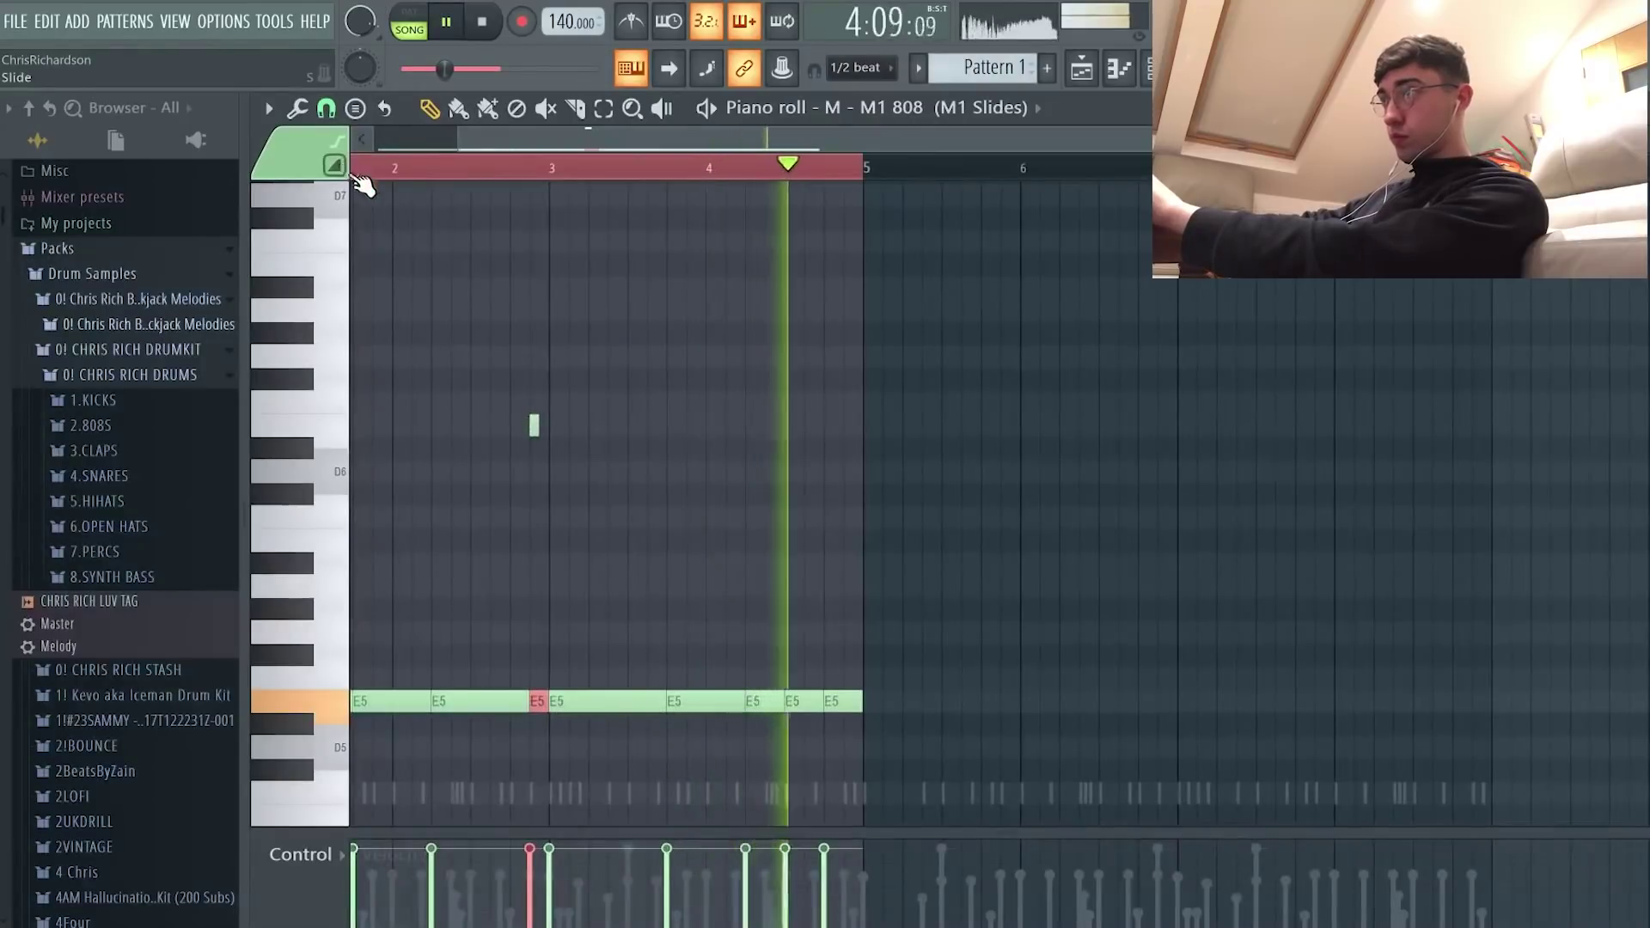
pyautogui.scroll(1, 764, 362)
pyautogui.scroll(2, 764, 362)
pyautogui.press('space')
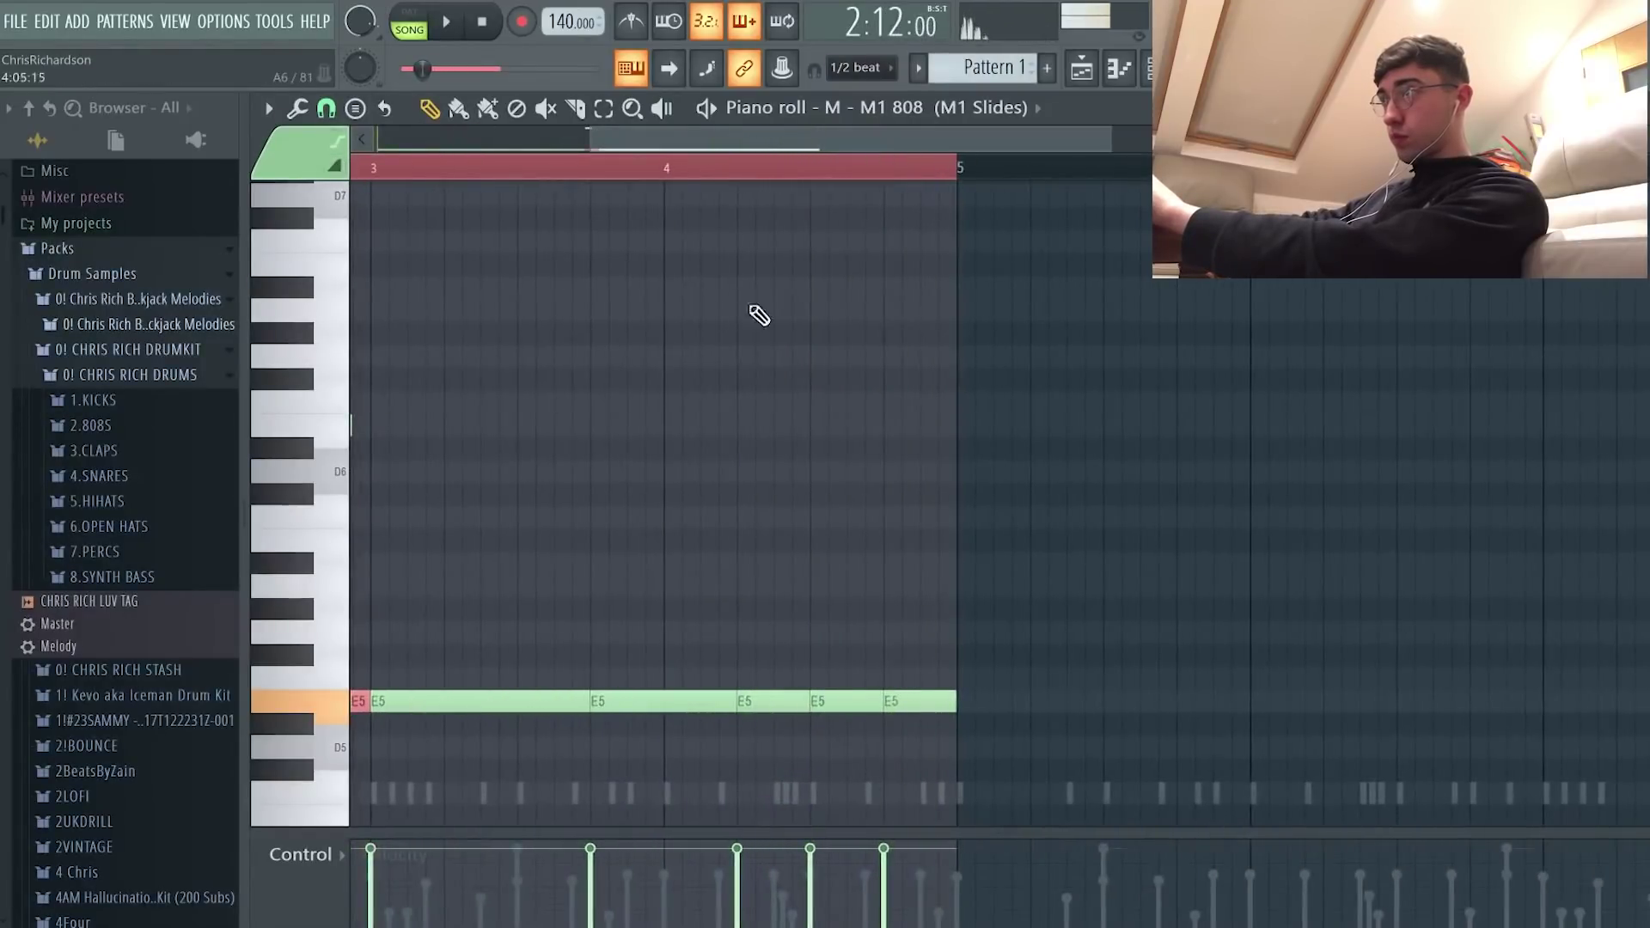
pyautogui.moveTo(845, 325); pyautogui.dragTo(845, 369)
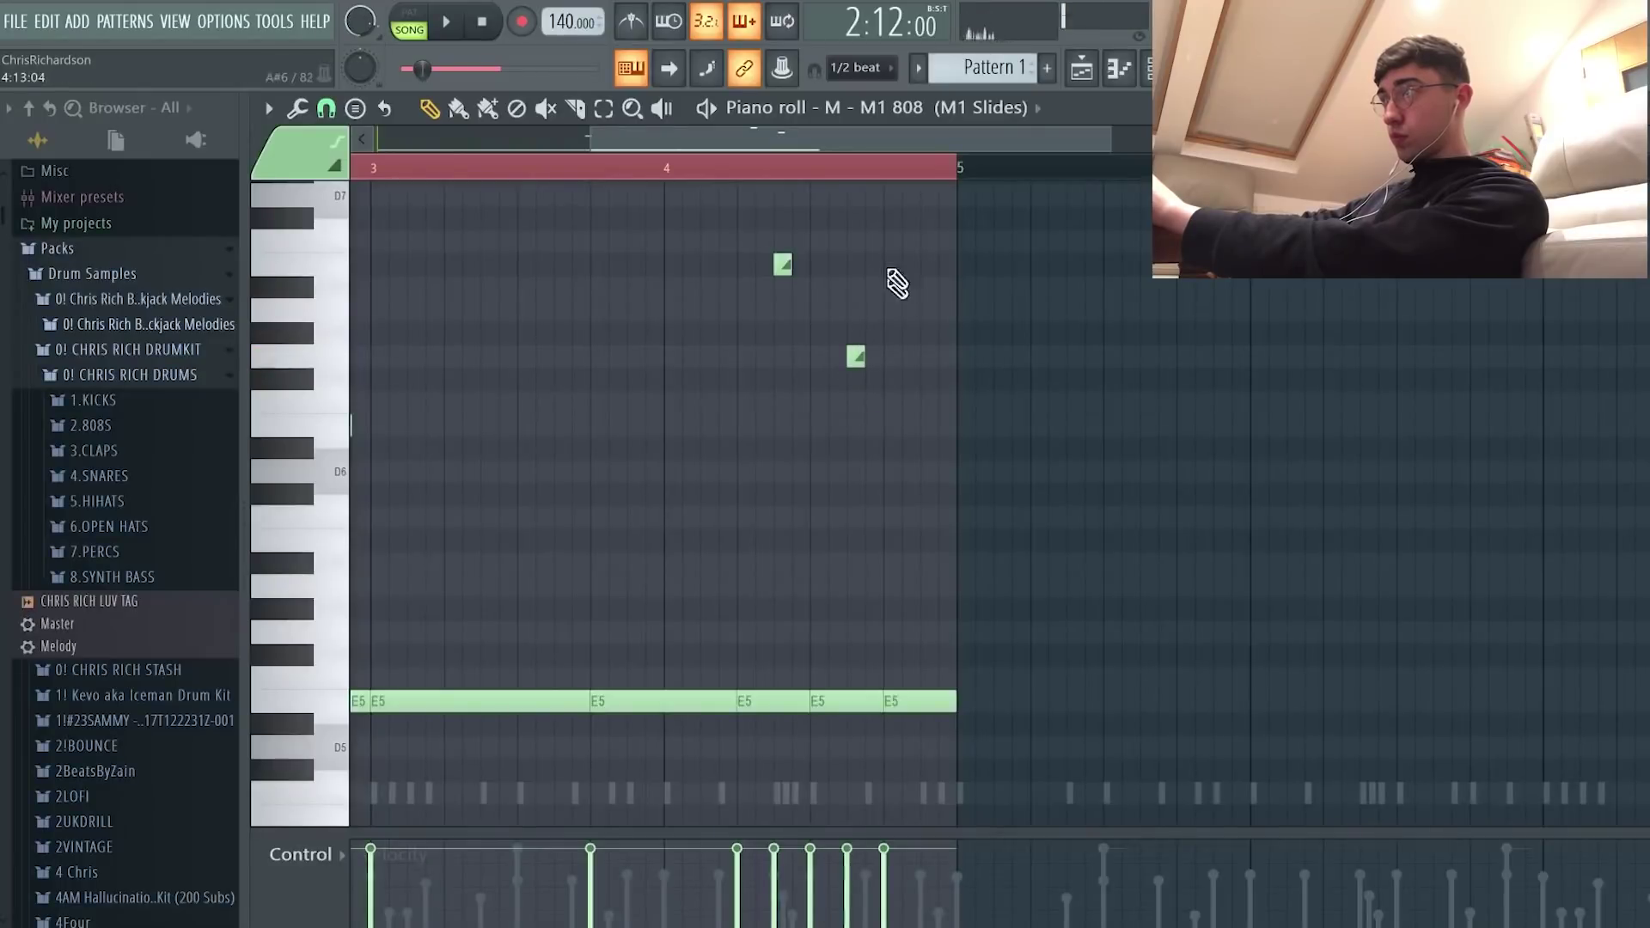
pyautogui.rightClick(855, 357)
pyautogui.scroll(-1, 821, 355)
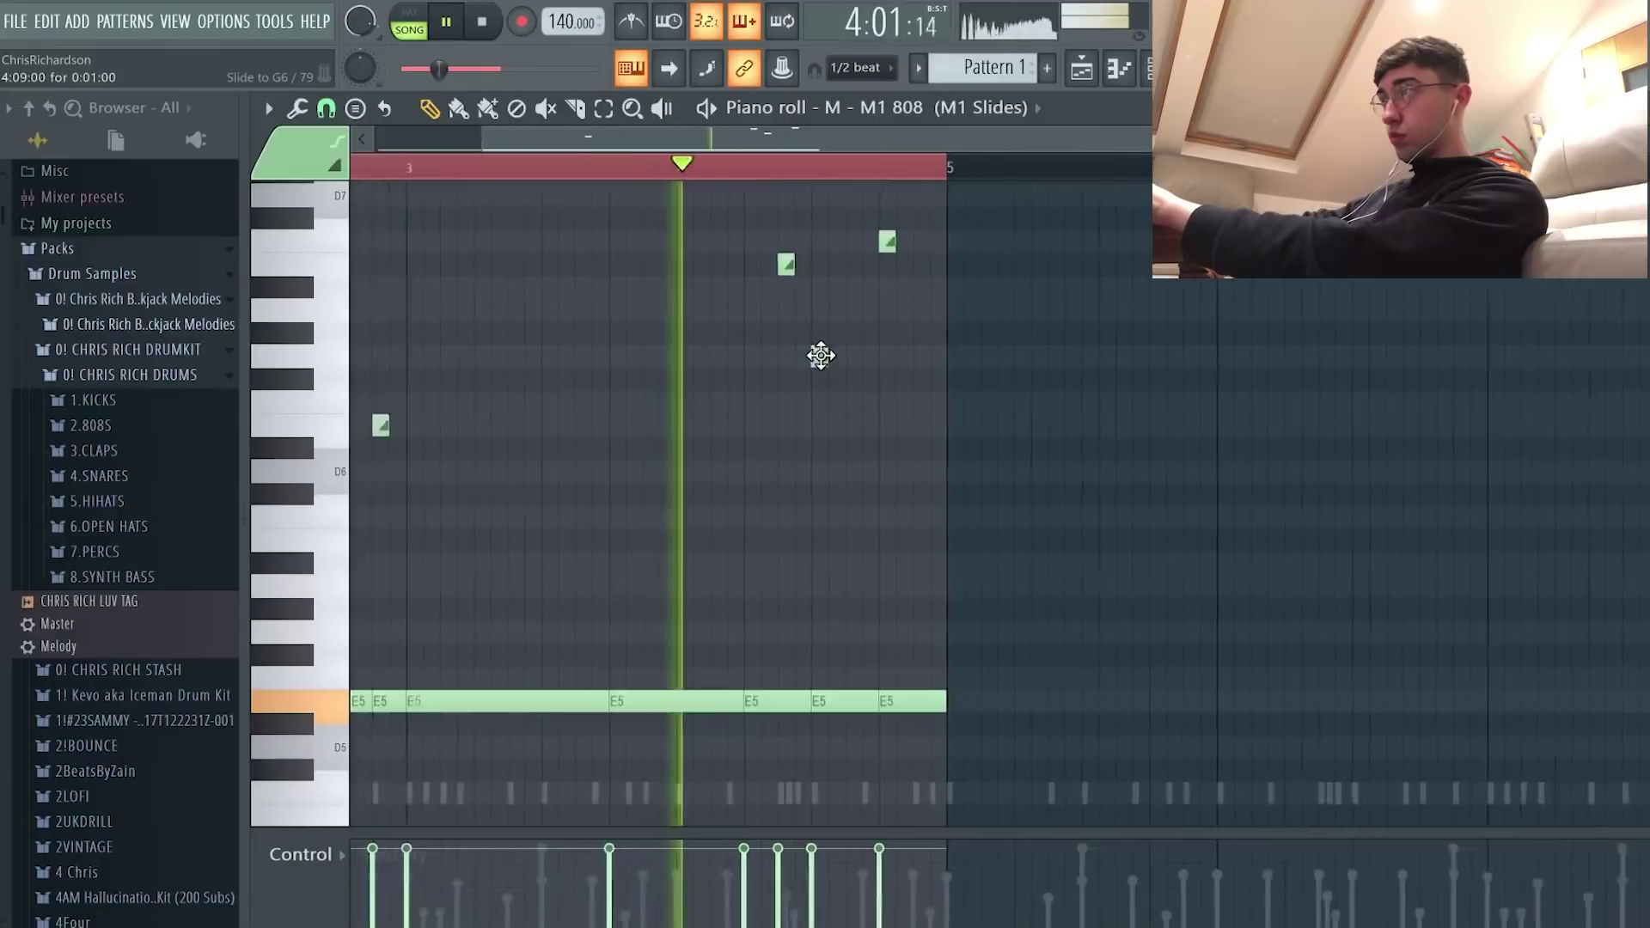
pyautogui.scroll(-3, 821, 355)
pyautogui.scroll(4, 781, 405)
pyautogui.press('space')
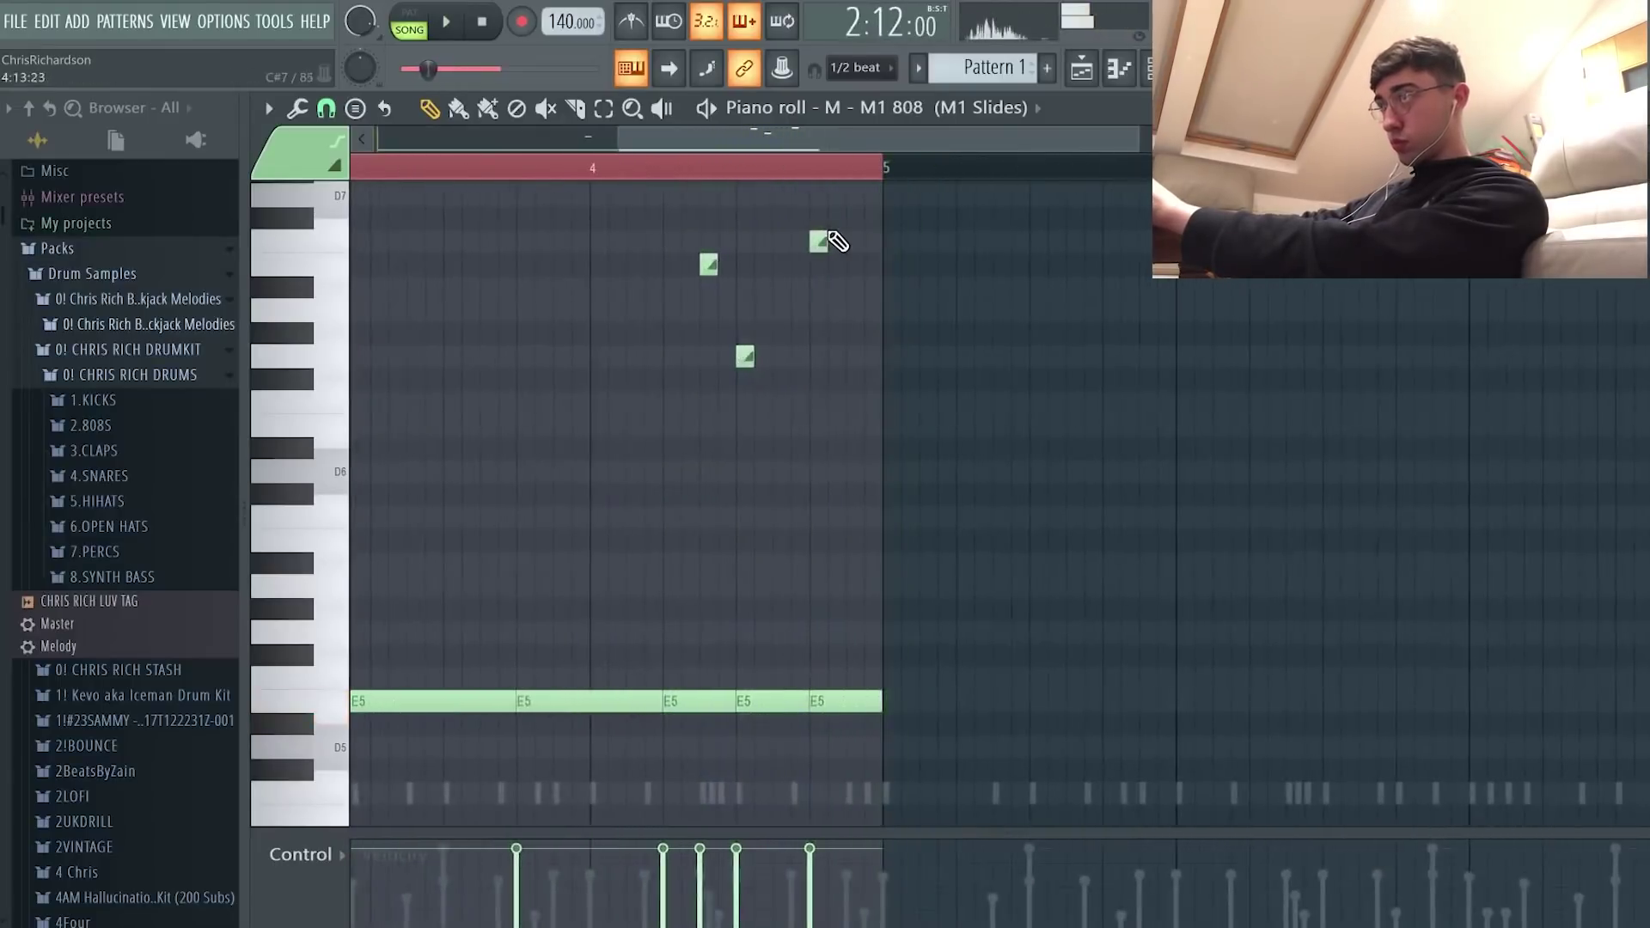
# Step: Lower the slide note at step 13 of bar 4 to F#6, play it back, and settle on F6
pyautogui.moveTo(822, 432); pyautogui.dragTo(820, 376)
pyautogui.scroll(-2, 820, 372)
pyautogui.press('space')
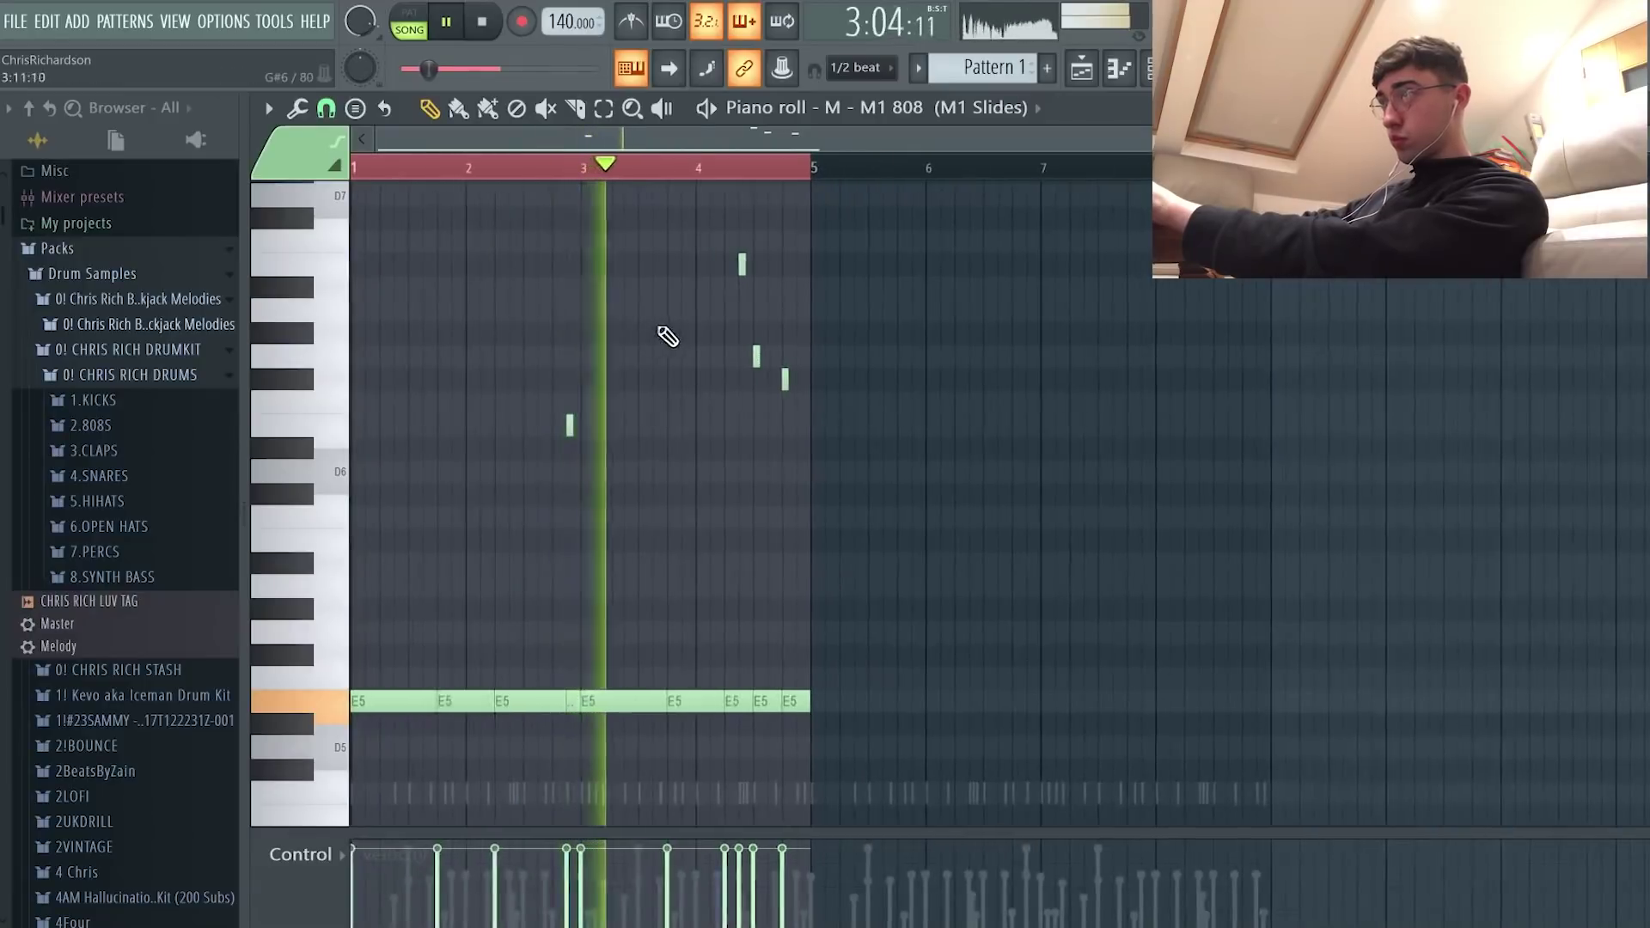
pyautogui.click(617, 113)
pyautogui.scroll(2, 799, 434)
pyautogui.moveTo(825, 391); pyautogui.dragTo(694, 334)
pyautogui.click(436, 110)
pyautogui.scroll(2, 797, 432)
pyautogui.press('space')
pyautogui.moveTo(773, 405); pyautogui.dragTo(770, 419)
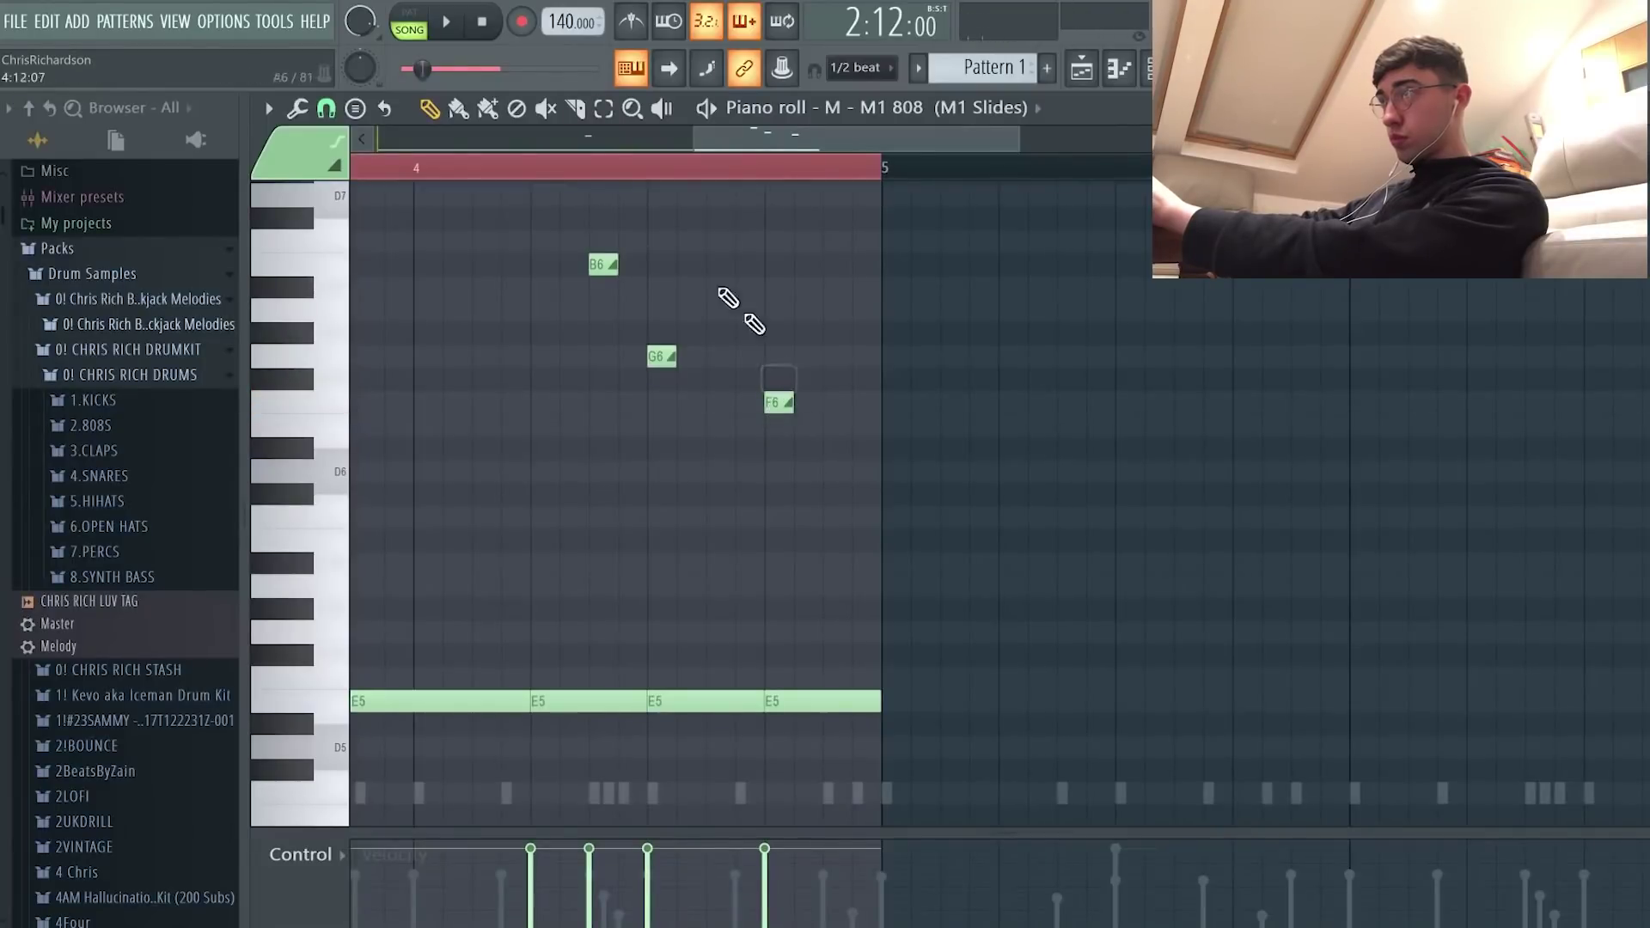
# Step: Select the G6 and F6 slide notes in bar 4, nudge both forward by about 7 ticks and listen to them
pyautogui.click(604, 109)
pyautogui.press('space')
pyautogui.moveTo(812, 480); pyautogui.dragTo(751, 425)
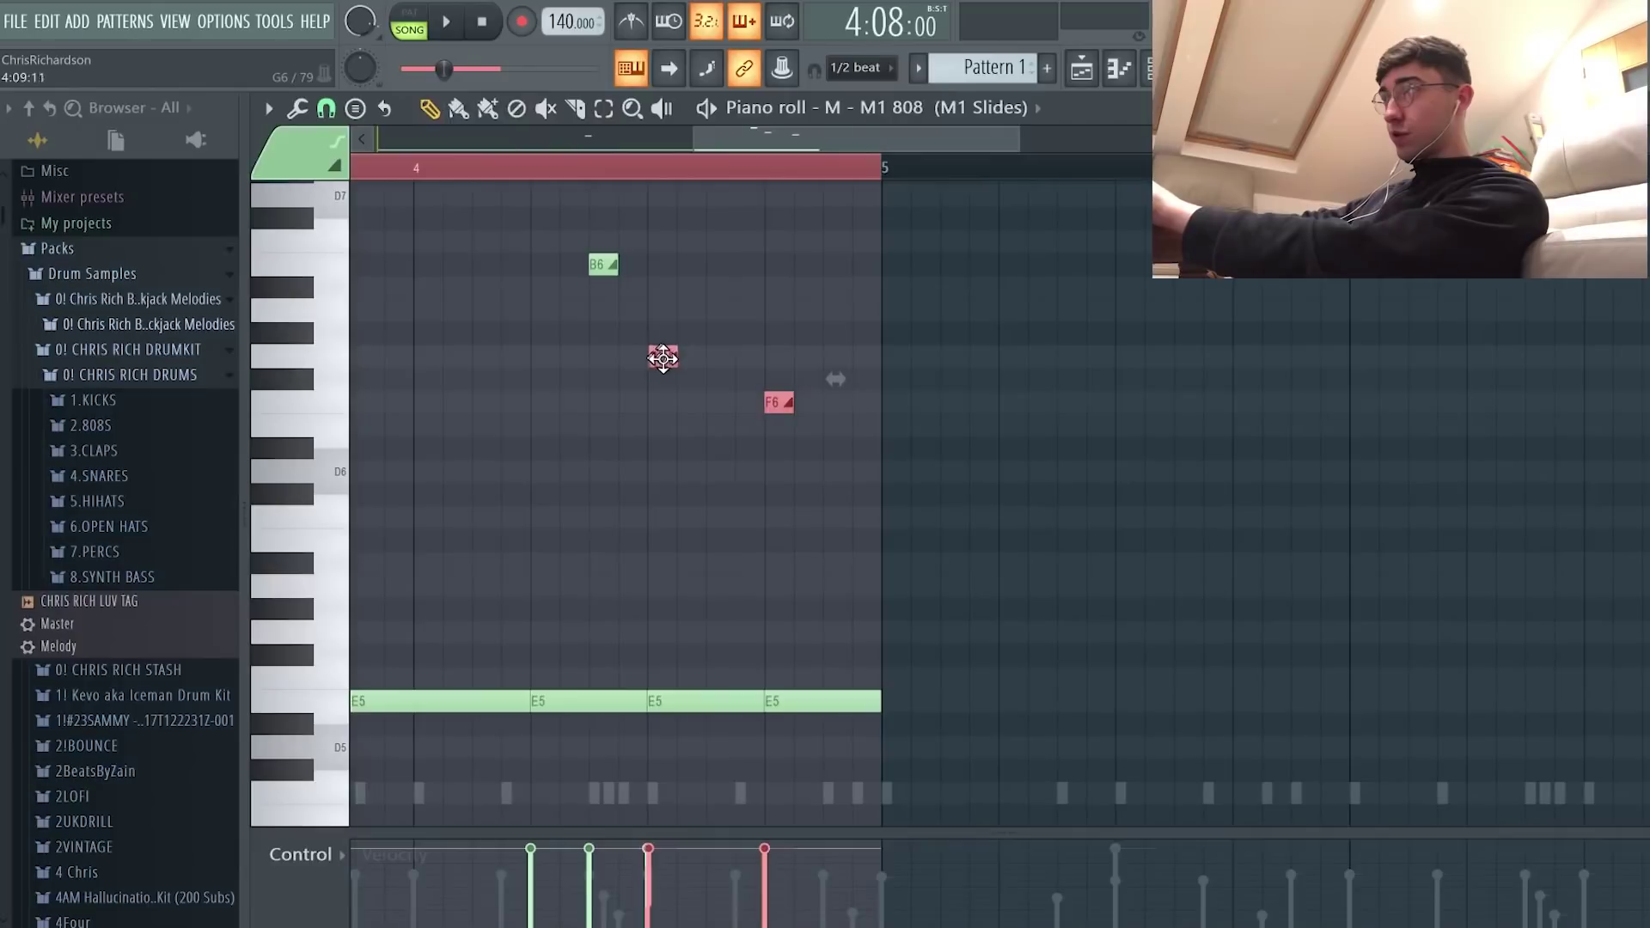
pyautogui.press('space')
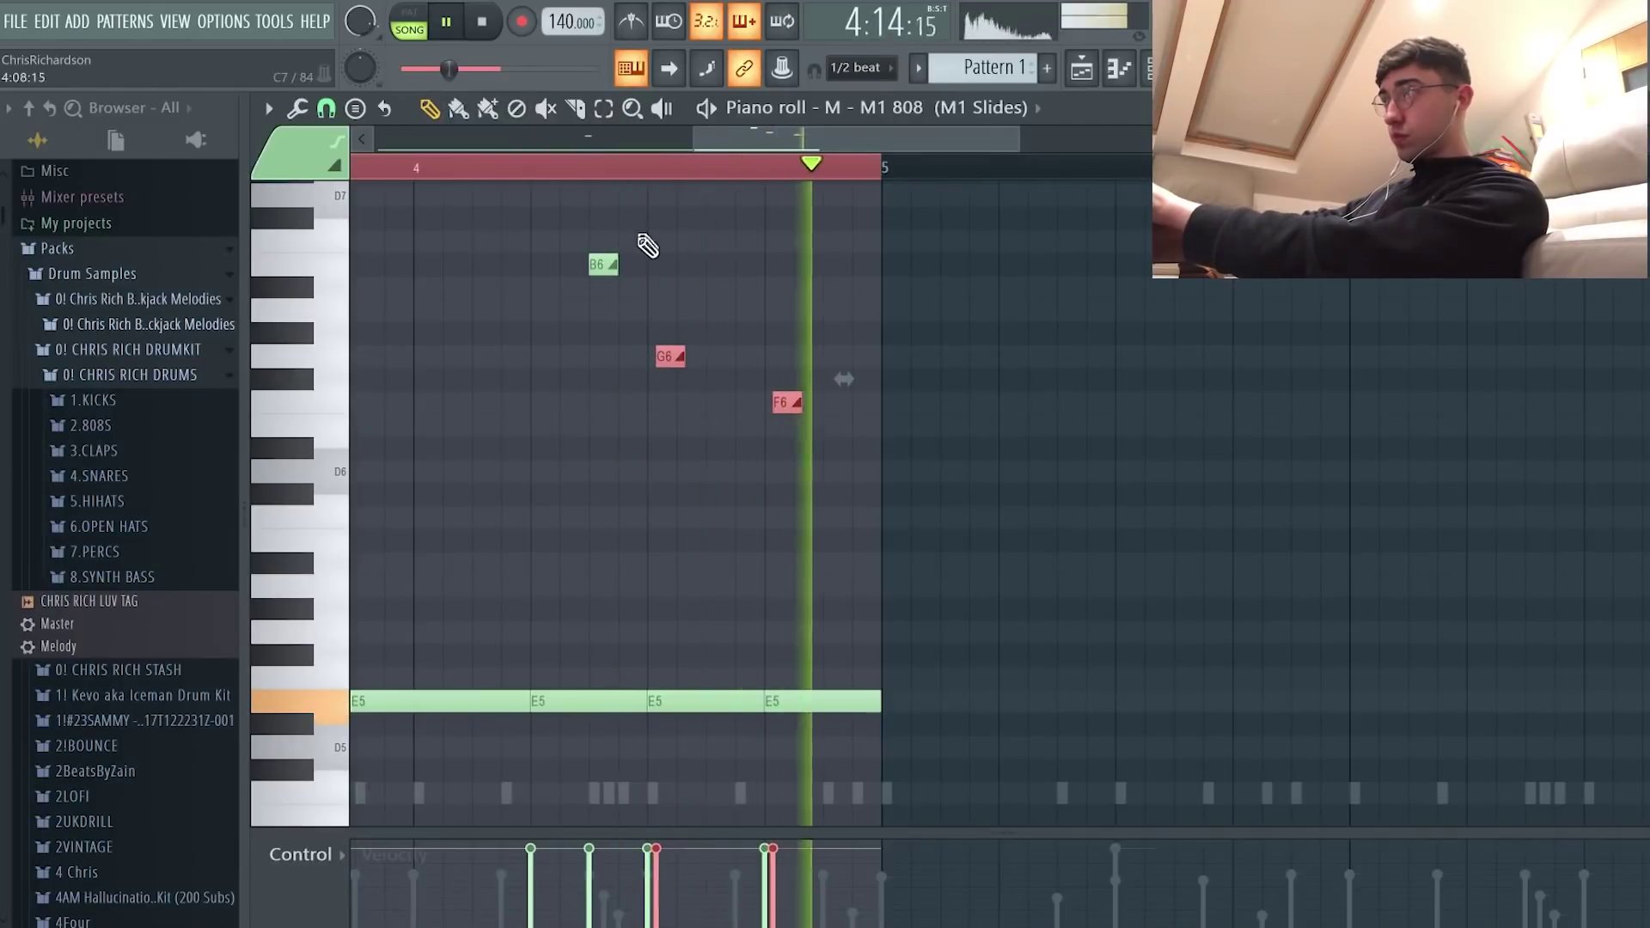
pyautogui.press('space')
# Step: Select bars 1 to 4 of the 808 line, duplicate them into bars 5 to 8 and play the result
pyautogui.scroll(-2, 645, 243)
pyautogui.scroll(-2, 666, 243)
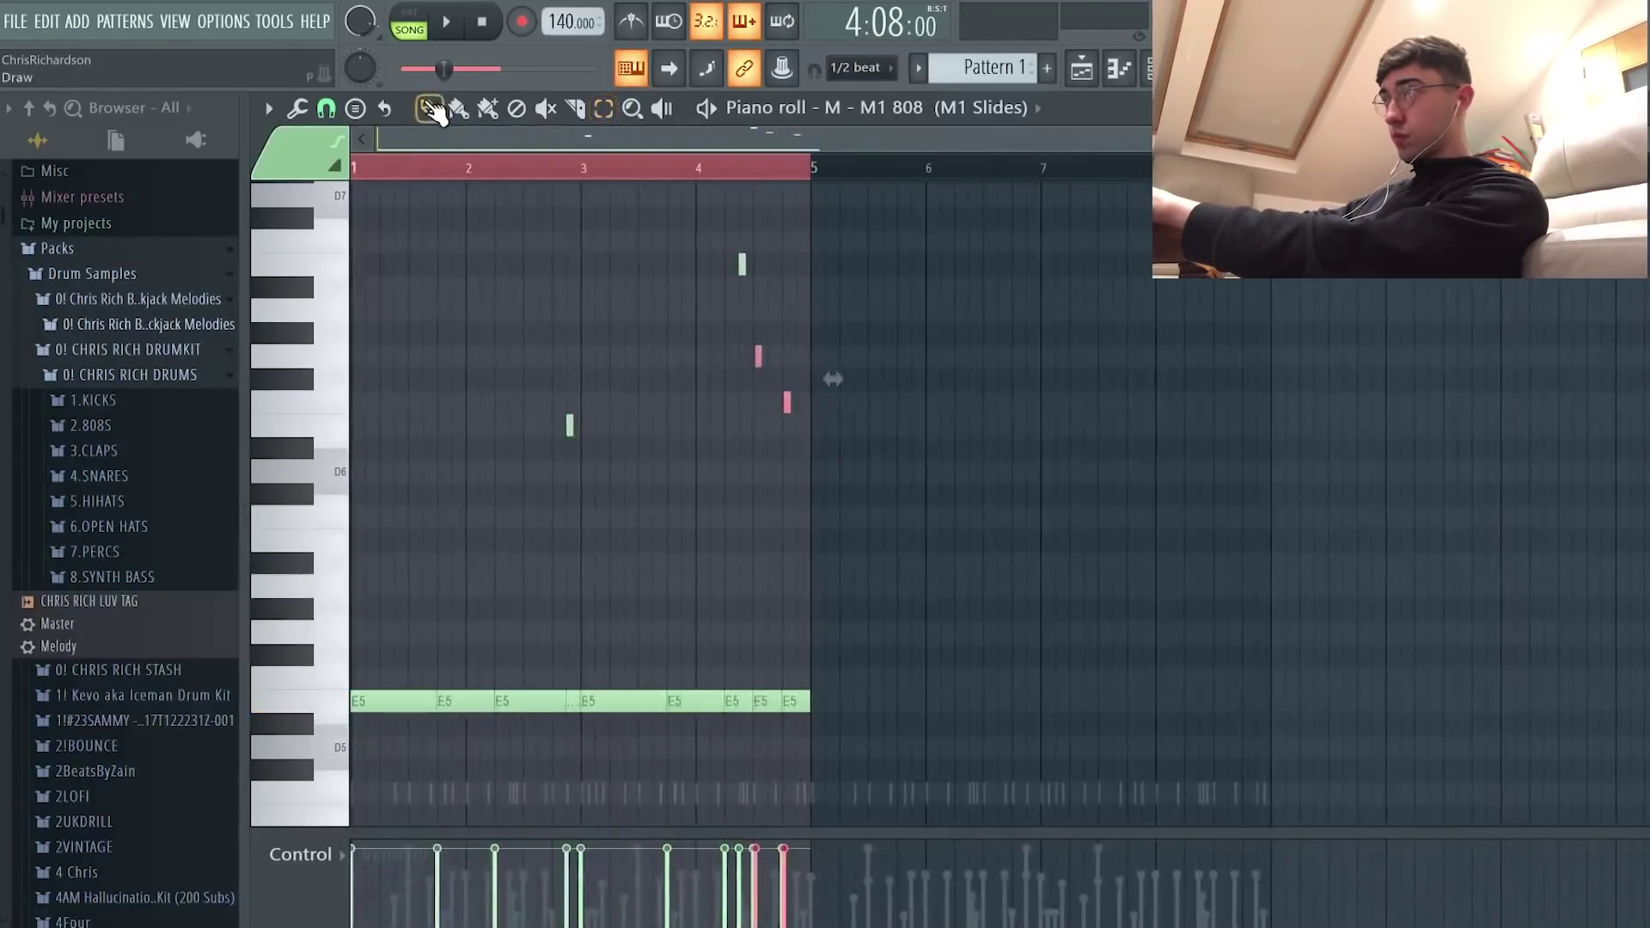
pyautogui.moveTo(778, 172); pyautogui.dragTo(792, 171)
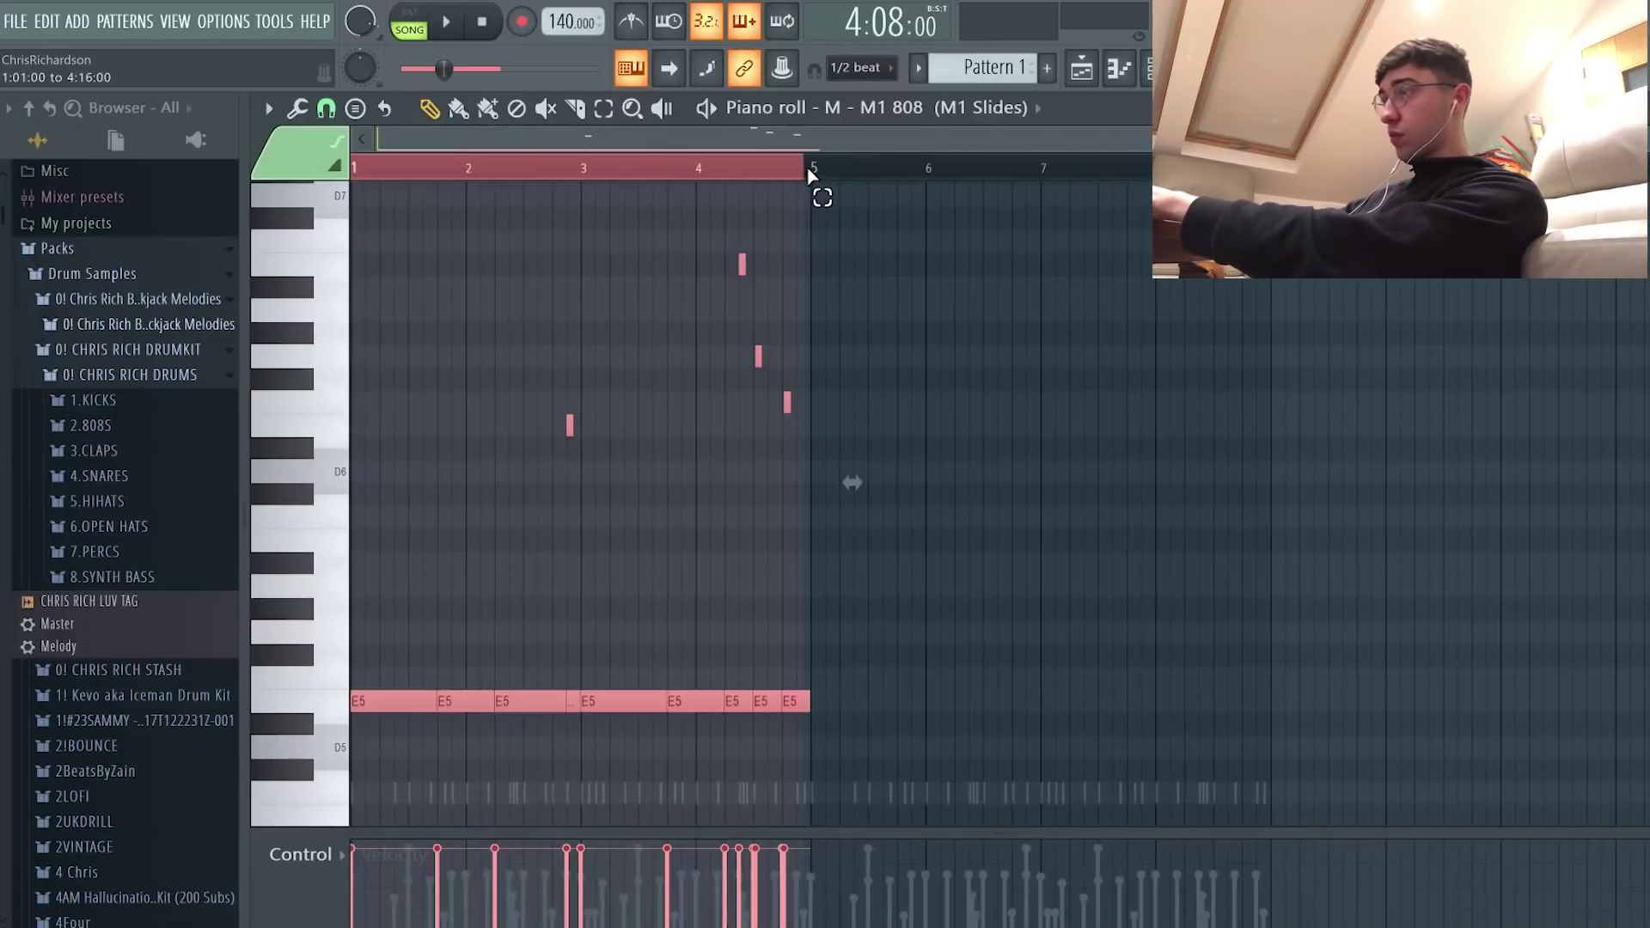
pyautogui.hotkey('ctrl', 'b')
pyautogui.click(936, 358)
pyautogui.press('space')
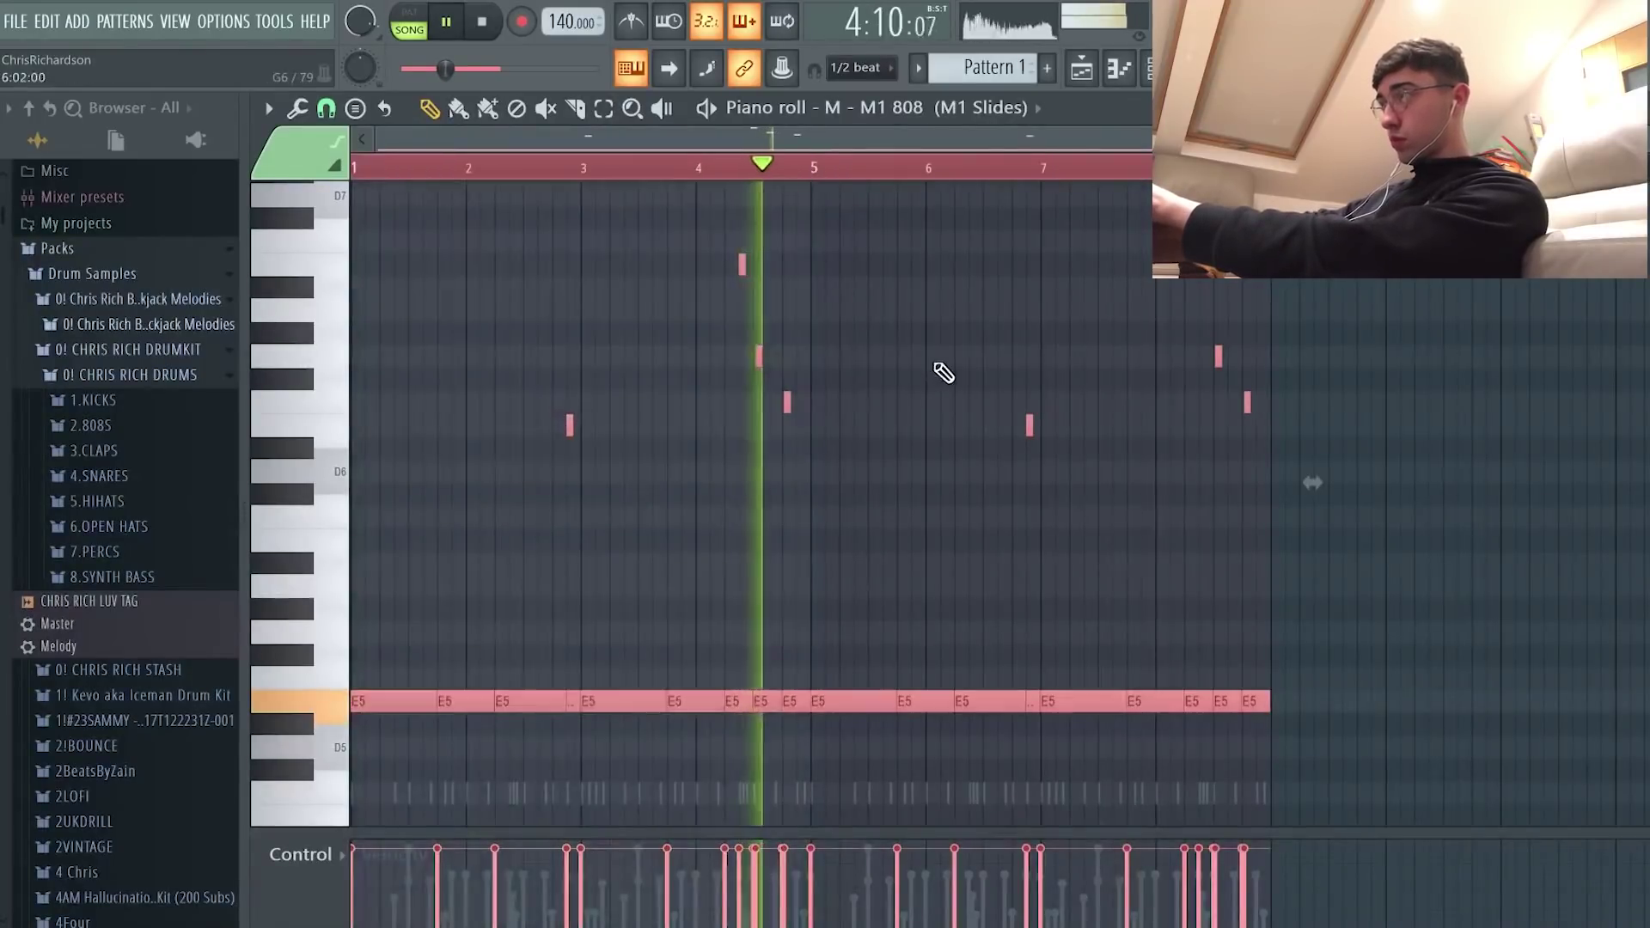
# Step: Raise the bar 8 slide notes to E7 near step 7, G7 near step 9 and B6 near step 13
pyautogui.scroll(4, 1108, 550)
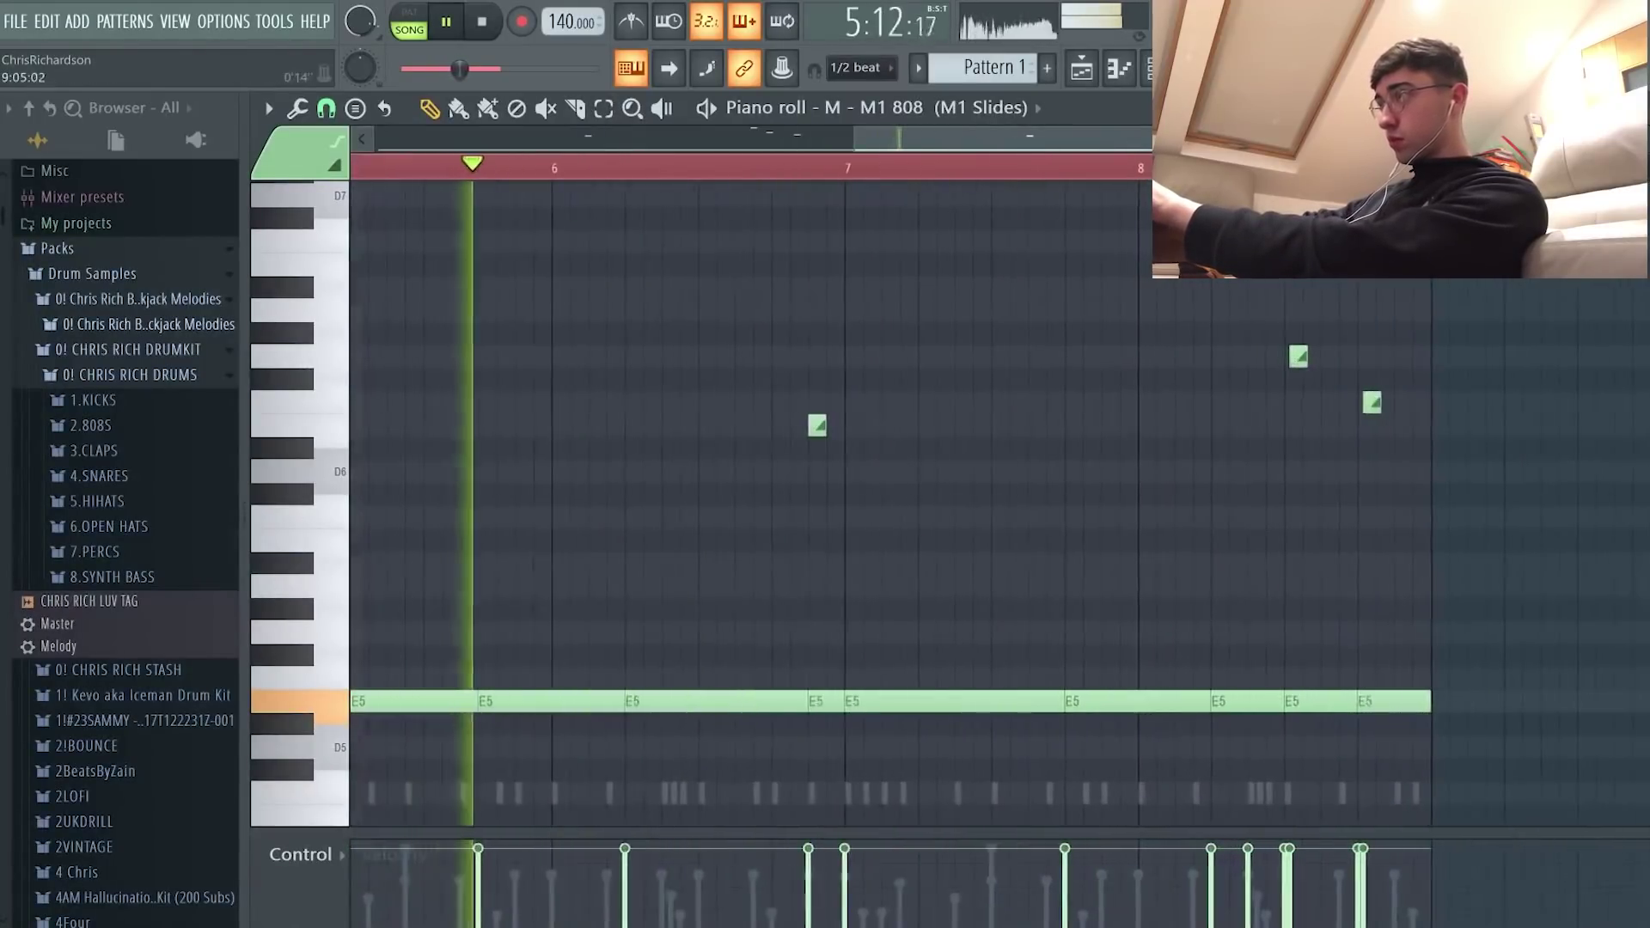
pyautogui.rightClick(1372, 403)
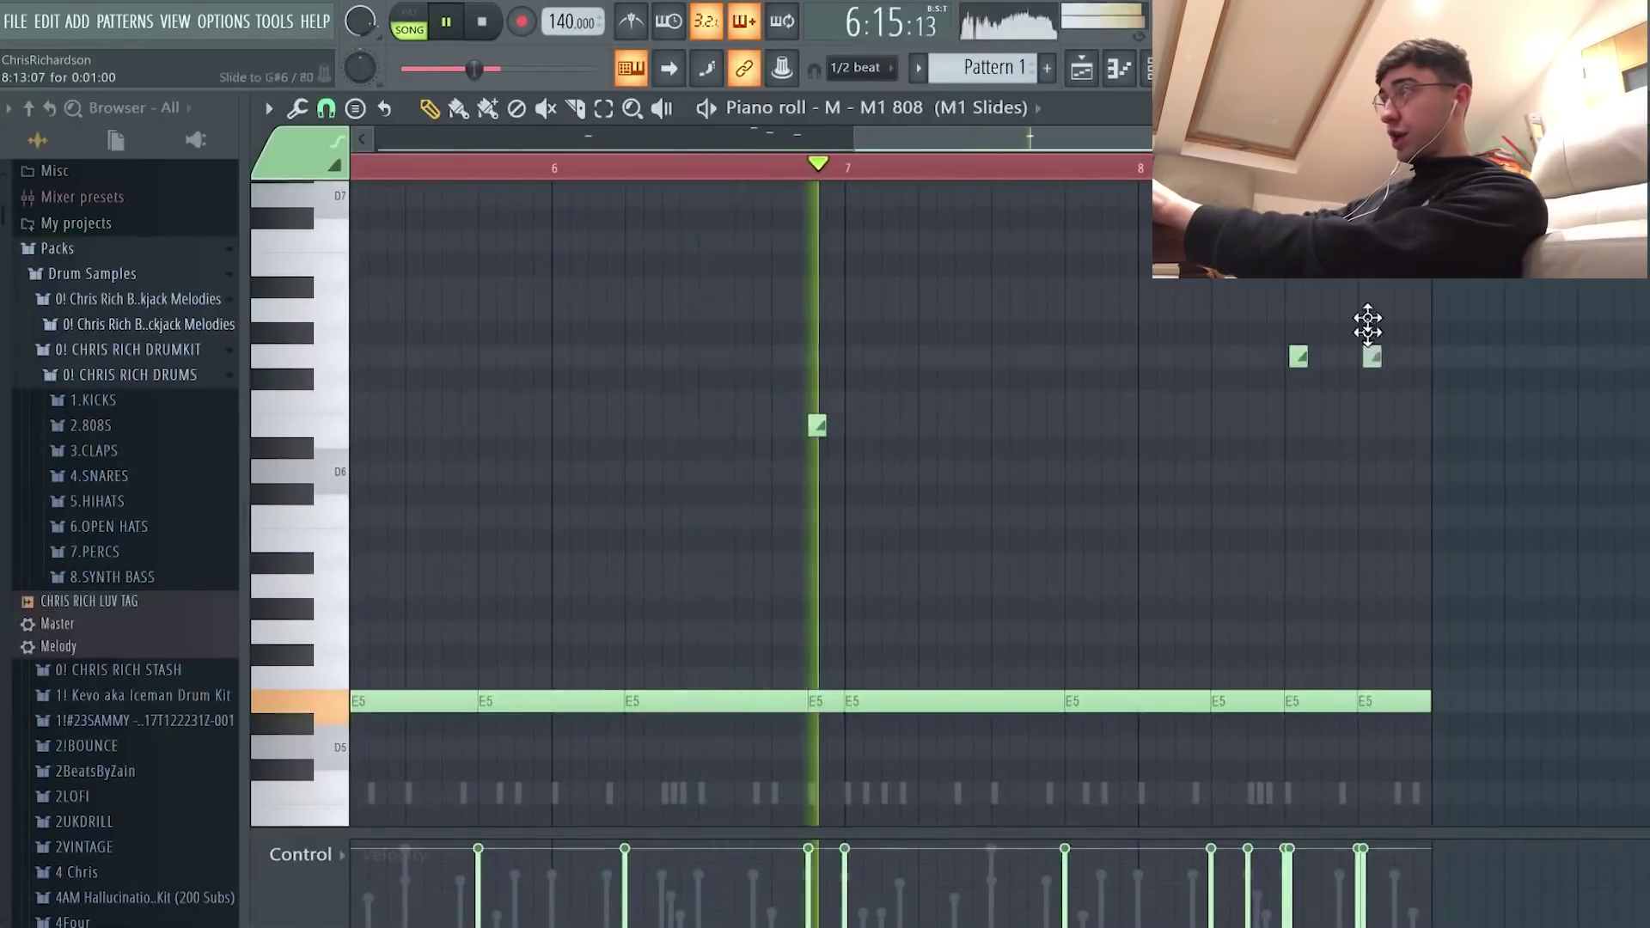
pyautogui.scroll(4, 1381, 431)
pyautogui.scroll(3, 1382, 481)
pyautogui.scroll(2, 1378, 593)
pyautogui.scroll(-2, 1365, 643)
pyautogui.press('space')
pyautogui.moveTo(1212, 632); pyautogui.dragTo(1208, 392)
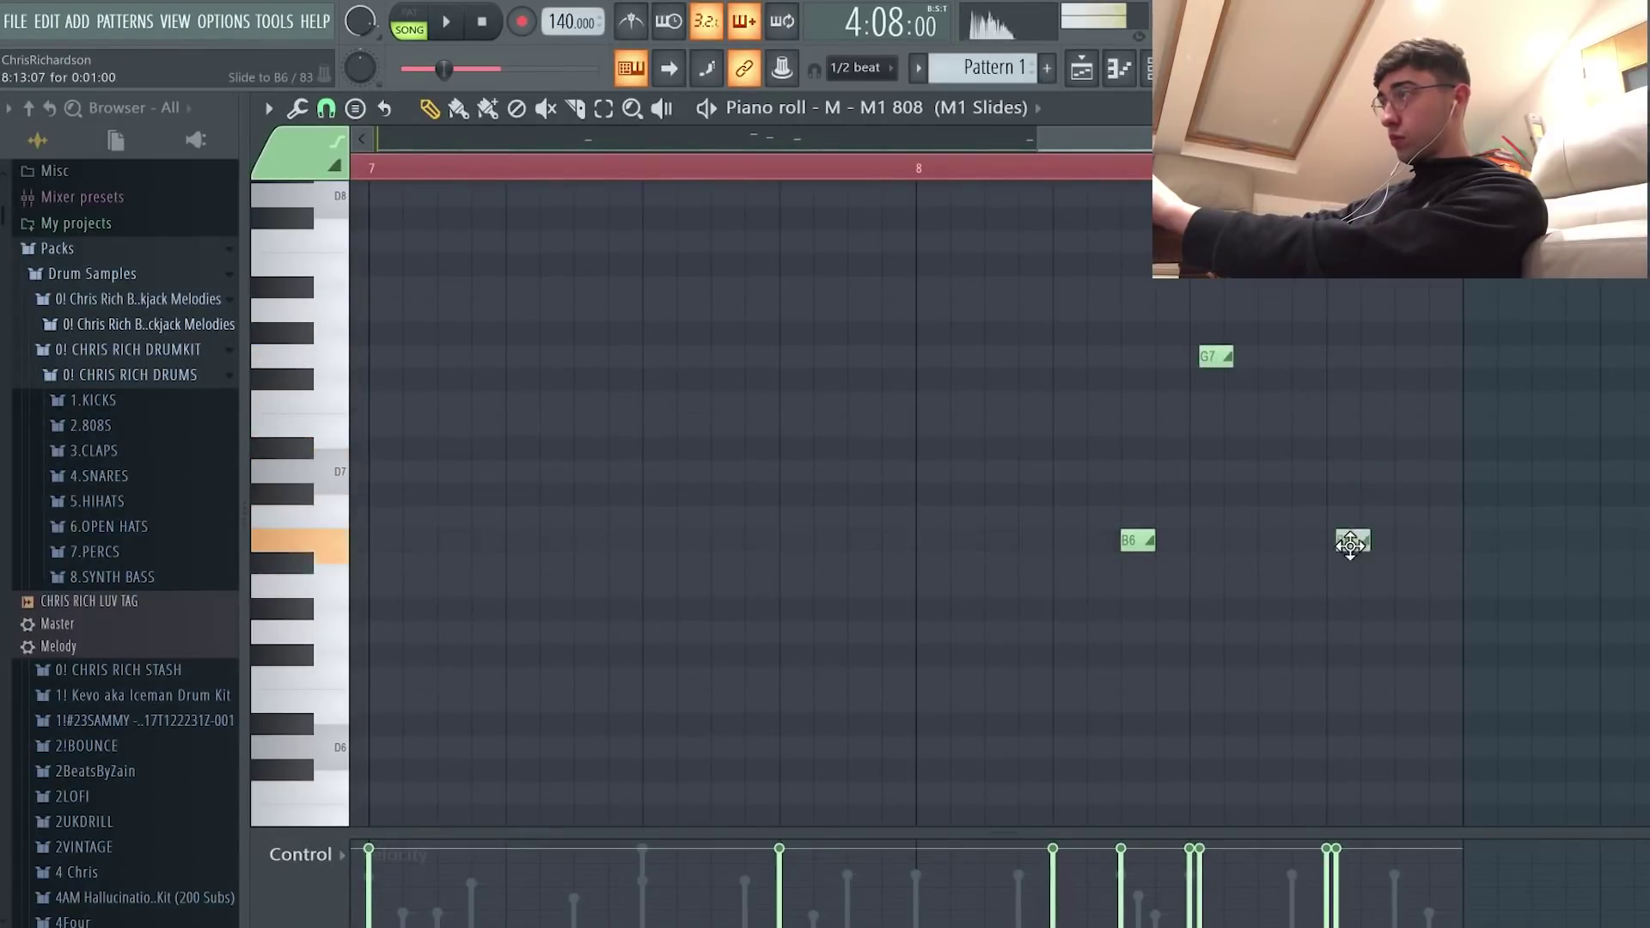
pyautogui.moveTo(1136, 535); pyautogui.dragTo(1136, 430)
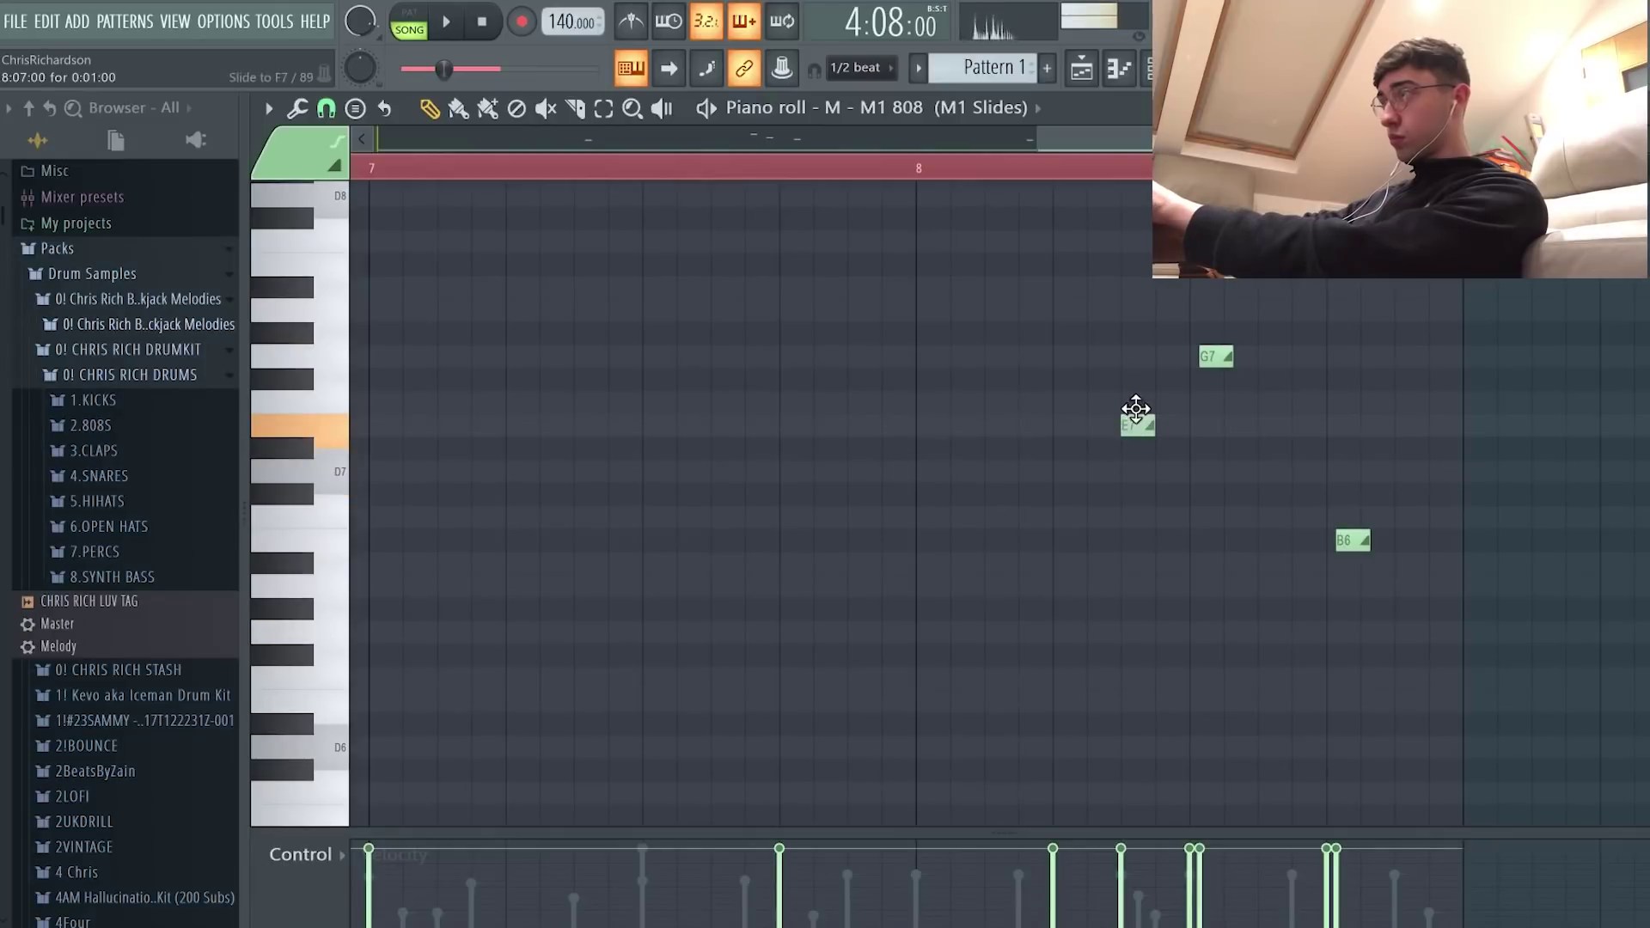
# Step: Play back the bar 8 slides and lower the middle one, near step 9, to C7
pyautogui.click(1065, 169)
pyautogui.scroll(-6, 1085, 266)
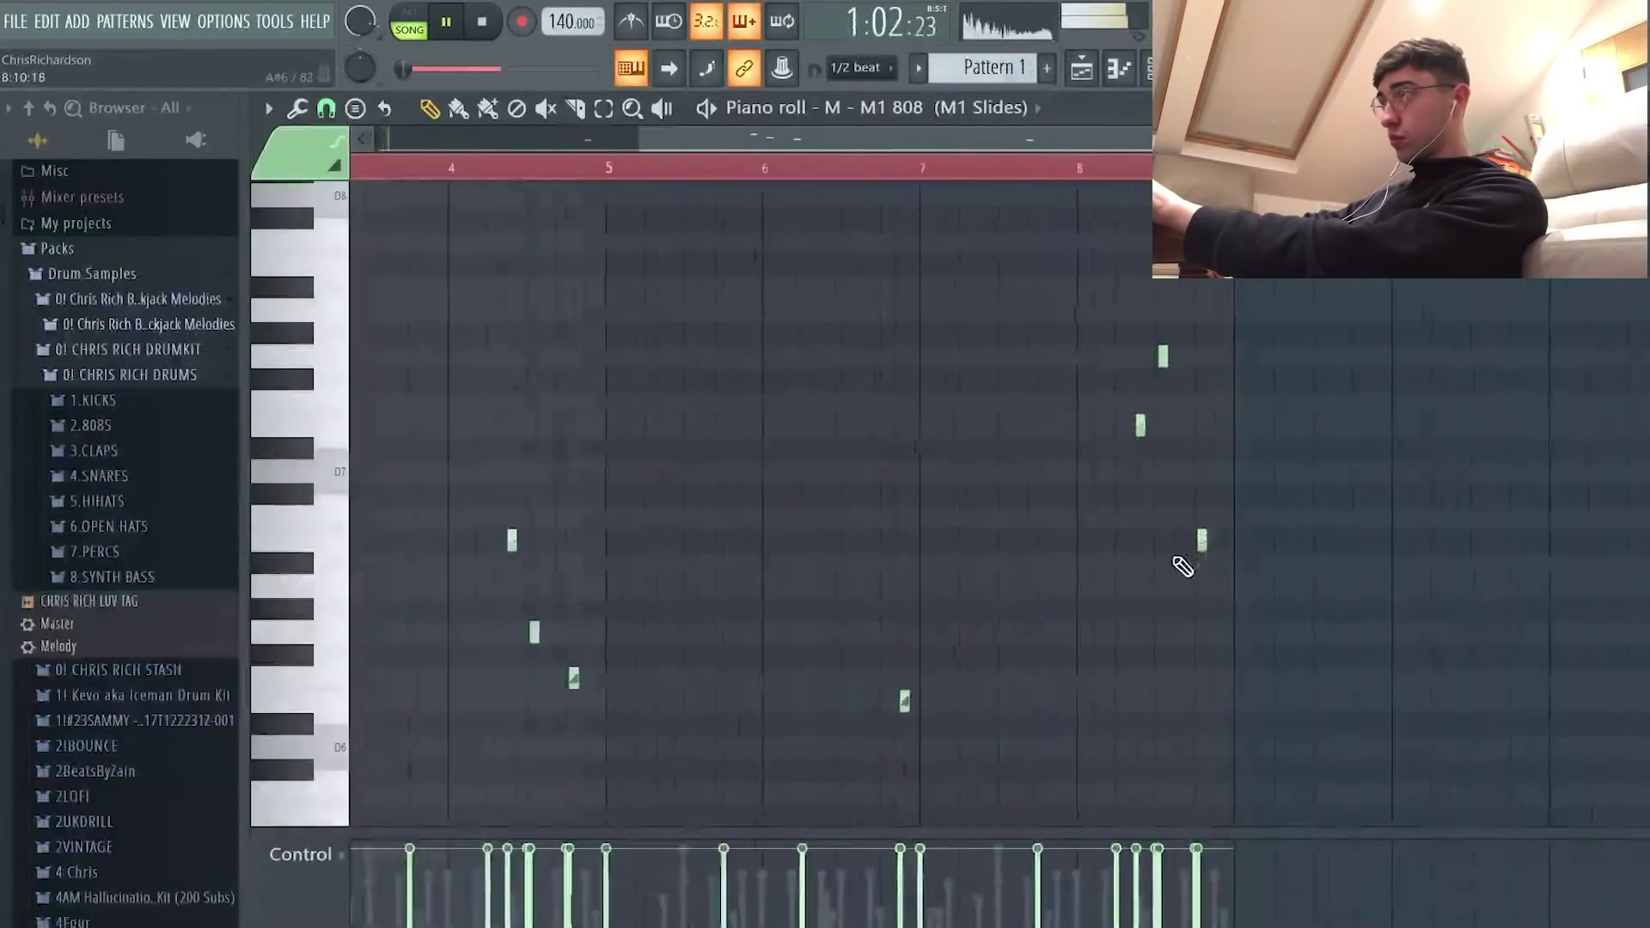
pyautogui.scroll(5, 1177, 558)
pyautogui.click(1035, 165)
pyautogui.click(1018, 172)
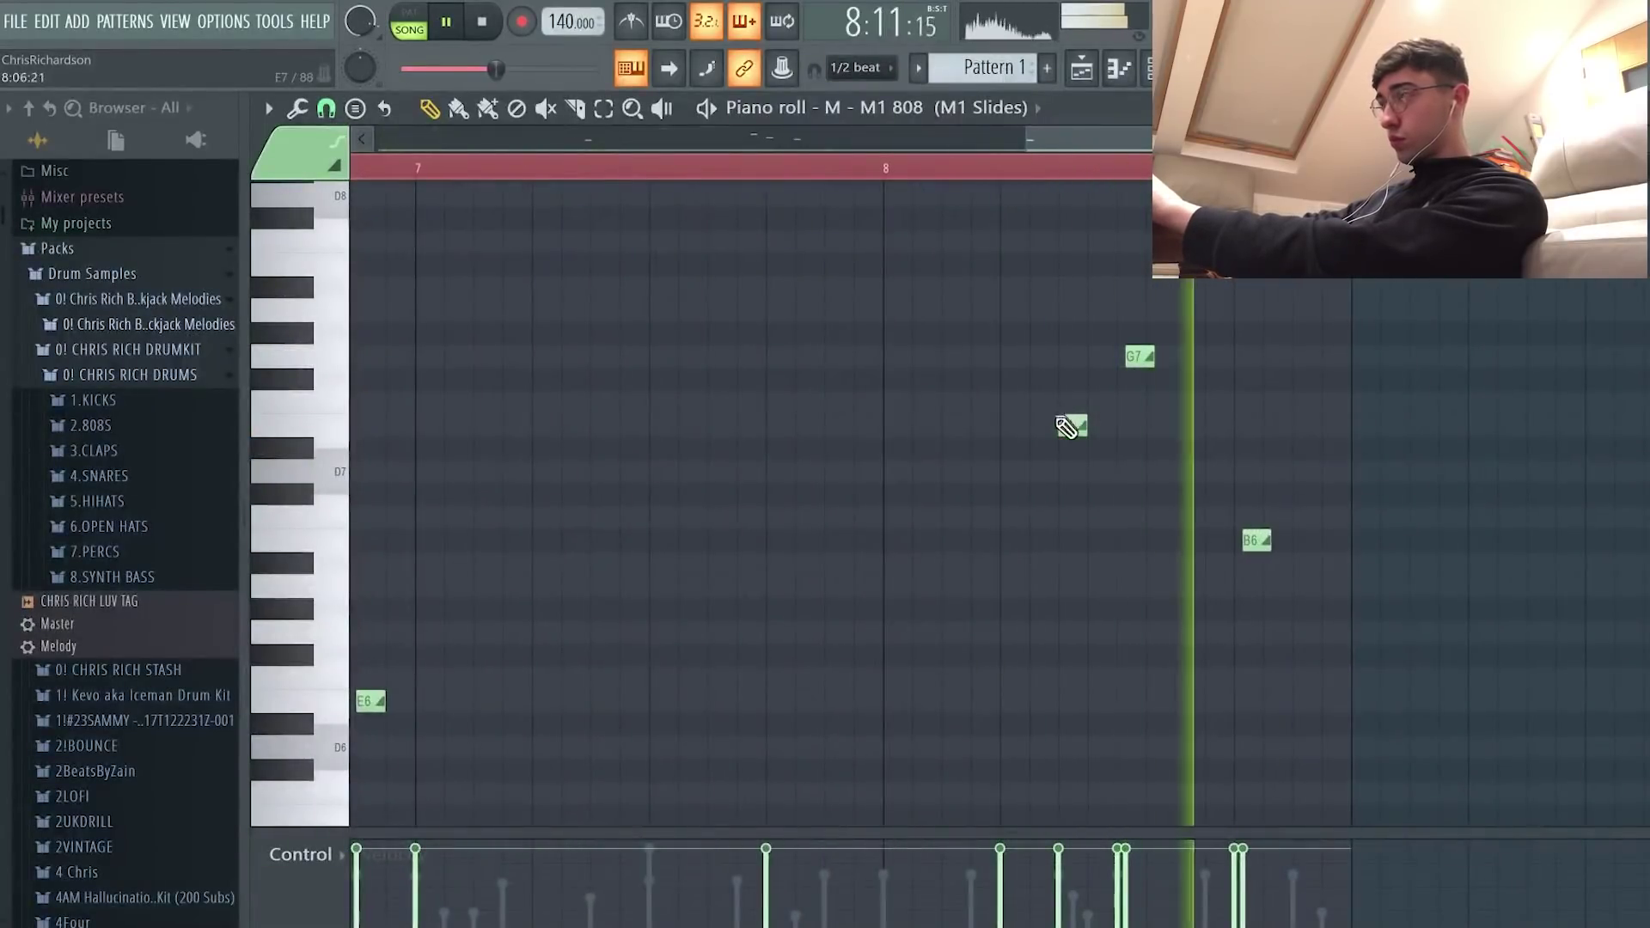
pyautogui.press('space')
pyautogui.moveTo(1073, 427); pyautogui.dragTo(1070, 452)
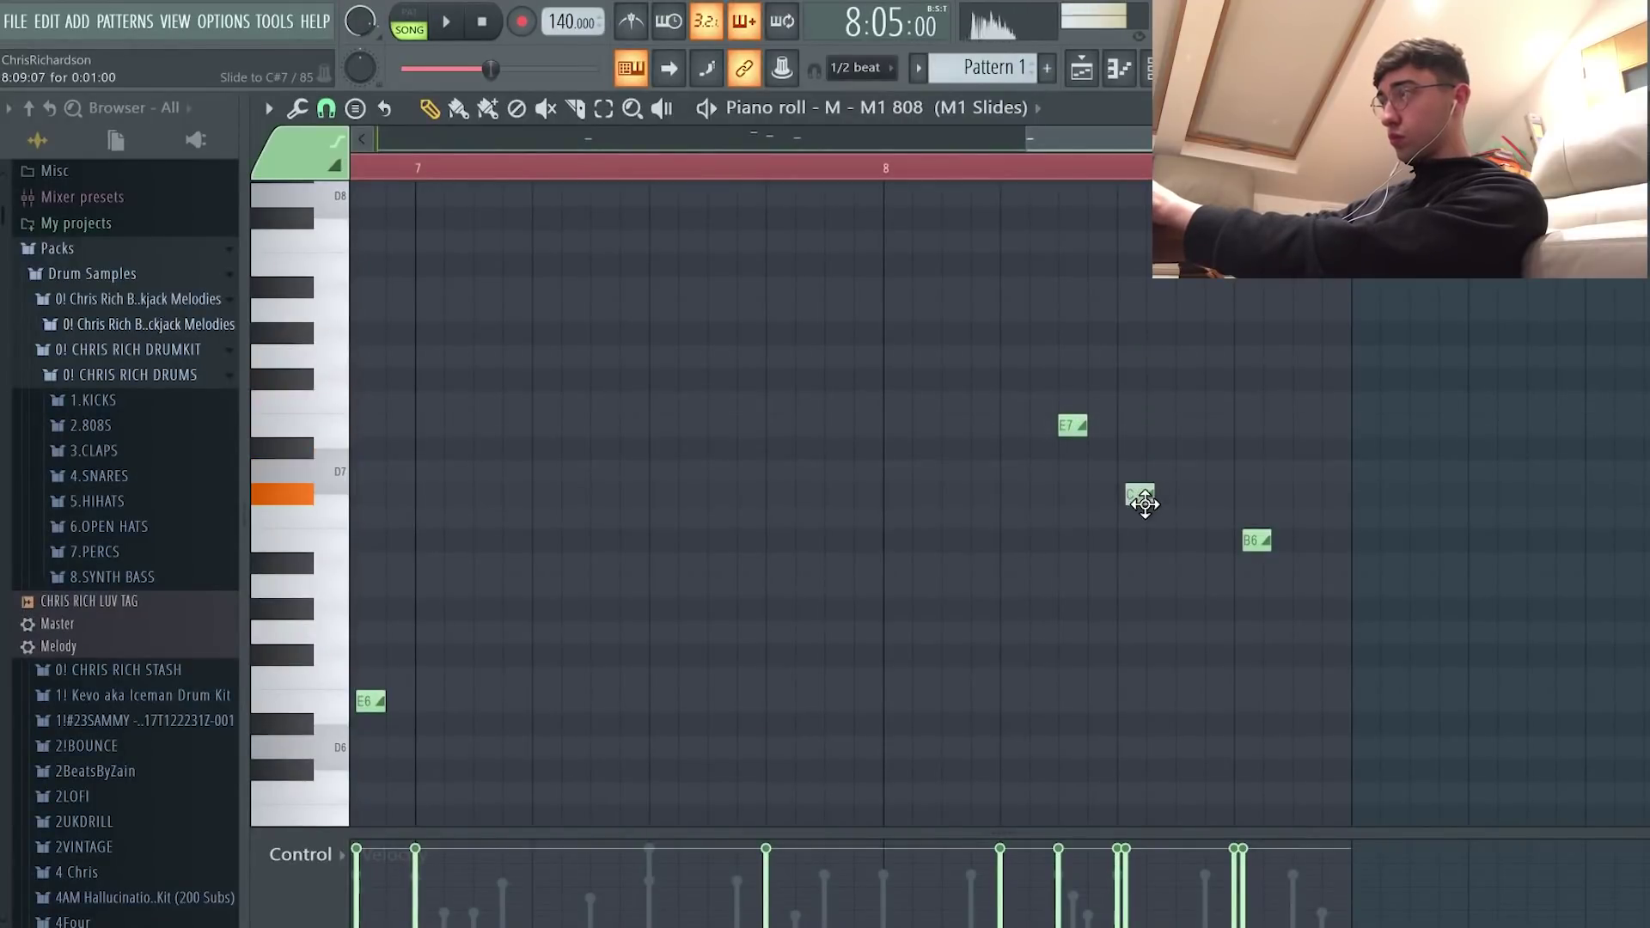
pyautogui.press('space')
pyautogui.scroll(-5, 1085, 378)
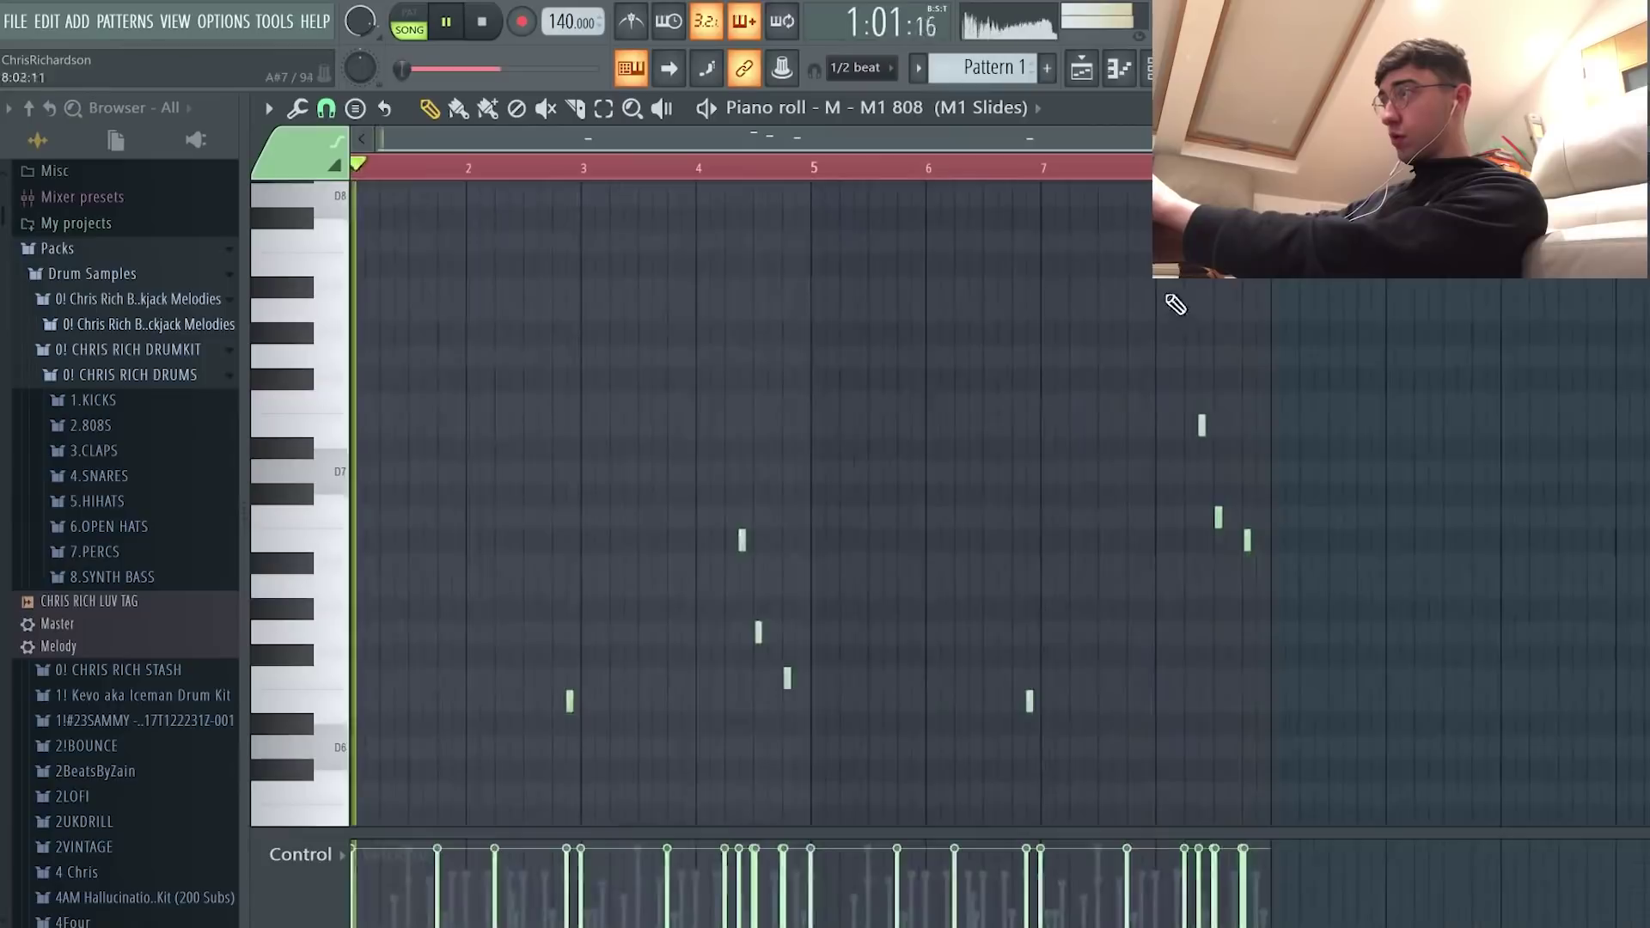
# Step: Open the Knock Kick channel's piano roll and place a C5 kick on step 1 of bar 1
pyautogui.click(1156, 68)
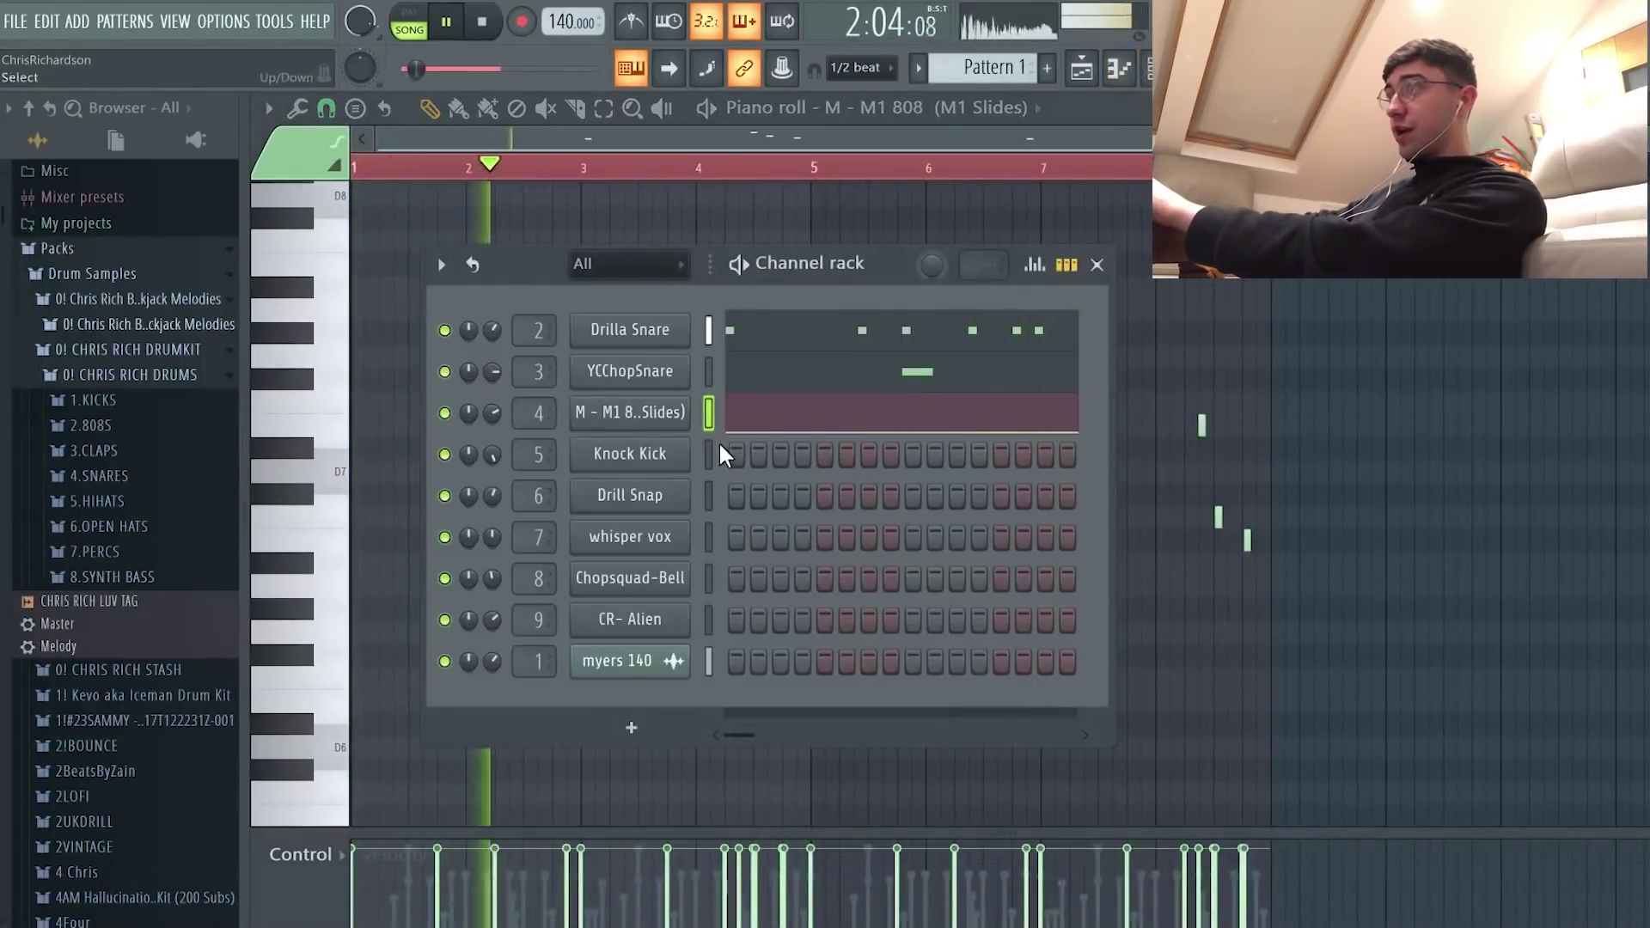
pyautogui.press('space')
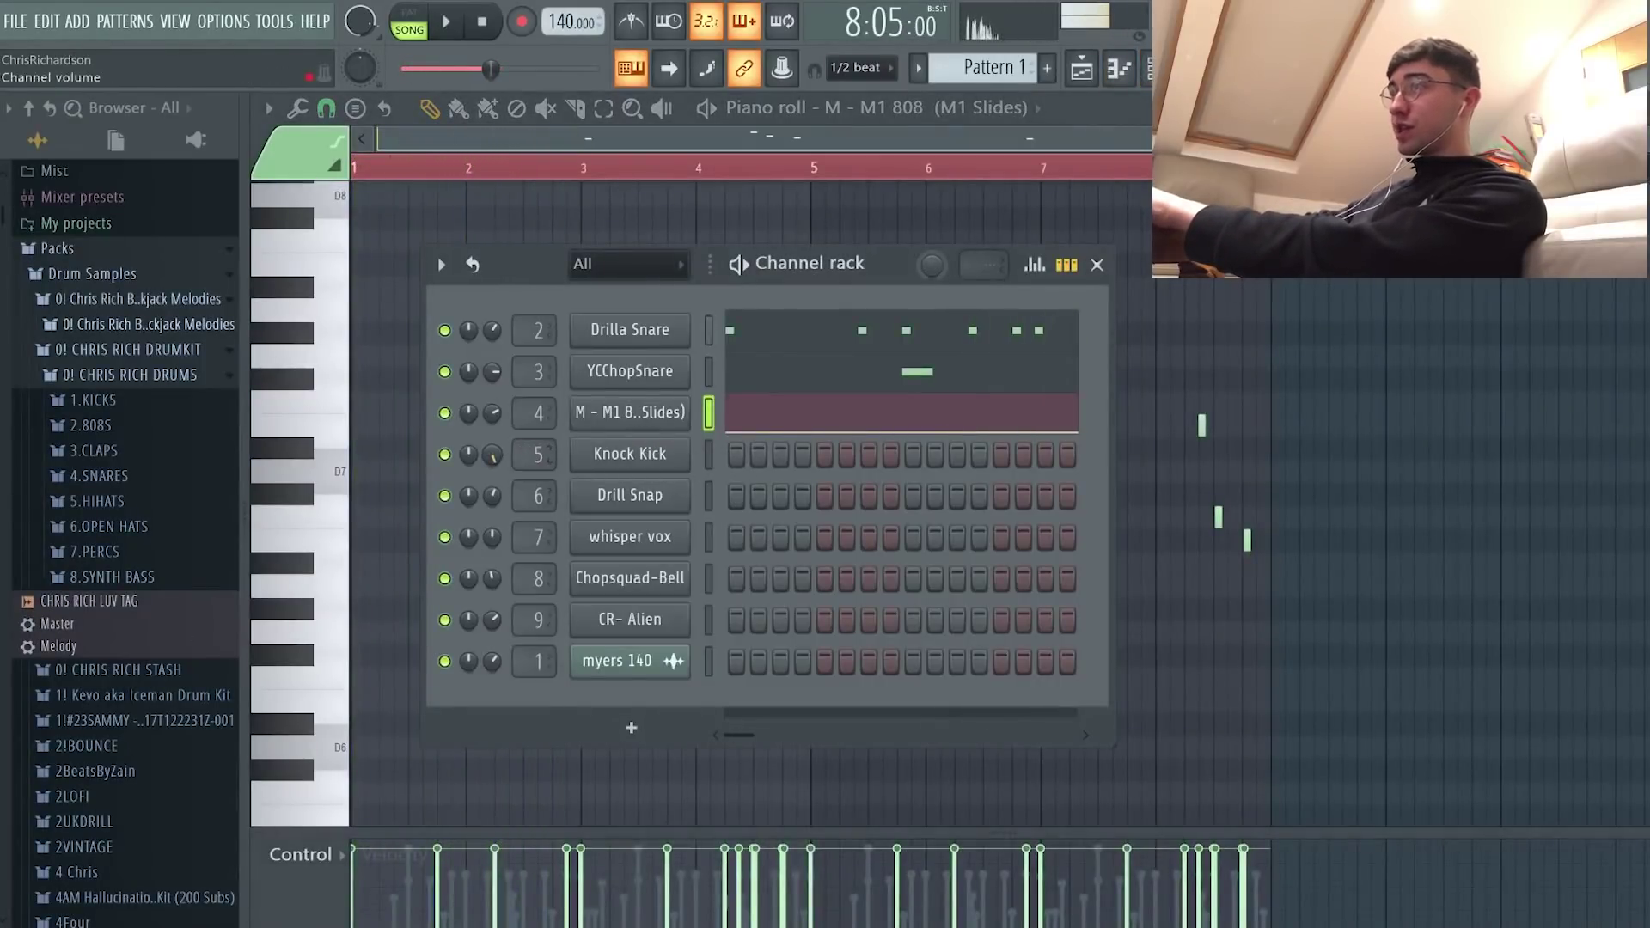
pyautogui.rightClick(679, 454)
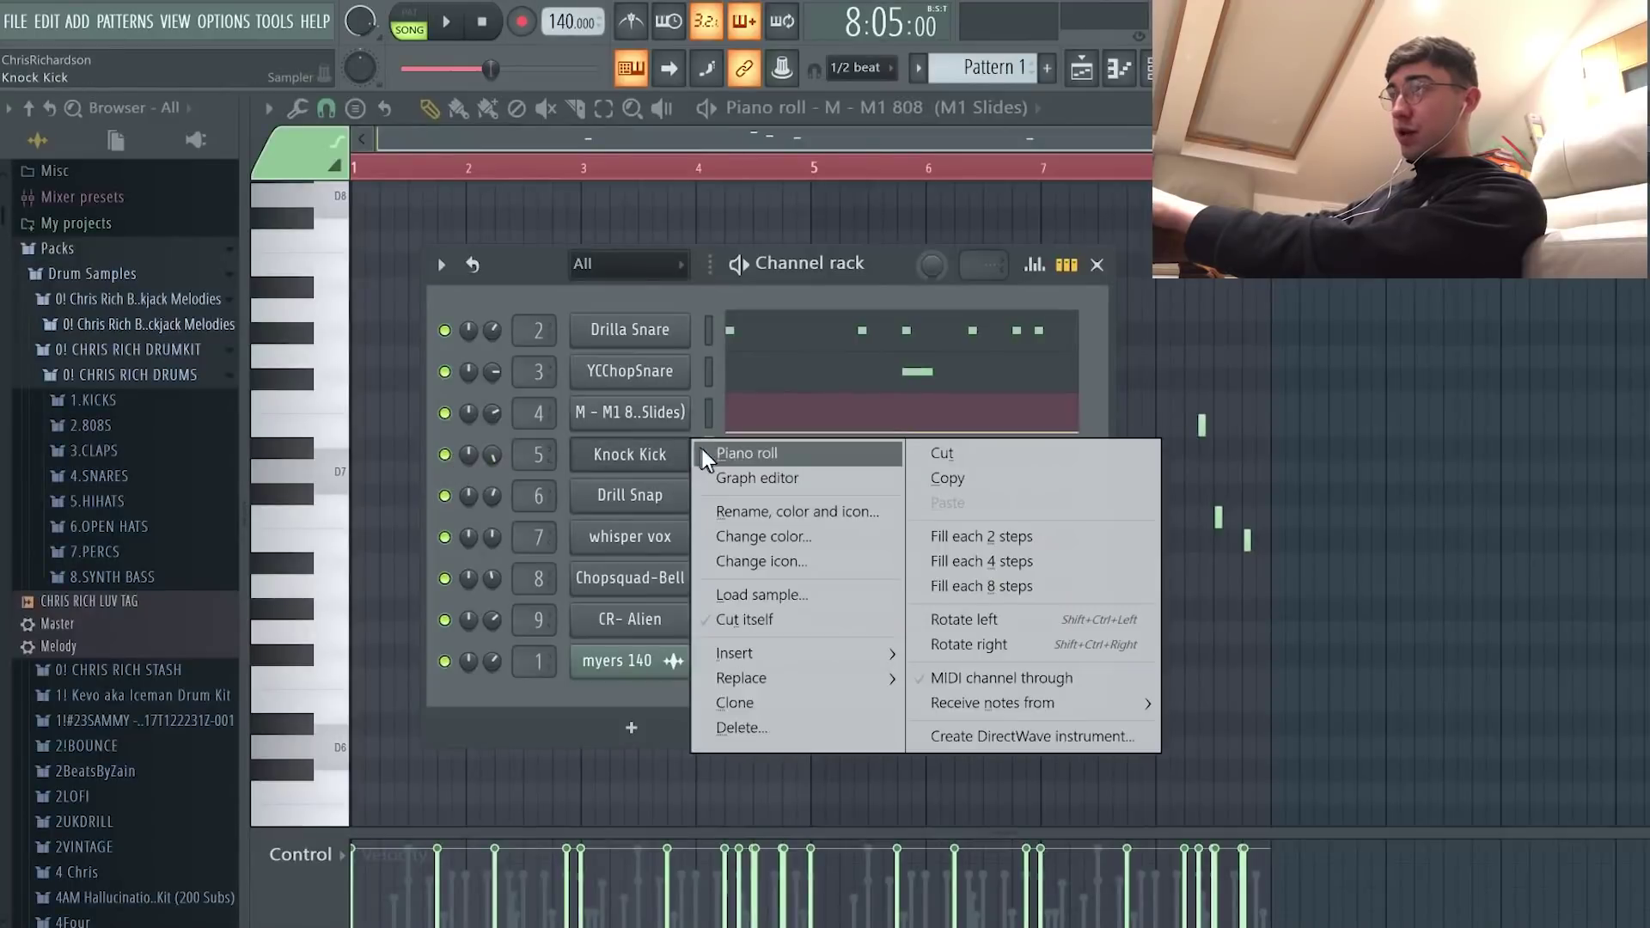
pyautogui.click(756, 453)
pyautogui.scroll(-6, 396, 559)
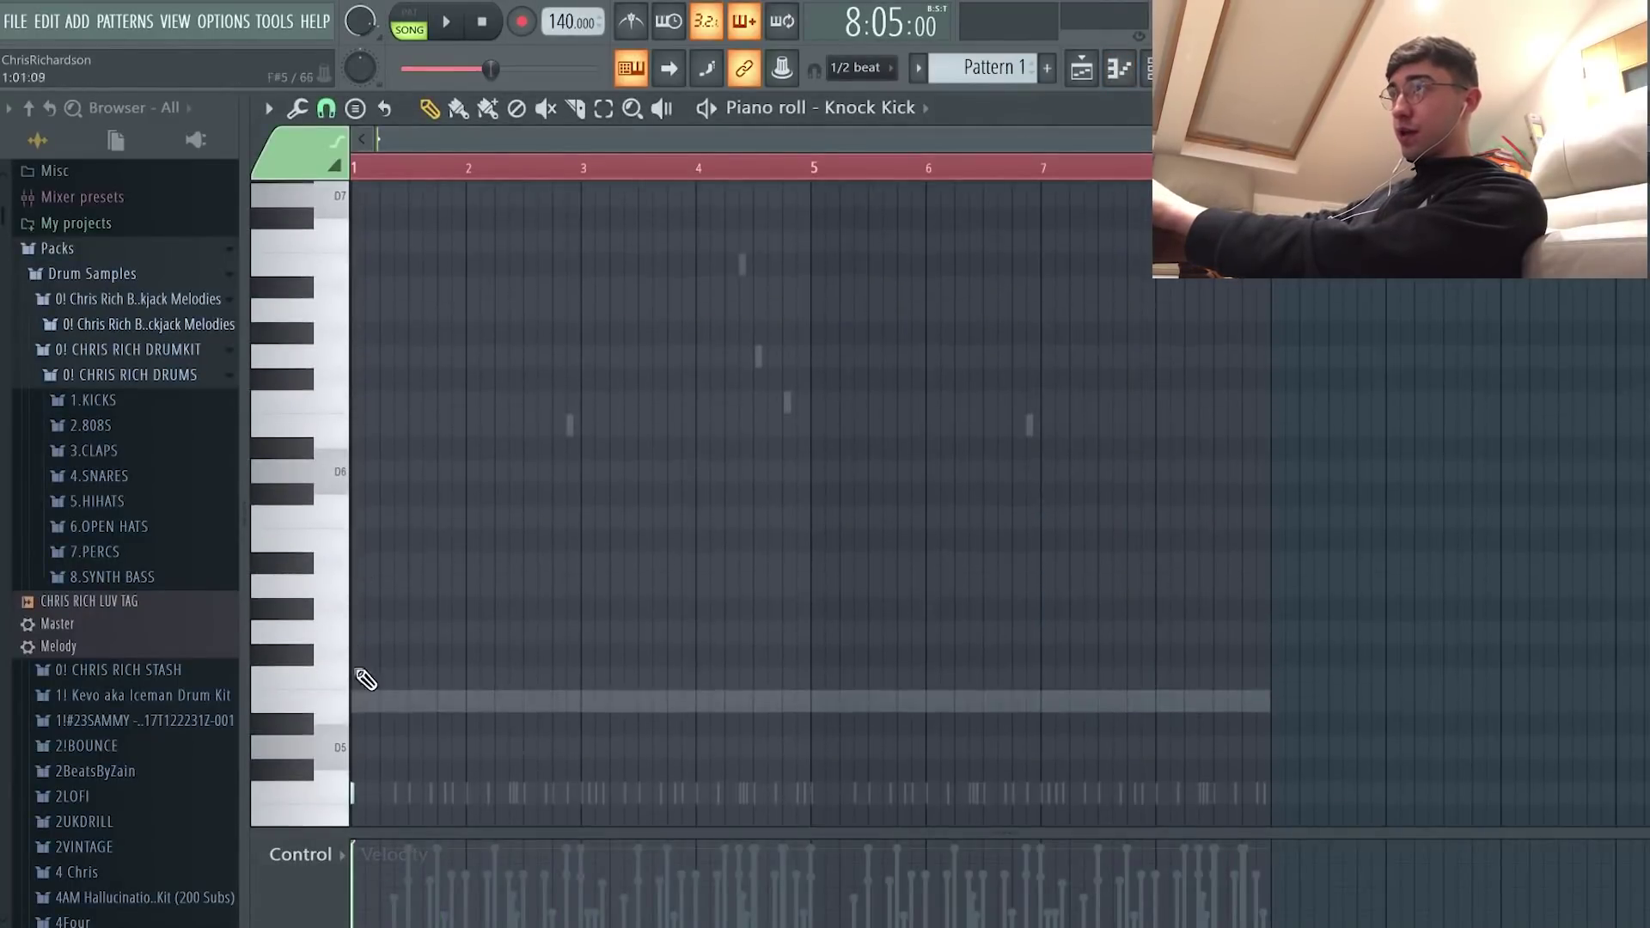
# Step: Add C5 kicks at step 13 of bar 1 and step 5 of bar 2, matching the 808 hits
pyautogui.press('space')
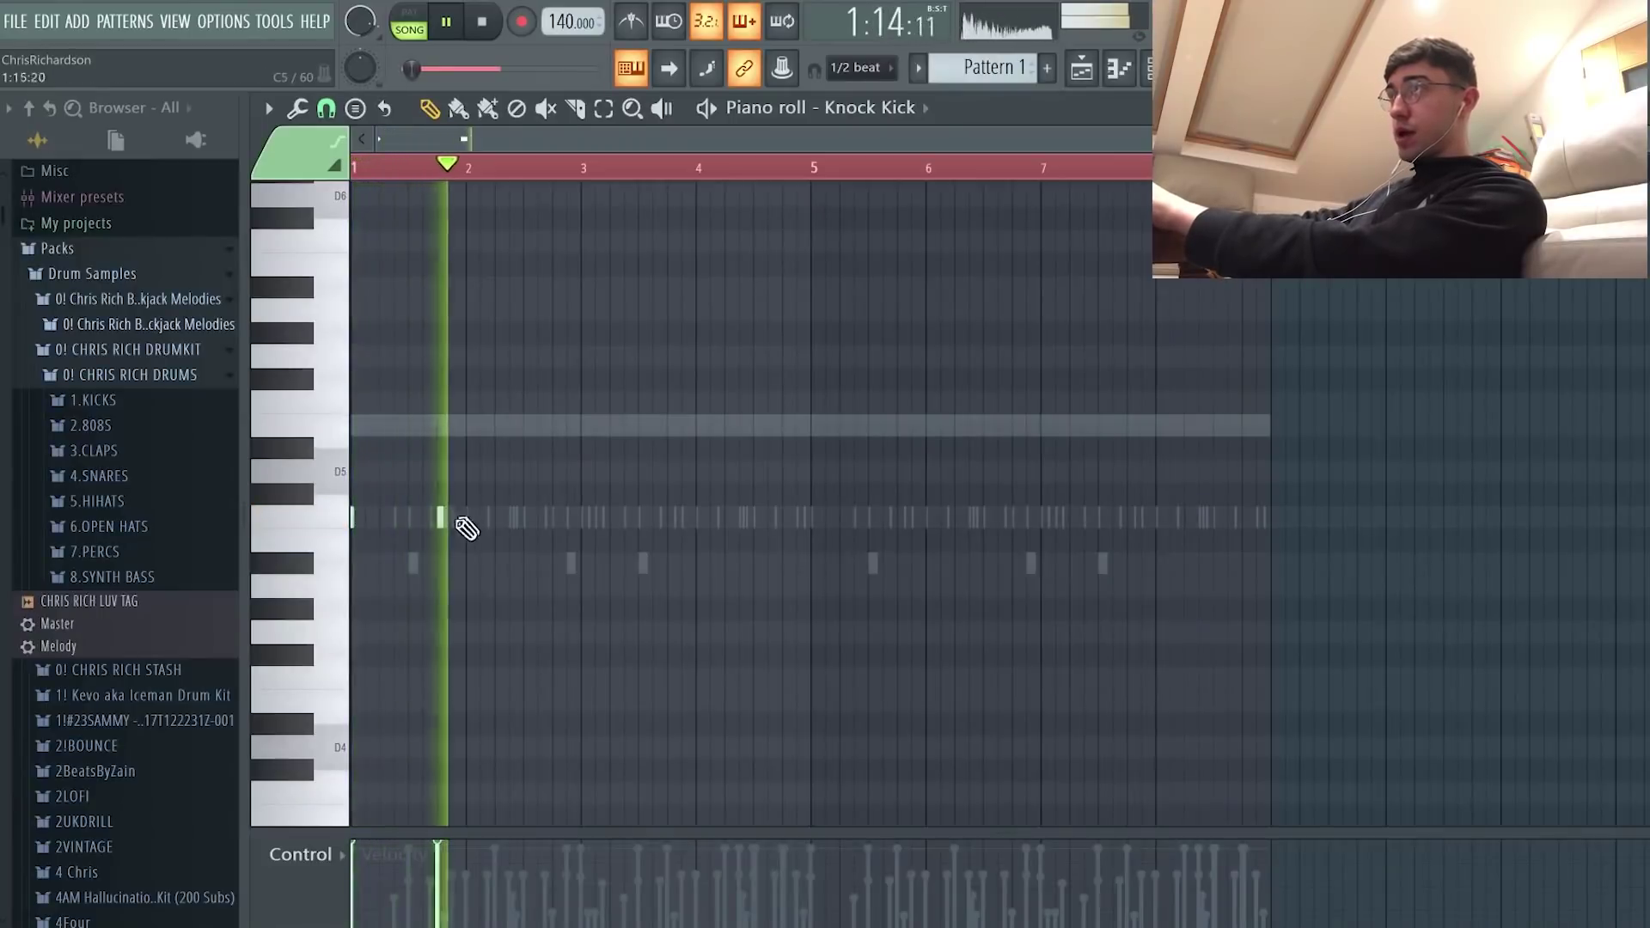
pyautogui.scroll(2, 453, 519)
pyautogui.press('space')
pyautogui.moveTo(524, 142); pyautogui.dragTo(430, 144)
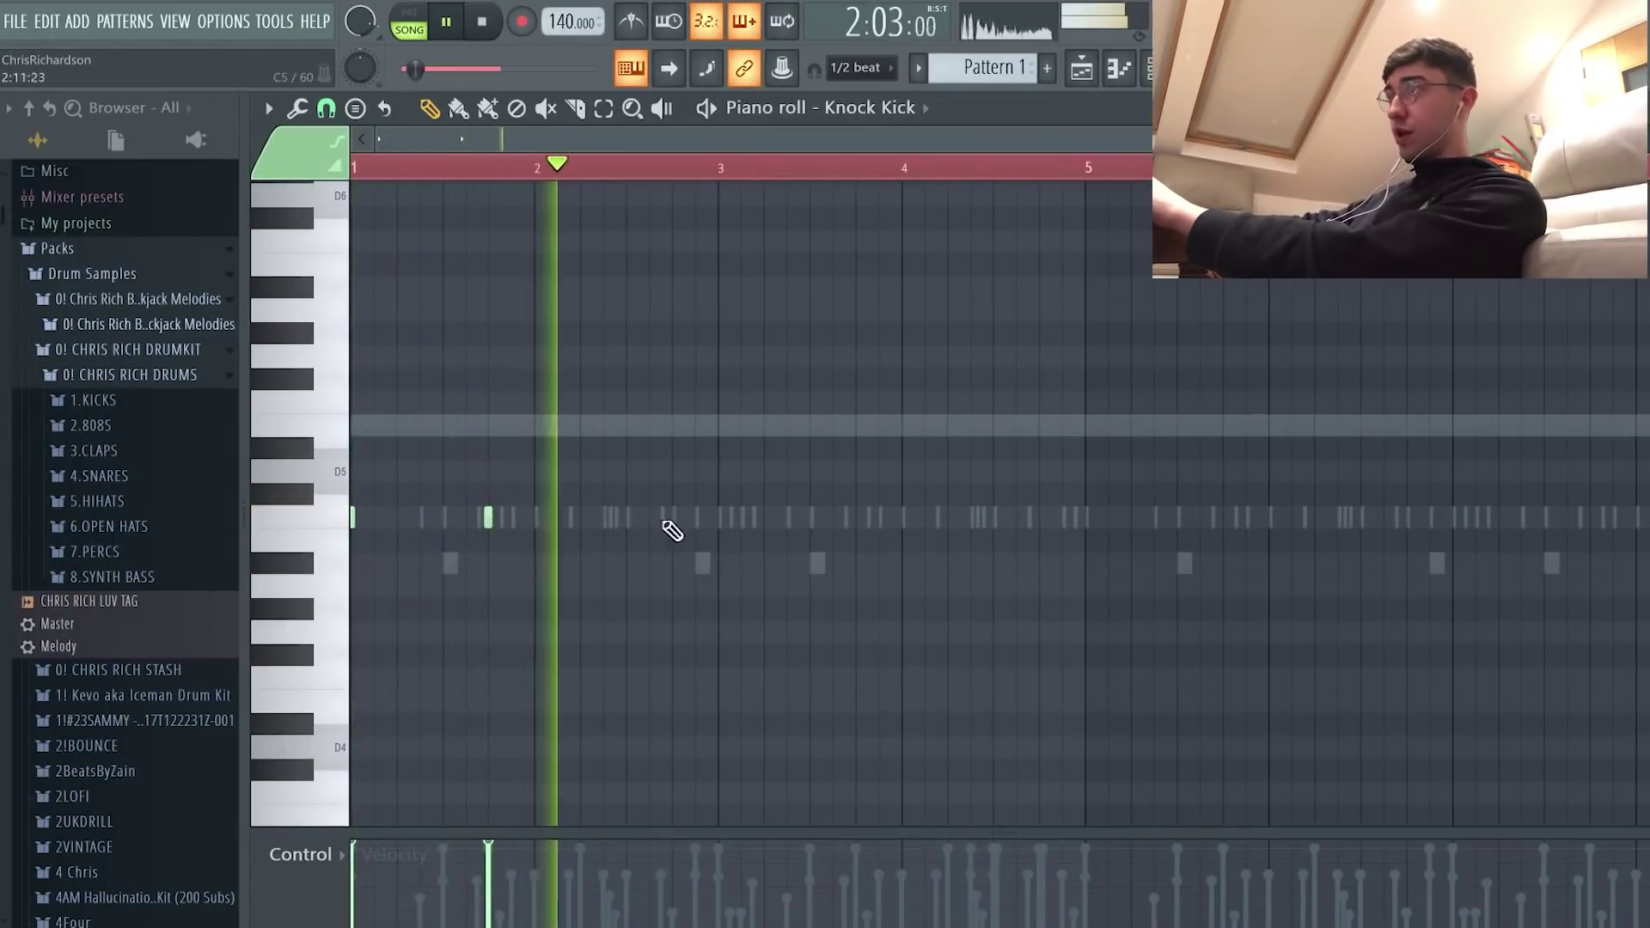
pyautogui.press('space')
pyautogui.press('space')
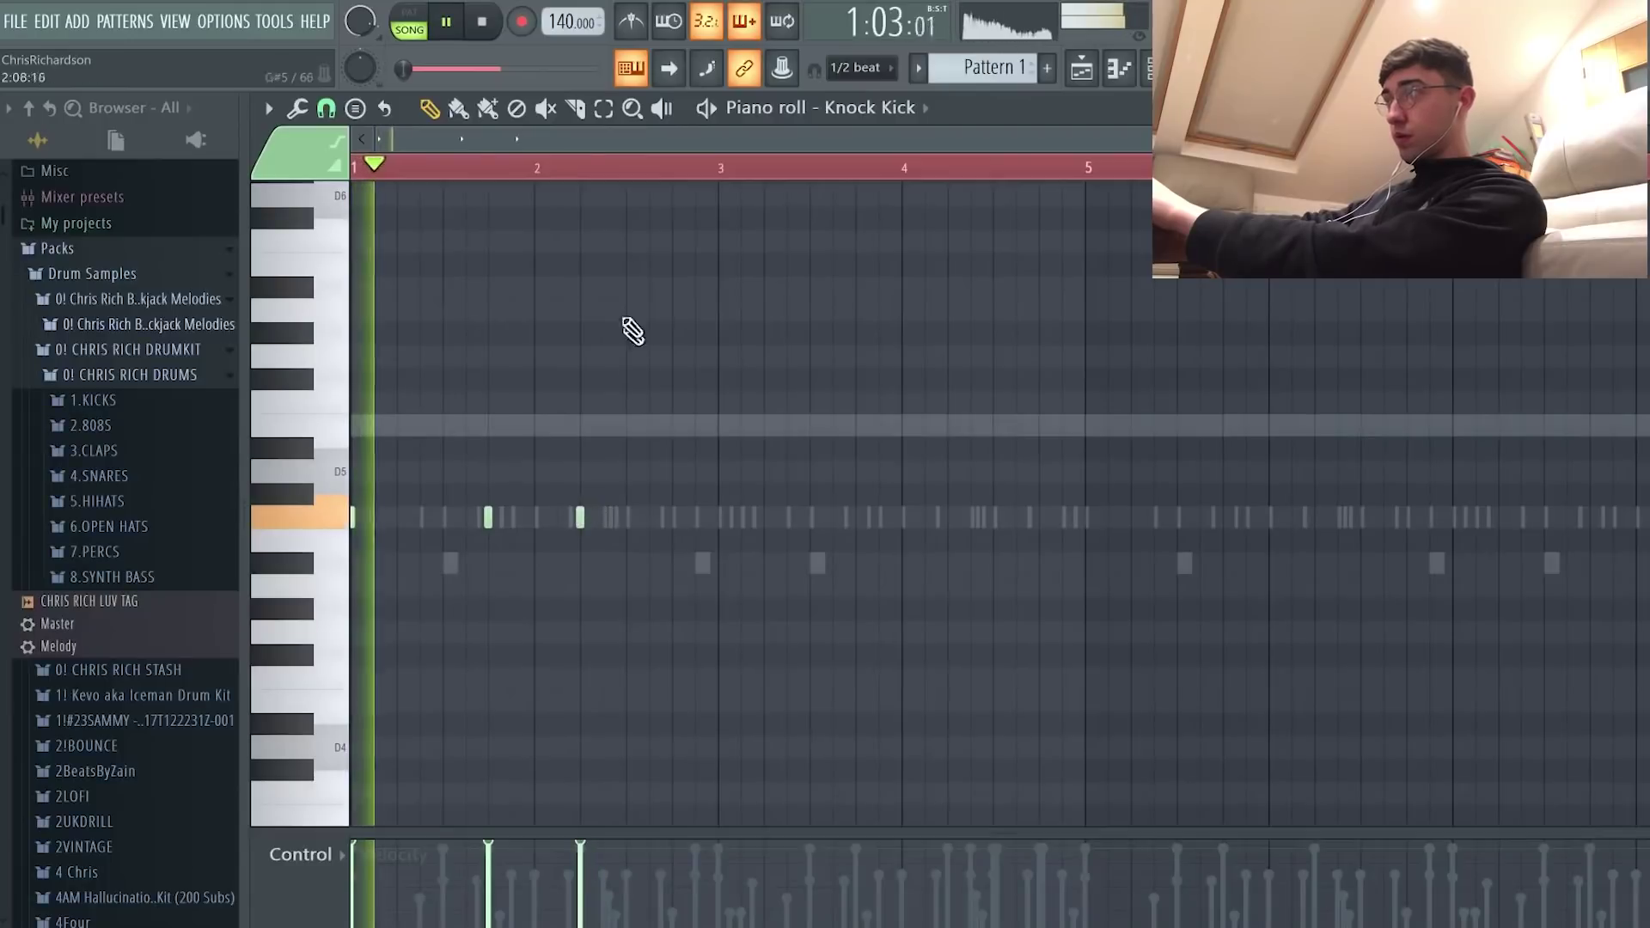
# Step: Add C5 kicks at steps 1 and 13 of bar 3 and steps 5, 9 and 13 of bar 4
pyautogui.click(570, 172)
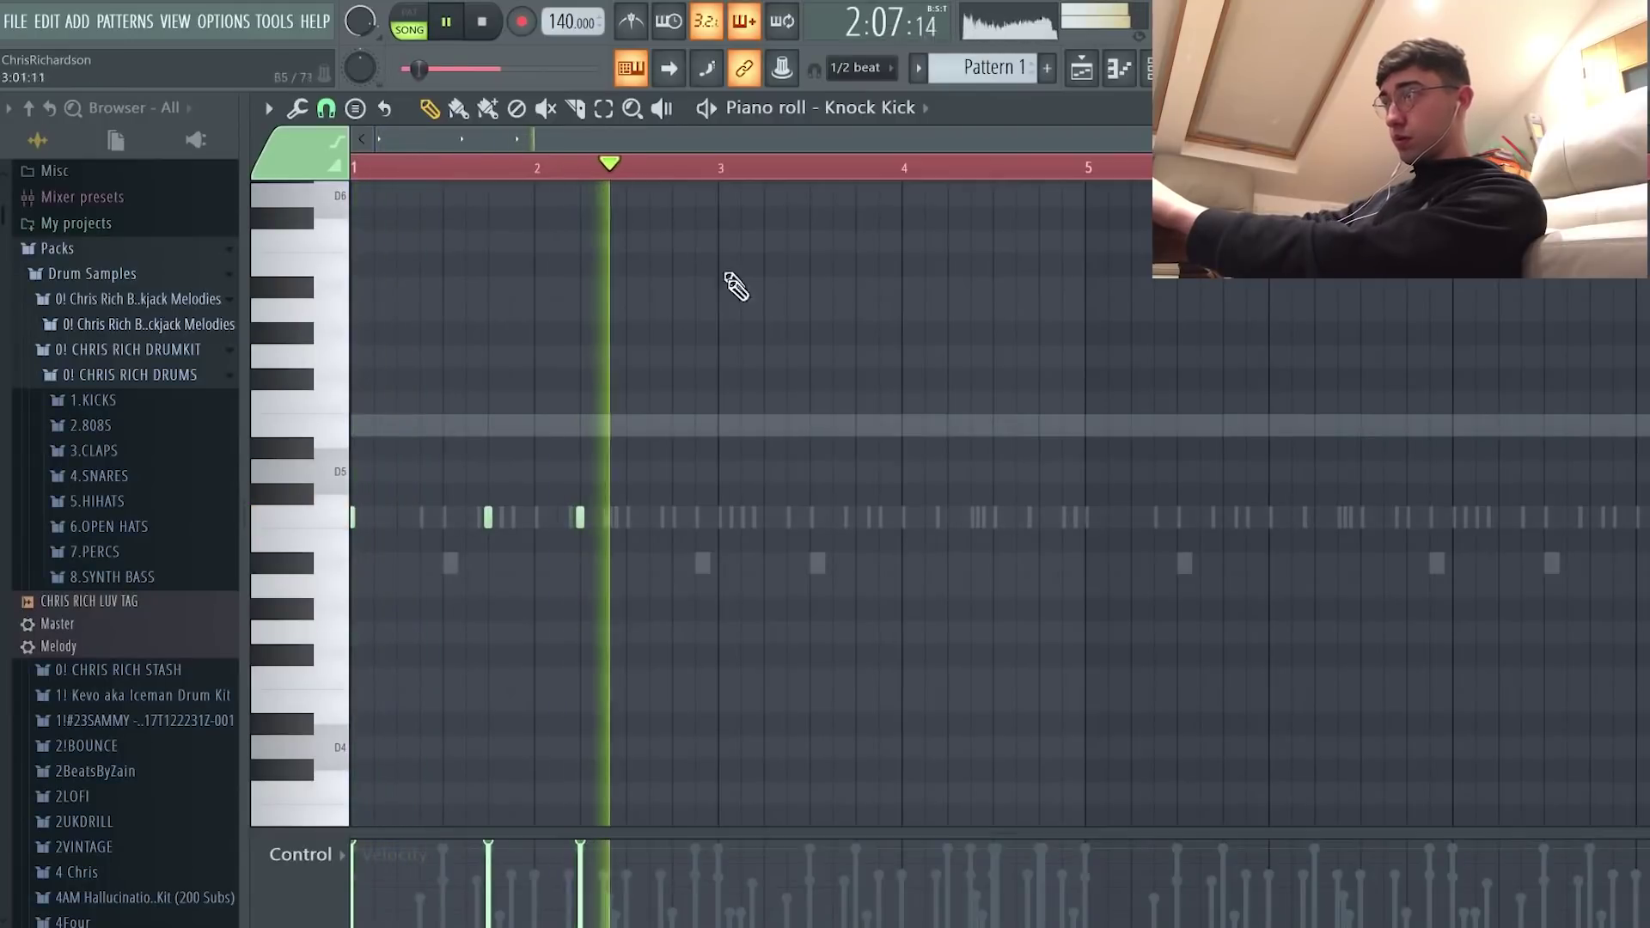
pyautogui.click(717, 516)
pyautogui.scroll(-2, 778, 551)
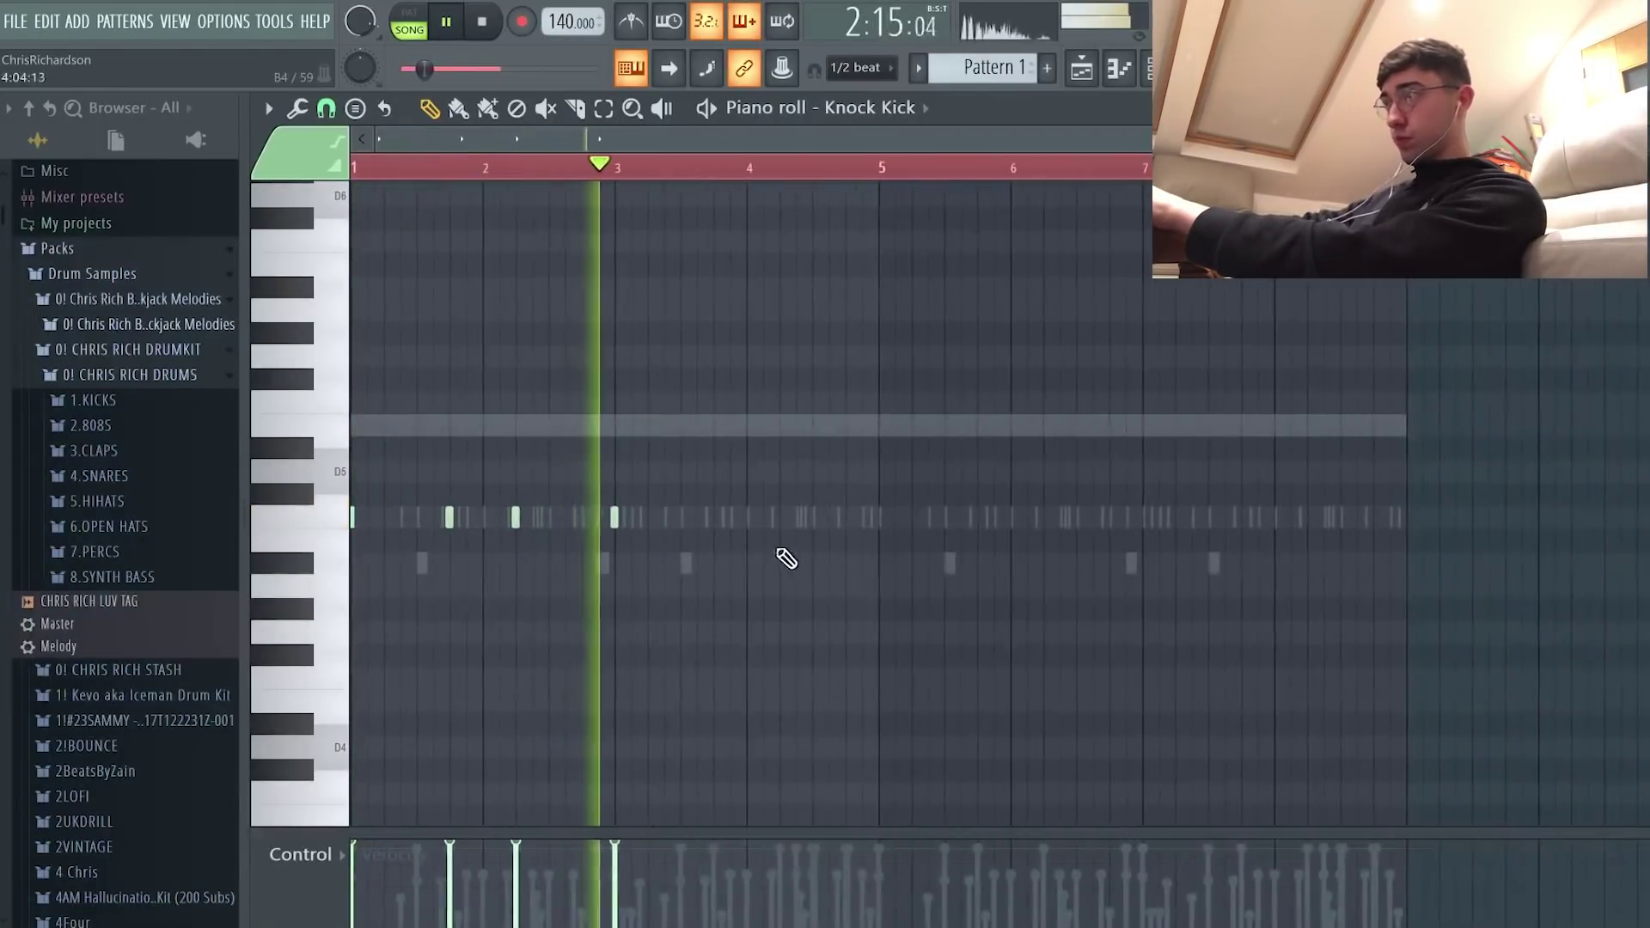
pyautogui.scroll(1, 780, 542)
pyautogui.click(783, 518)
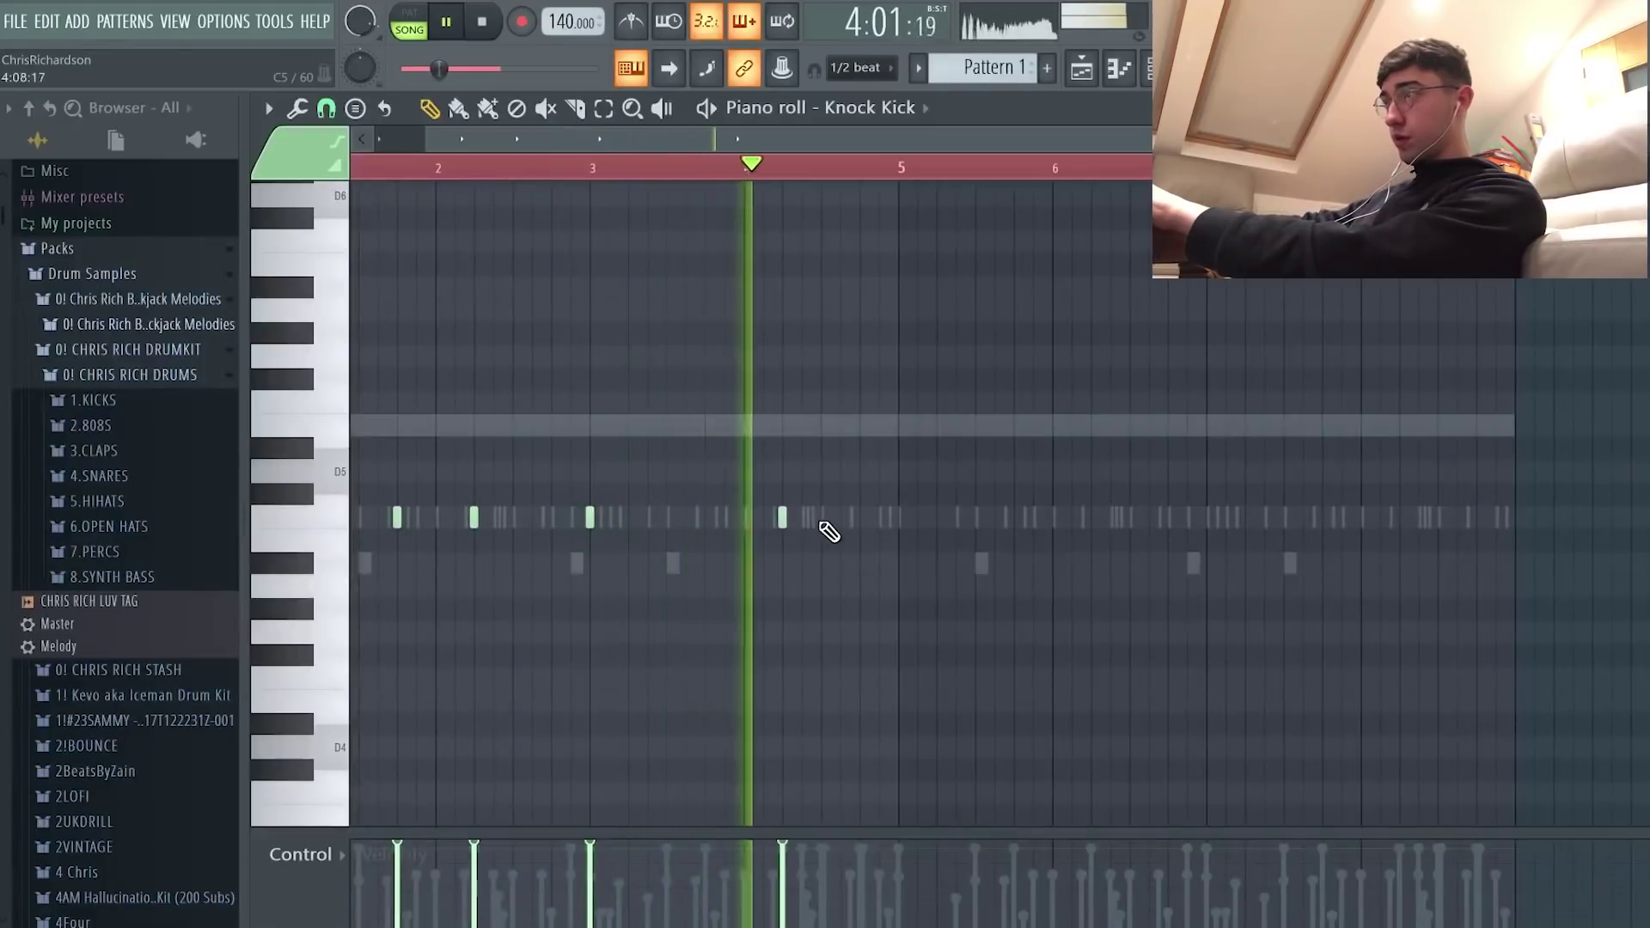
pyautogui.click(821, 518)
pyautogui.press('space')
pyautogui.click(676, 518)
pyautogui.press('space')
pyautogui.click(859, 520)
pyautogui.scroll(-1, 1014, 374)
# Step: Duplicate the Knock Kick notes from bars 1 to 4 into bars 5 to 8
pyautogui.hotkey('ctrl', 's')
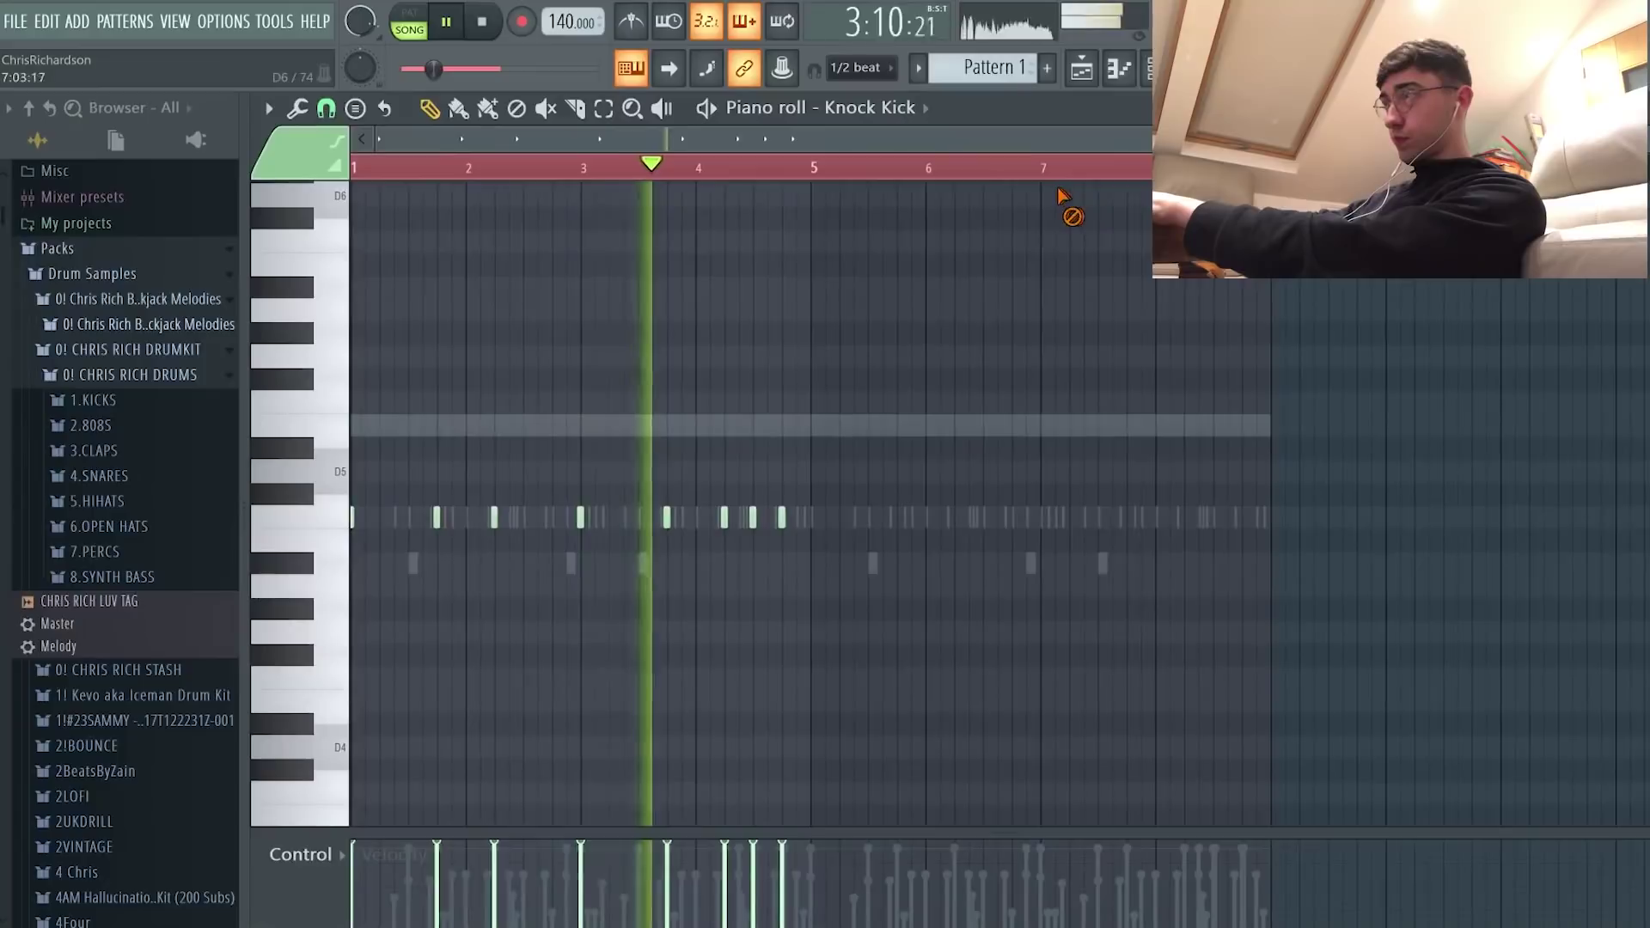
pyautogui.hotkey('ctrl', 'a')
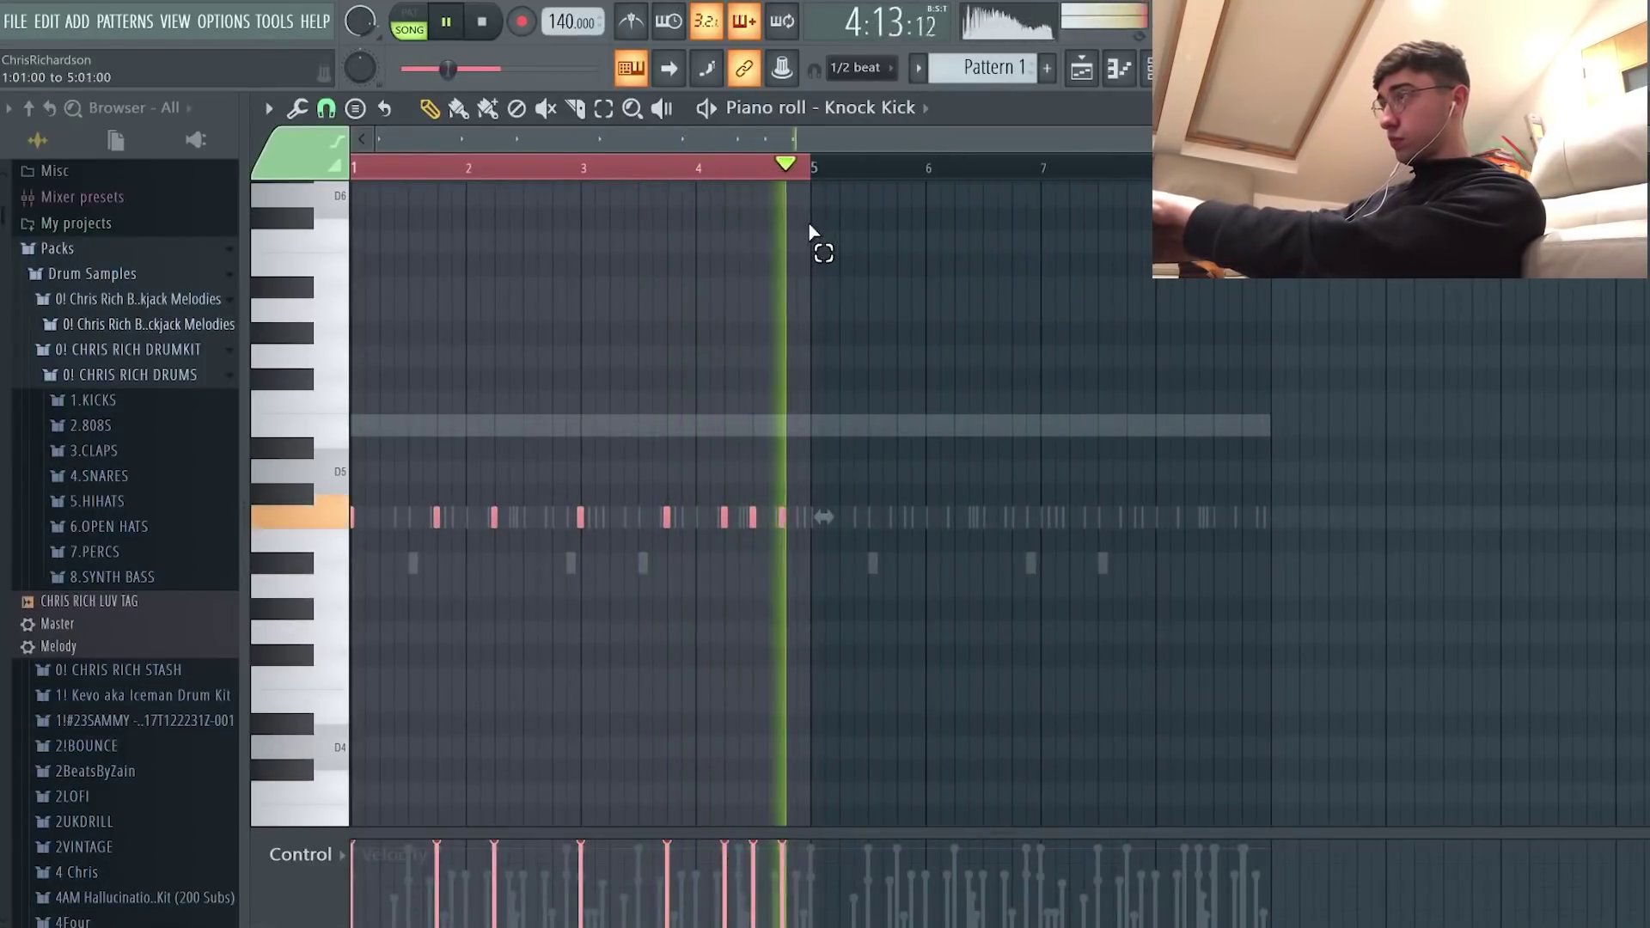
pyautogui.hotkey('ctrl', 'b')
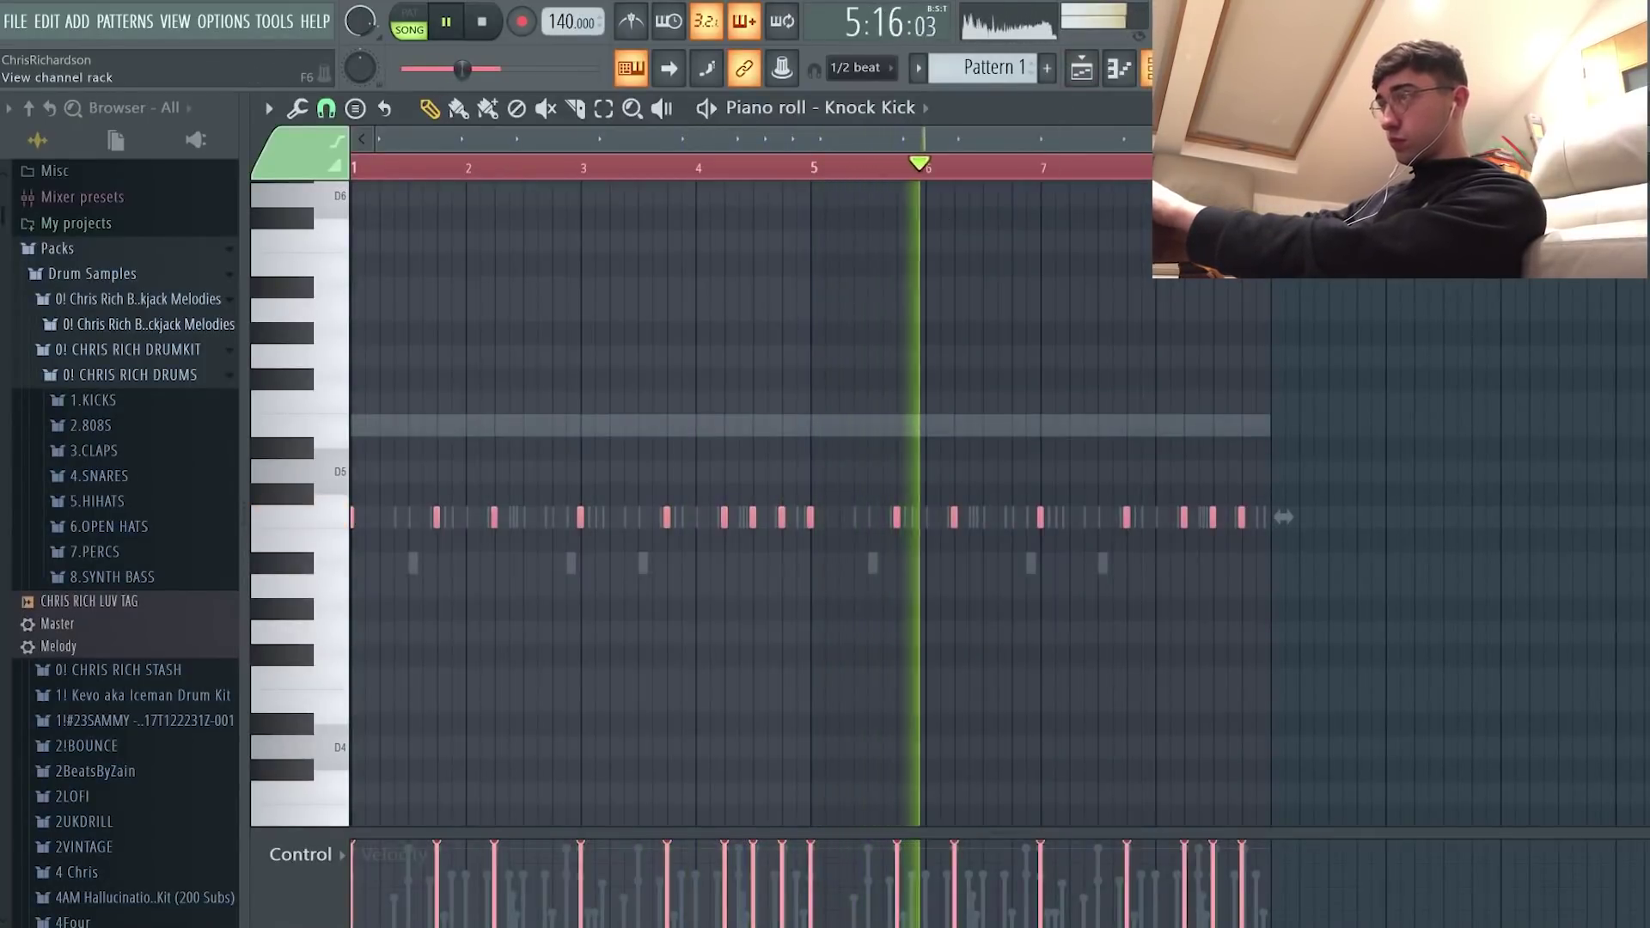
# Step: Open the Drill Snap channel's piano roll and add C5 hits at steps 9, 10, 11, 13 and 15 of bar 4
pyautogui.press('F6')
pyautogui.rightClick(685, 498)
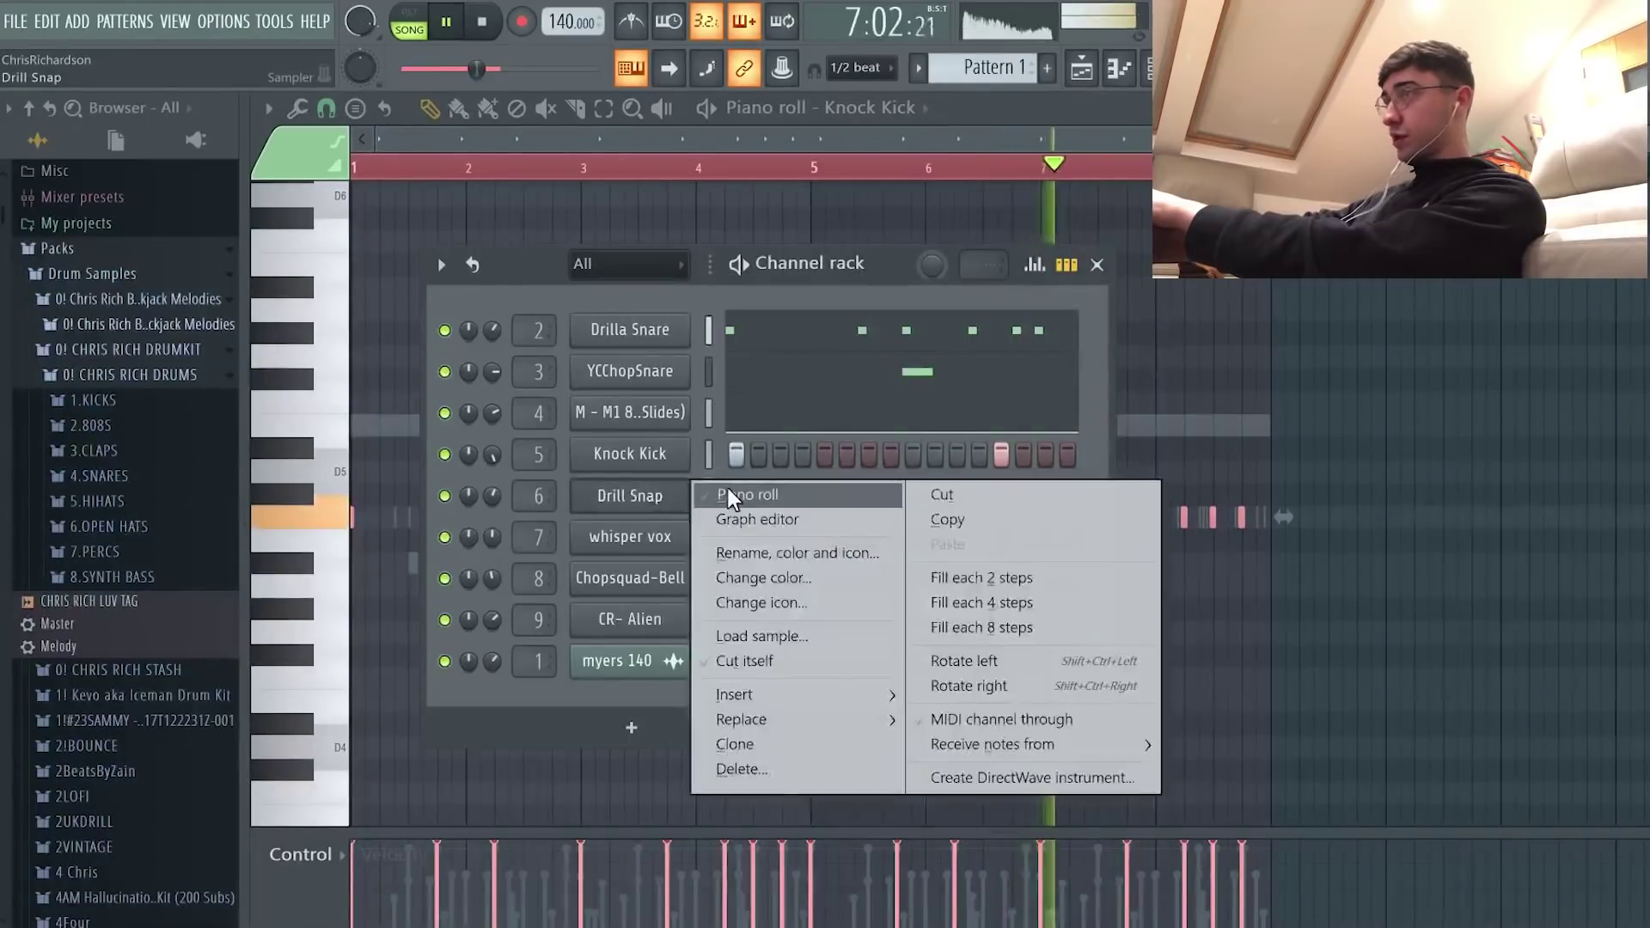
pyautogui.click(729, 488)
pyautogui.scroll(3, 770, 527)
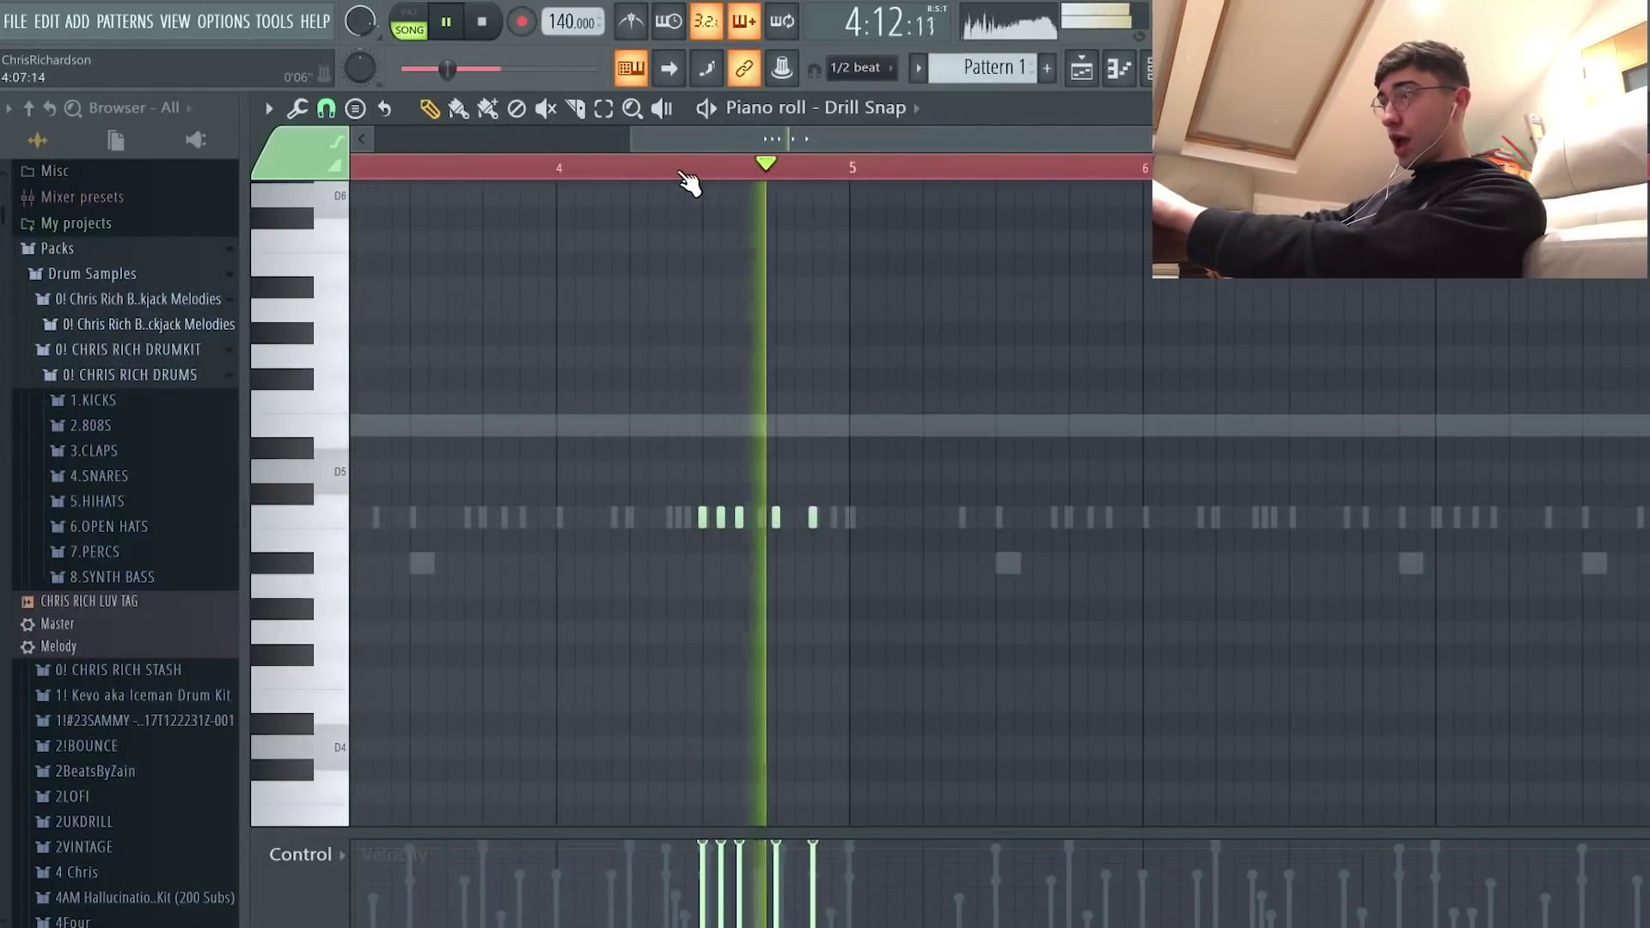
# Step: Audition the bar 4 snaps and reduce the first three hits' velocities so they ramp upward
pyautogui.press('space')
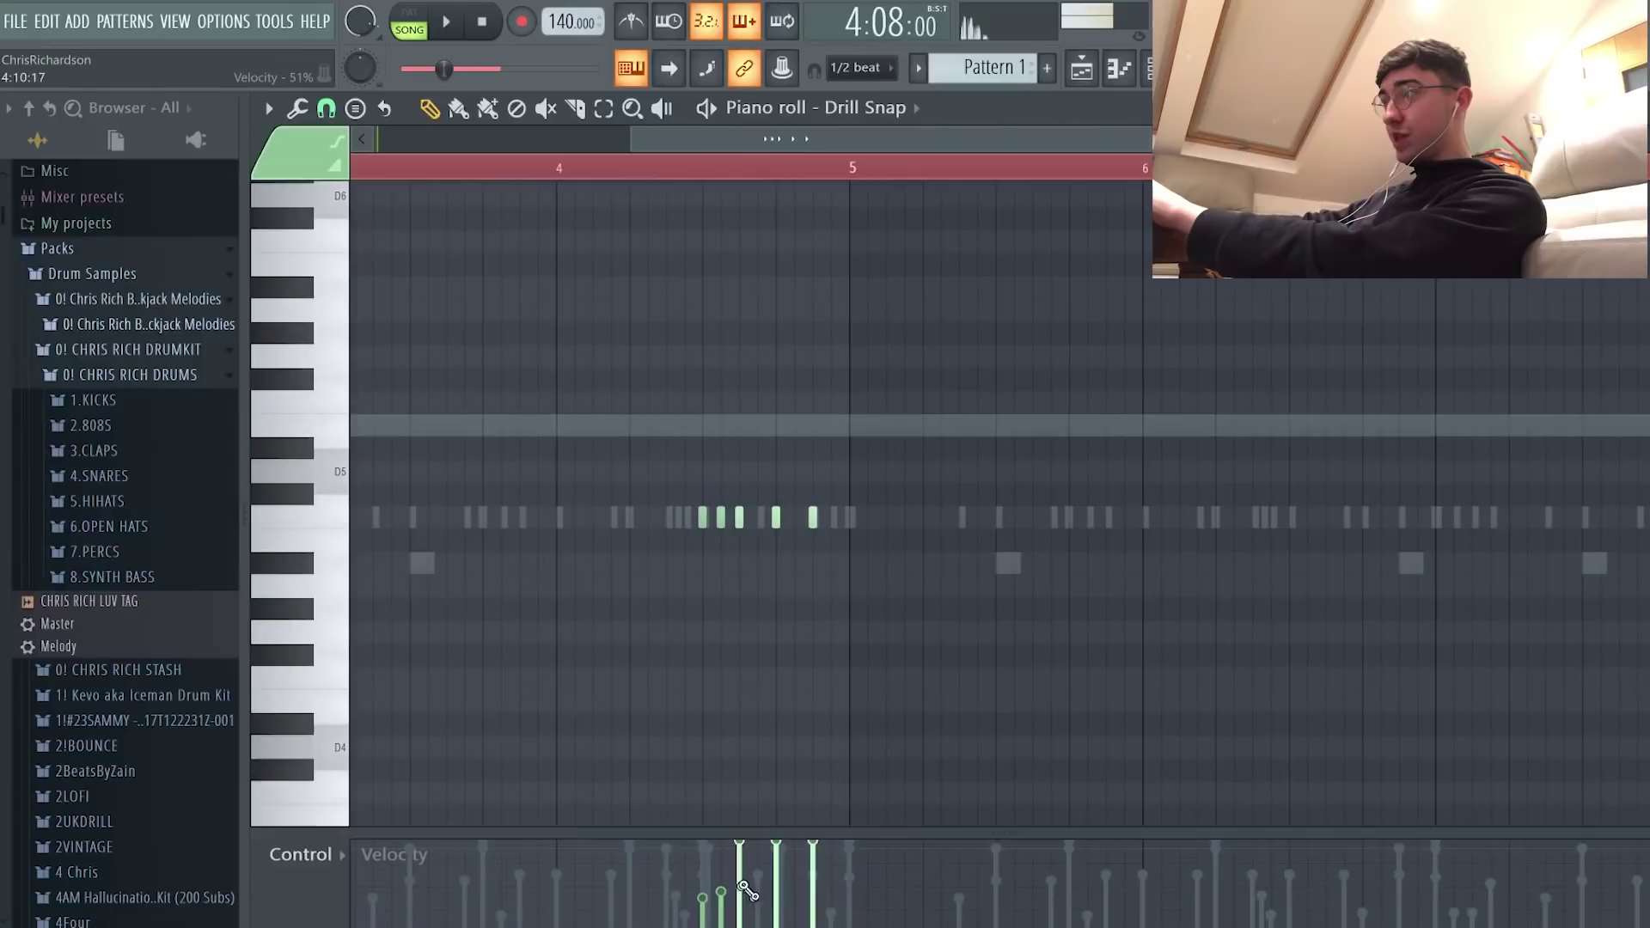
pyautogui.press('space')
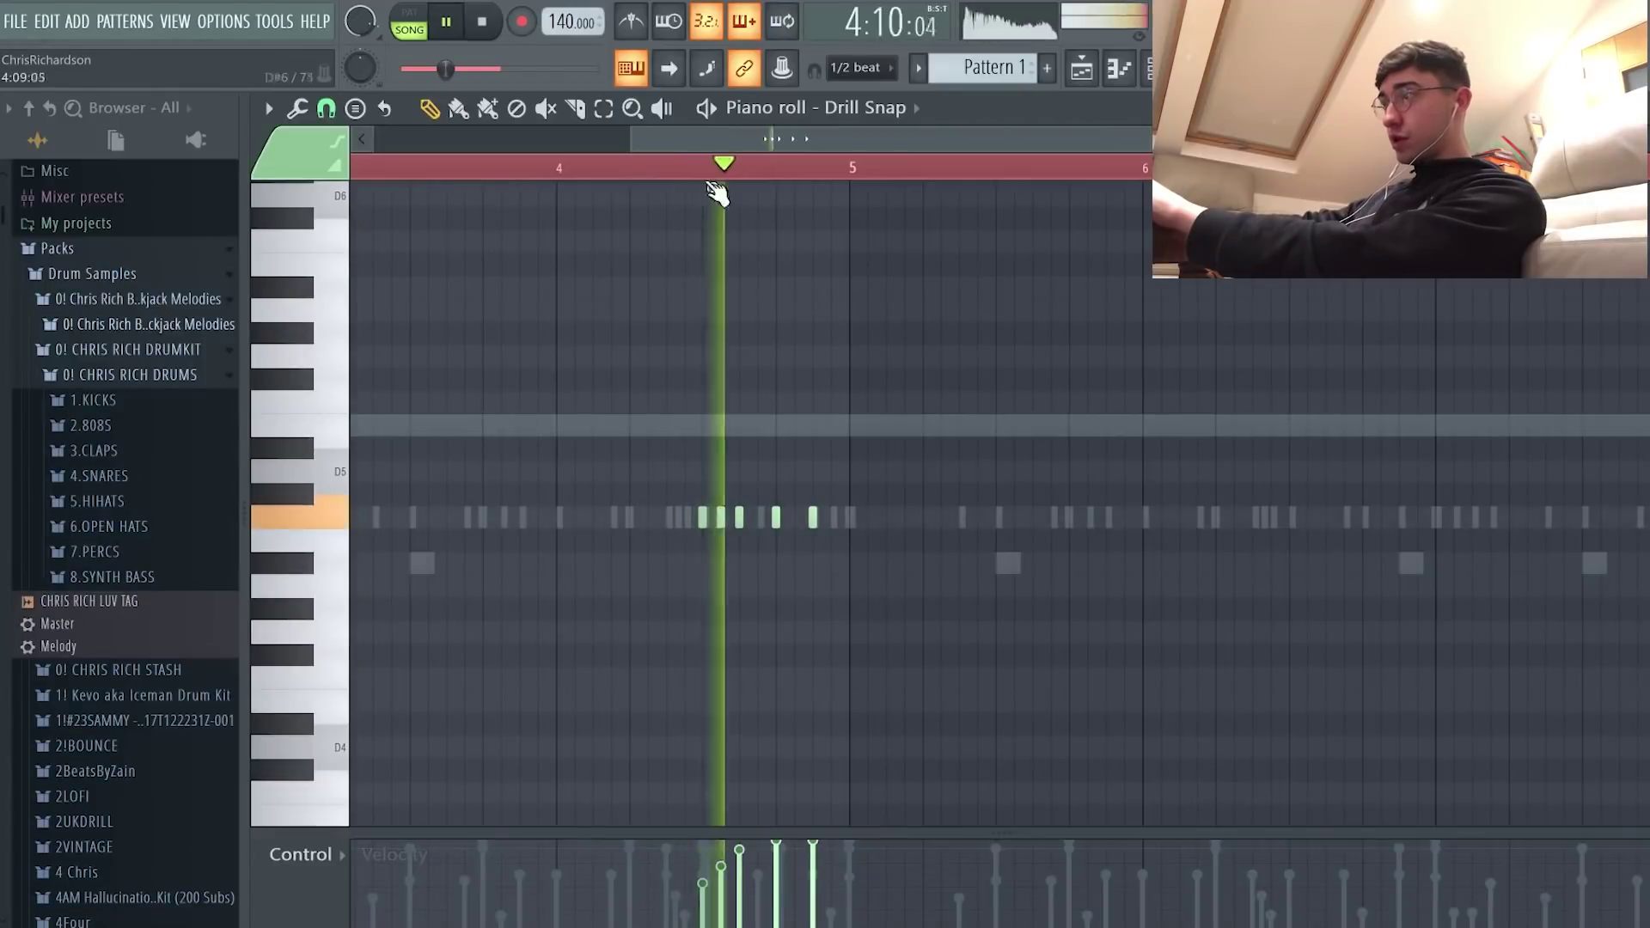
pyautogui.press('space')
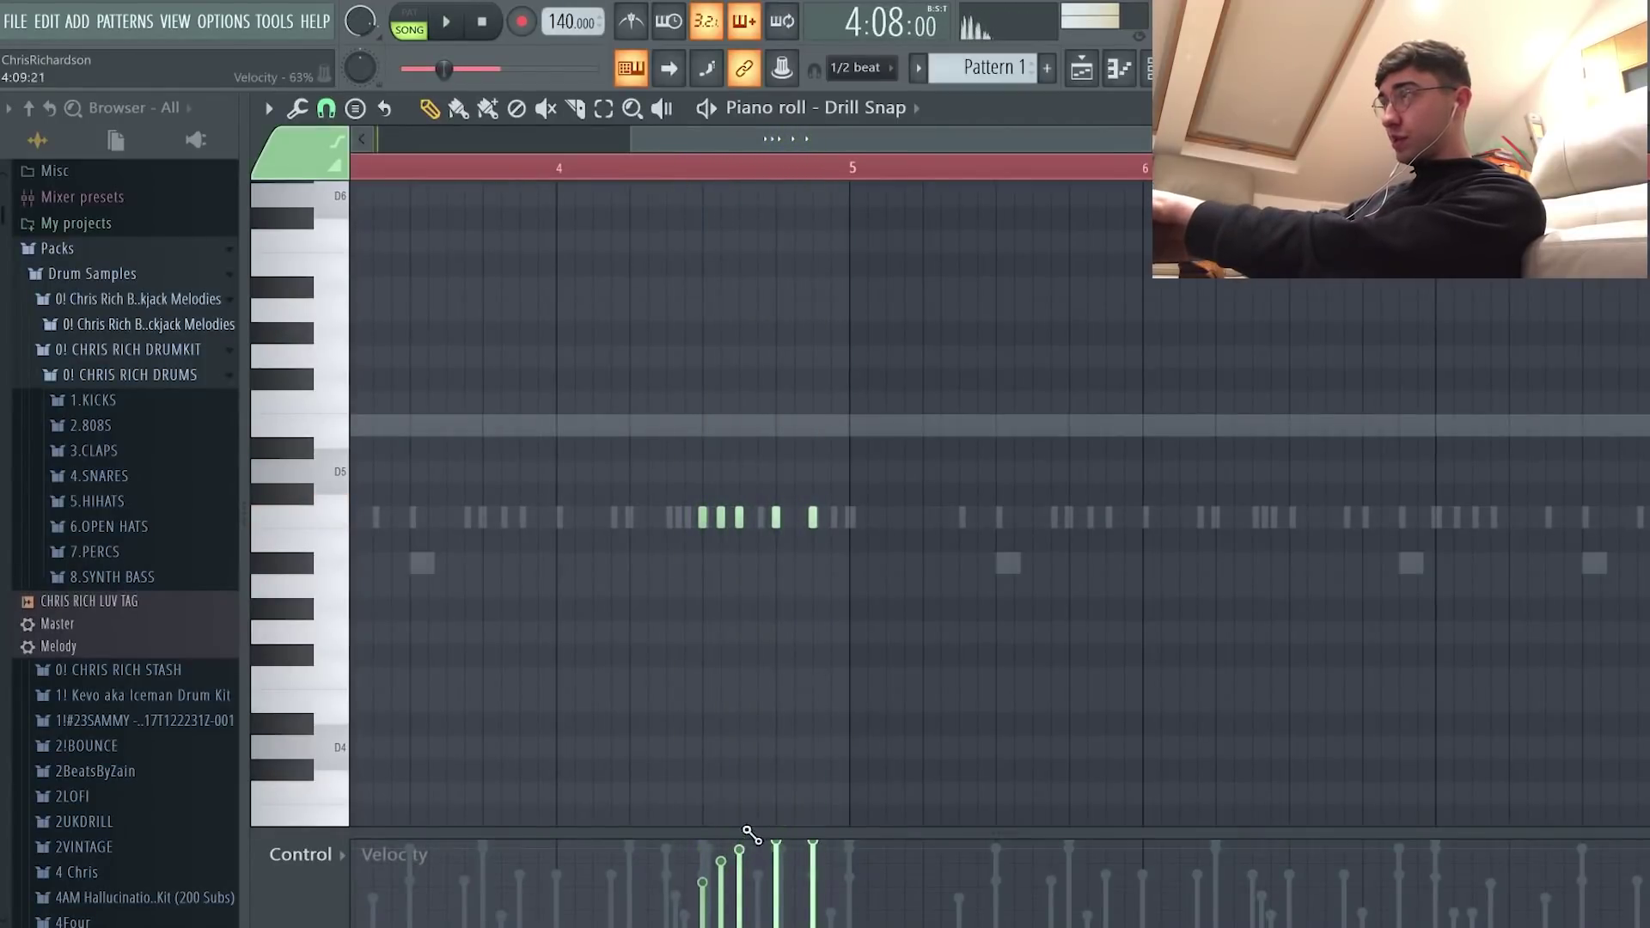
# Step: Duplicate the five-hit Drill Snap pattern from bar 4 into bar 8
pyautogui.scroll(-4, 933, 296)
pyautogui.moveTo(1063, 172); pyautogui.dragTo(800, 199)
pyautogui.hotkey('ctrl', 'b')
pyautogui.hotkey('ctrl', 'a')
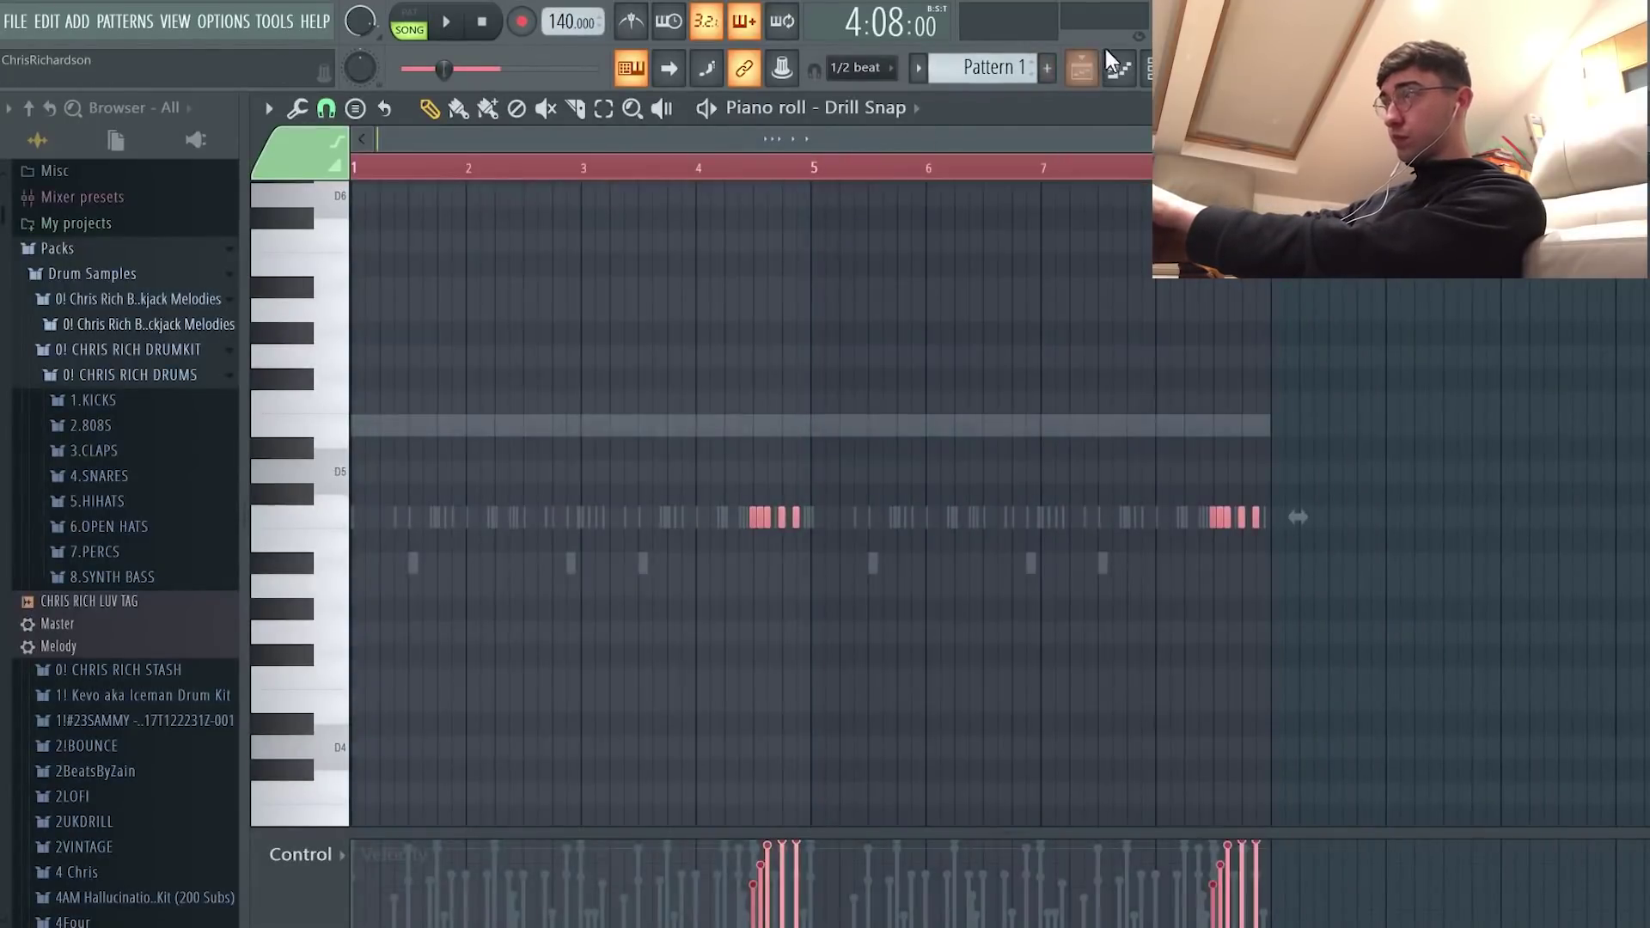
# Step: Place a whisper vox hit on step 1, set its channel volume to about 49% and play the beat from the start
pyautogui.press('space')
pyautogui.click(1157, 68)
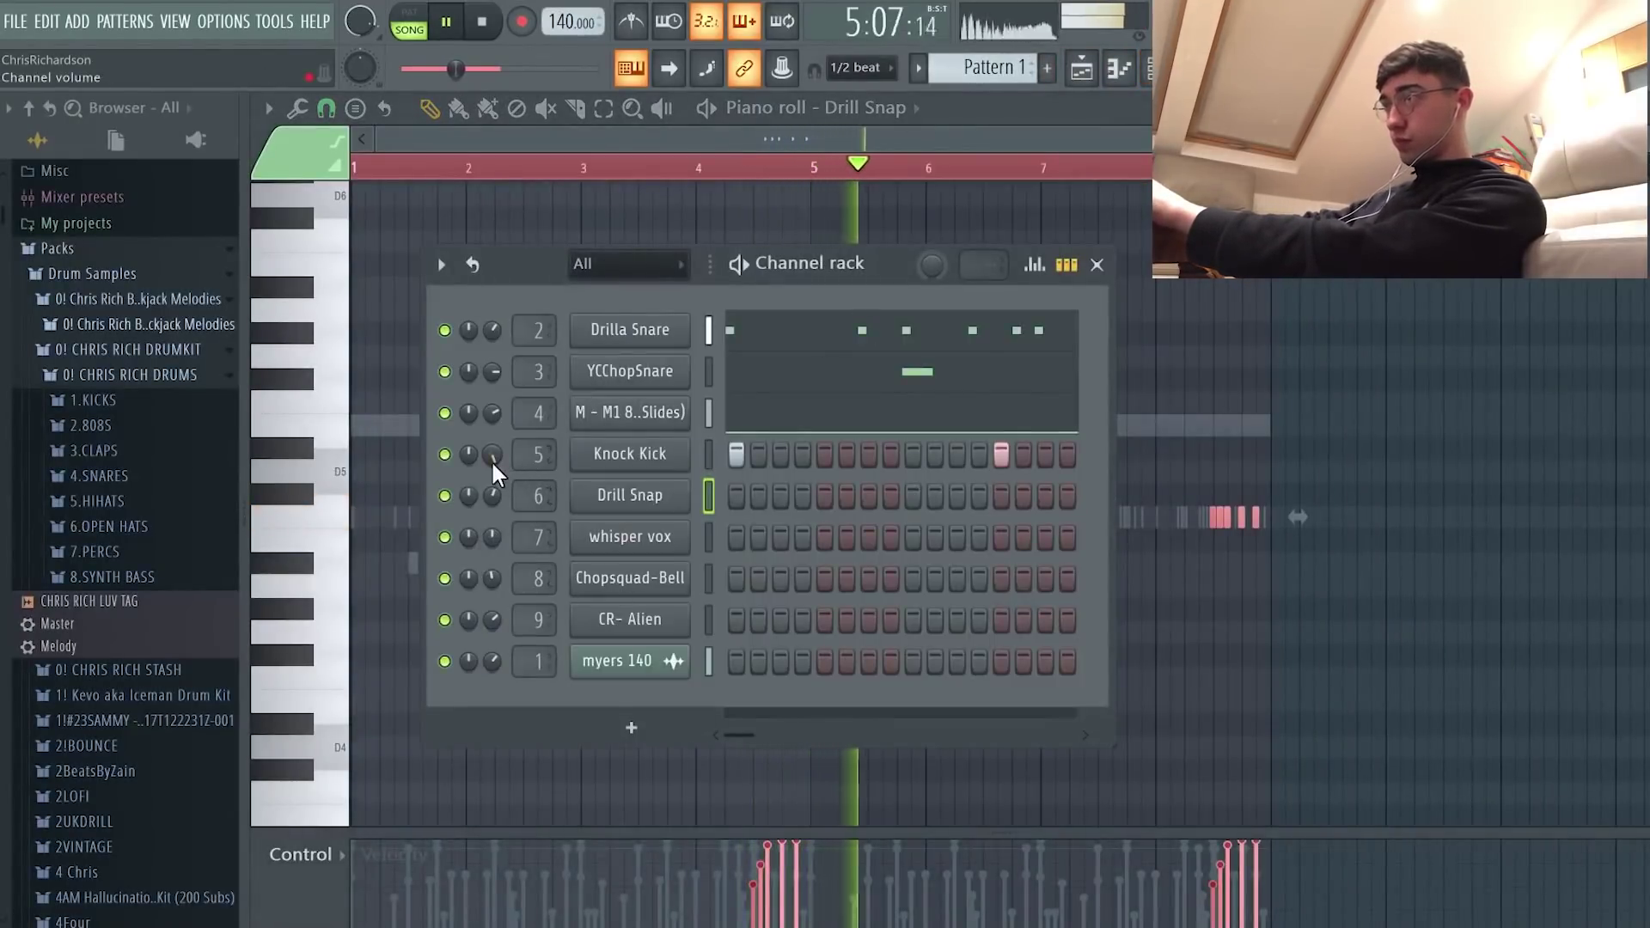
pyautogui.press('space')
pyautogui.click(737, 537)
pyautogui.press('space')
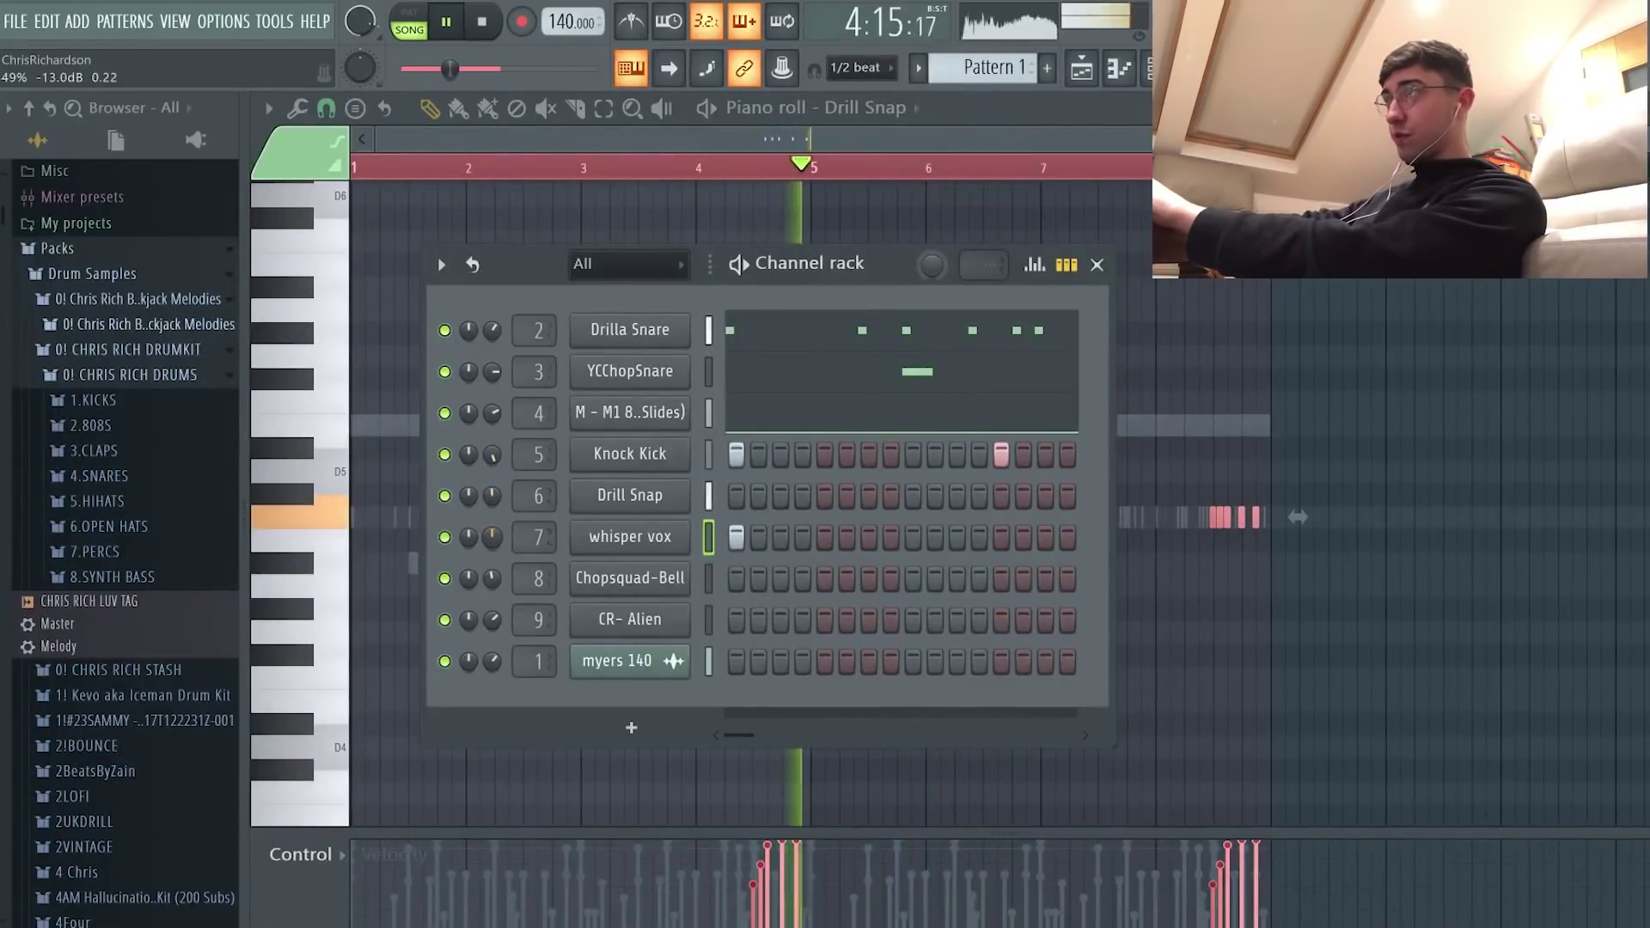
pyautogui.click(482, 24)
pyautogui.click(454, 31)
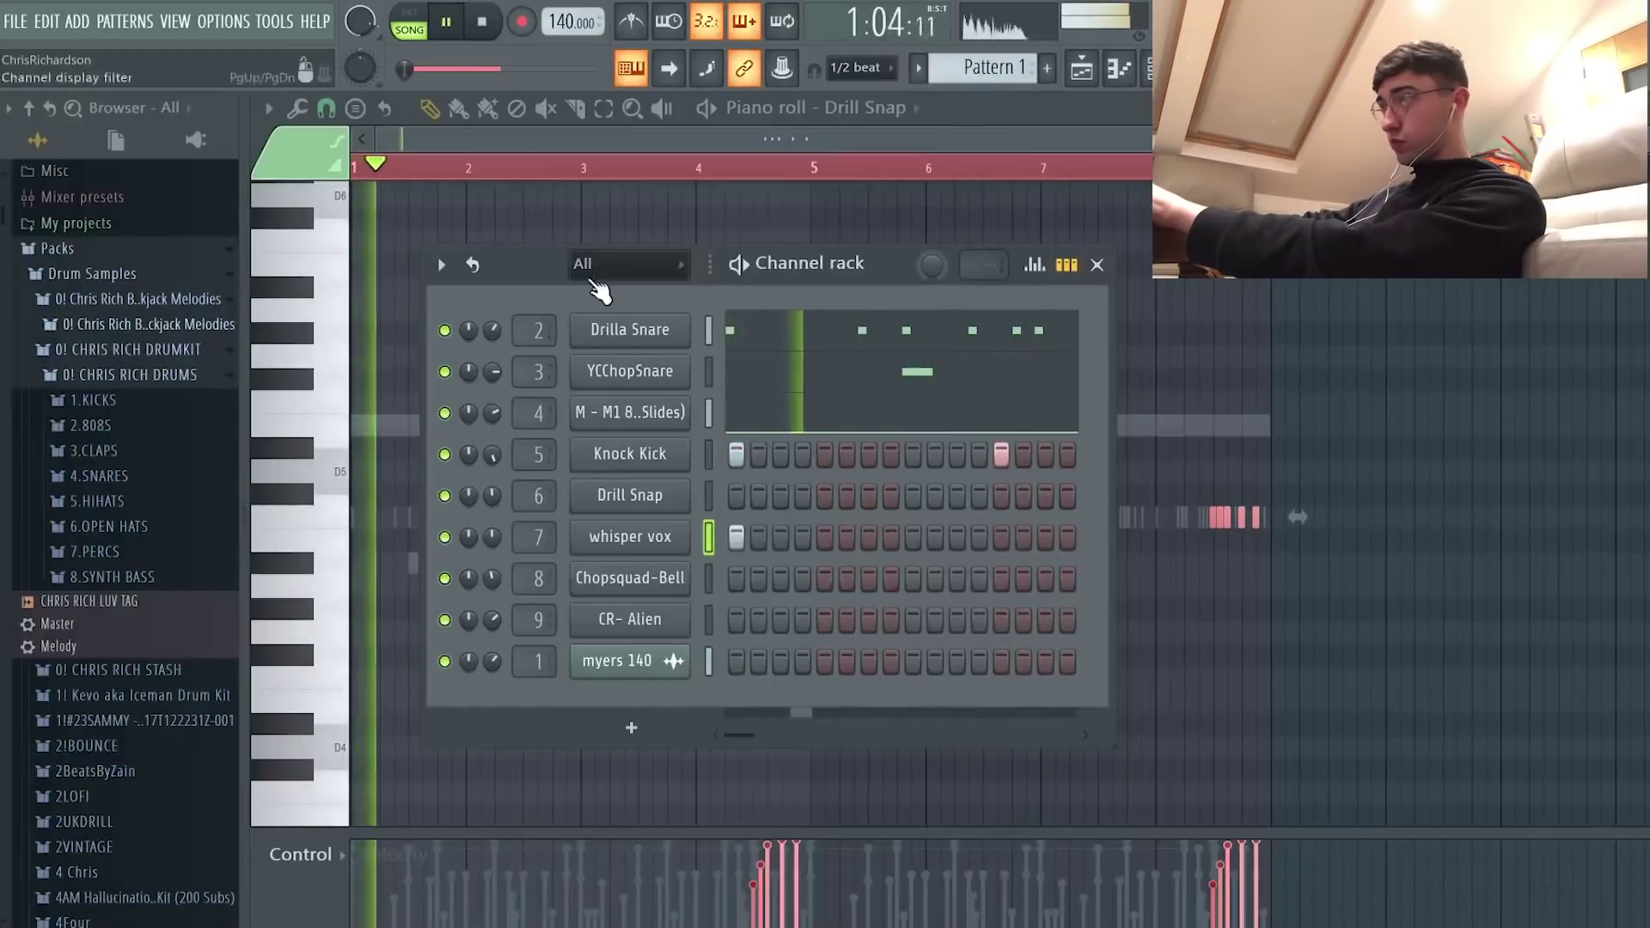
# Step: Preview the Chopsquad-Bell channel, open its piano roll and place a D#4 note on step 1 of bar 1
pyautogui.rightClick(686, 526)
pyautogui.click(632, 577)
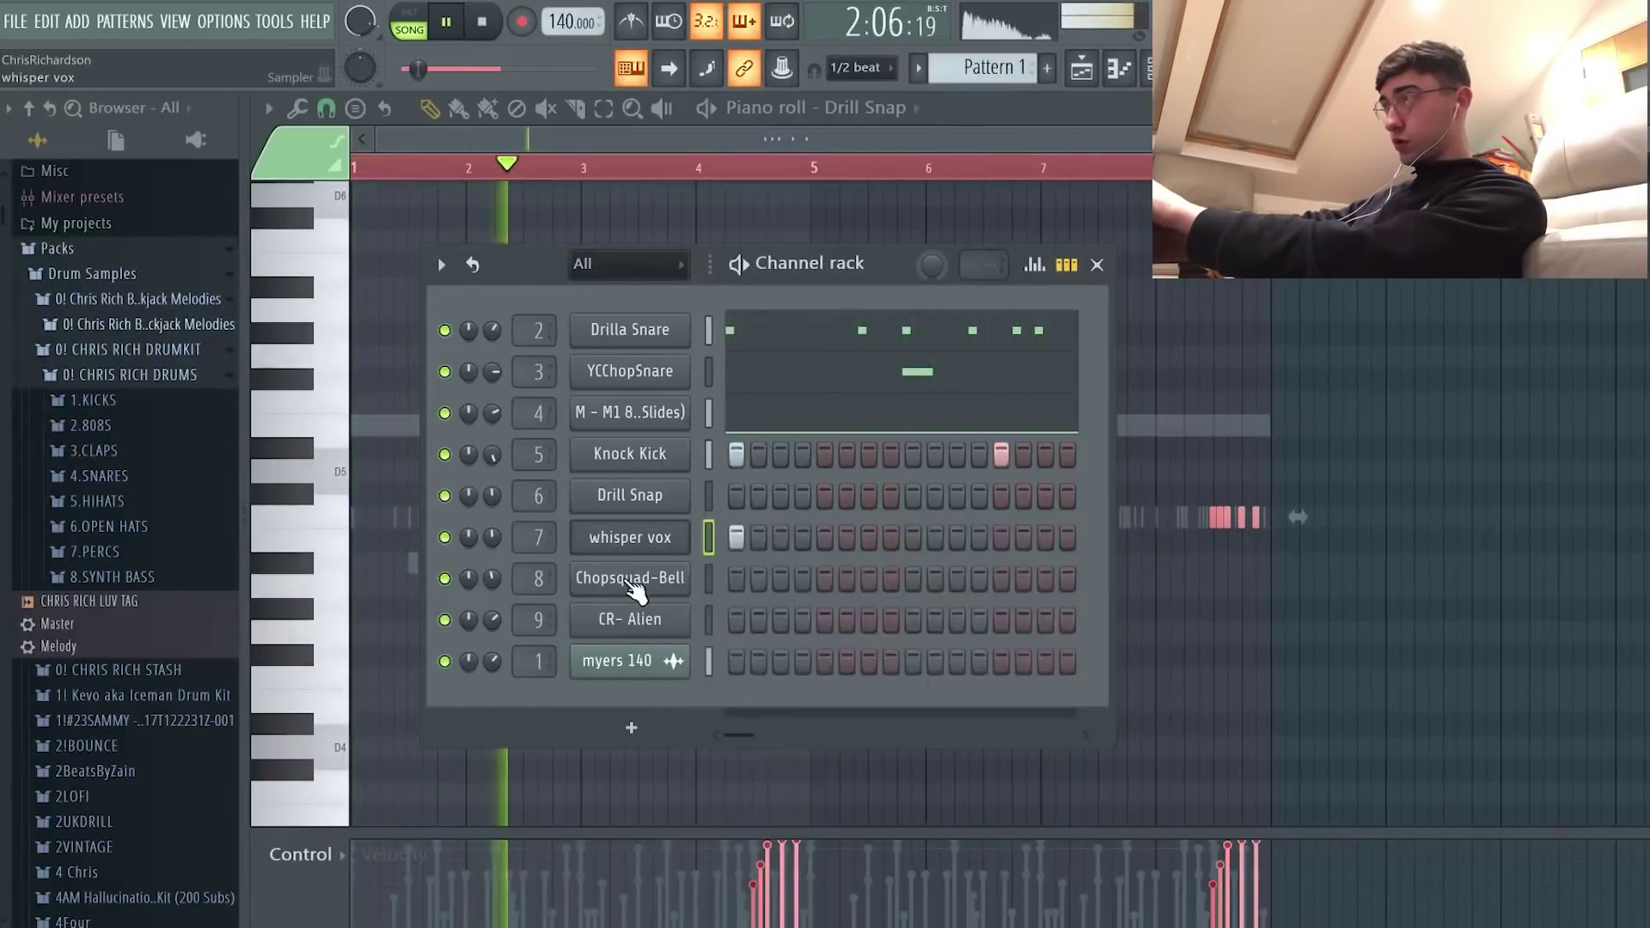
pyautogui.click(631, 577)
pyautogui.click(1160, 293)
pyautogui.press('space')
pyautogui.rightClick(698, 573)
pyautogui.click(731, 578)
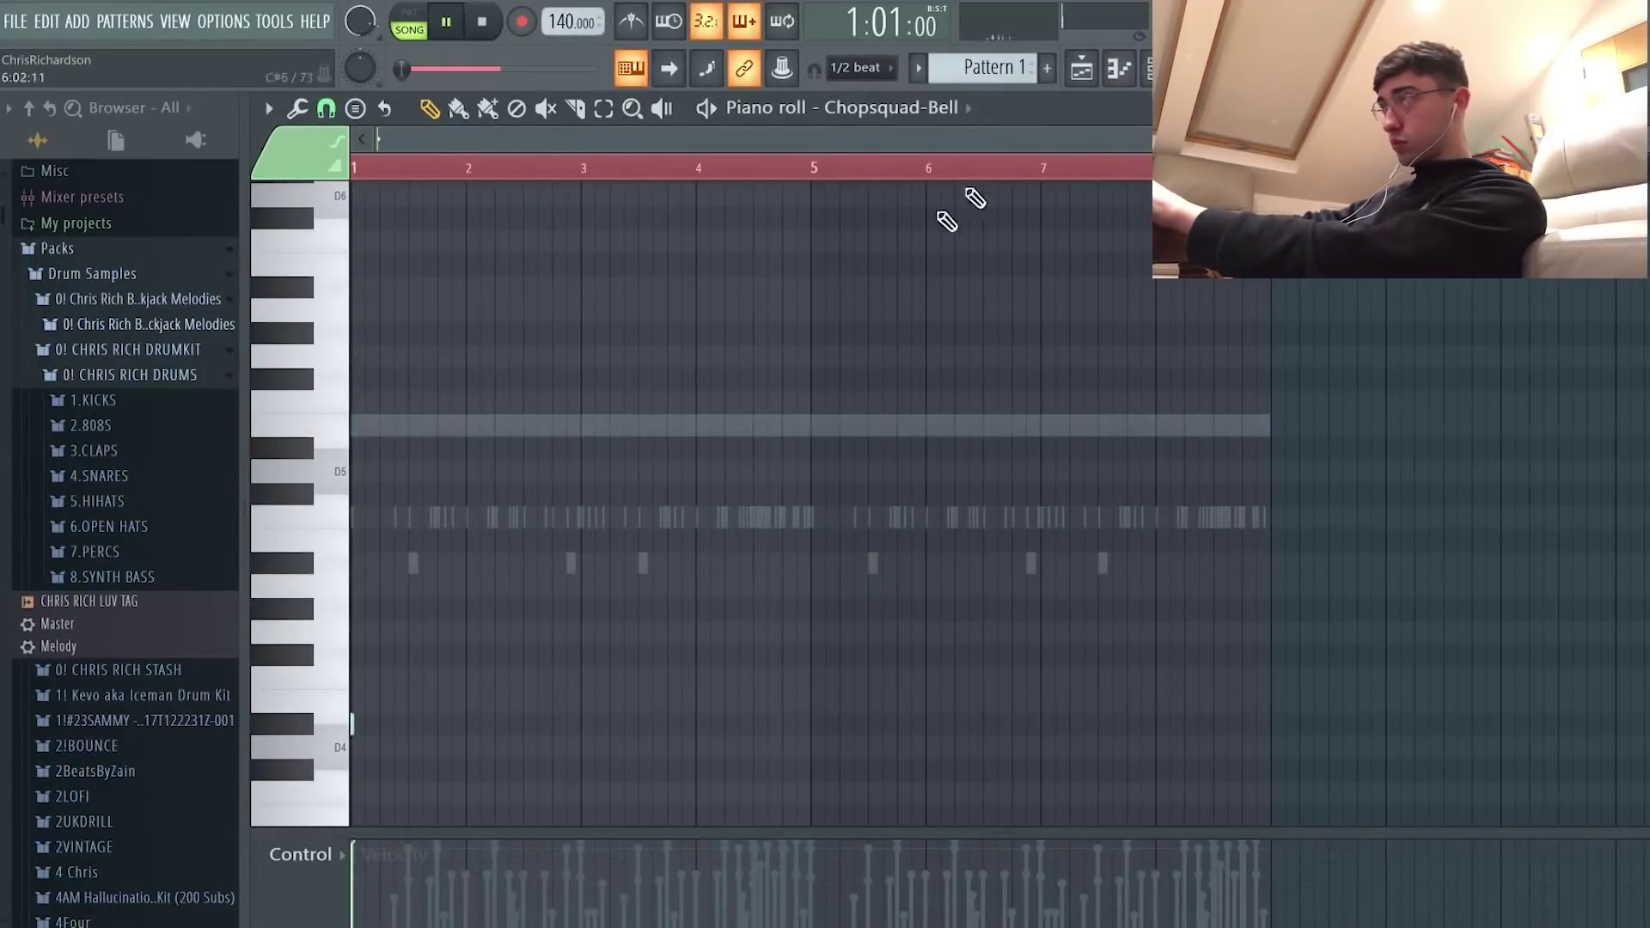
# Step: Play back the bell and add another D#4 note on step 1 of bar 5
pyautogui.press('space')
pyautogui.press('F6')
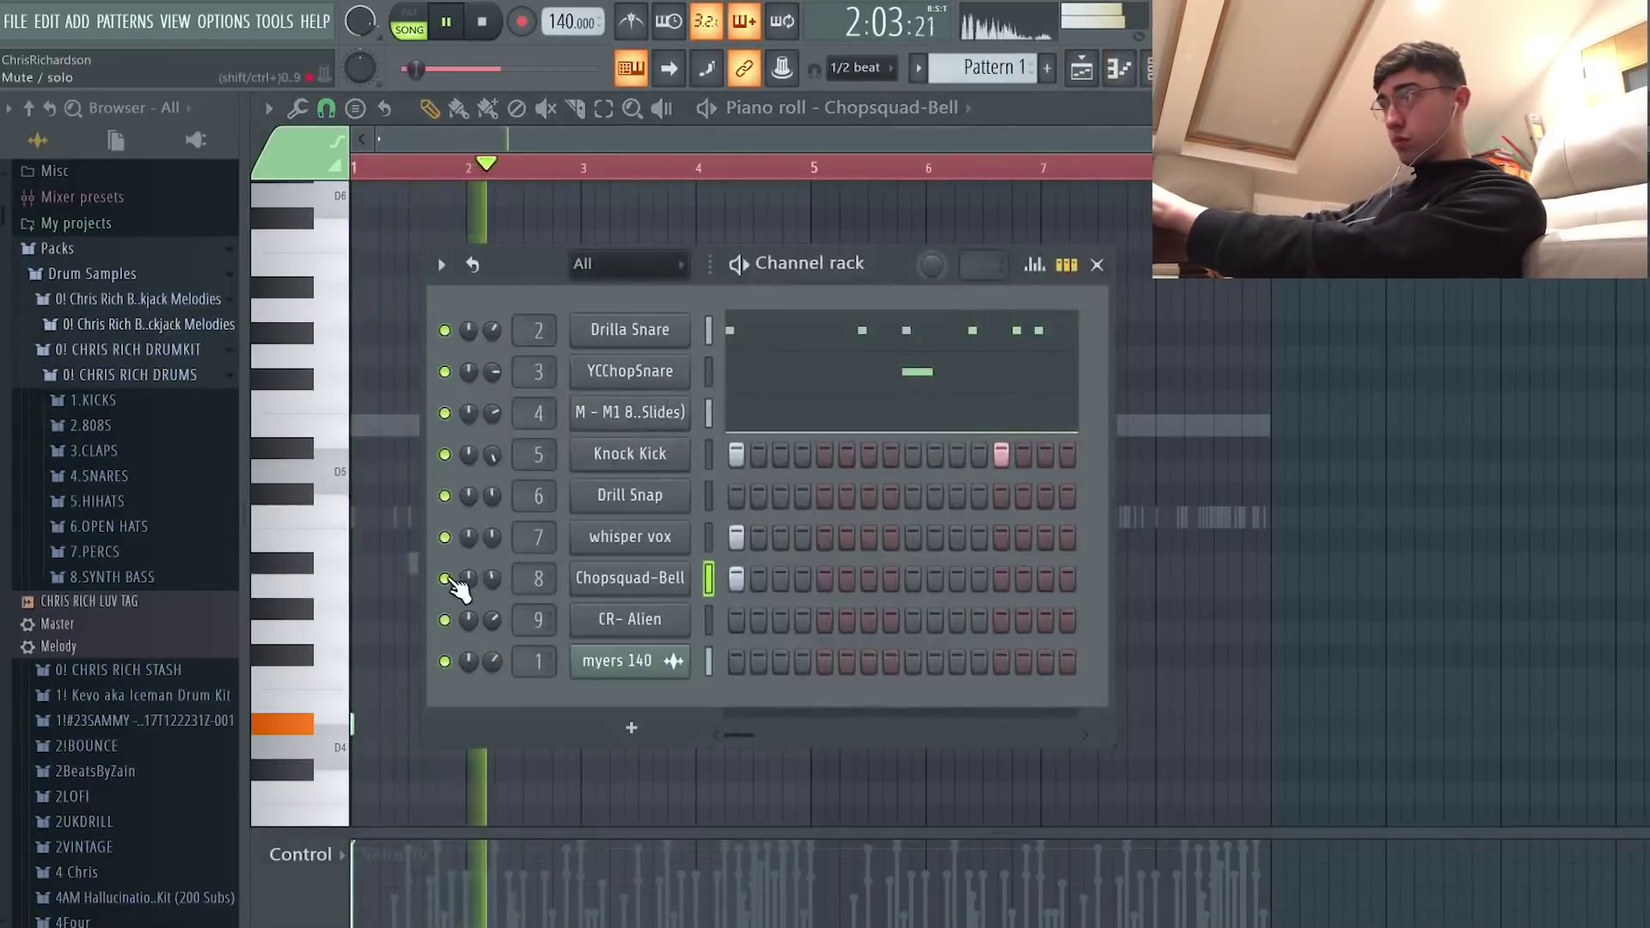
pyautogui.moveTo(801, 758); pyautogui.dragTo(811, 718)
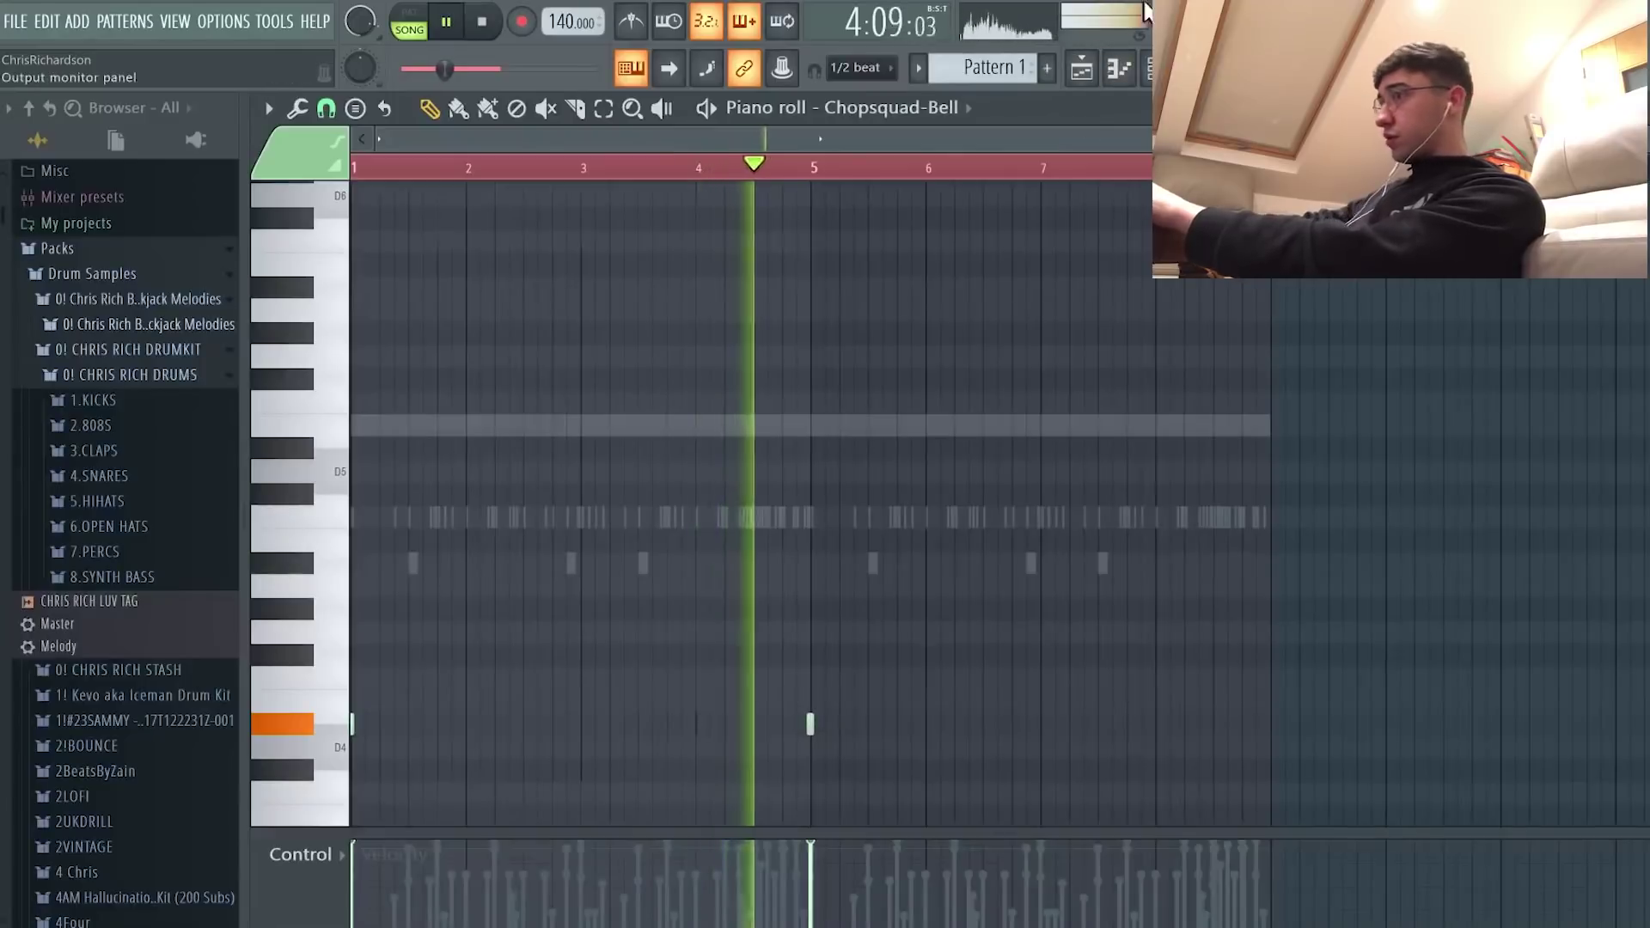
# Step: Adjust the sample Trim in the Chopsquad-Bell channel's sampler settings
pyautogui.press('F6')
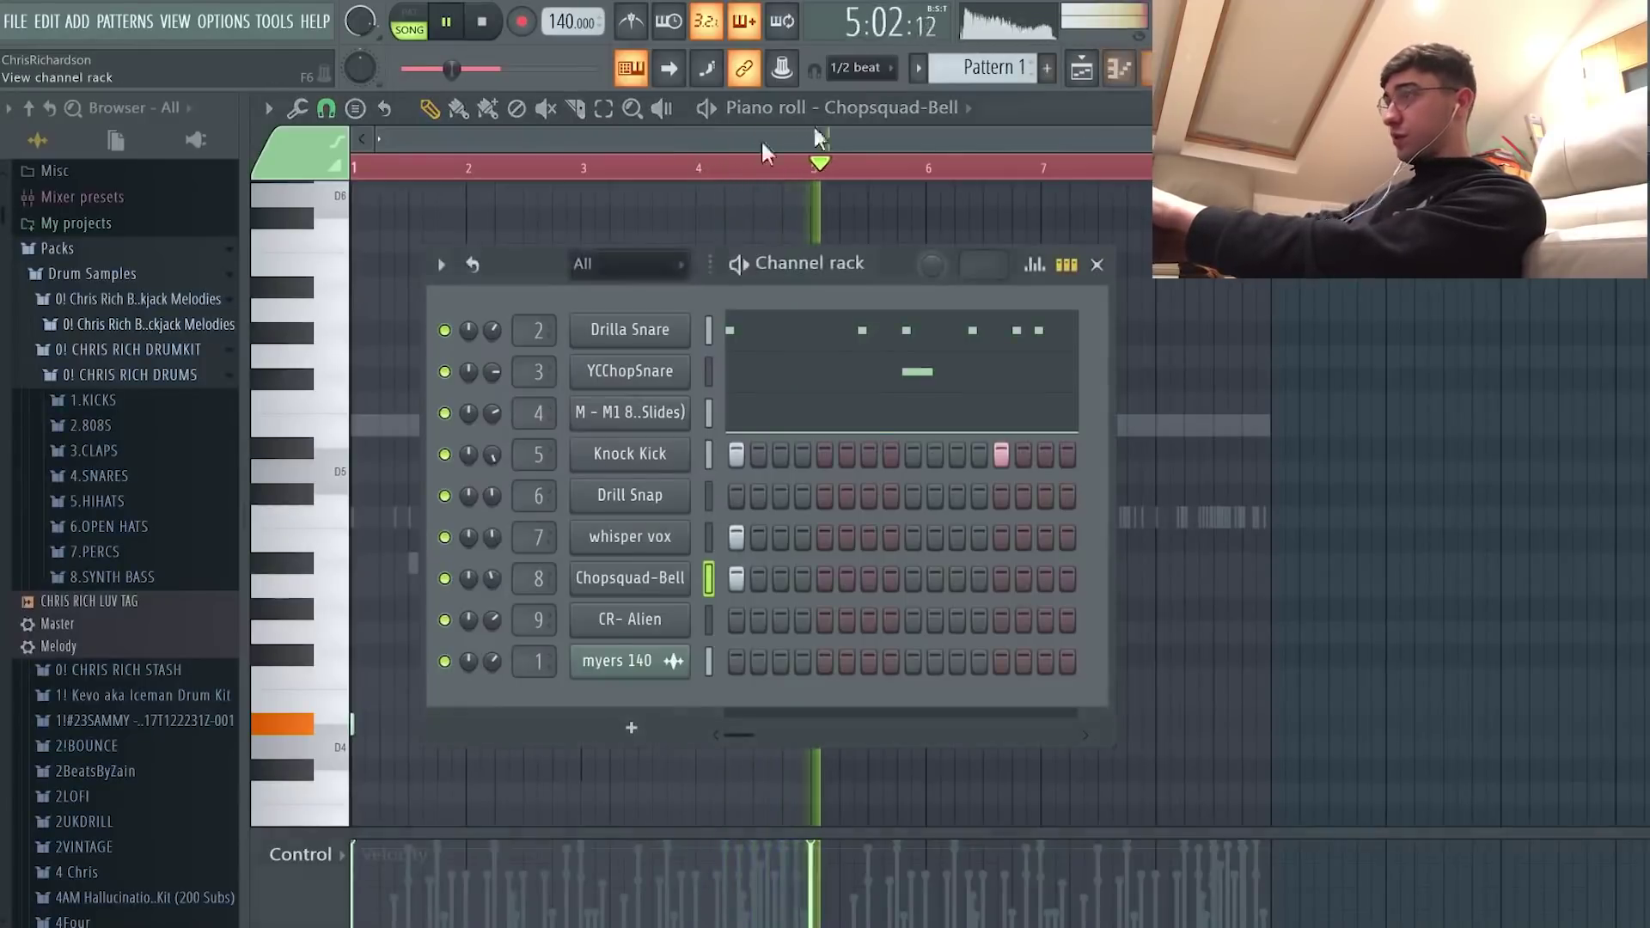
pyautogui.click(667, 587)
pyautogui.moveTo(1128, 664); pyautogui.dragTo(1128, 636)
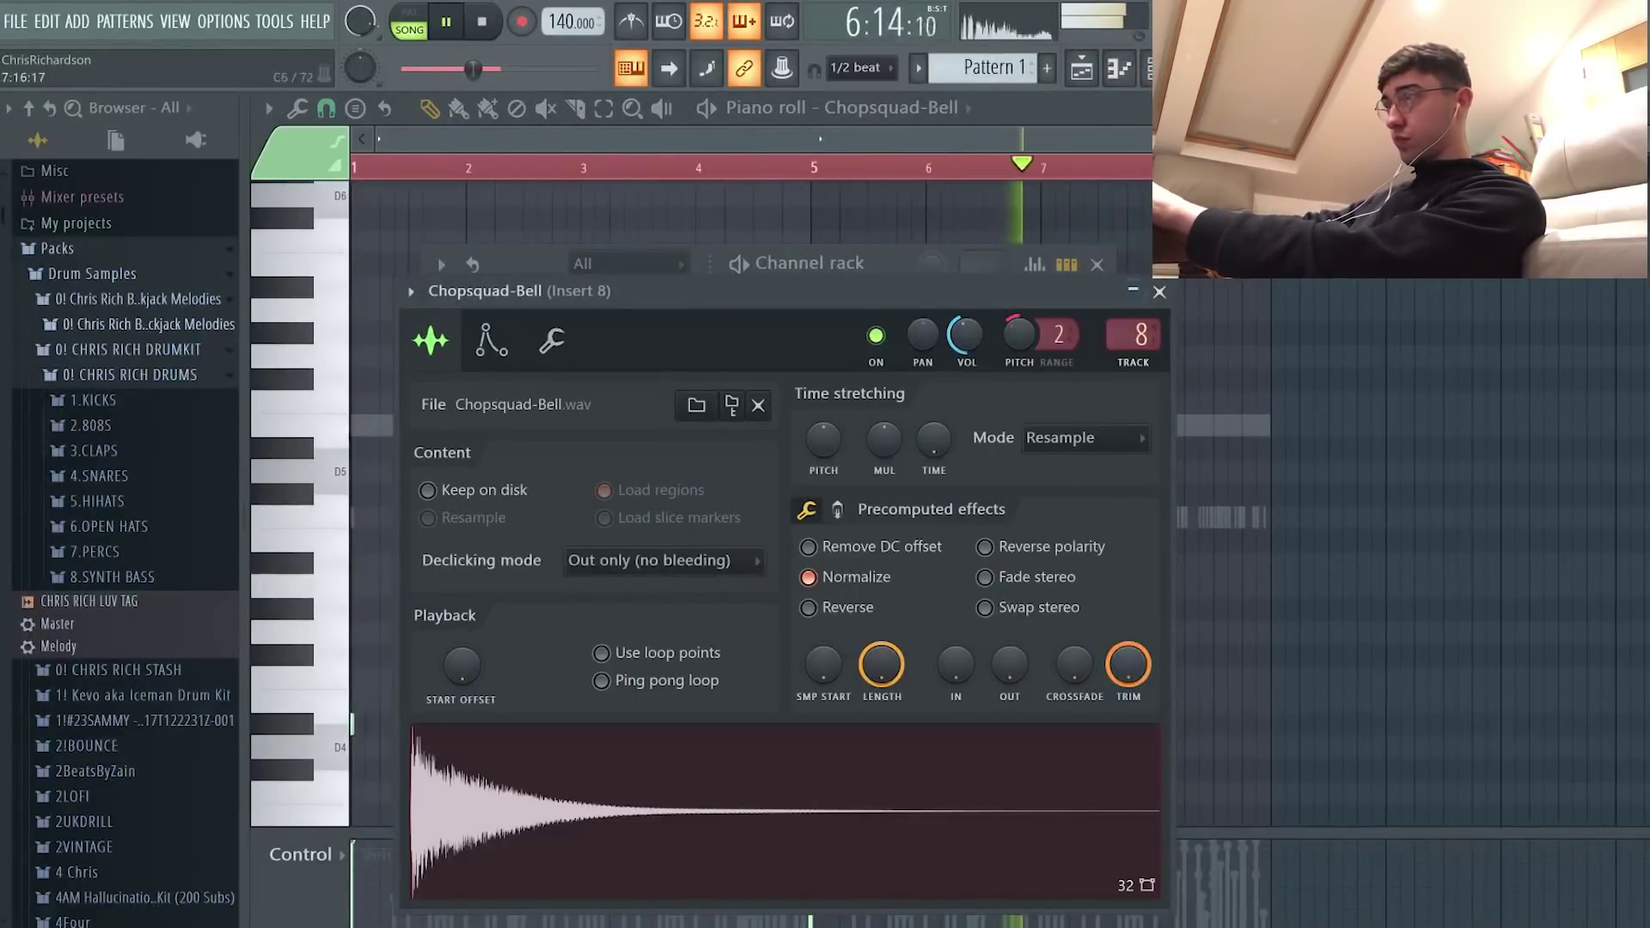
pyautogui.click(1160, 292)
# Step: Open the CR- Alien channel's piano roll and place C5 hits on step 1 of bars 4 and 8
pyautogui.rightClick(697, 610)
pyautogui.click(718, 617)
pyautogui.press('space')
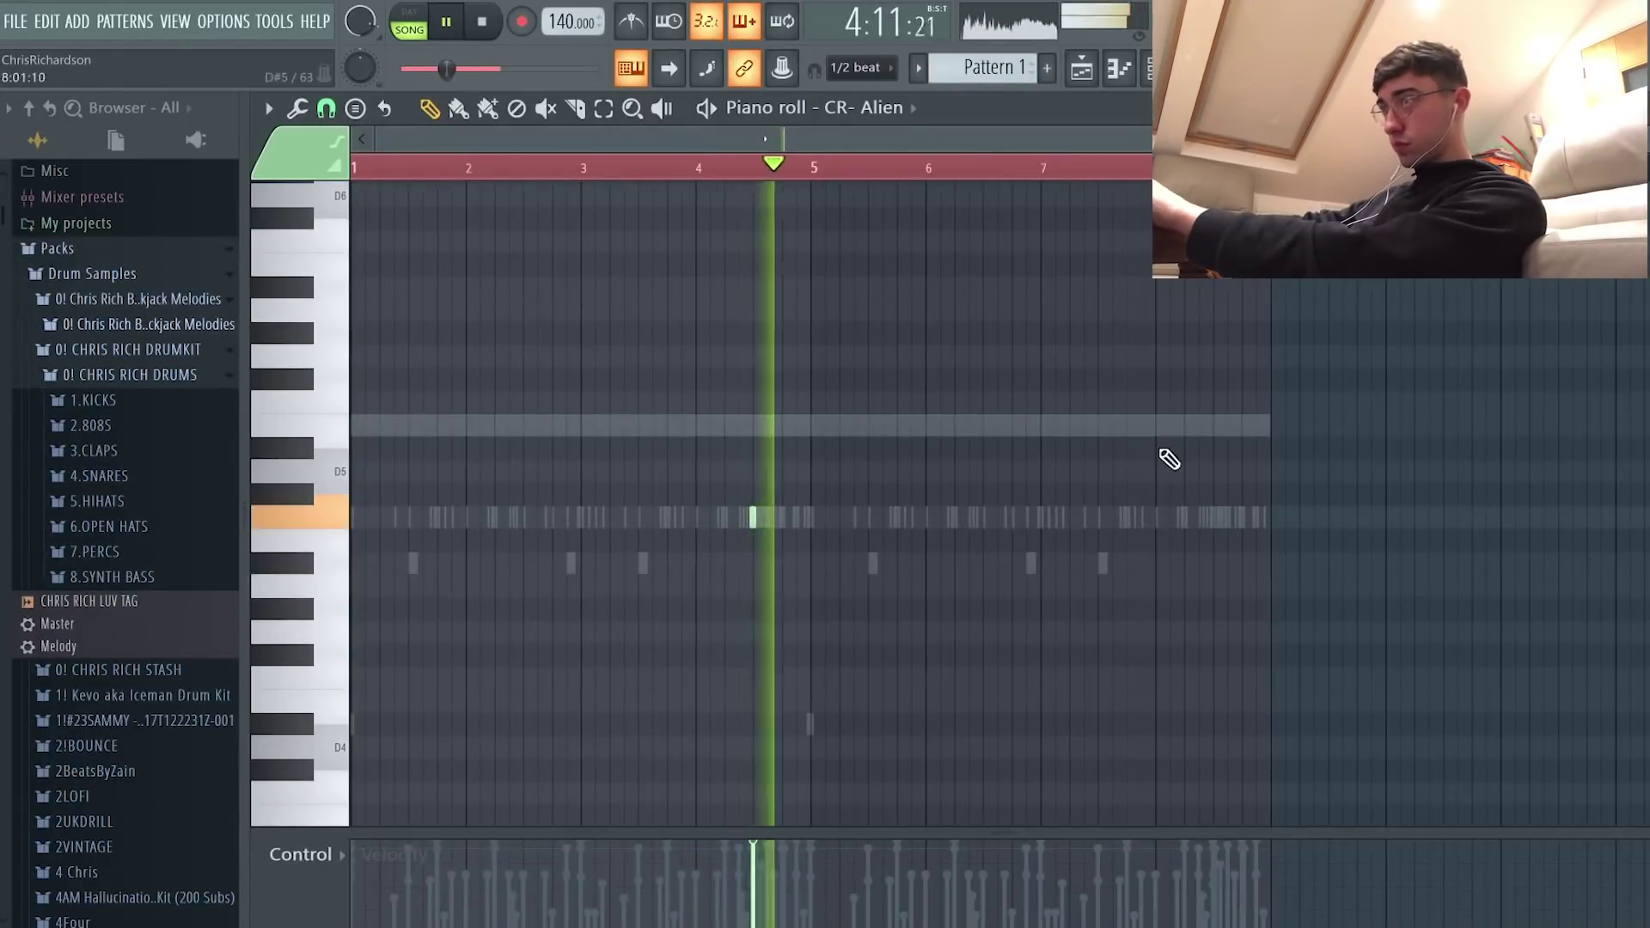
pyautogui.press('space')
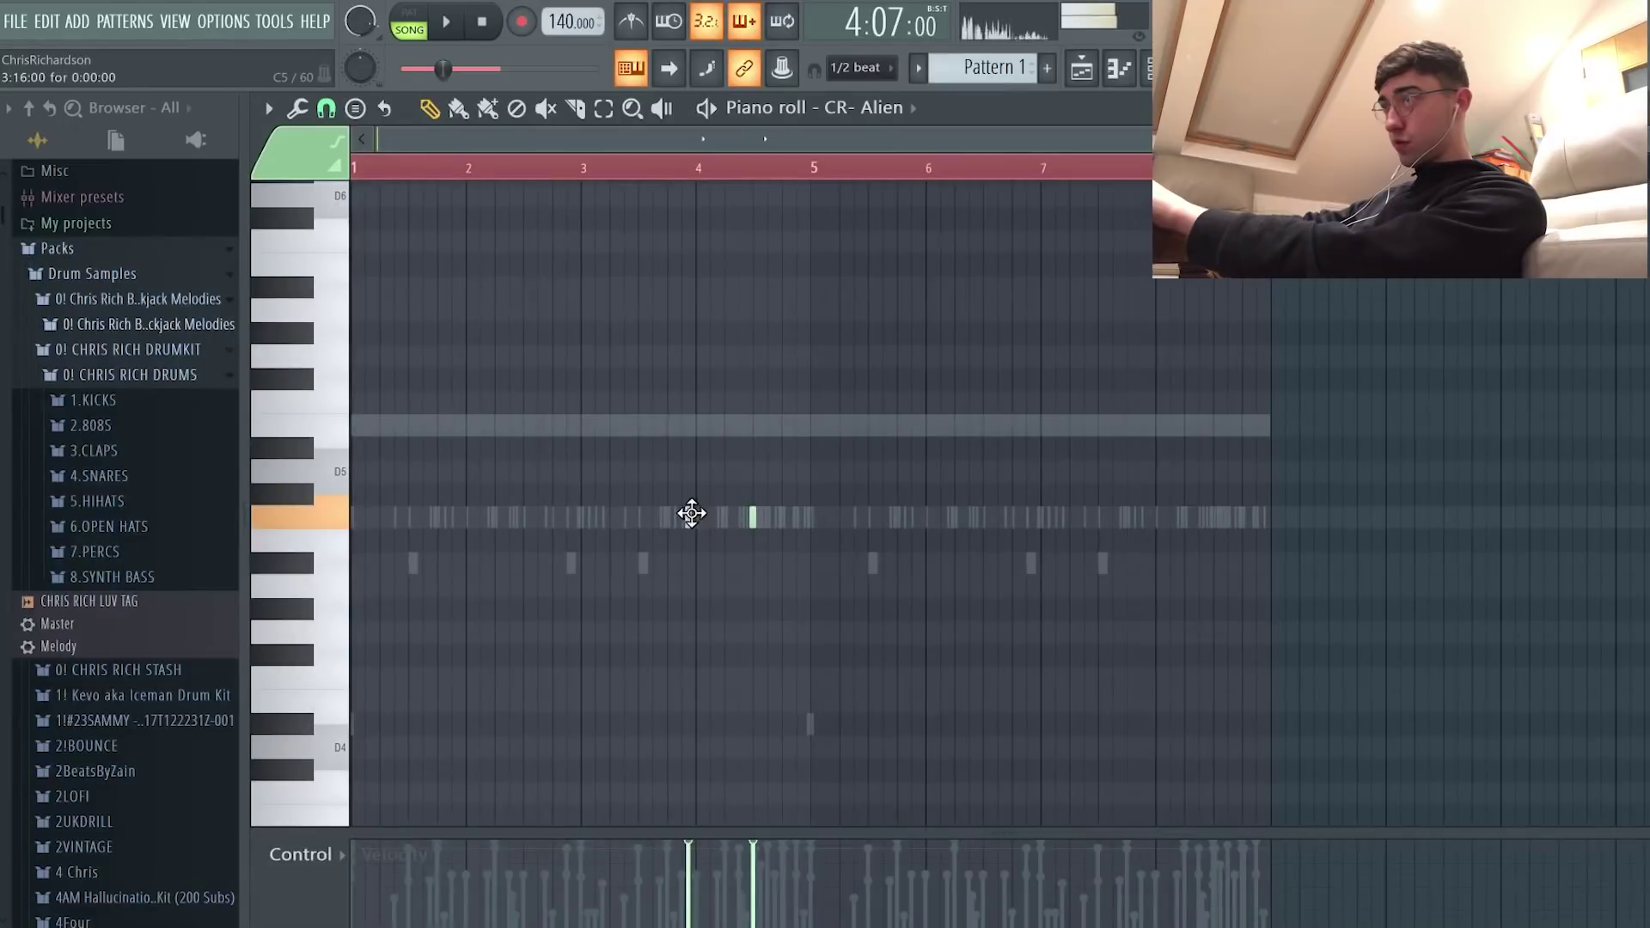
pyautogui.moveTo(701, 522); pyautogui.dragTo(696, 523)
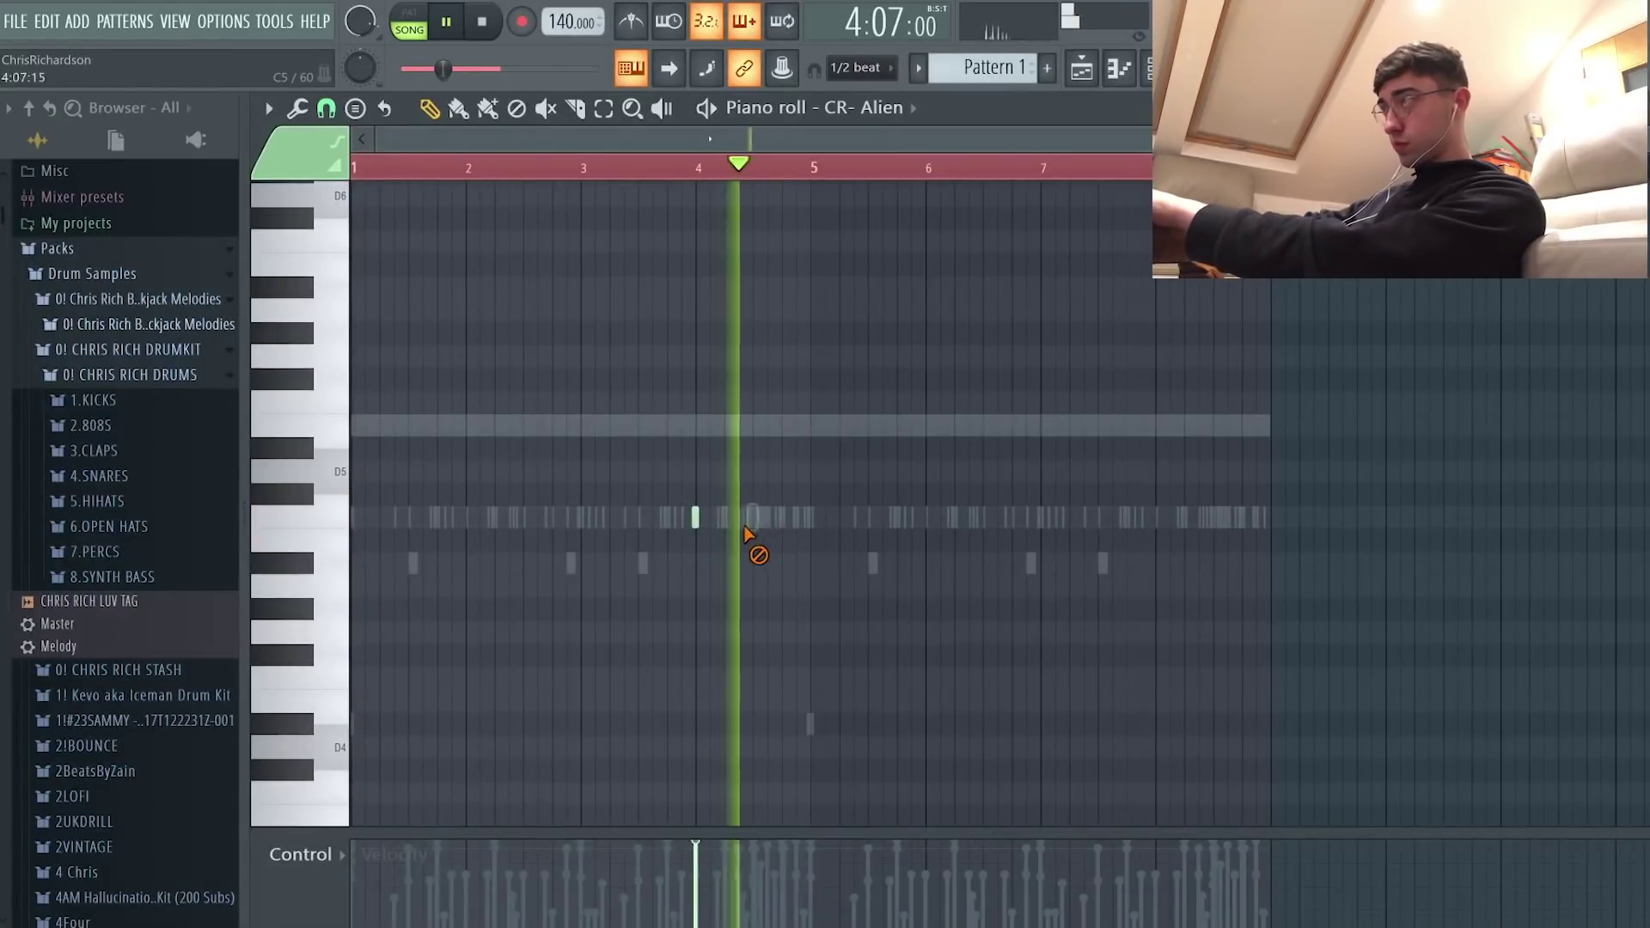
pyautogui.press('space')
pyautogui.click(1152, 517)
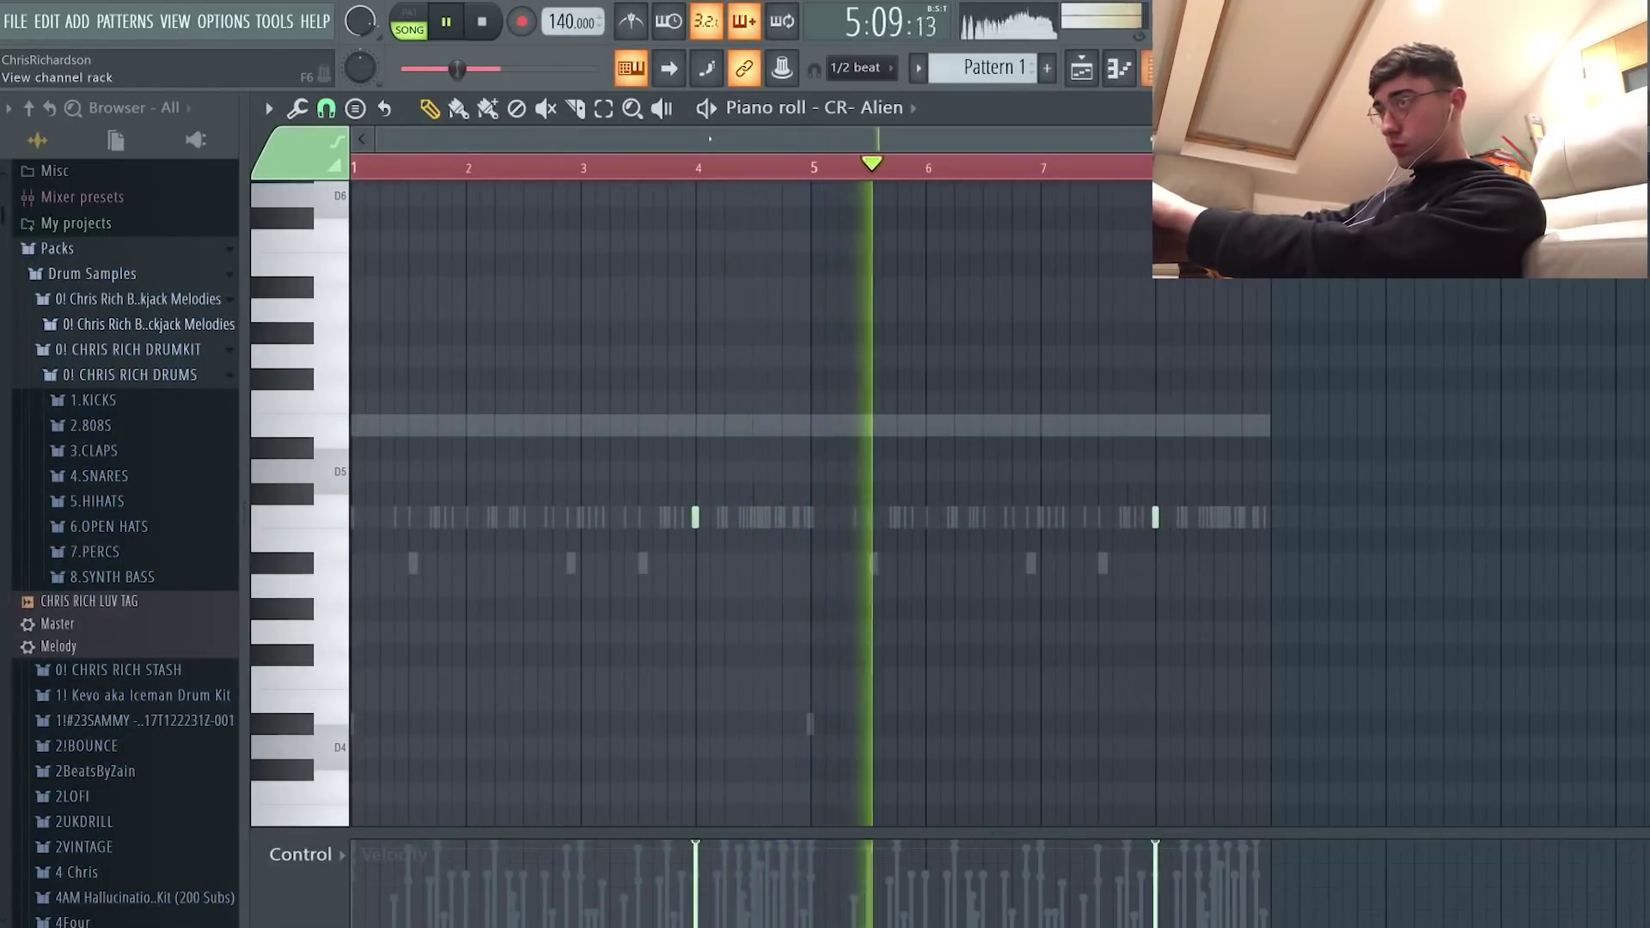
# Step: Set the CR- Alien channel volume to about 59% and raise Boost in its sampler's precomputed effects
pyautogui.press('F6')
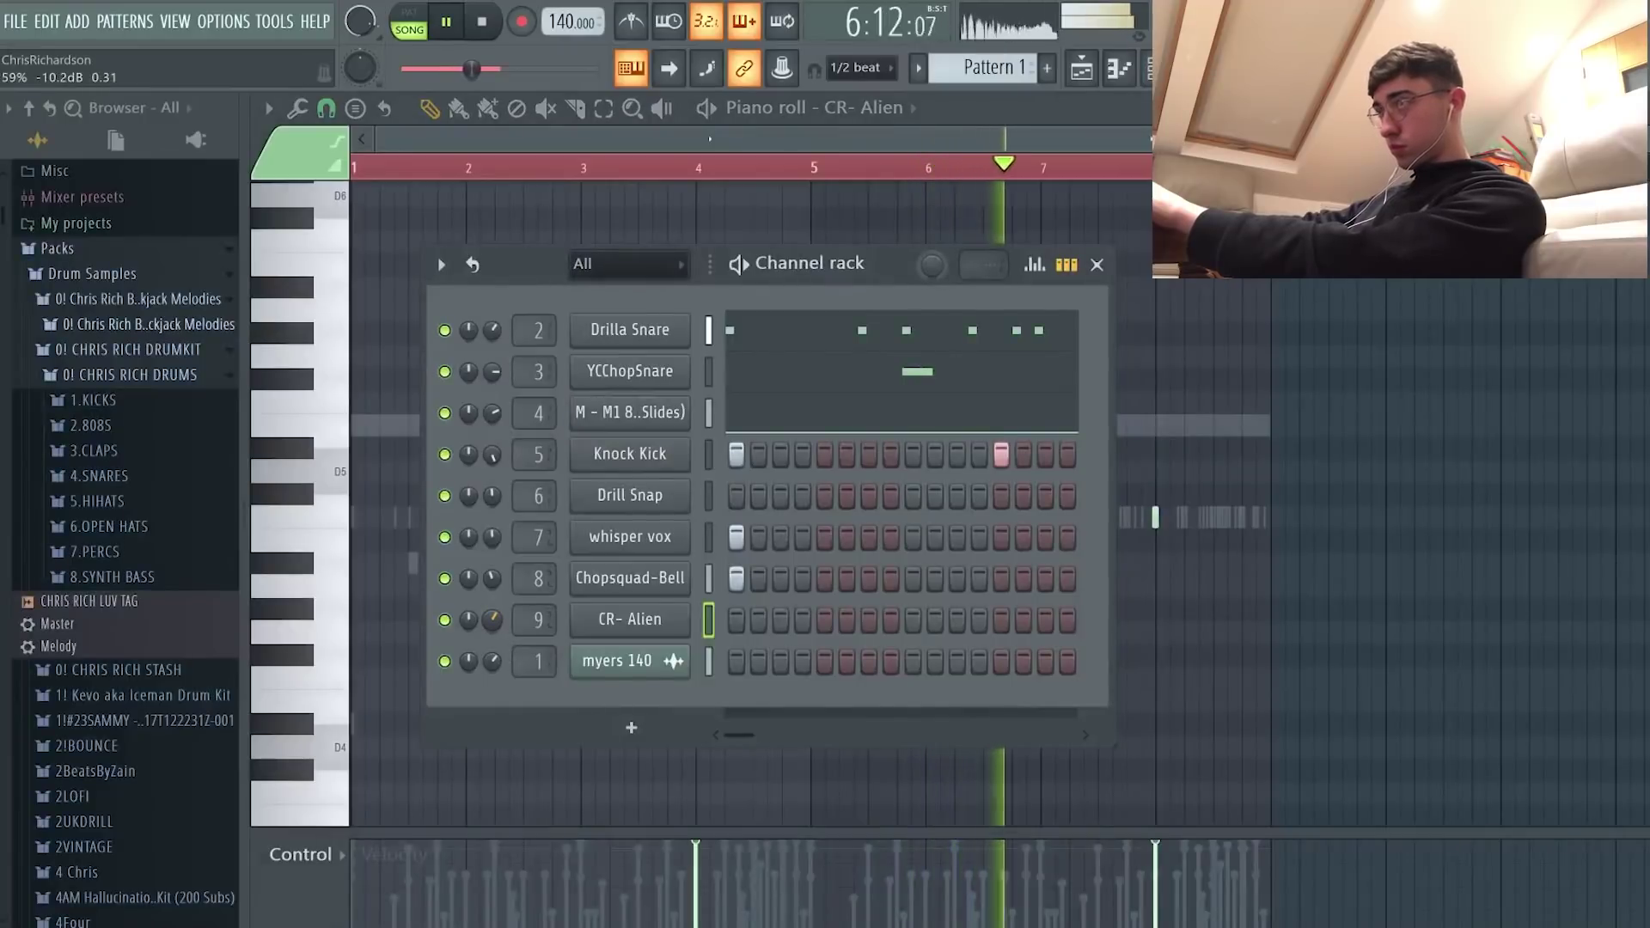
pyautogui.click(630, 619)
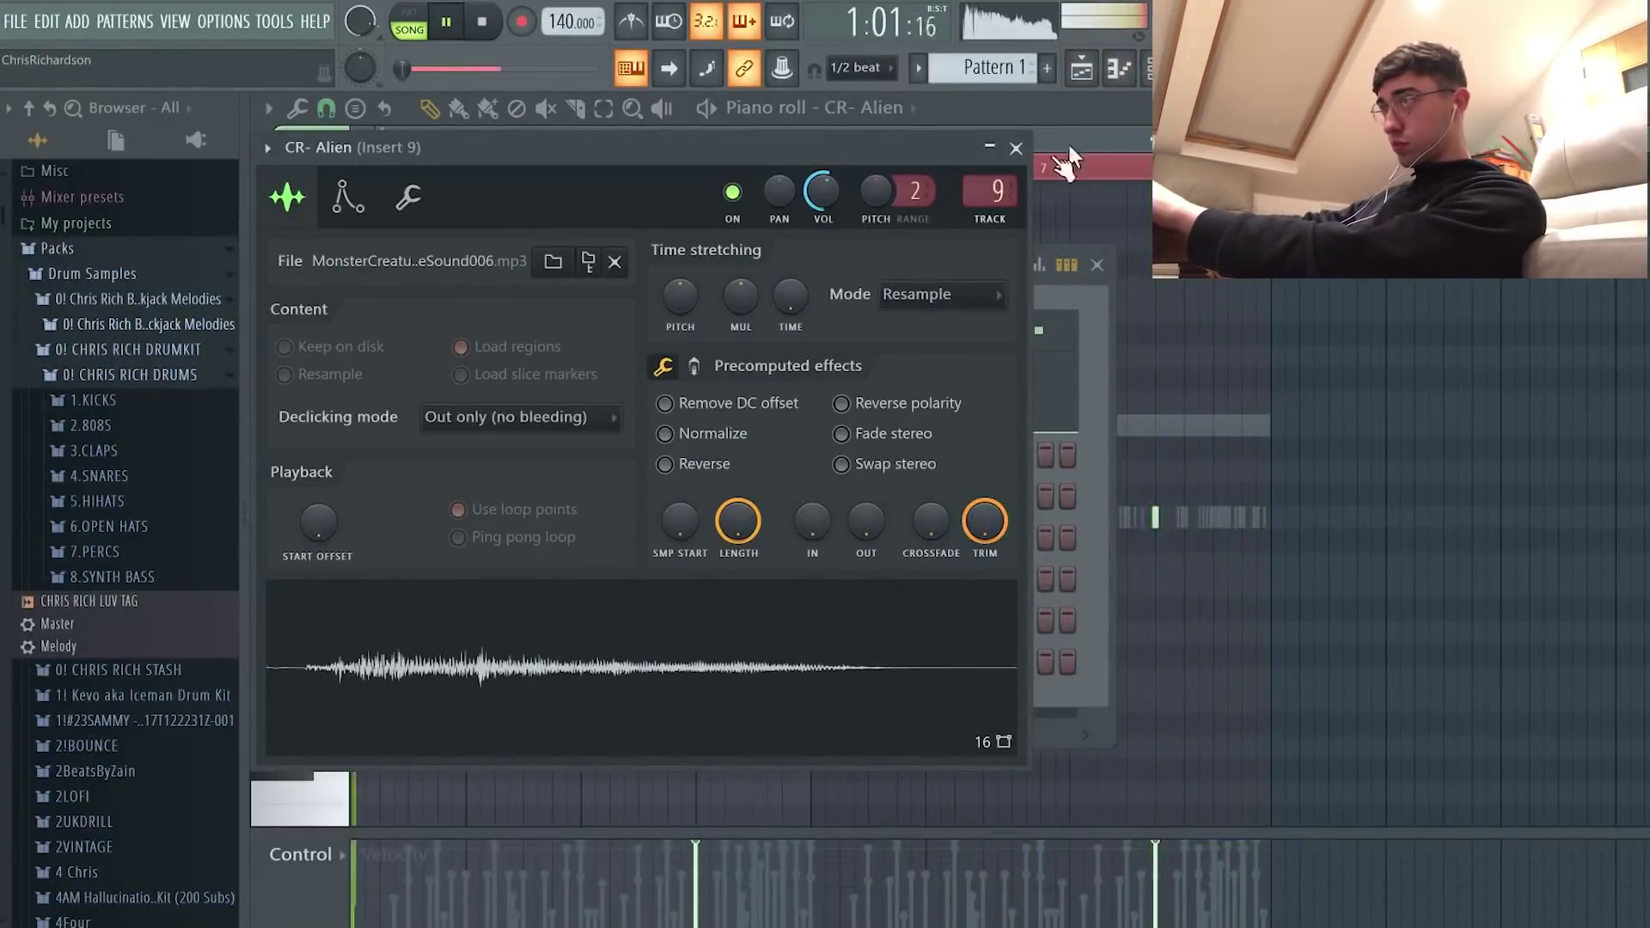
pyautogui.click(694, 367)
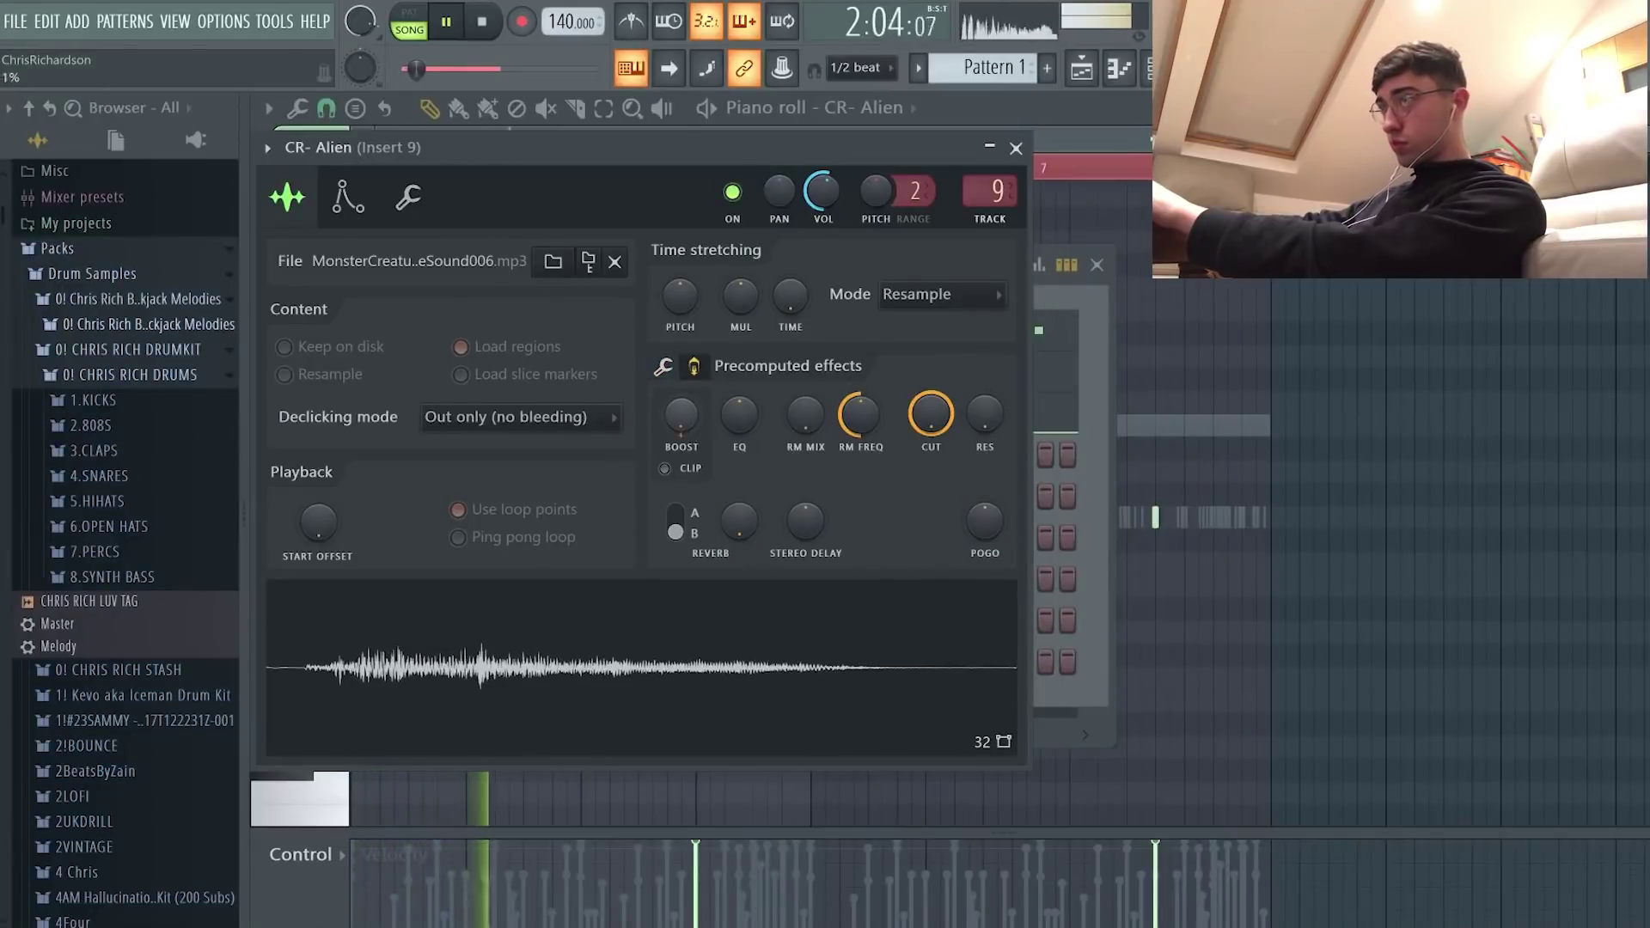
pyautogui.click(663, 366)
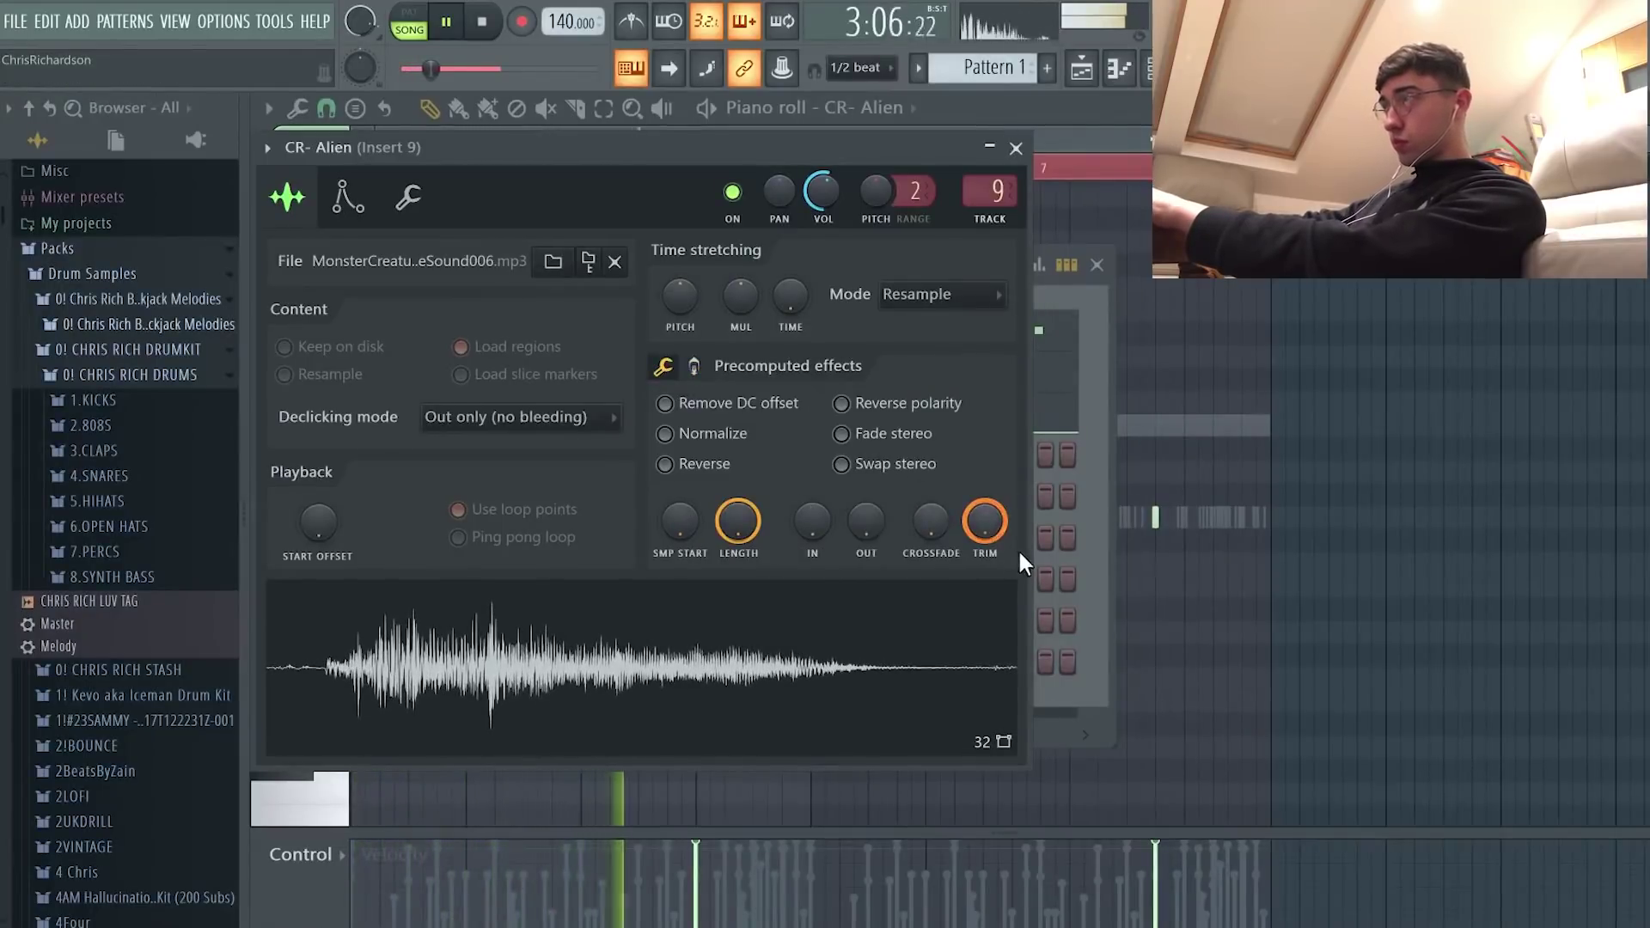
pyautogui.click(1015, 147)
pyautogui.click(842, 148)
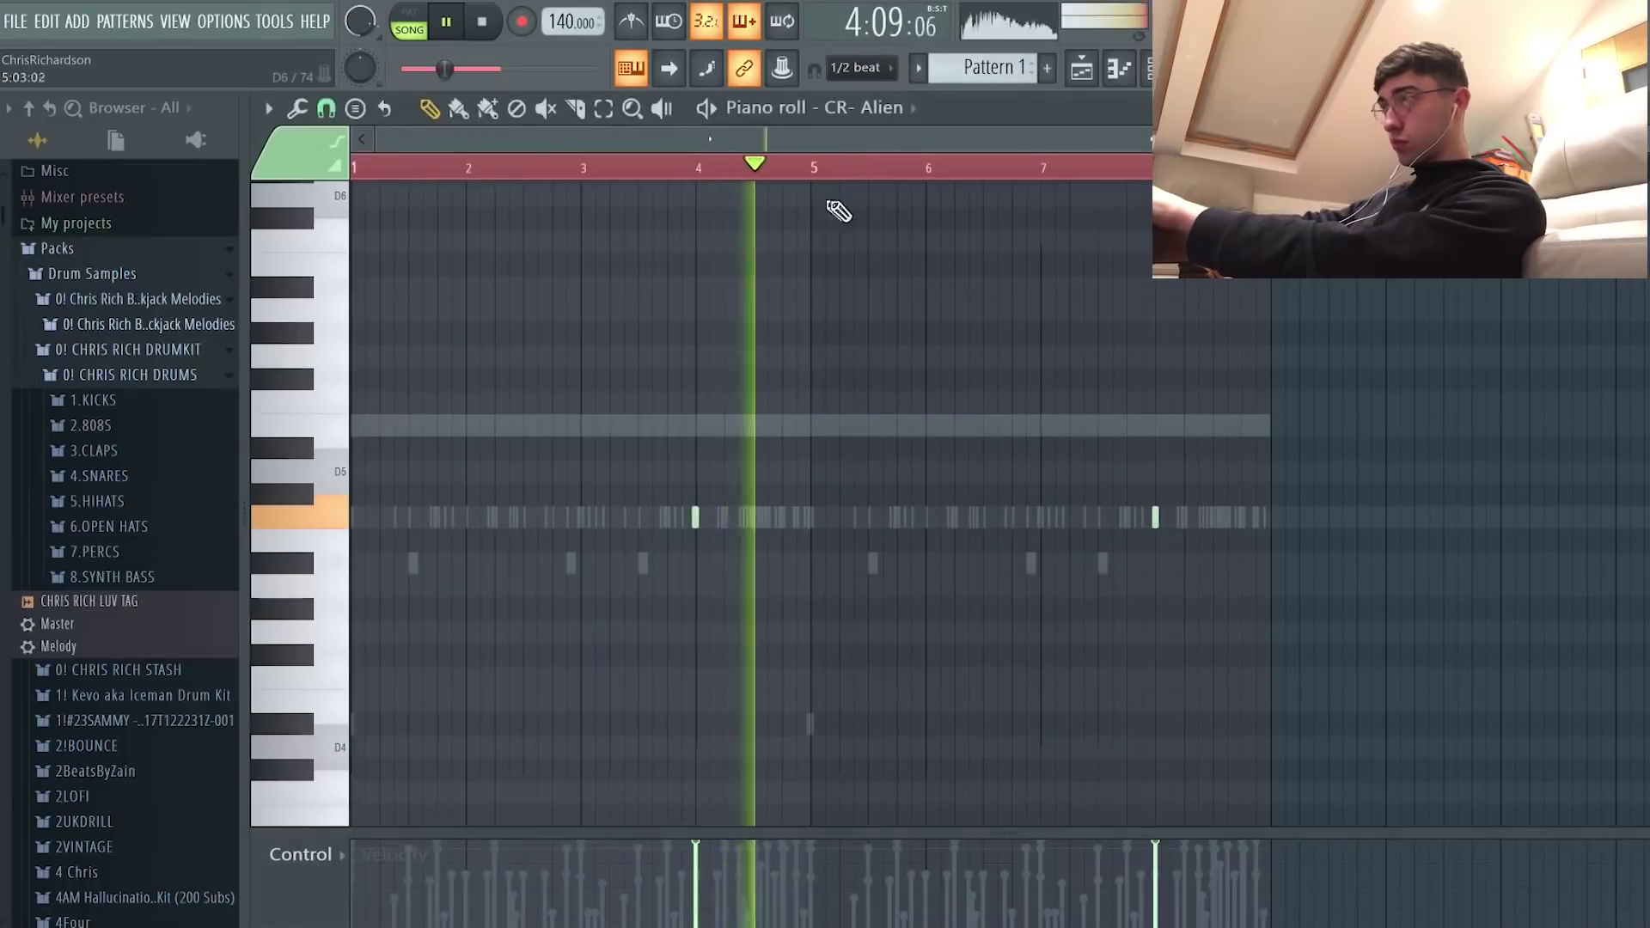
# Step: Check Insert 9's level in the mixer and inspect the CR- Alien channel's volume envelope
pyautogui.press('F9')
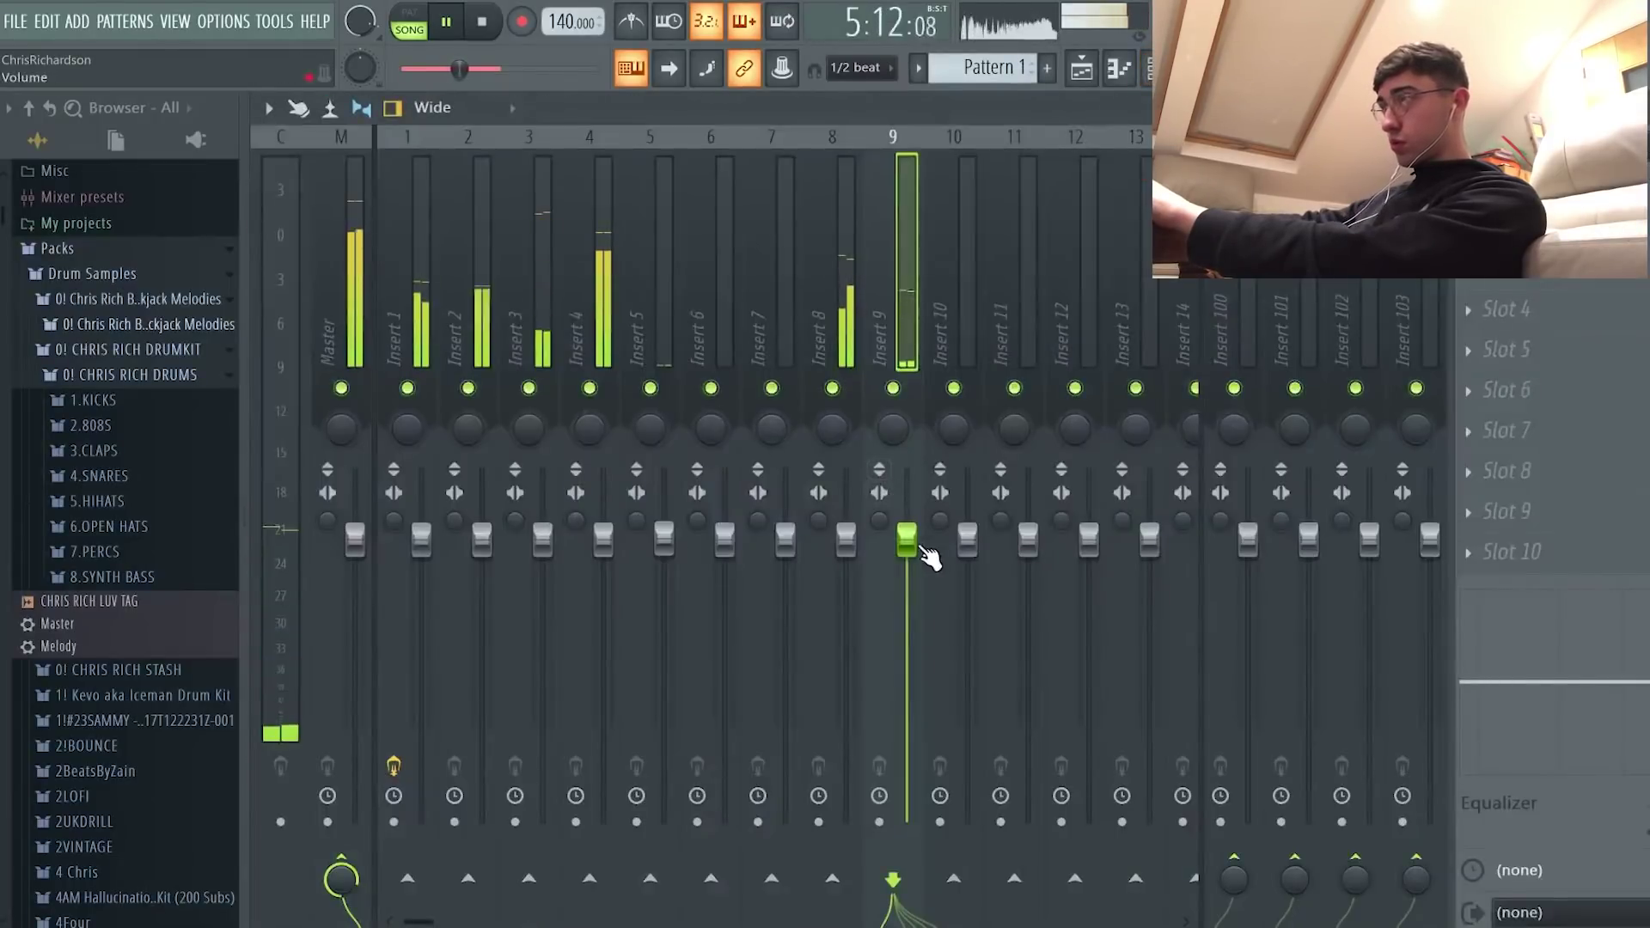
pyautogui.press('F6')
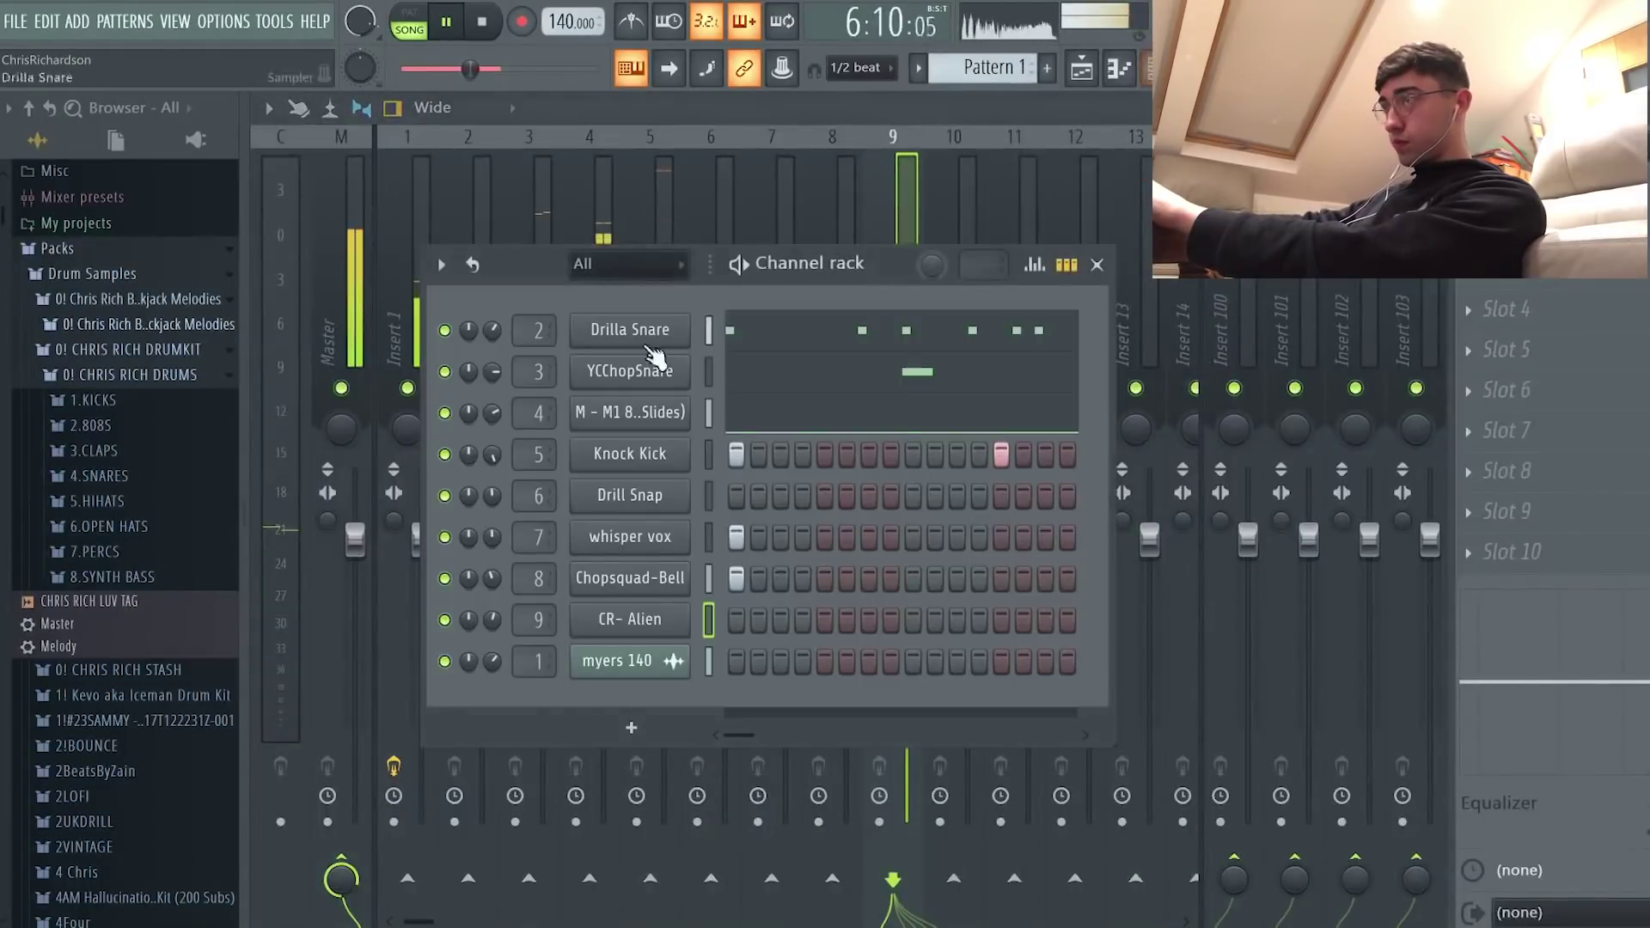
pyautogui.click(630, 617)
pyautogui.press('space')
pyautogui.click(348, 197)
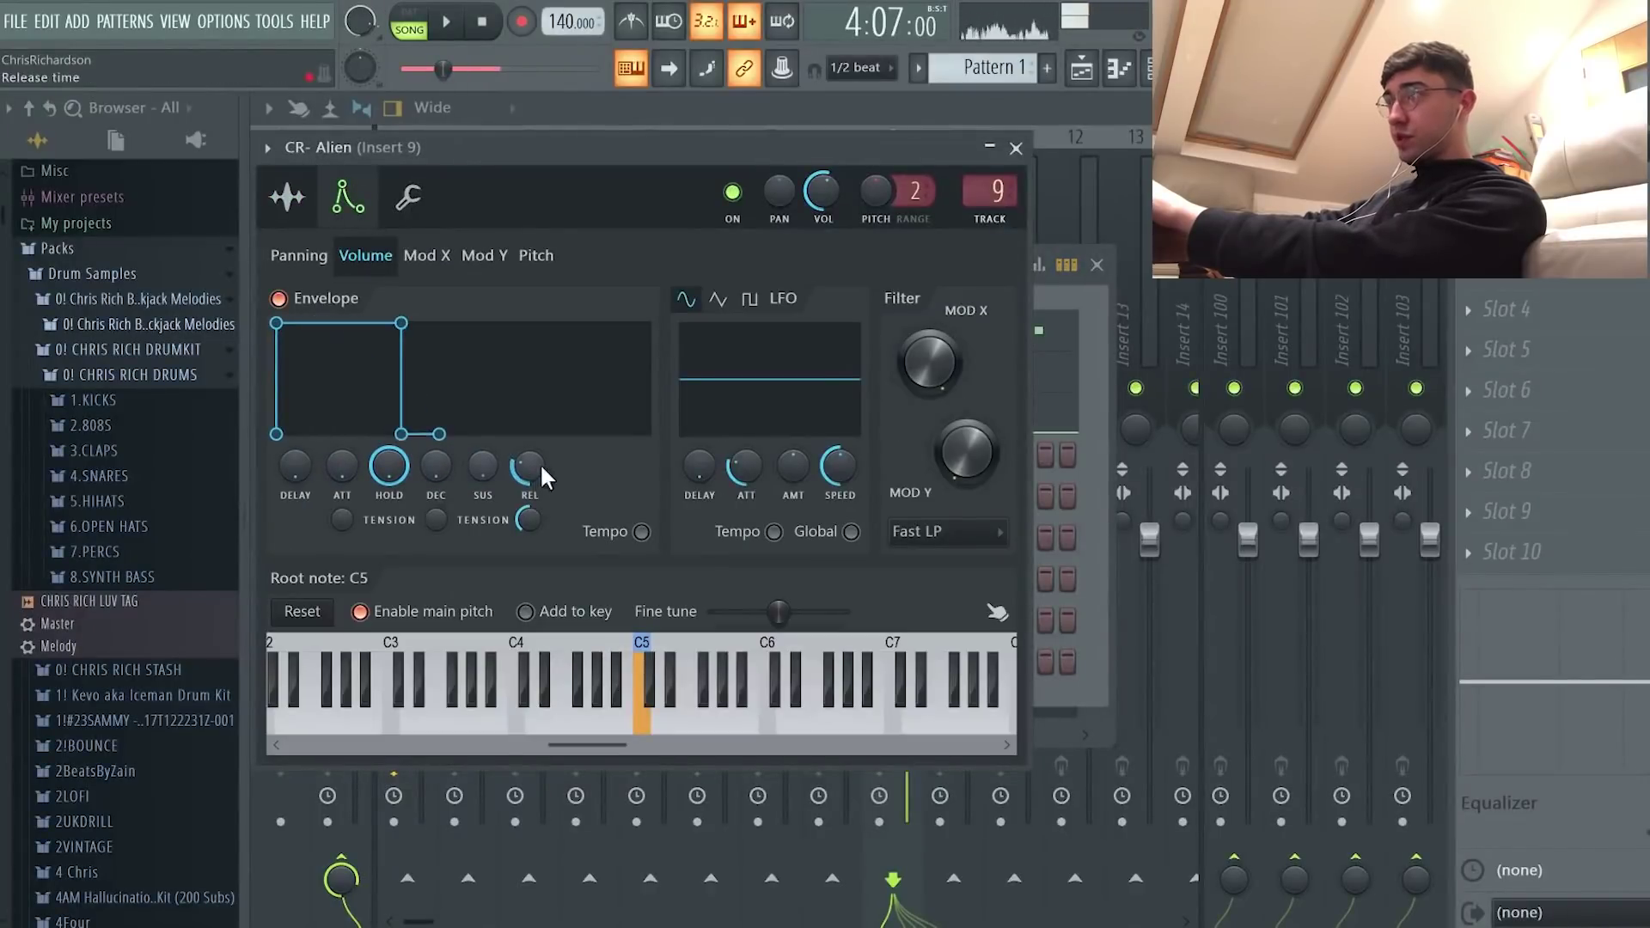
pyautogui.click(296, 198)
# Step: Open the CR- Alien sample in Edison, select about 0:282 to 2:675 and send the selection back to the channel
pyautogui.click(540, 619)
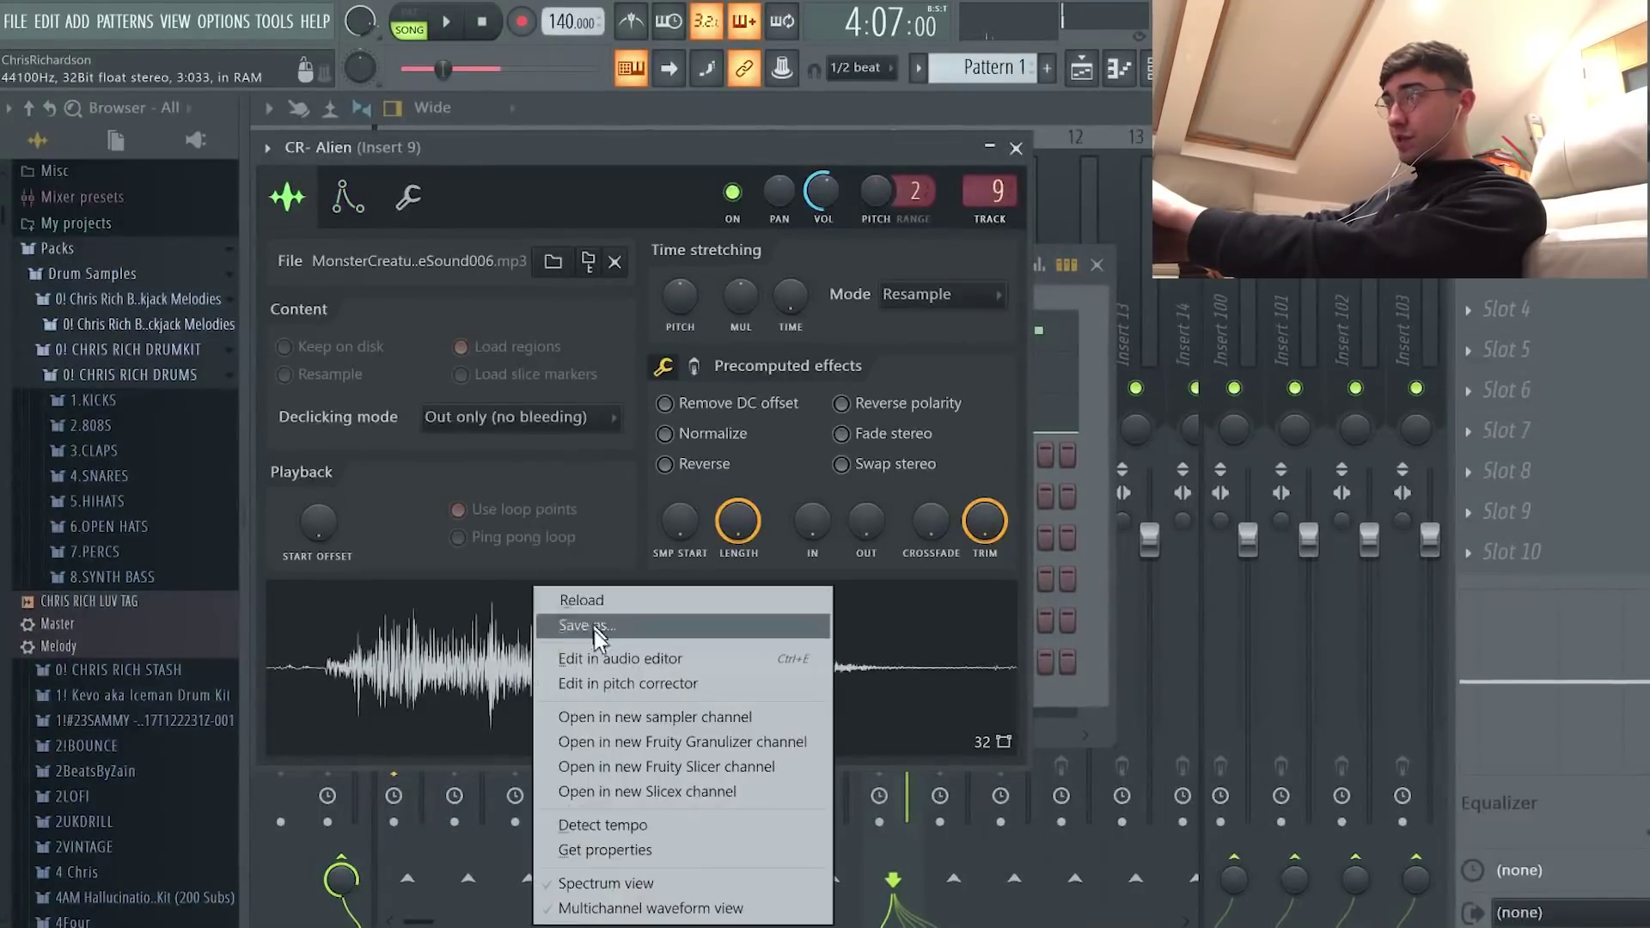
pyautogui.click(608, 663)
pyautogui.moveTo(423, 554); pyautogui.dragTo(1219, 523)
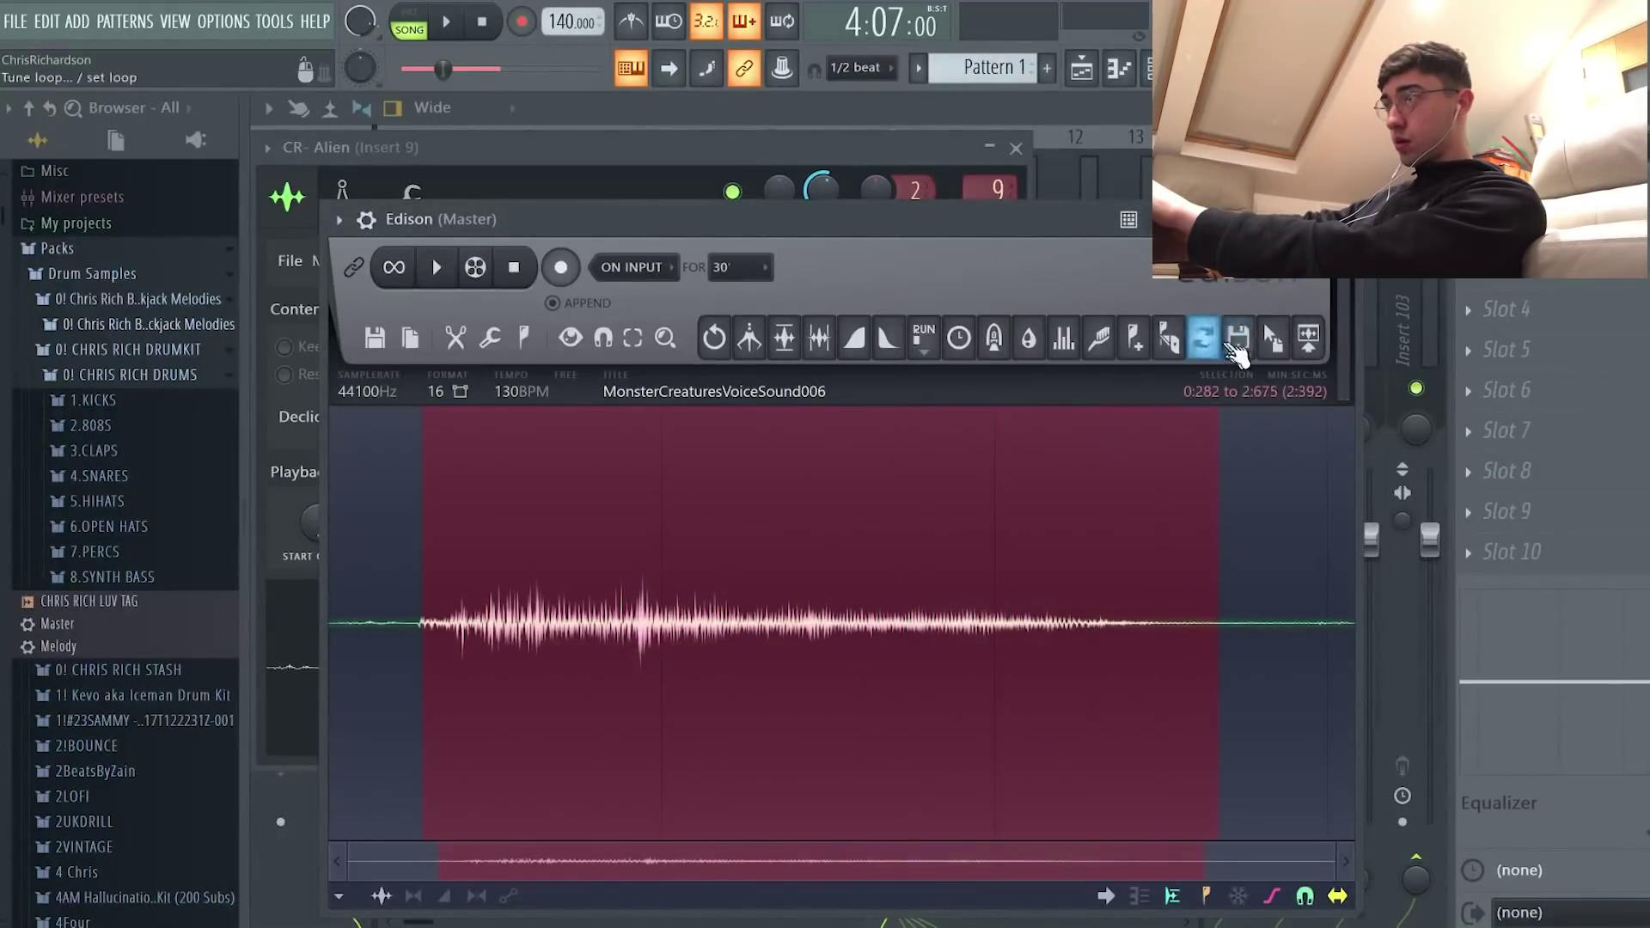
pyautogui.click(1232, 346)
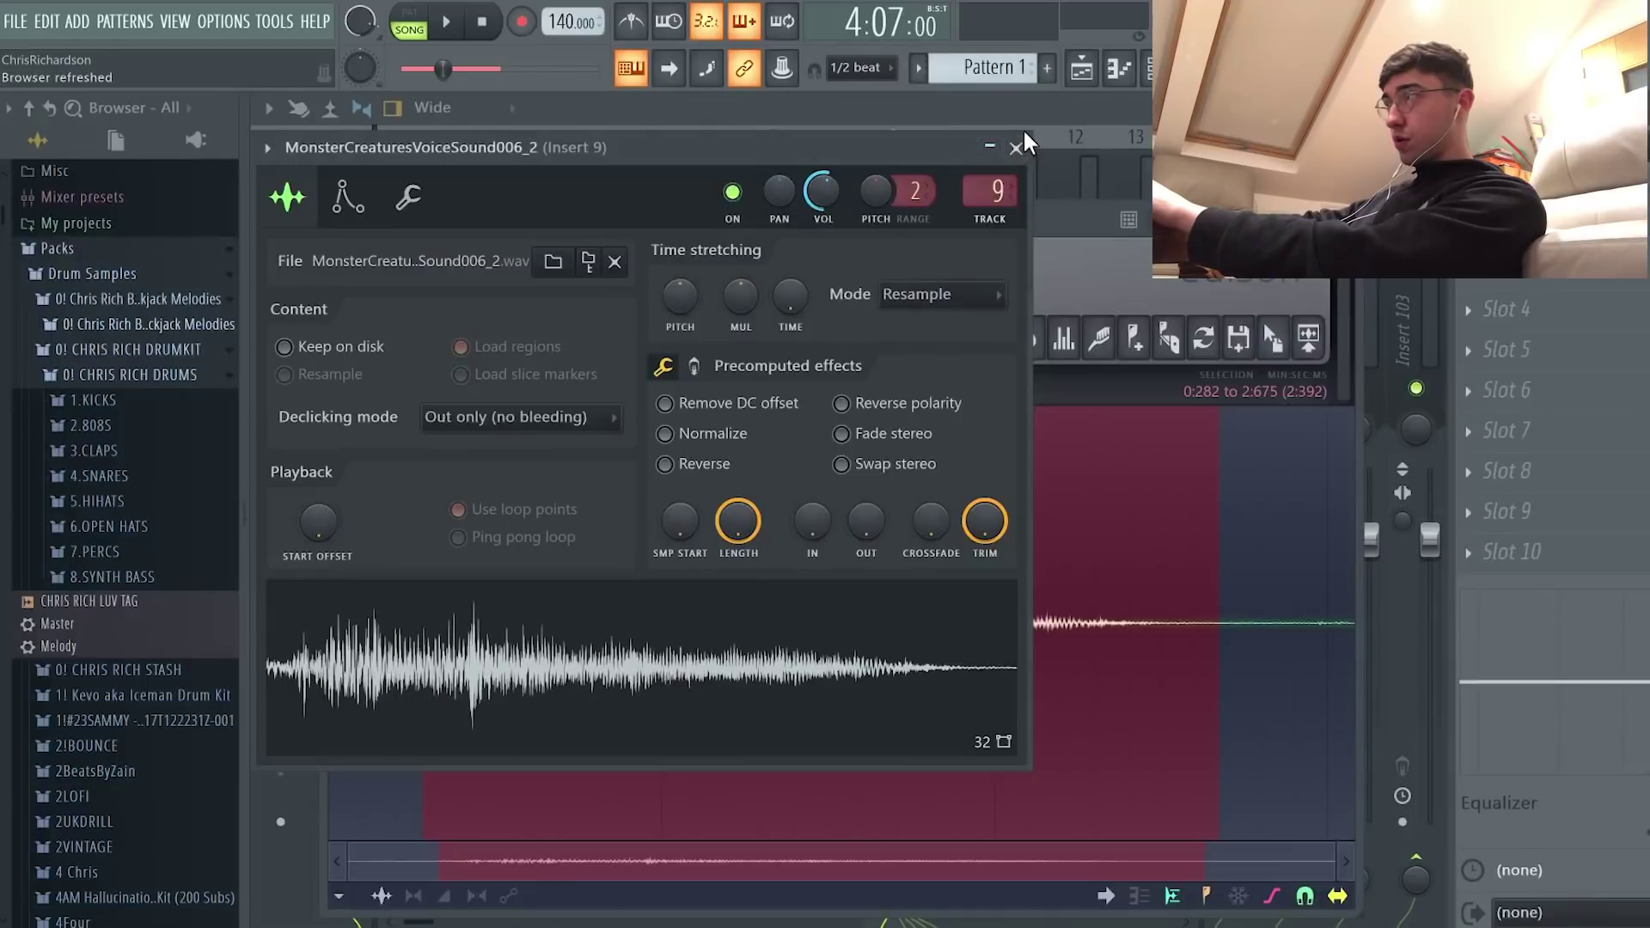
pyautogui.click(1015, 147)
pyautogui.click(1337, 219)
# Step: Extend the MonsterCreaturesVoiceSound006_2 channel's C5 notes at bars 4 and 8 to a full bar each in its piano roll
pyautogui.press('space')
pyautogui.click(1157, 68)
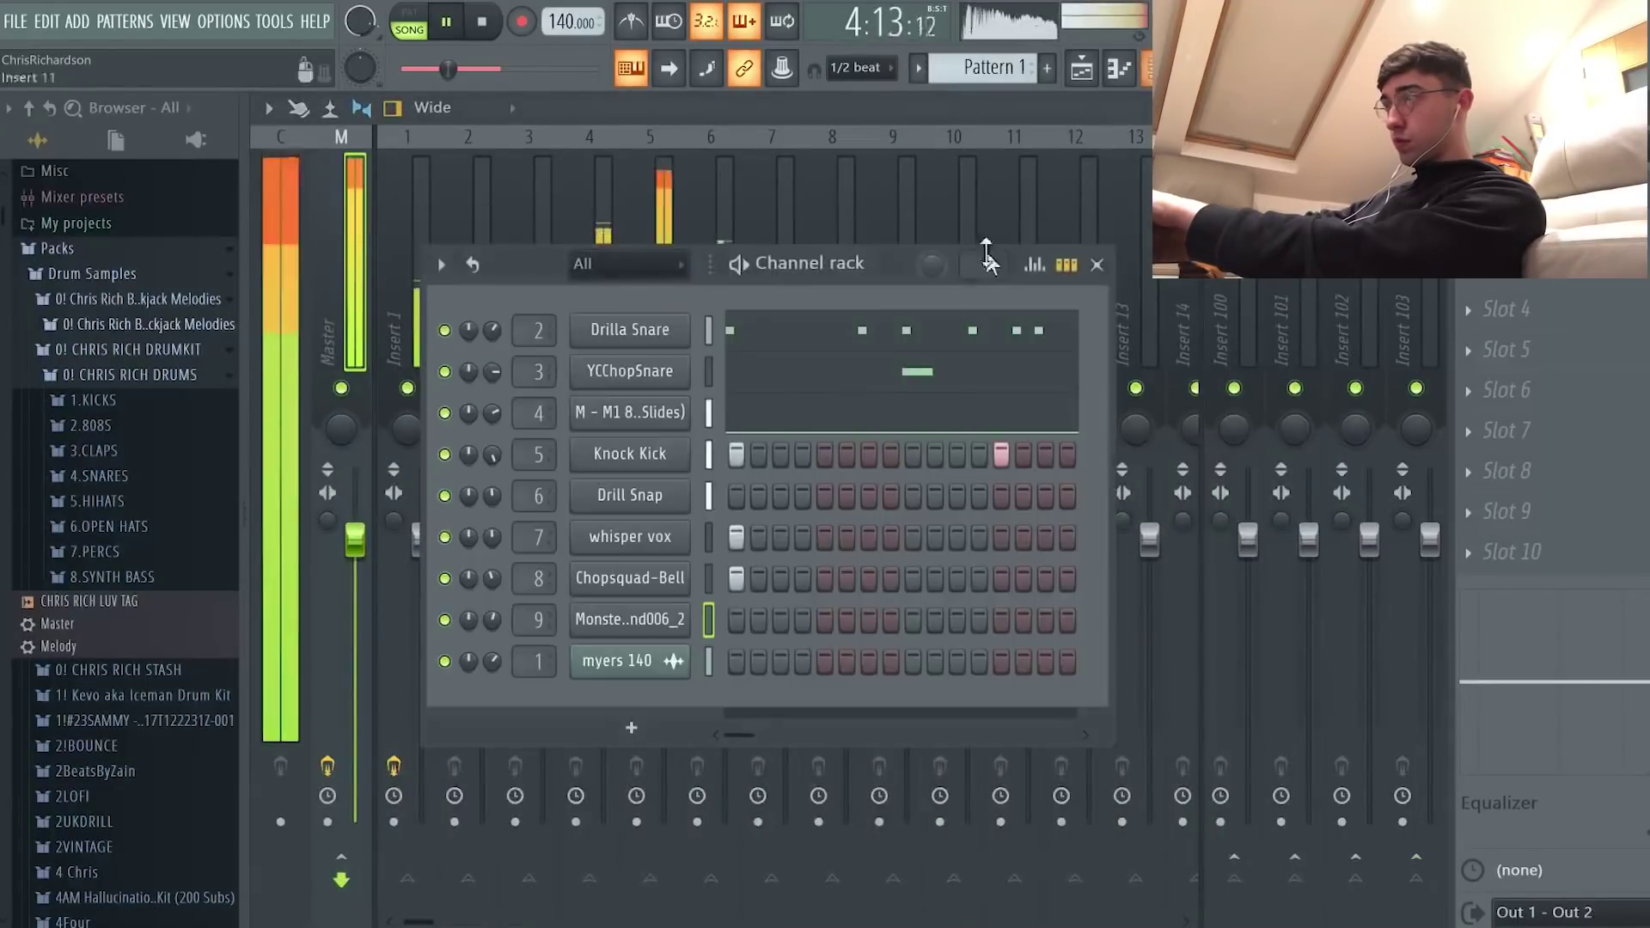
pyautogui.rightClick(644, 586)
pyautogui.rightClick(640, 619)
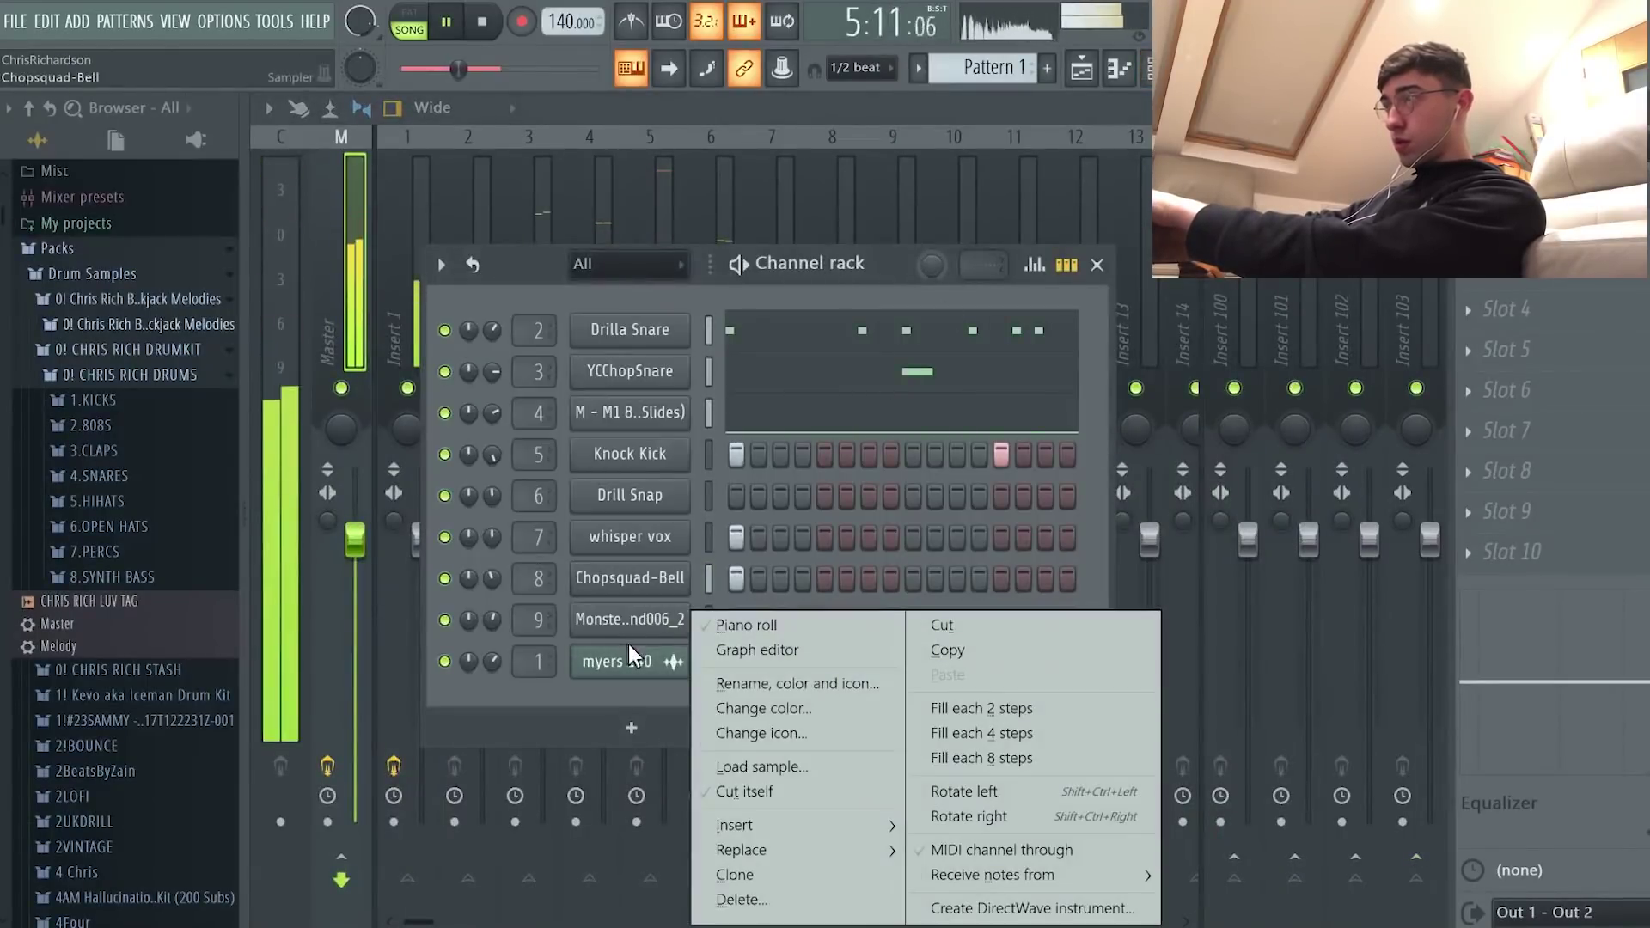
pyautogui.rightClick(681, 620)
pyautogui.click(745, 619)
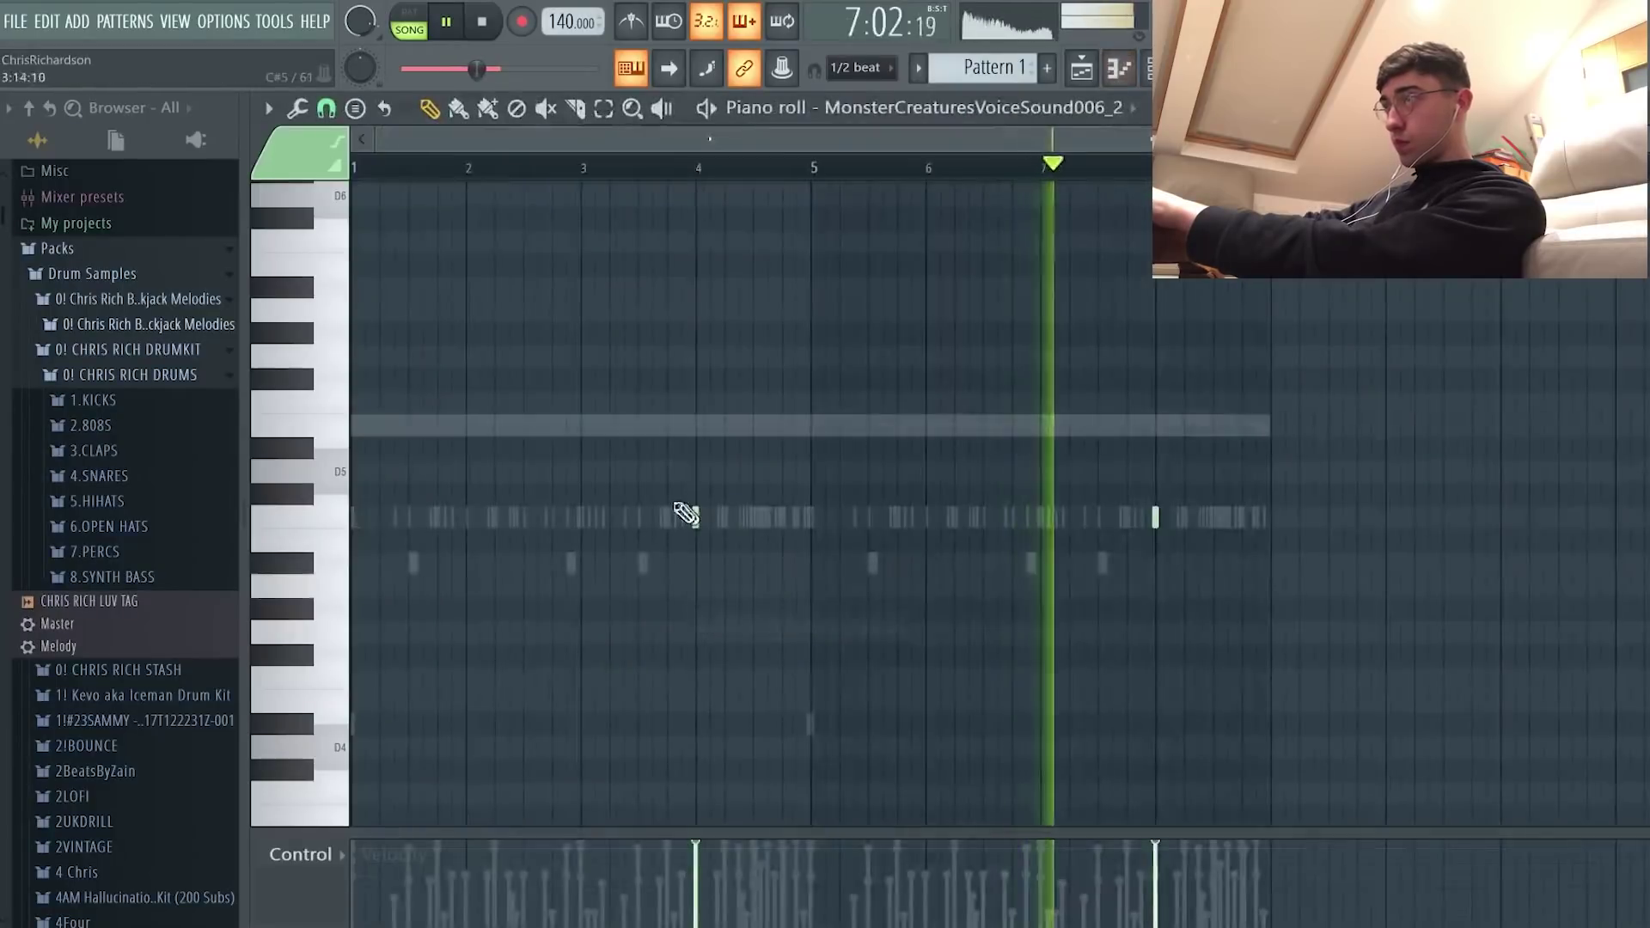
pyautogui.click(696, 516)
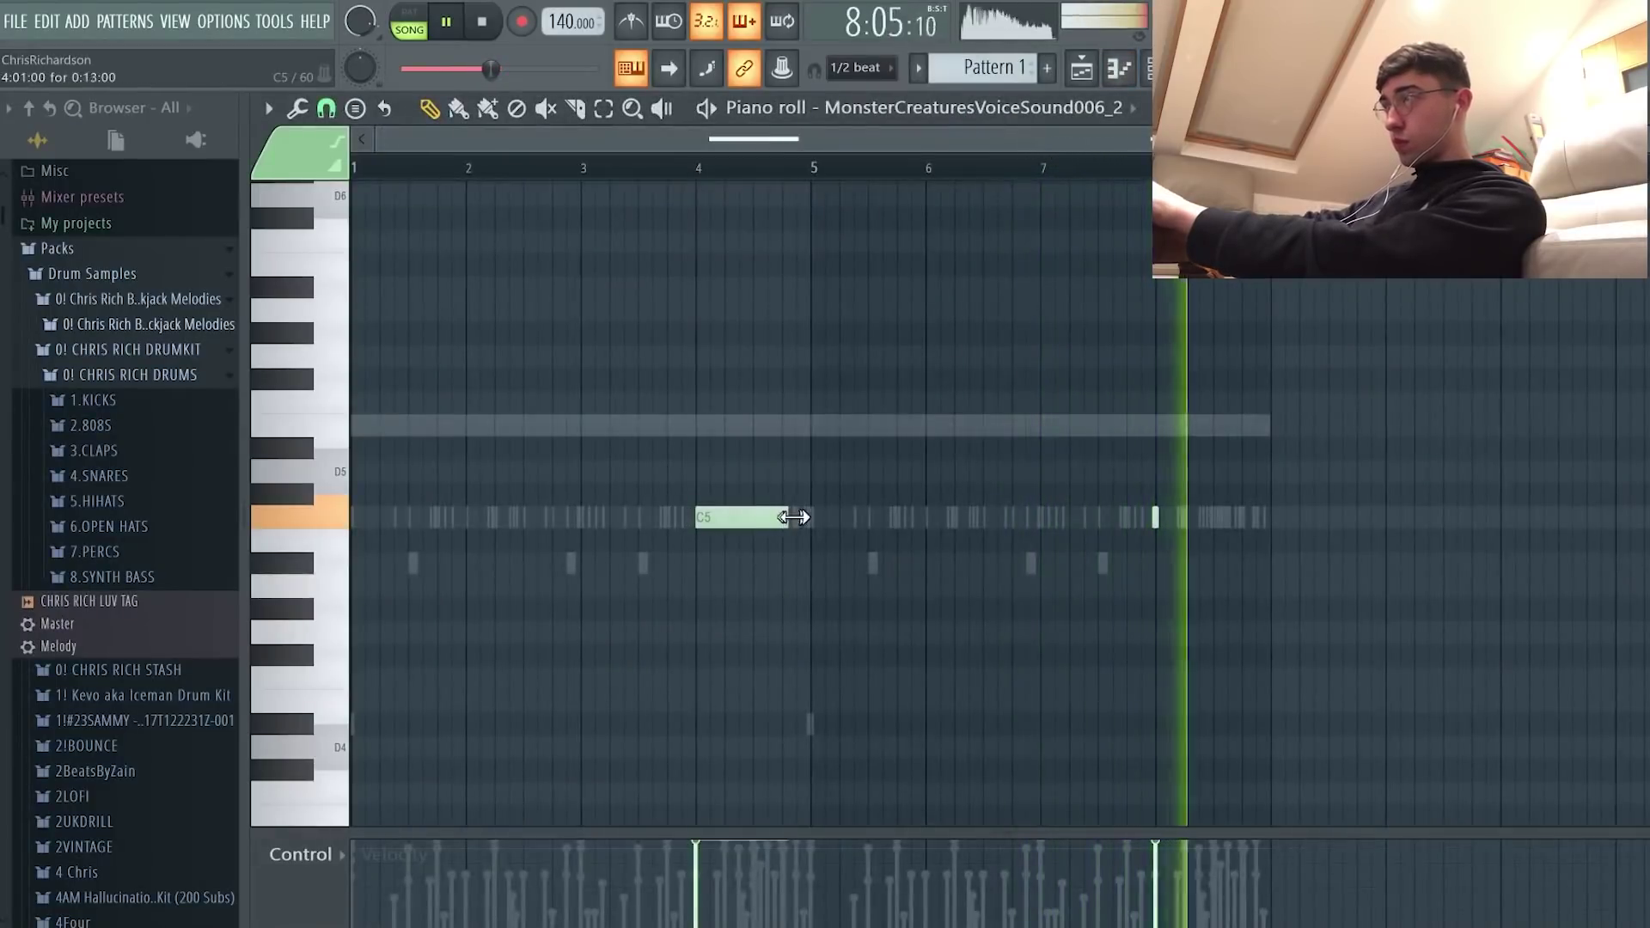
pyautogui.click(1150, 517)
pyautogui.moveTo(1150, 517); pyautogui.dragTo(1156, 515)
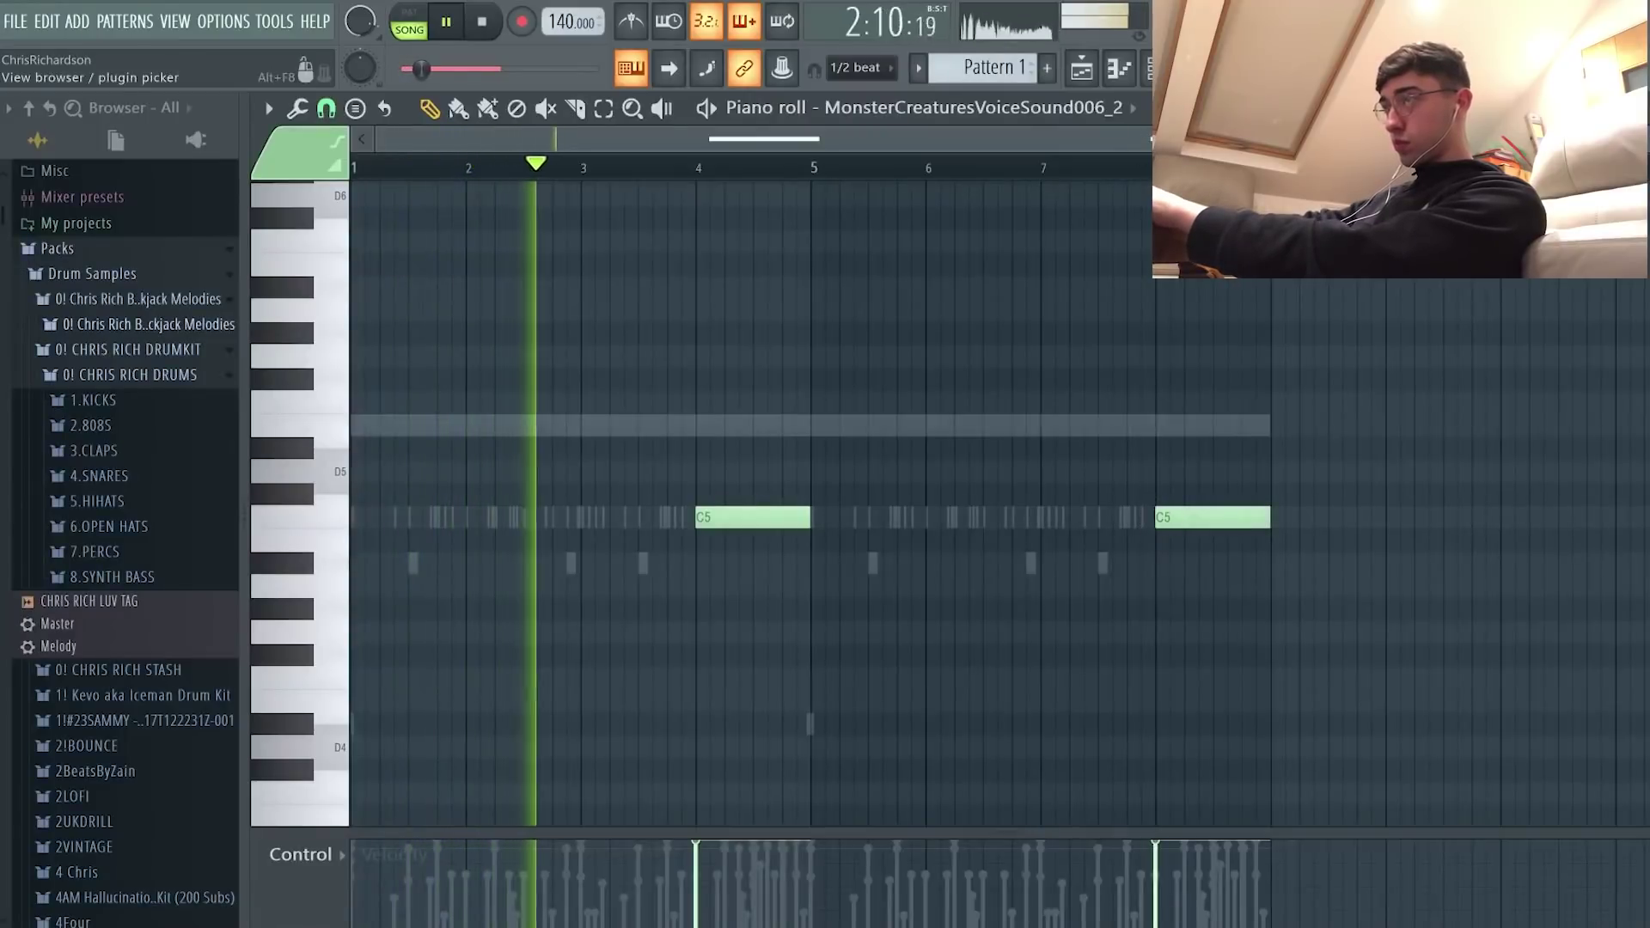
# Step: Give the MonsterCreaturesVoiceSound006_2 sample a short fade-out of about 8% and set its precomputed Boost to about 27%
pyautogui.press('F6')
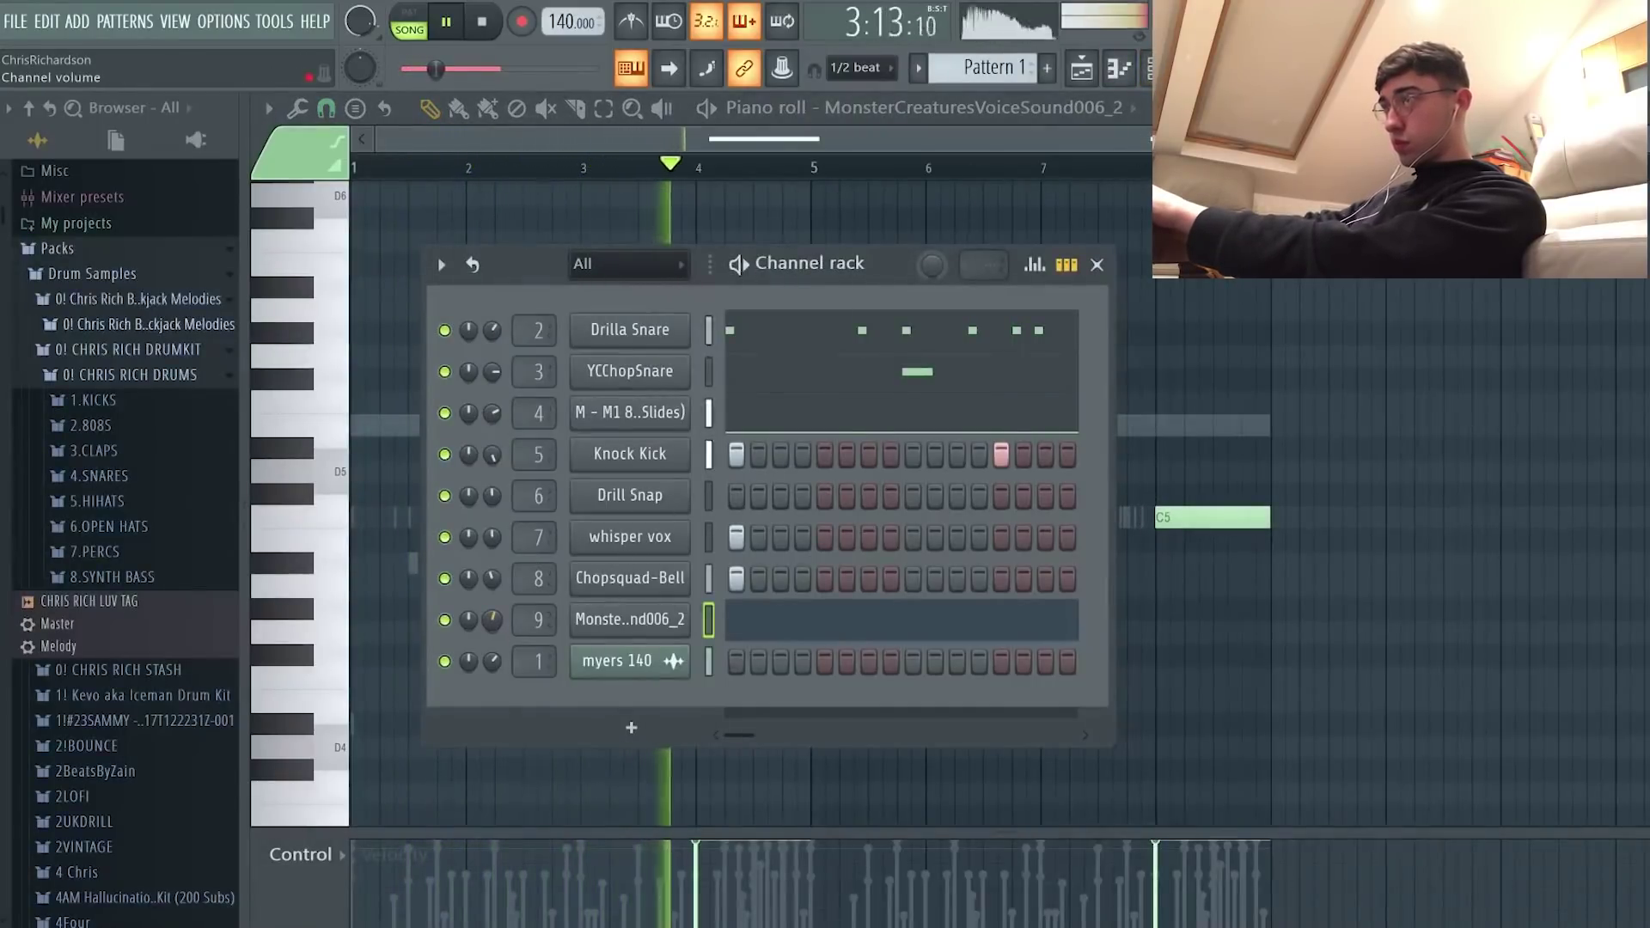
pyautogui.click(630, 618)
pyautogui.moveTo(865, 520); pyautogui.dragTo(865, 509)
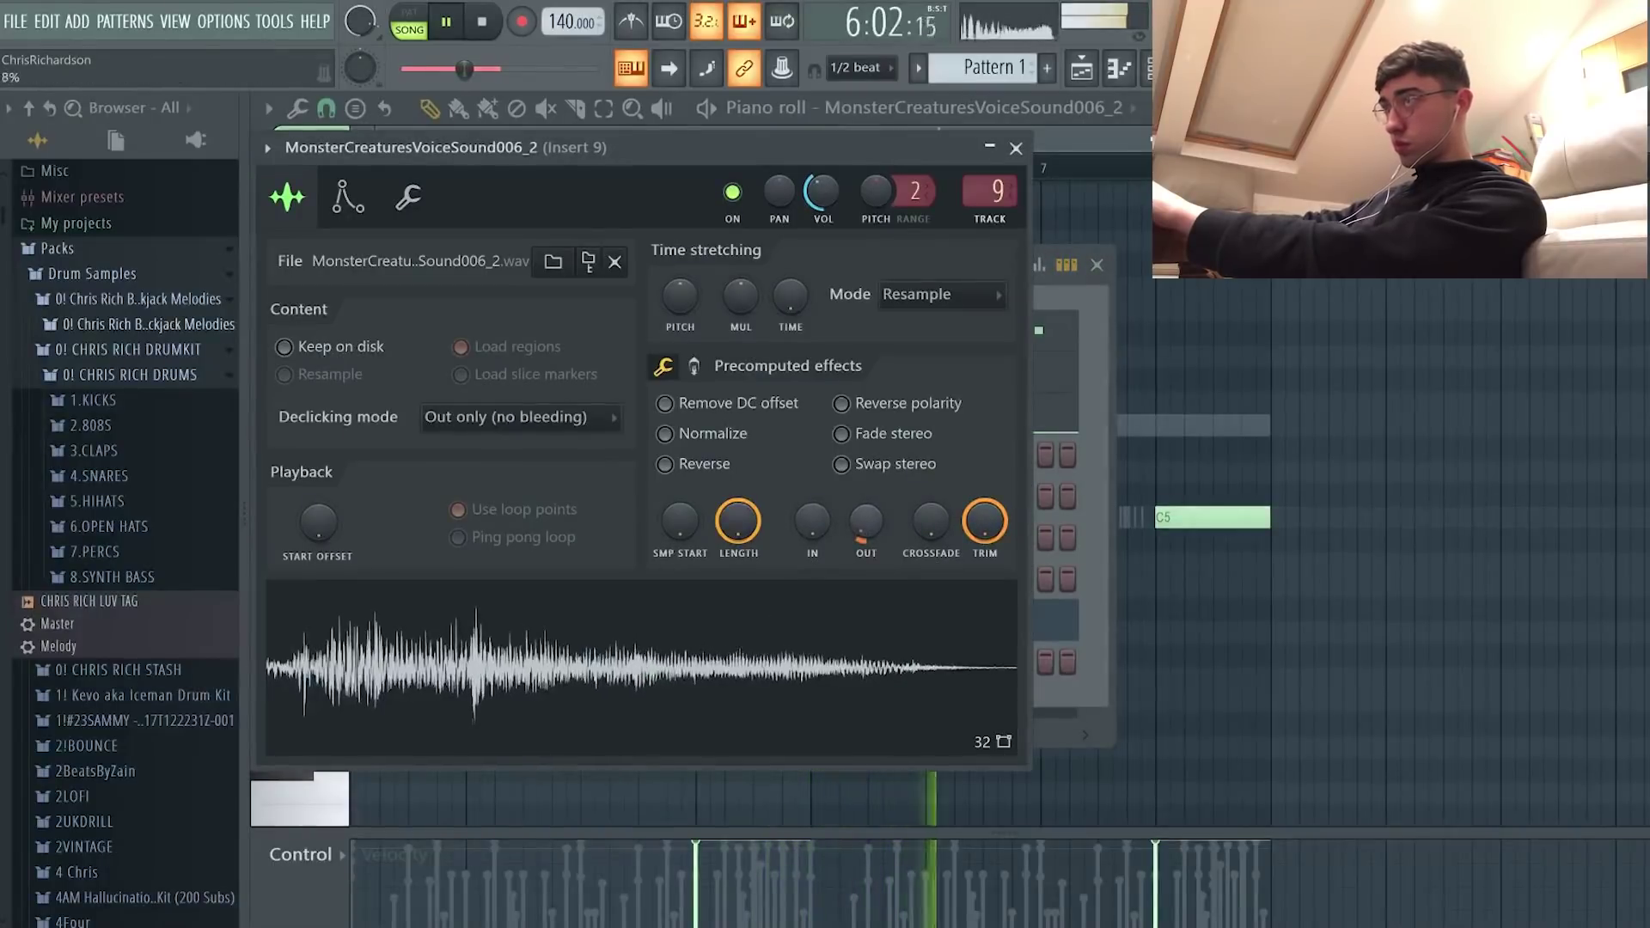
pyautogui.click(694, 366)
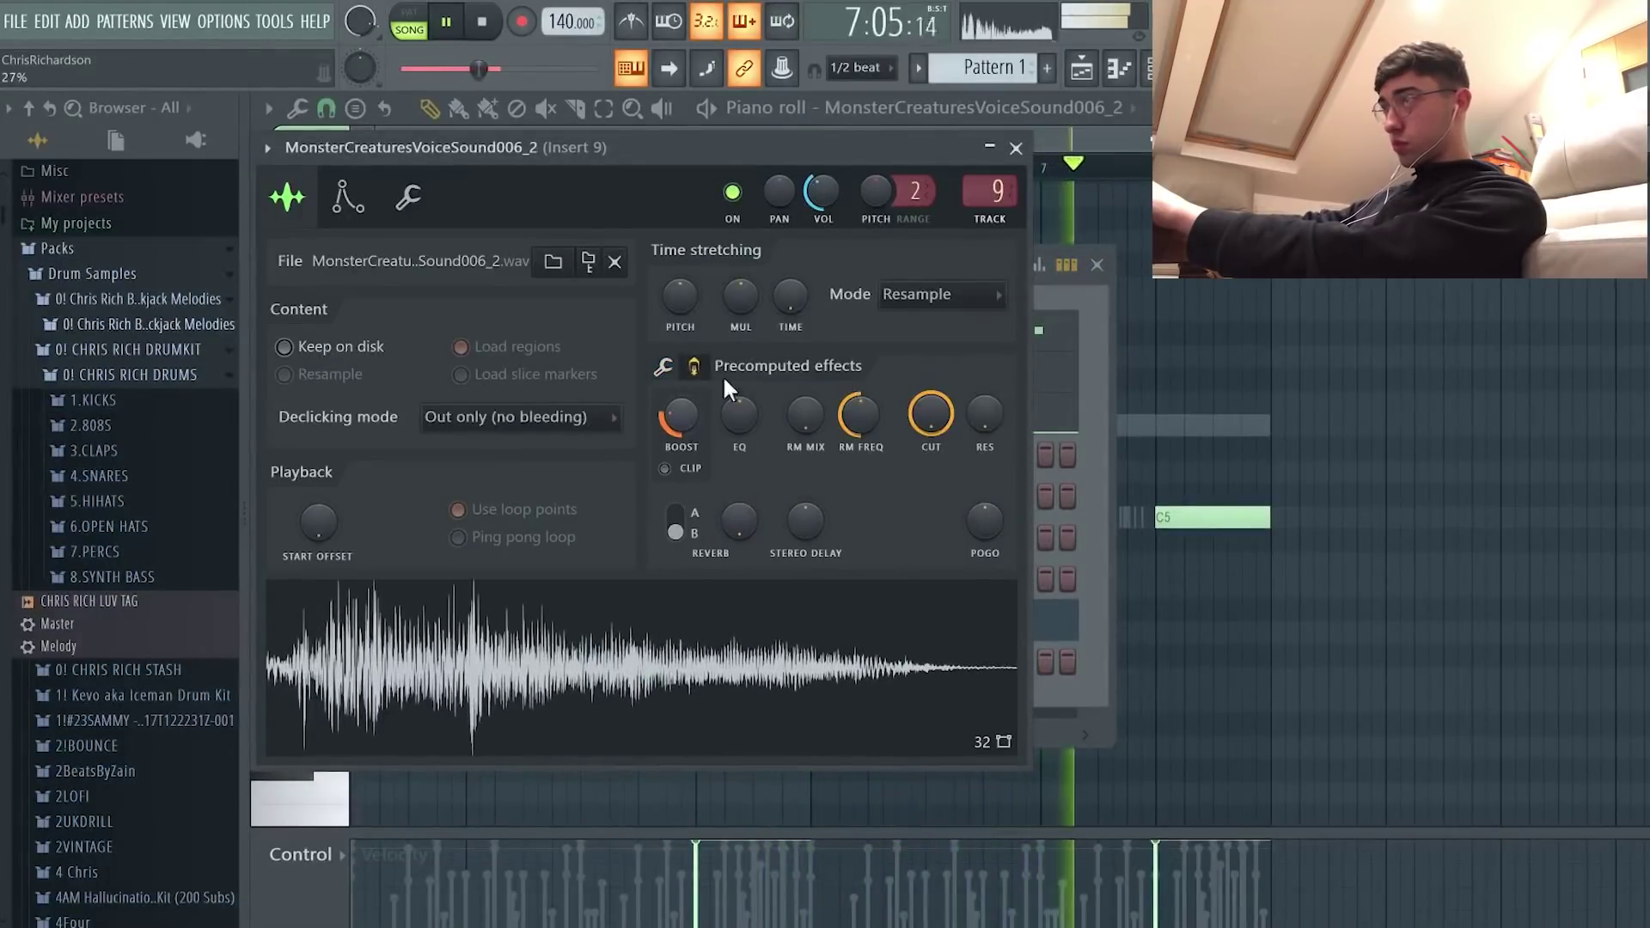
pyautogui.click(664, 366)
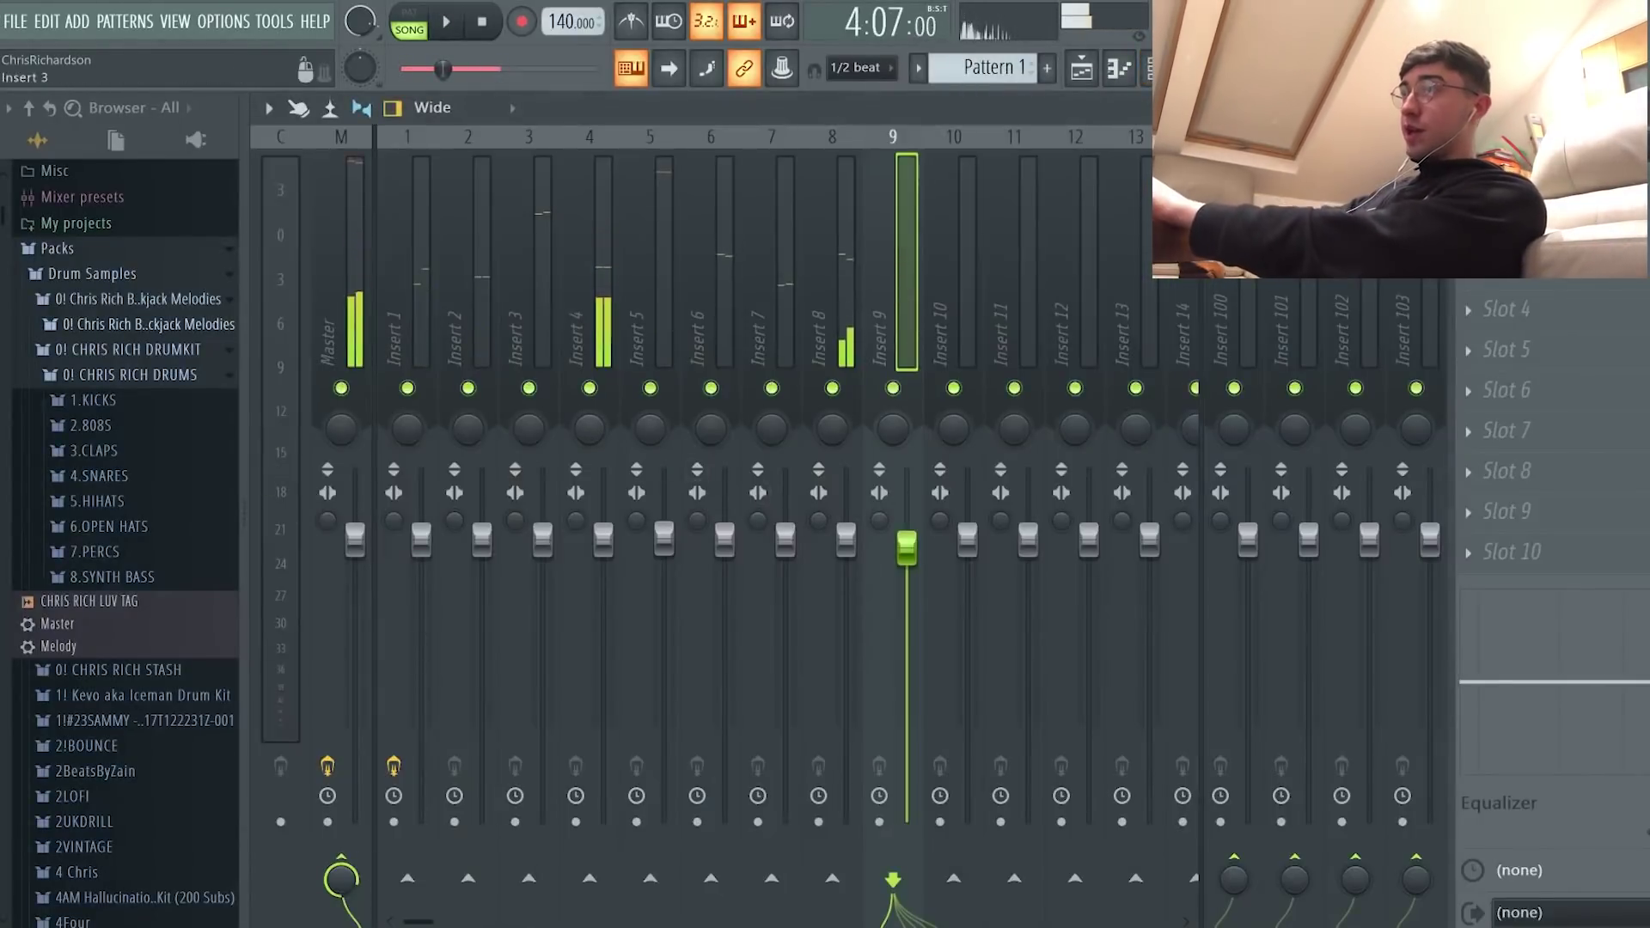
# Step: Solo Insert 1 during playback, bring in Inserts 2 and 3, lower Insert 1, raise Insert 2 and lower Insert 3 to about 88%
pyautogui.click(408, 518)
pyautogui.press('space')
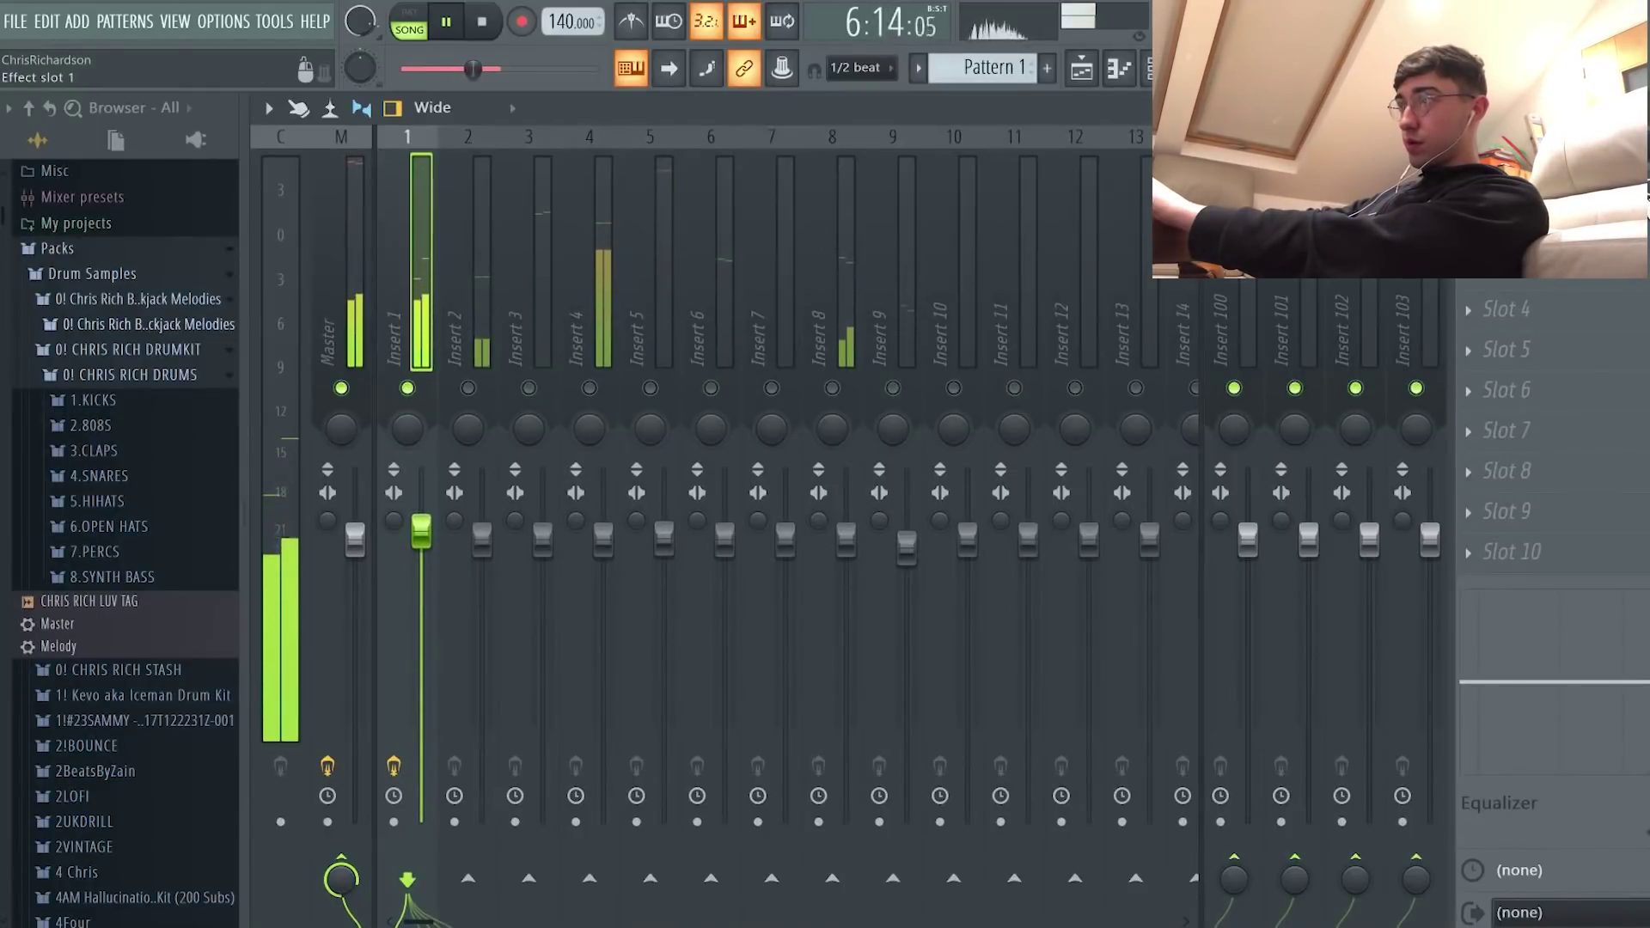
pyautogui.click(1629, 187)
pyautogui.click(442, 345)
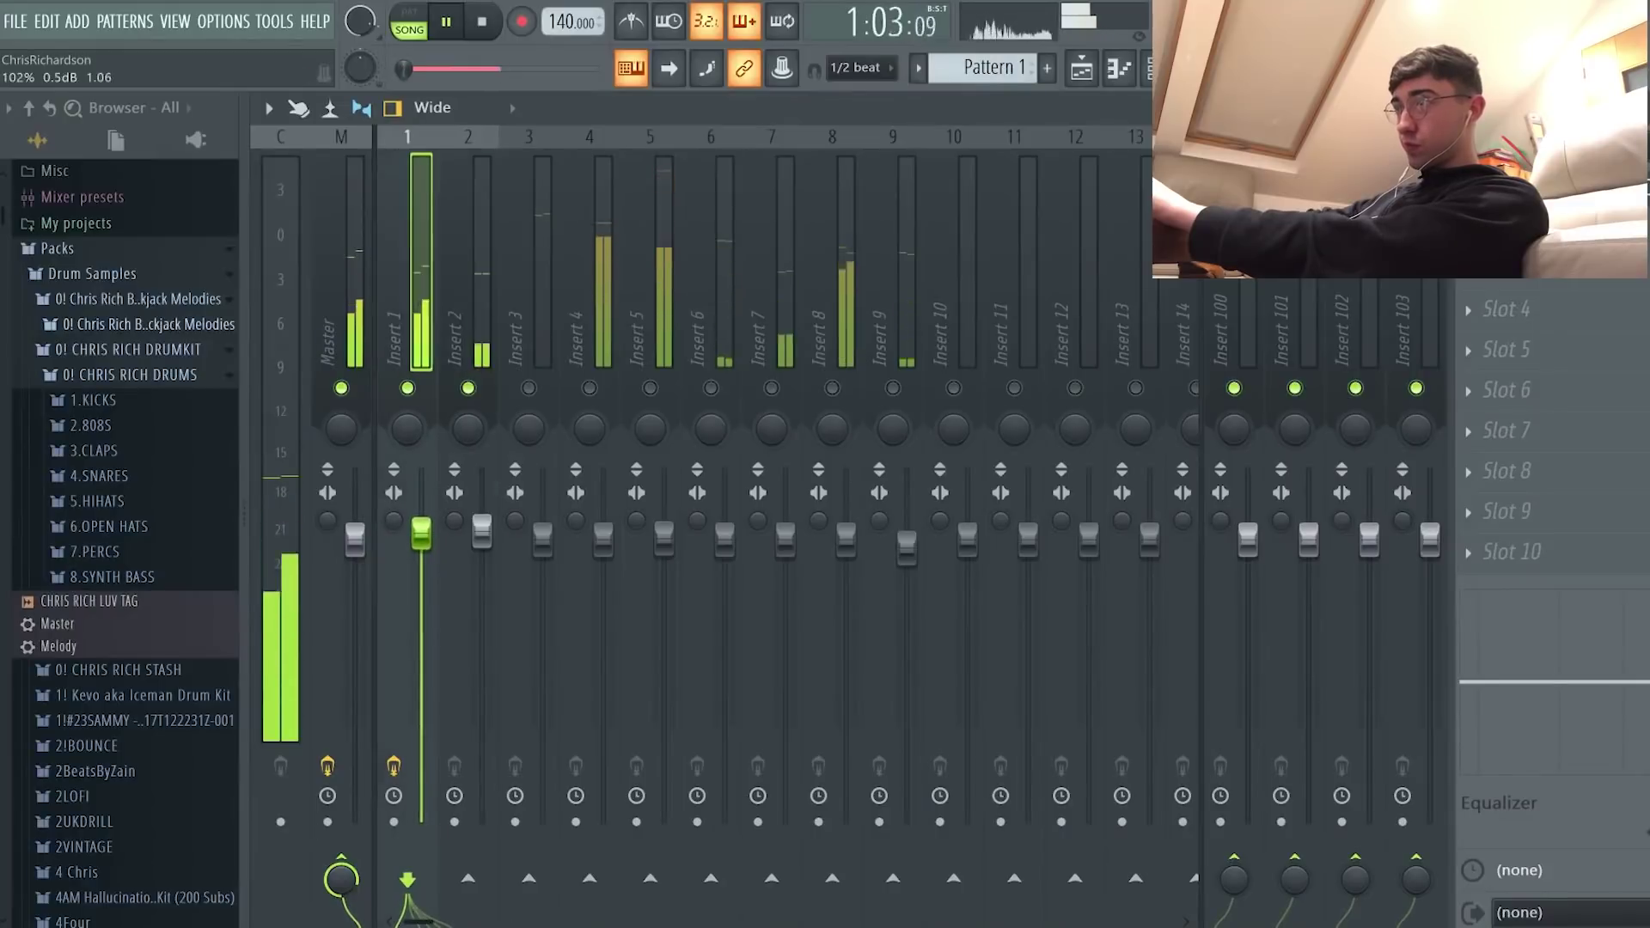
pyautogui.moveTo(482, 534); pyautogui.dragTo(542, 552)
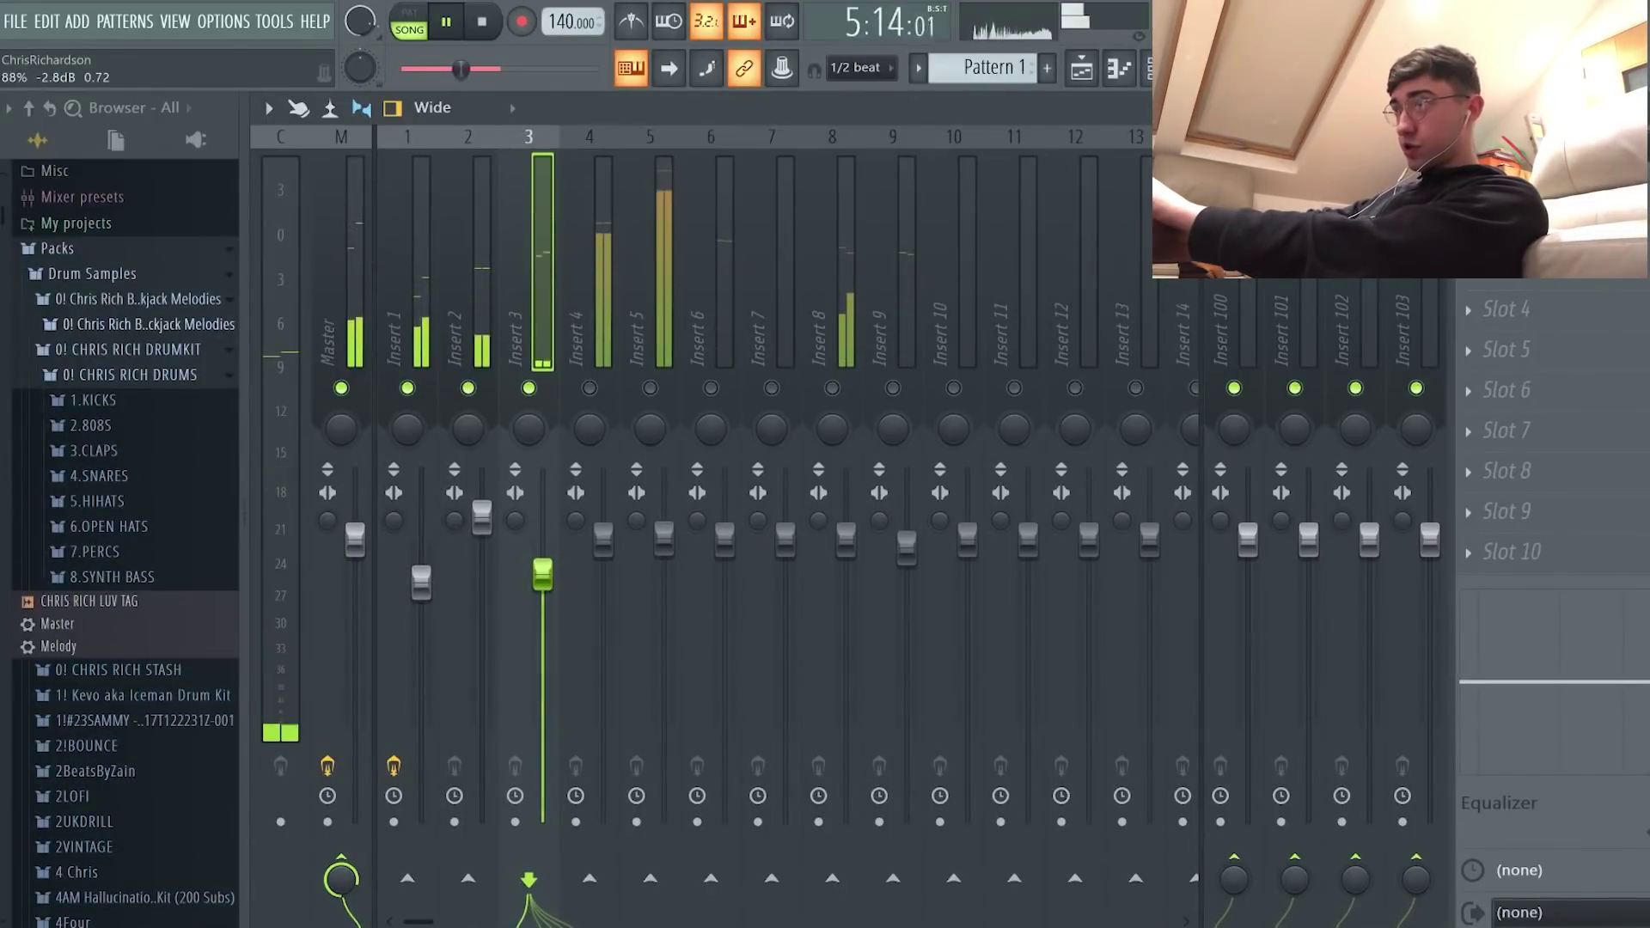
pyautogui.click(483, 512)
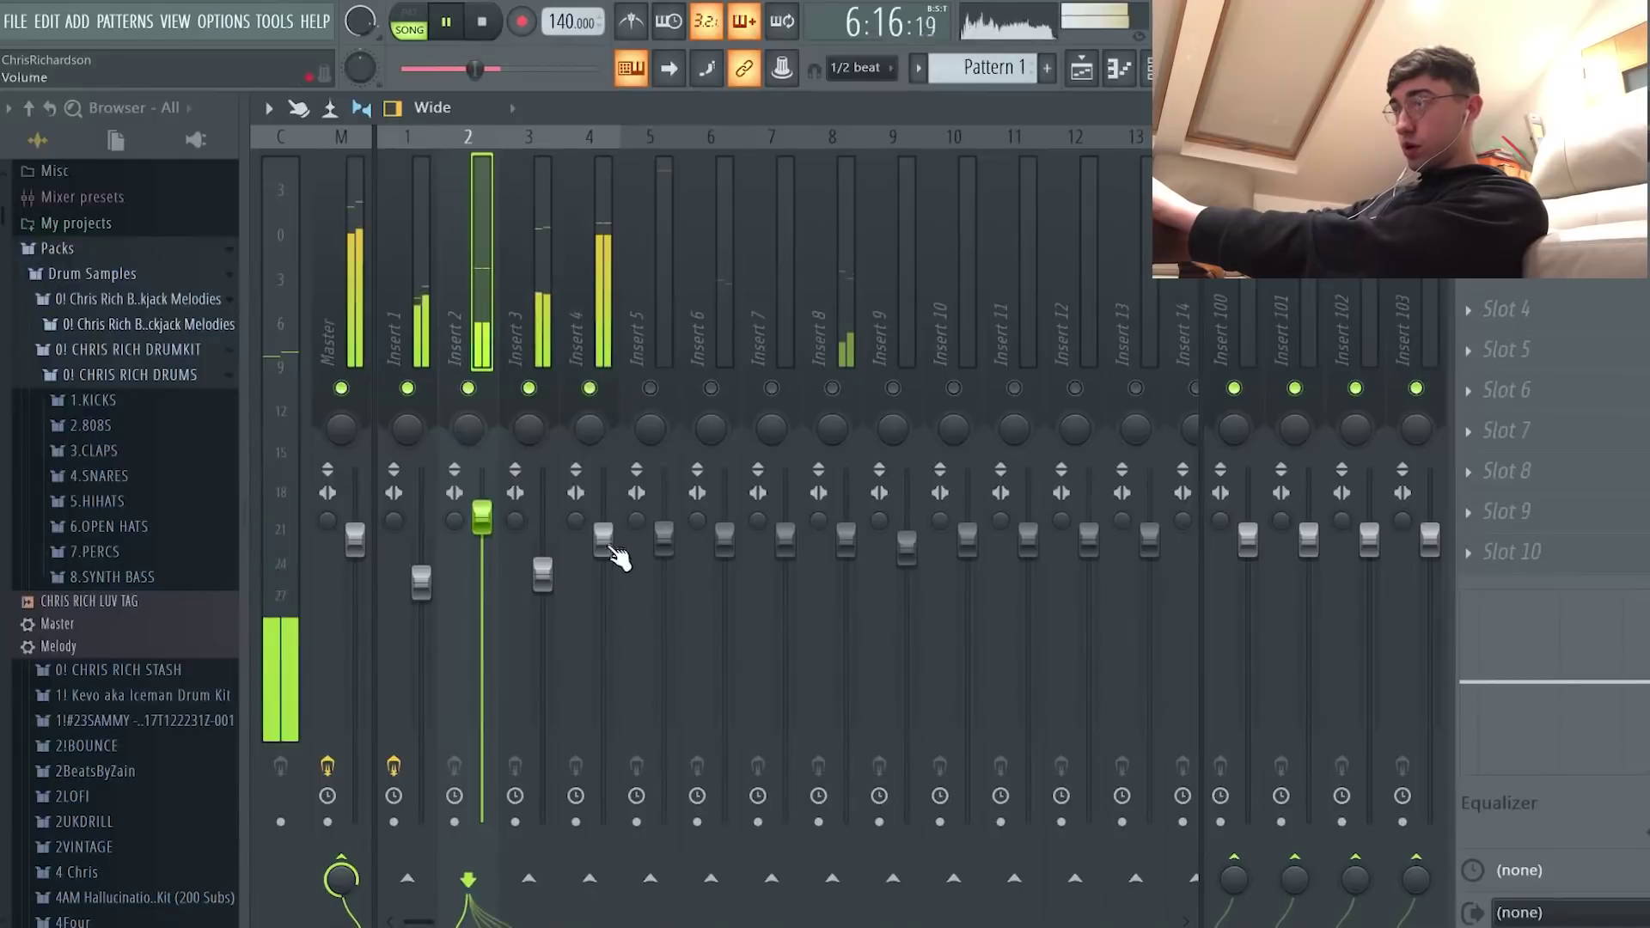
# Step: Unmute Inserts 4 to 9 one after another, raising Insert 5 and lowering Inserts 4, 6, 7, 8 and 9 in the mix
pyautogui.moveTo(612, 546); pyautogui.dragTo(613, 559)
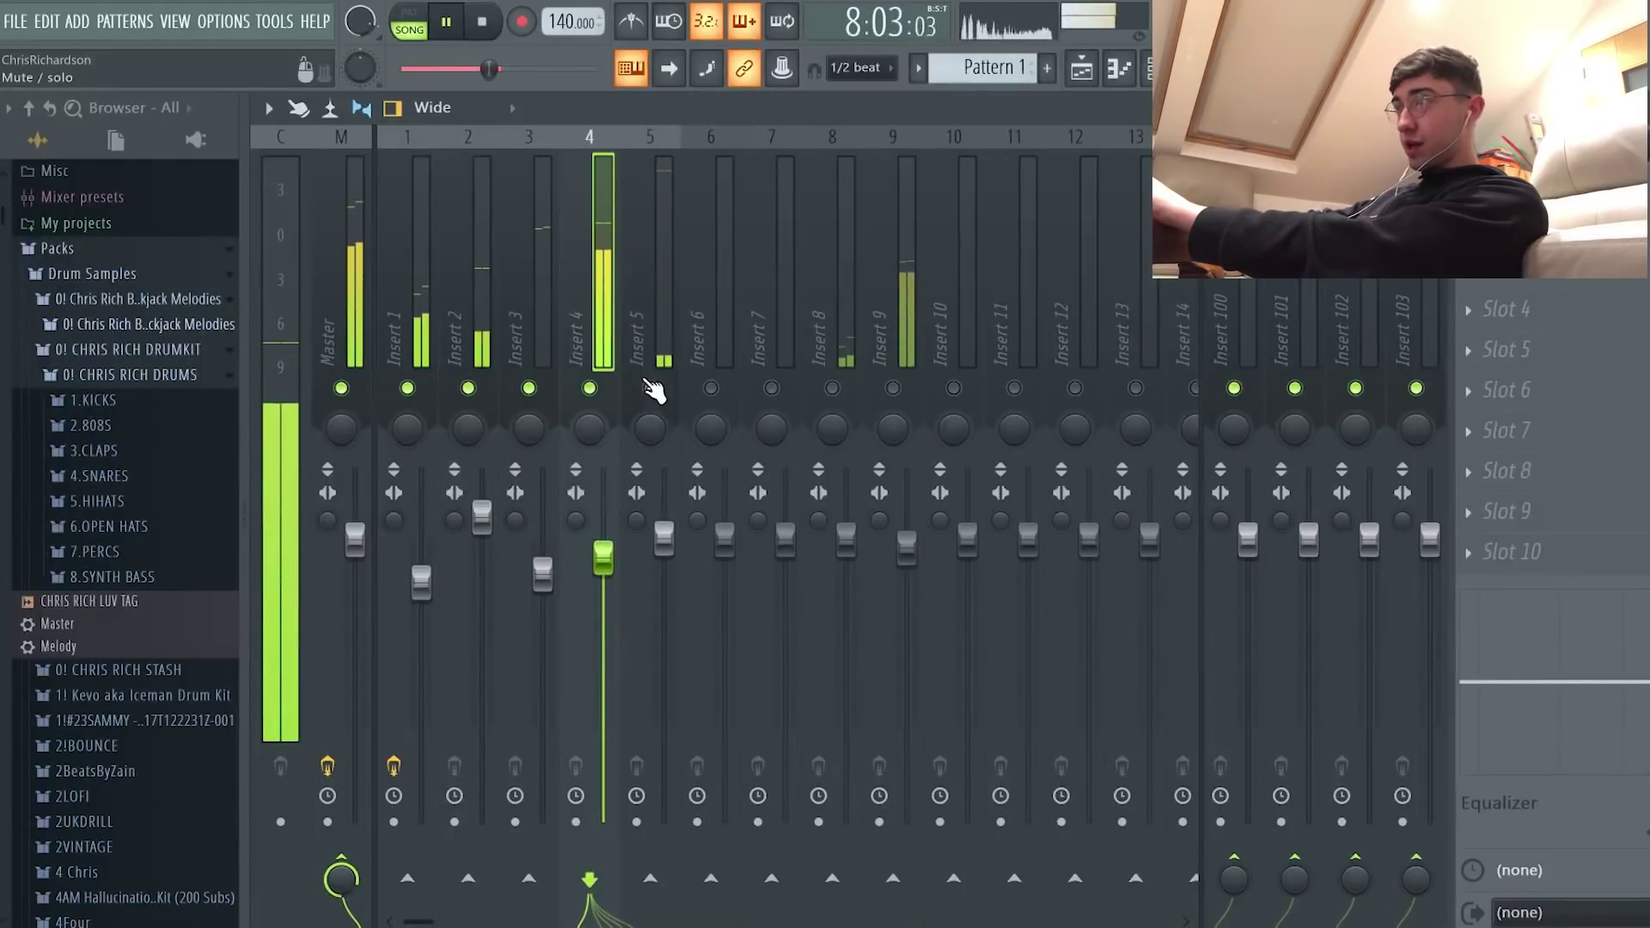
pyautogui.moveTo(667, 538); pyautogui.dragTo(665, 514)
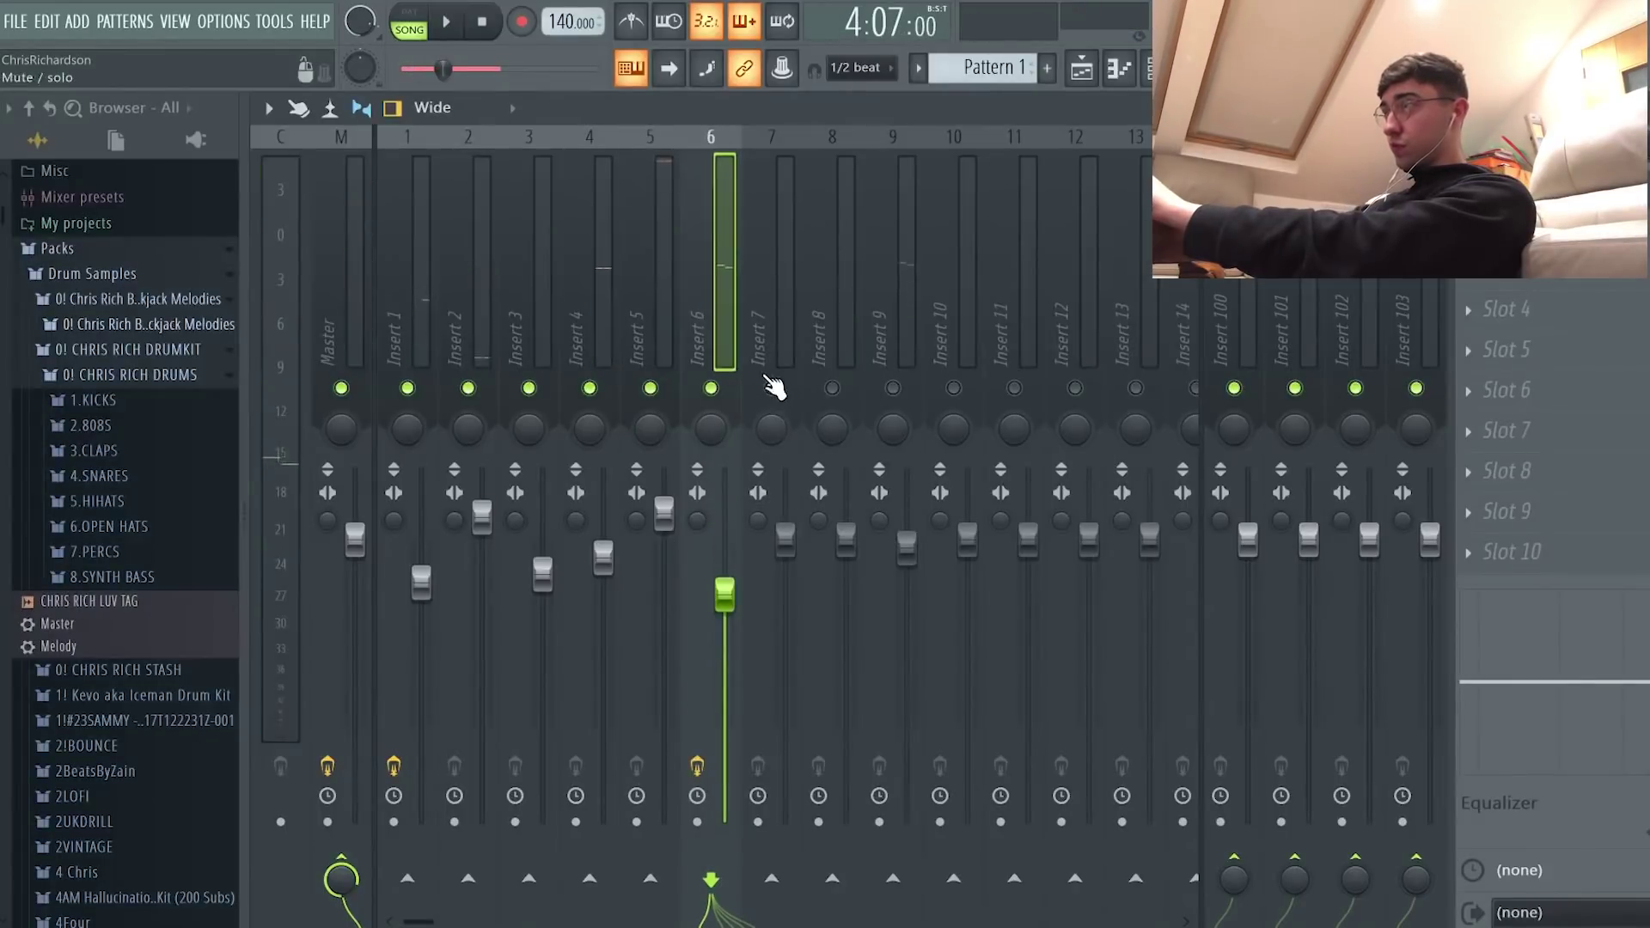
pyautogui.press('space')
pyautogui.click(856, 378)
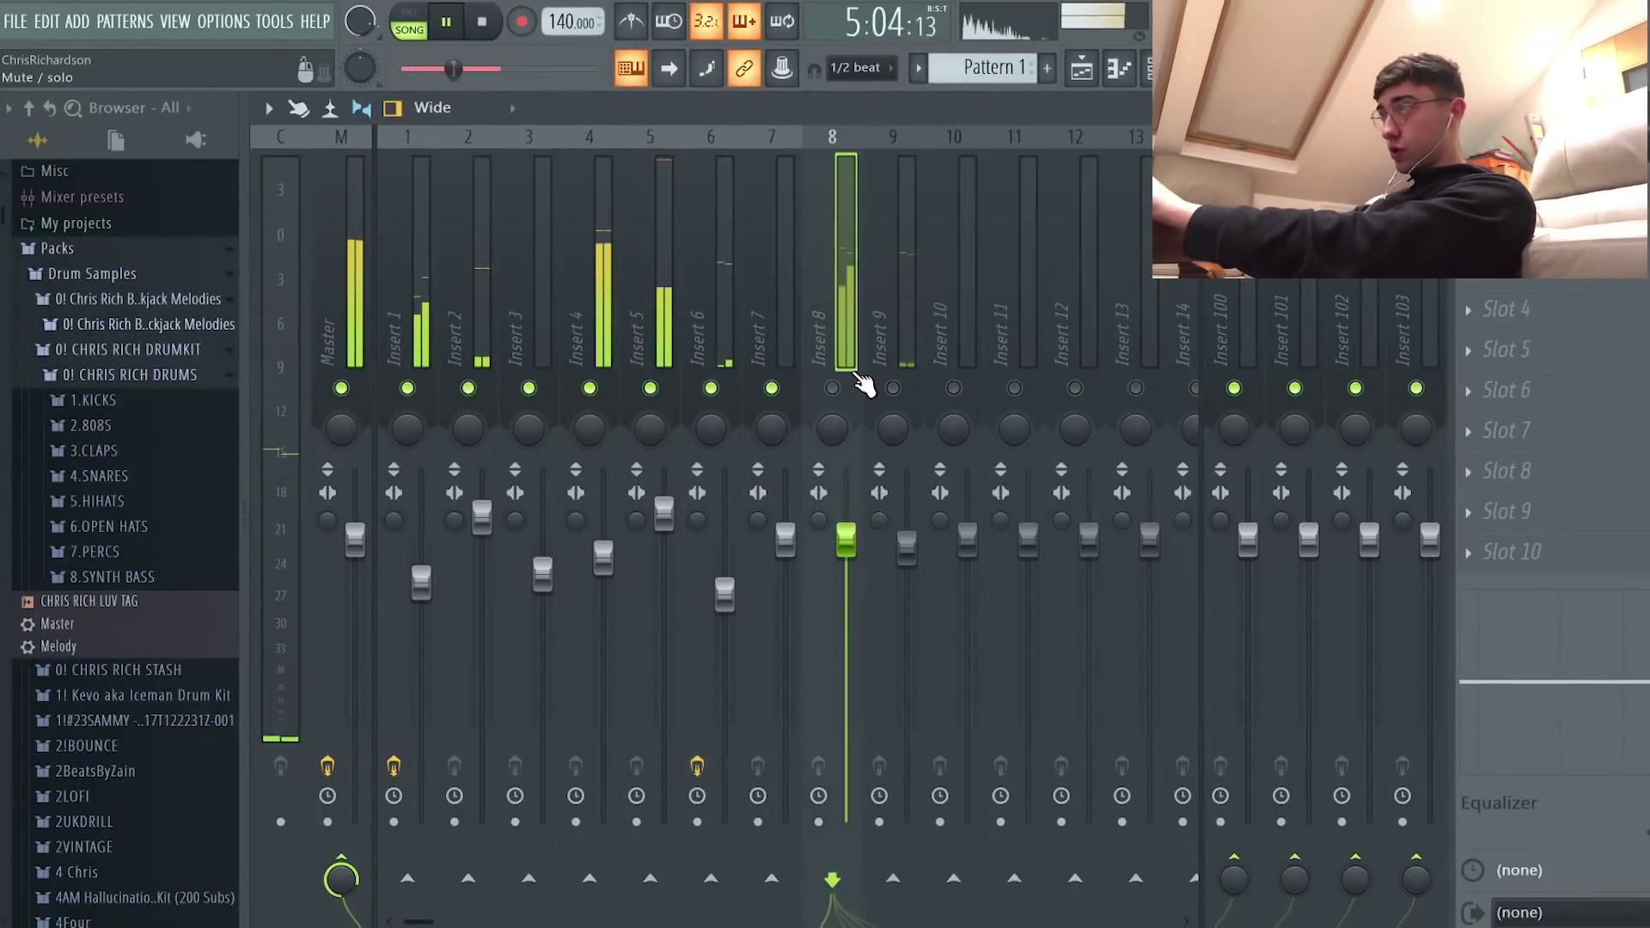
pyautogui.moveTo(844, 507); pyautogui.dragTo(844, 563)
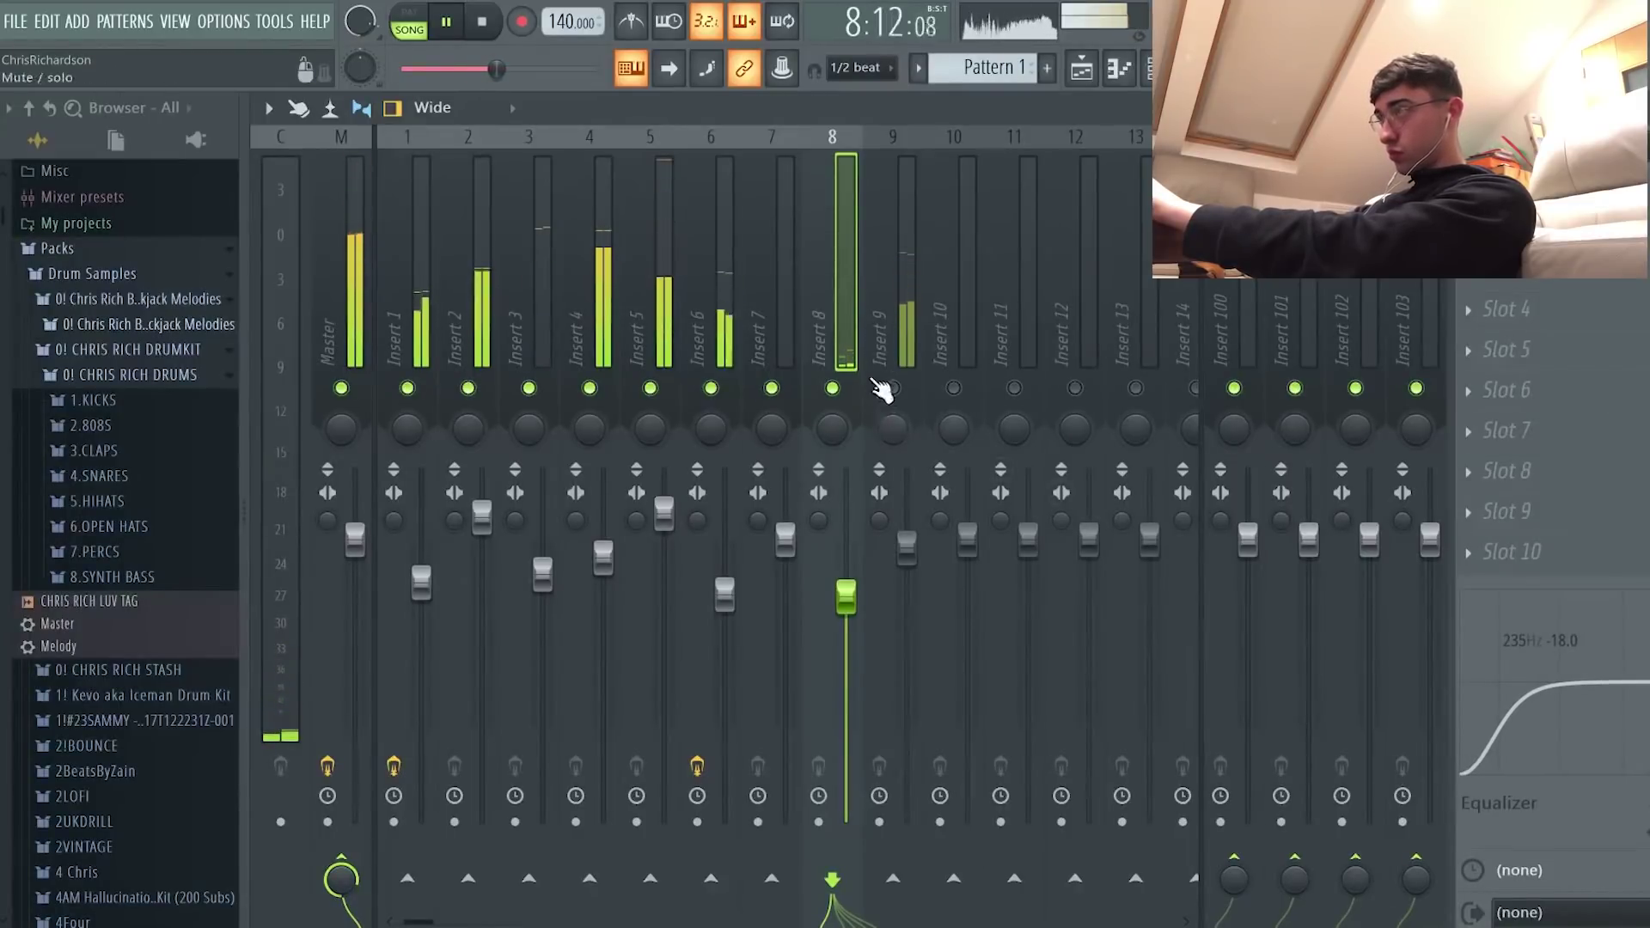
pyautogui.moveTo(909, 547); pyautogui.dragTo(909, 585)
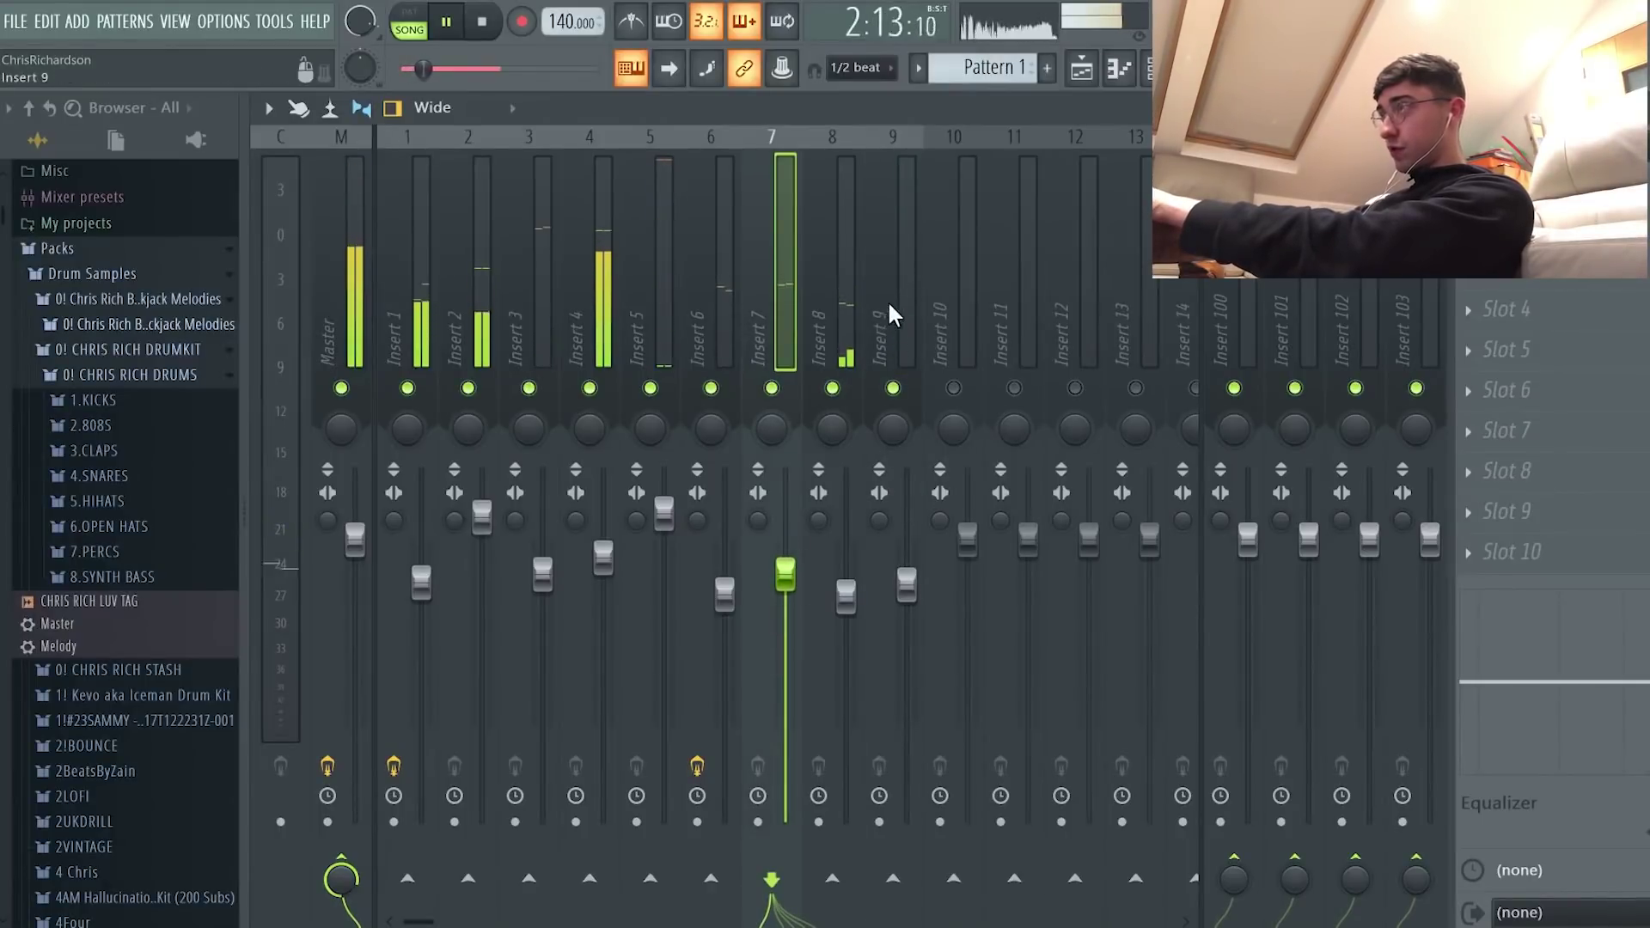
# Step: Add ValhallaVintageVerb to Insert 9 with LowCut at 310 Hz and Mix at 18.4%
pyautogui.click(891, 310)
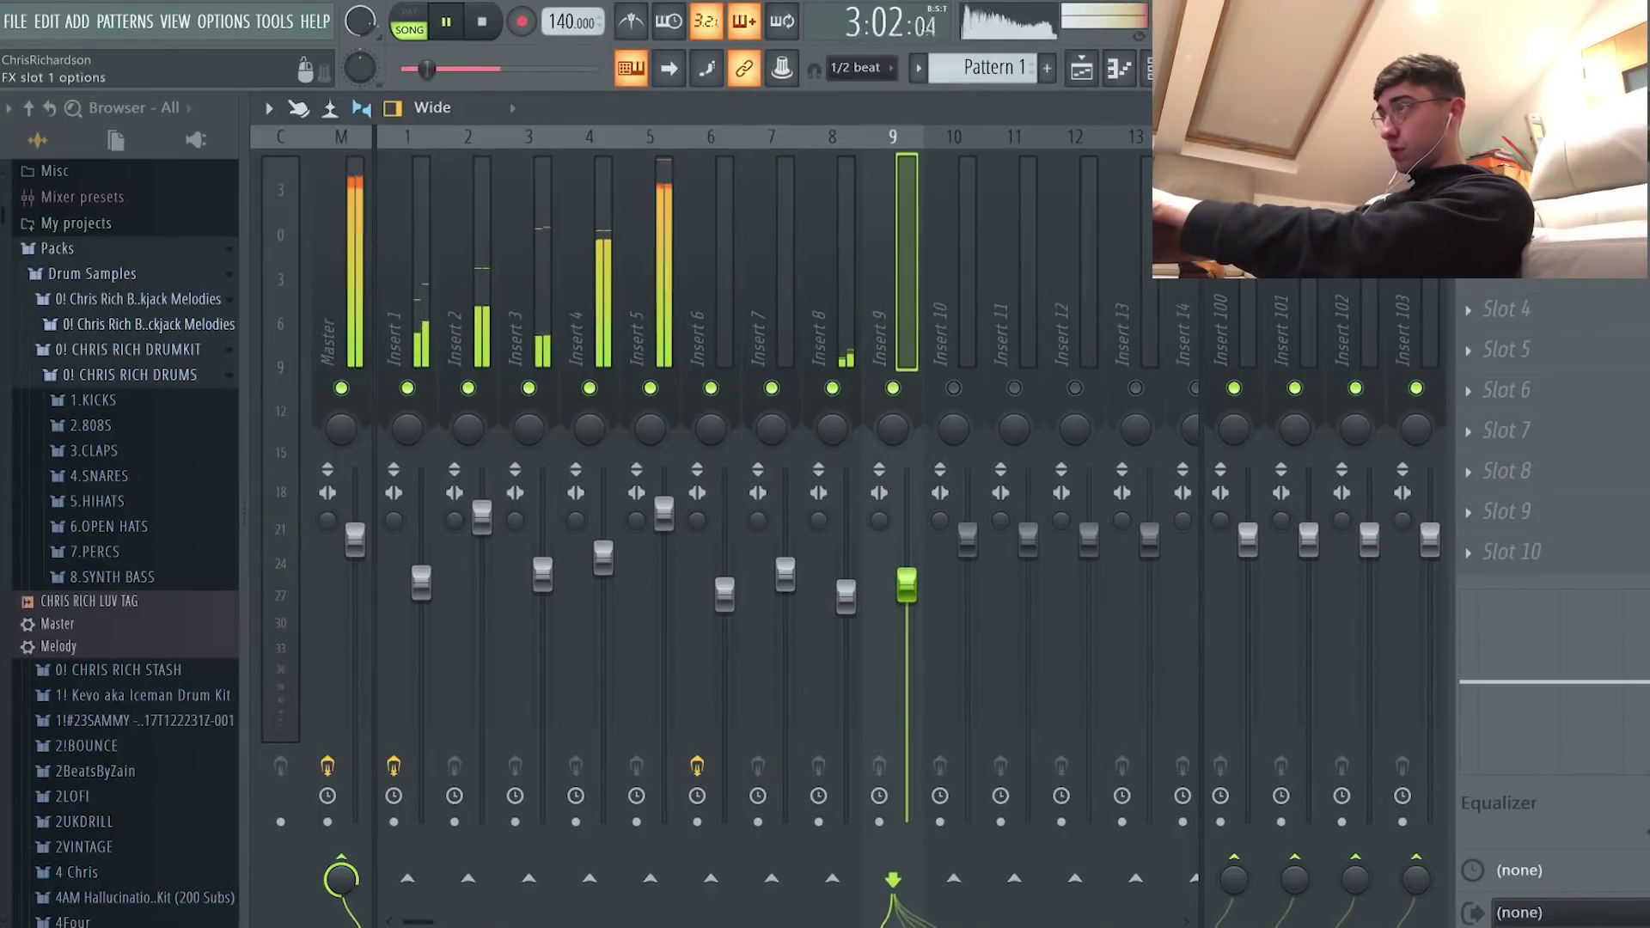
pyautogui.click(1468, 188)
pyautogui.moveTo(1496, 213)
pyautogui.click(885, 37)
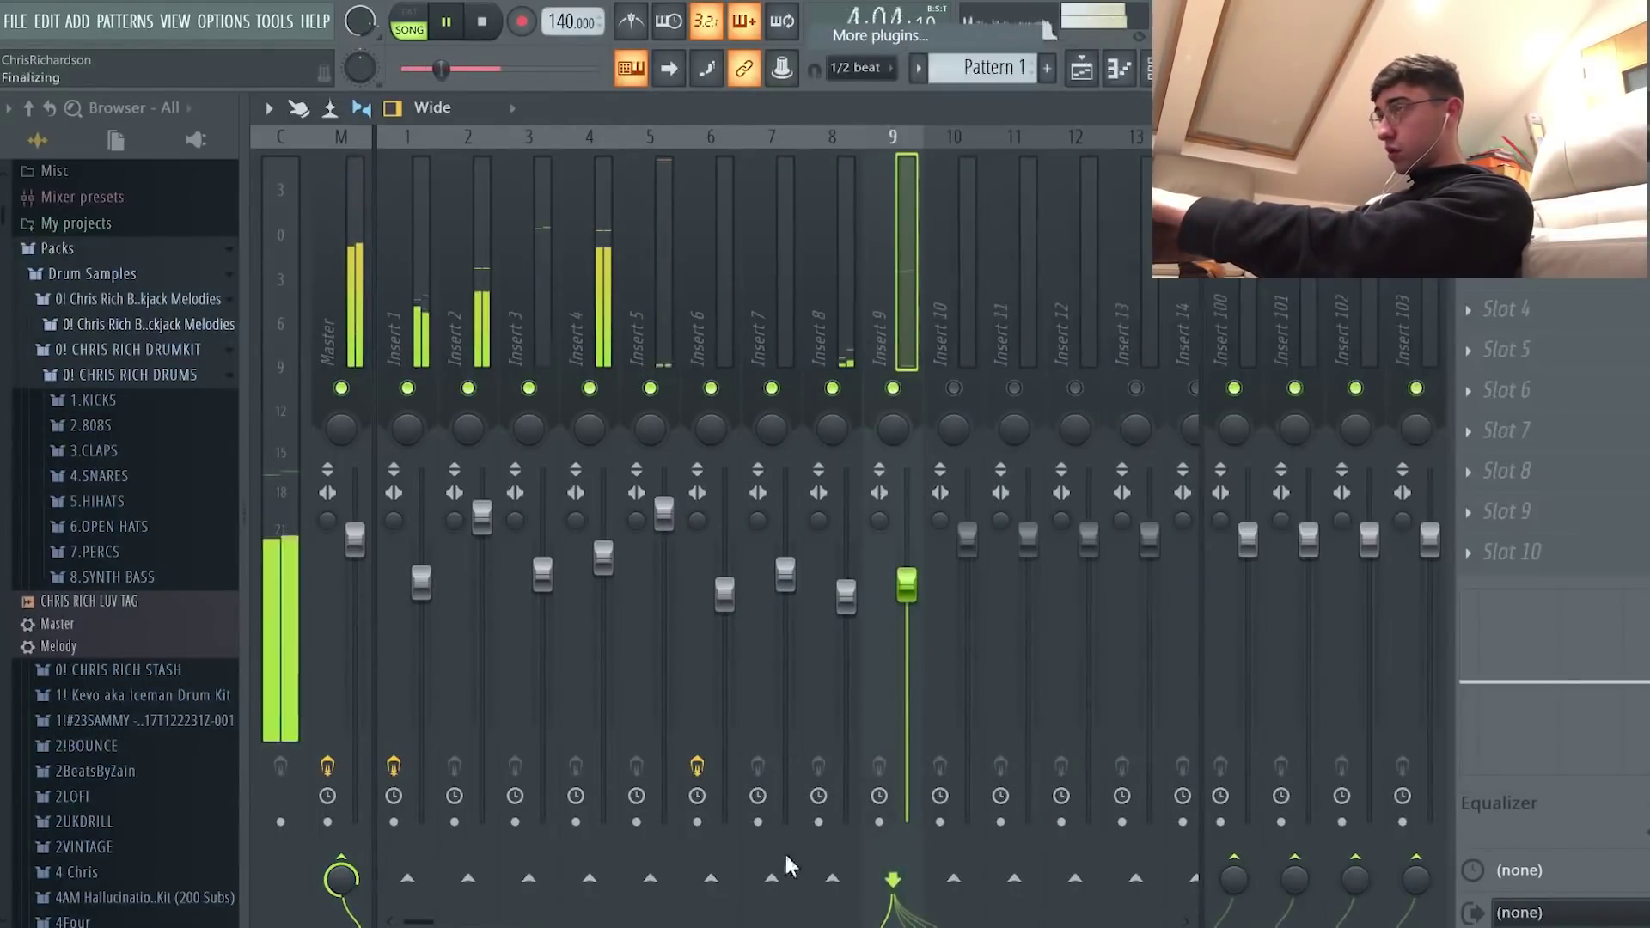
pyautogui.write('va')
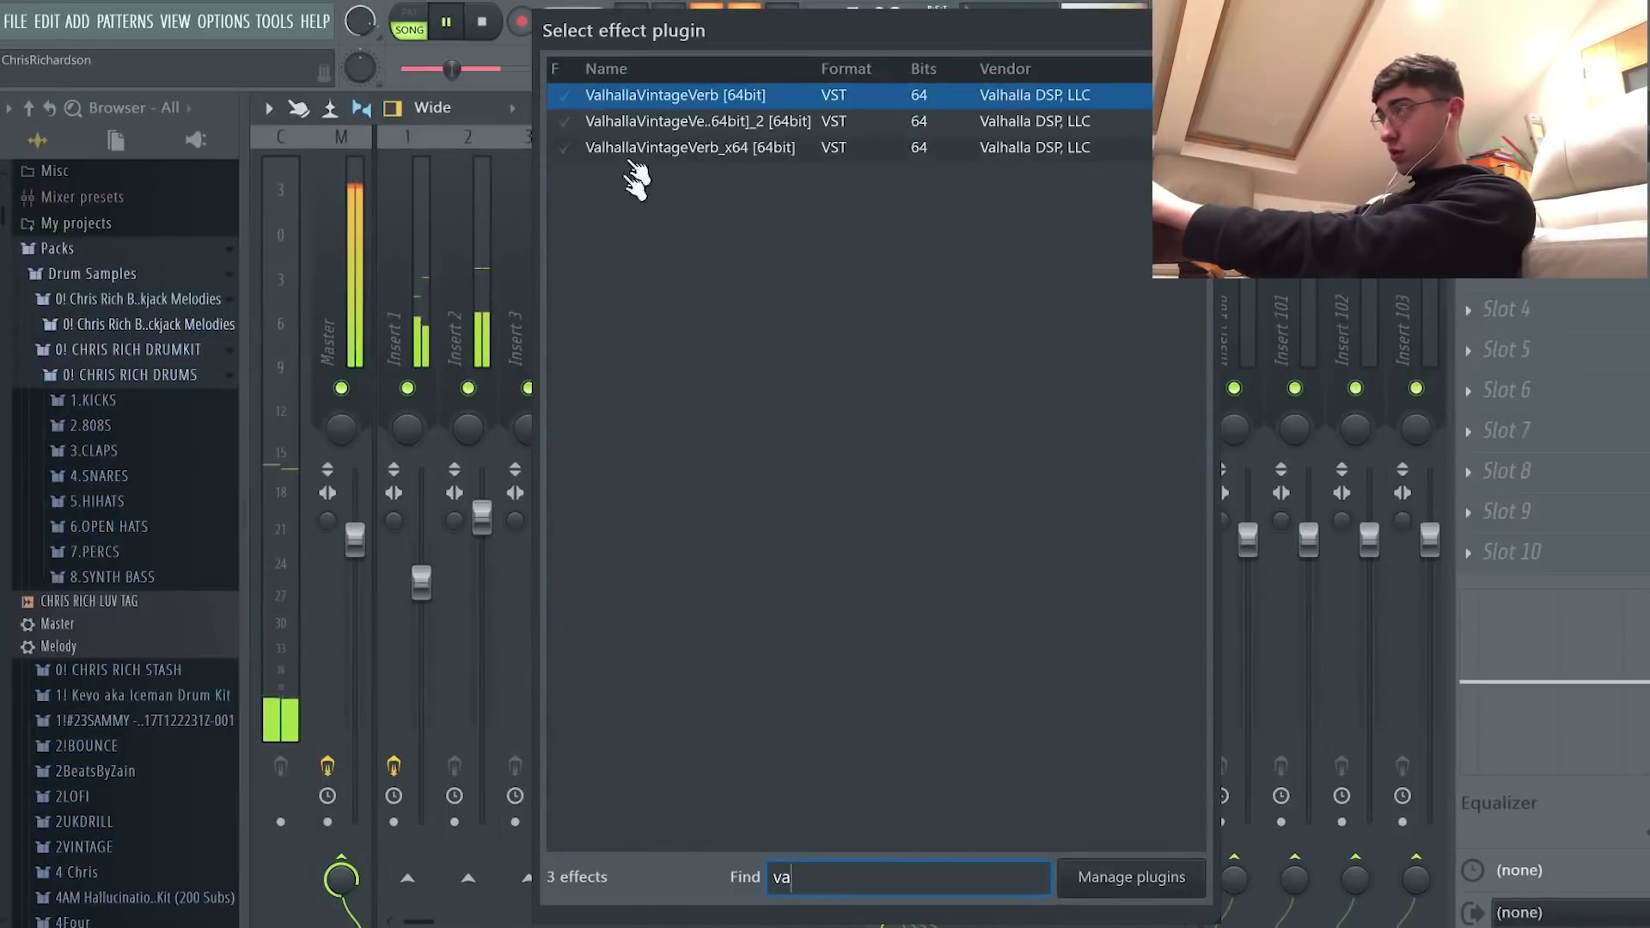
pyautogui.doubleClick(658, 95)
pyautogui.moveTo(800, 428); pyautogui.dragTo(801, 404)
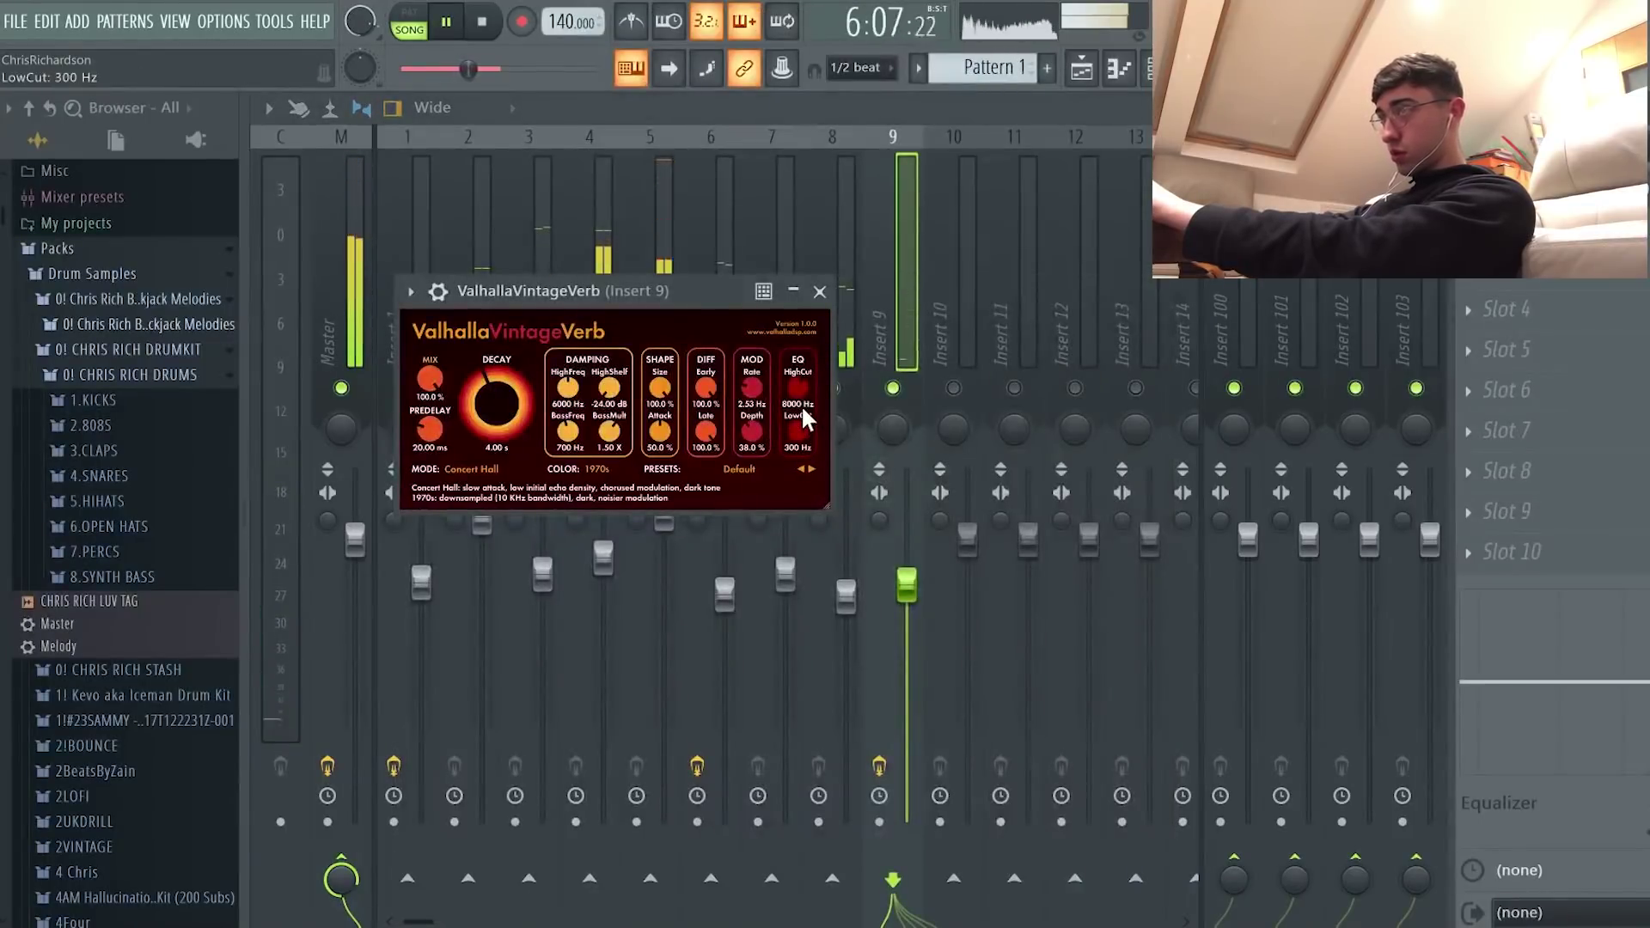
pyautogui.moveTo(424, 386); pyautogui.dragTo(455, 462)
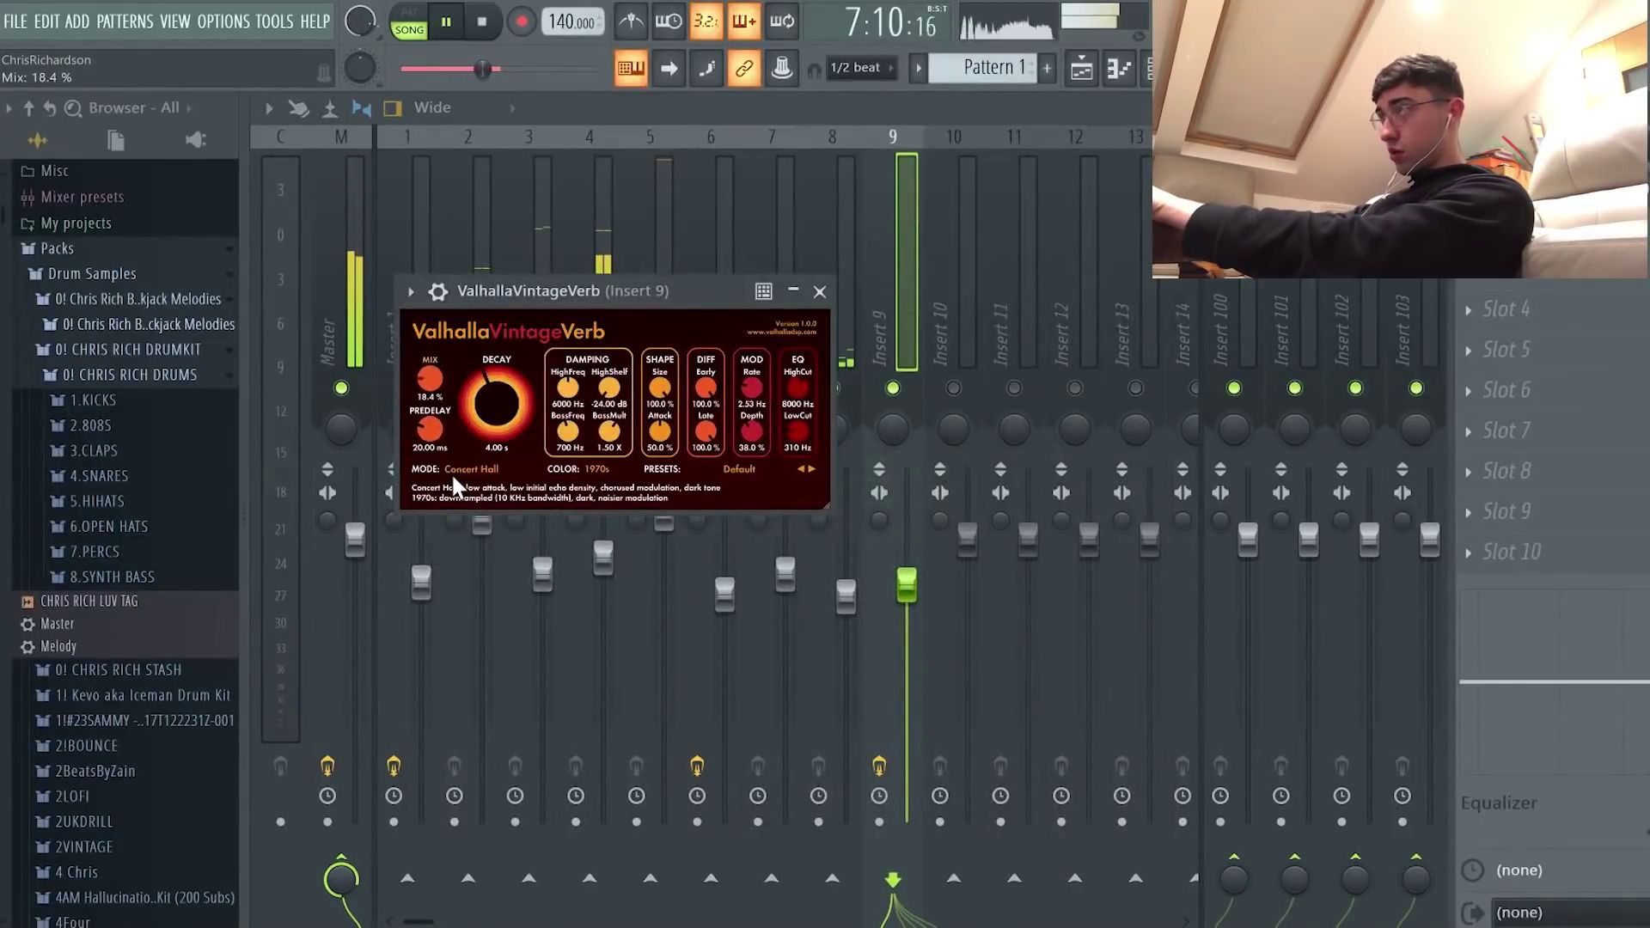
# Step: Delete the bar 4 C5 note from the MonsterCreaturesVoiceSound006_2 piano roll and play from just before bar 8
pyautogui.press('F6')
pyautogui.rightClick(667, 623)
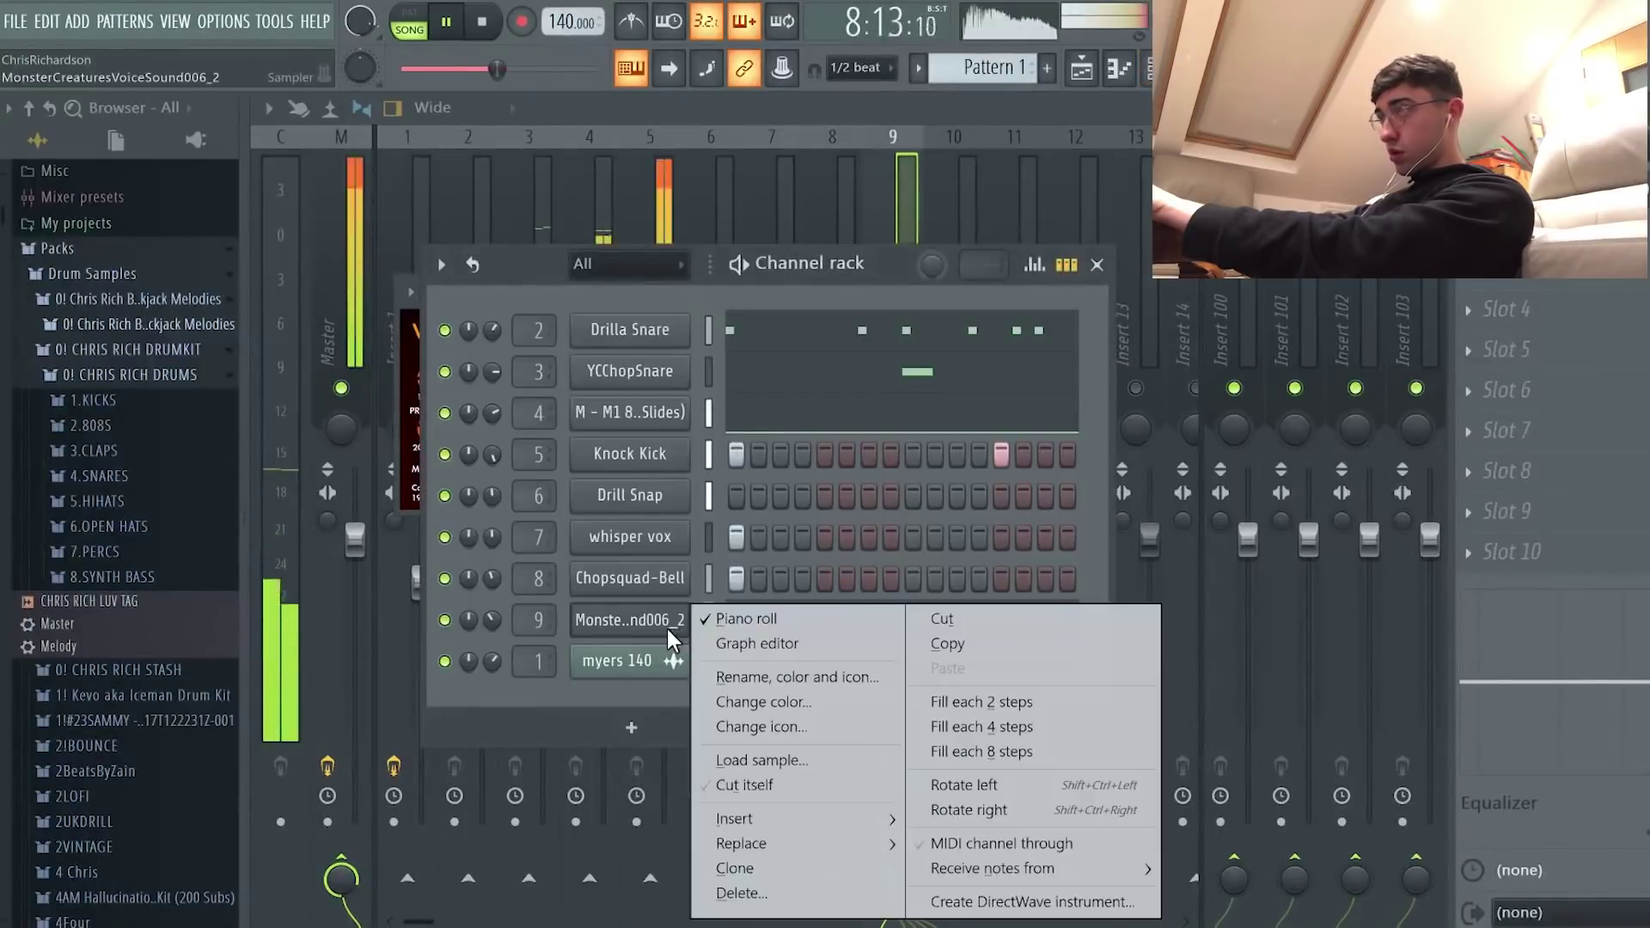
pyautogui.click(733, 618)
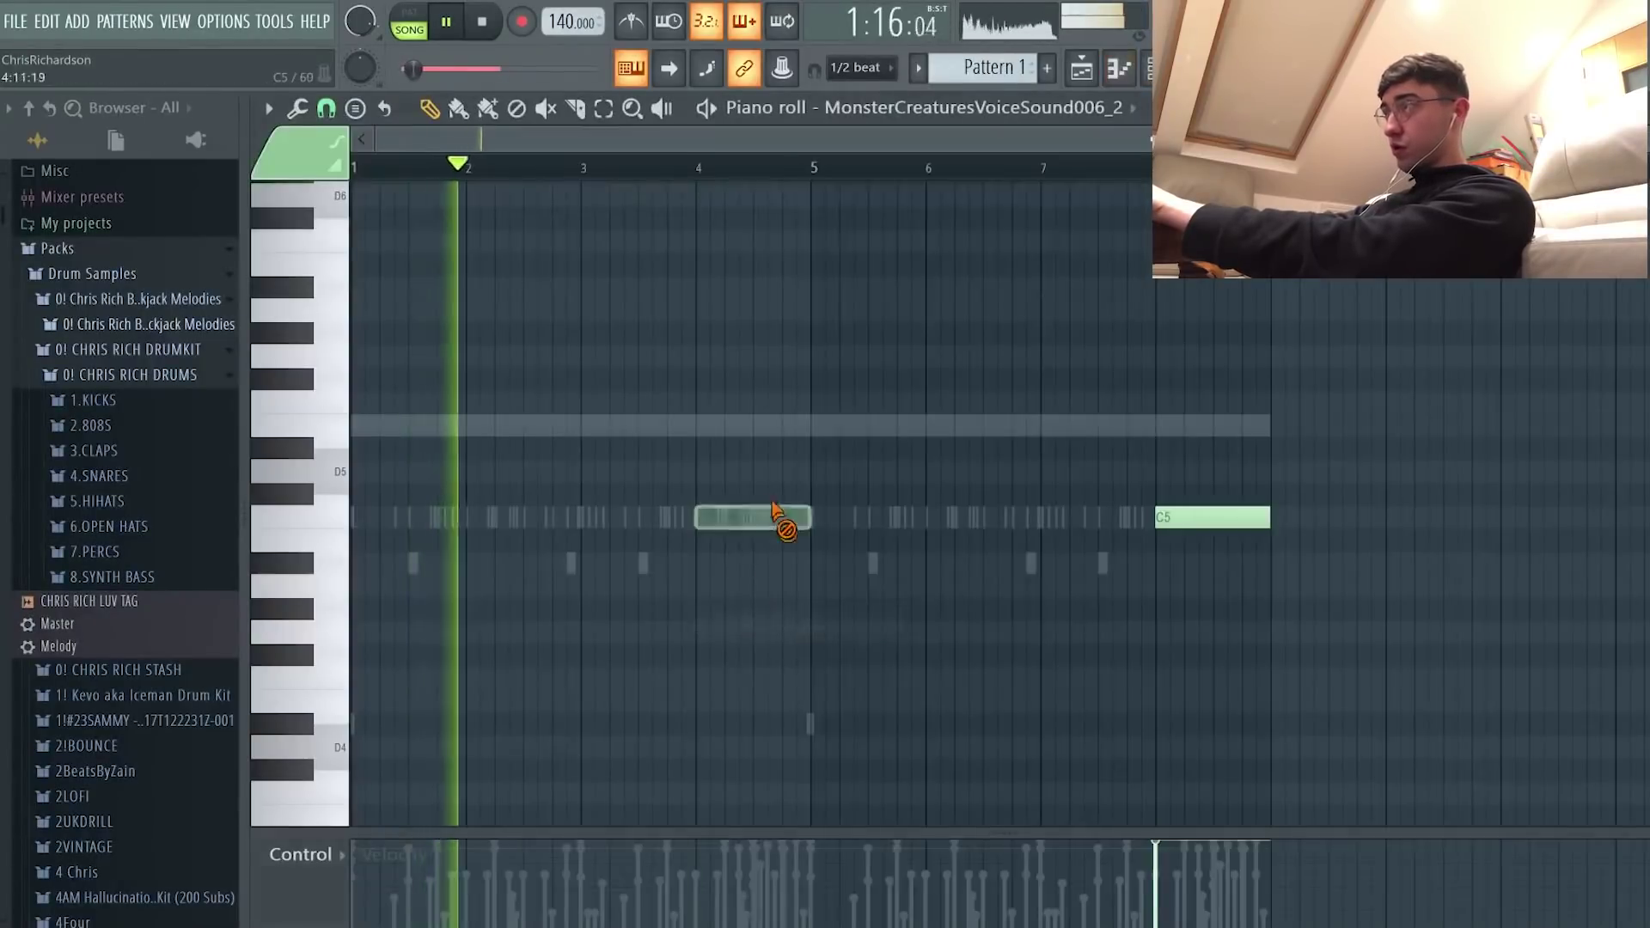
pyautogui.click(1135, 168)
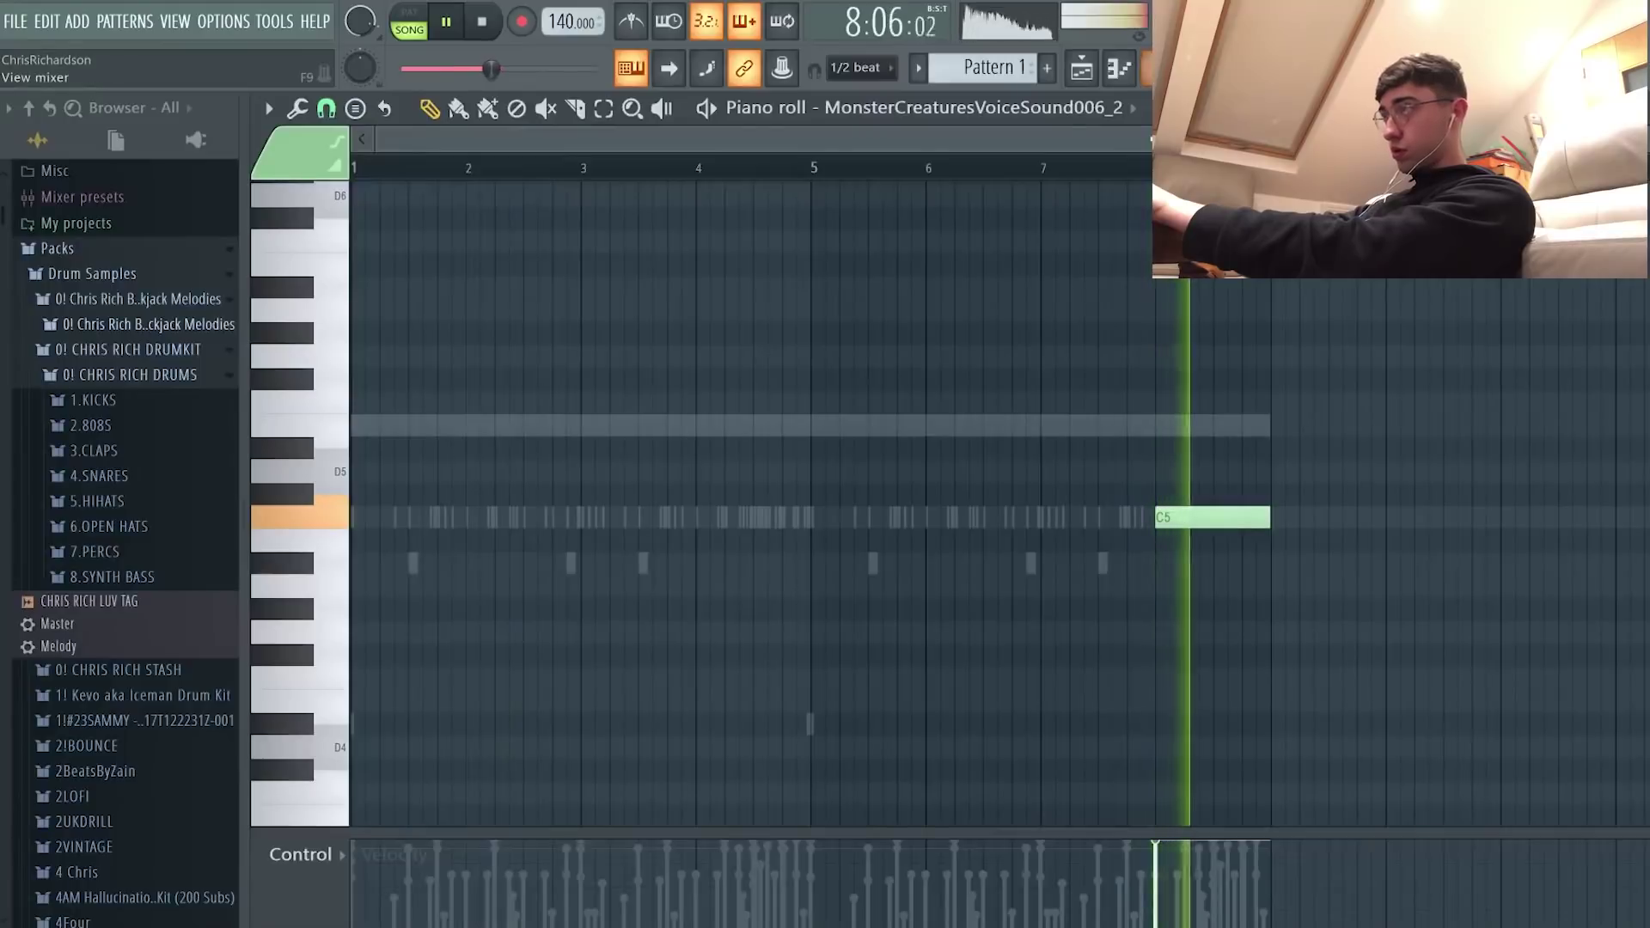
# Step: Lower Insert 9's fader a little further and raise Insert 7's fader slightly in the mixer
pyautogui.press('F9')
pyautogui.moveTo(907, 591); pyautogui.dragTo(906, 607)
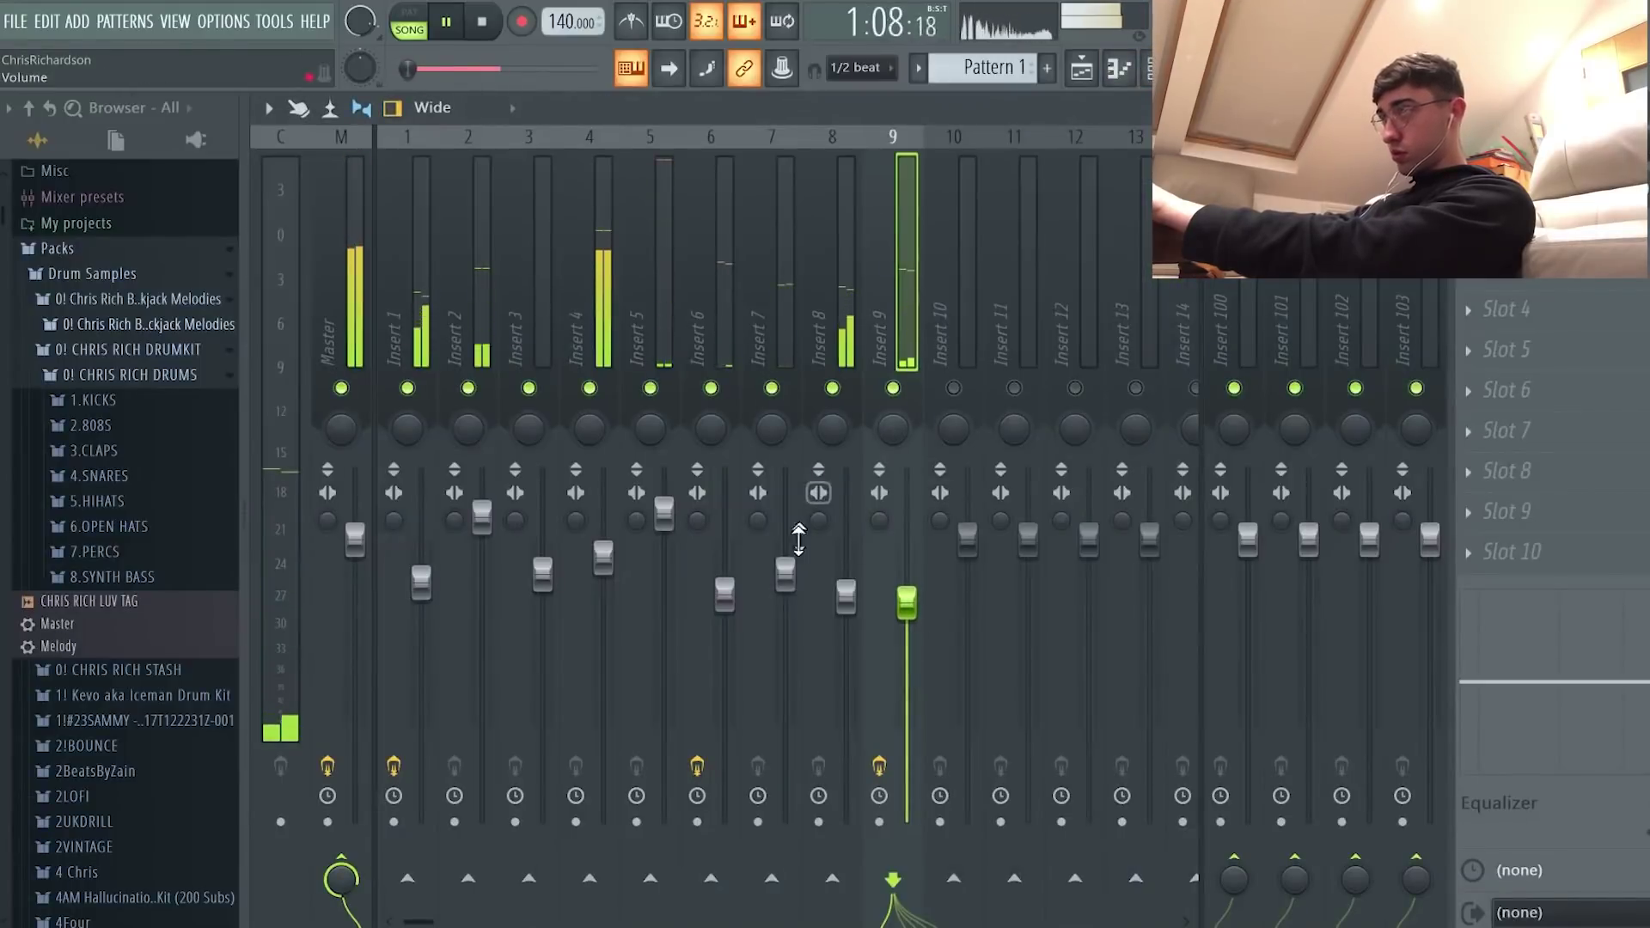
pyautogui.moveTo(785, 575); pyautogui.dragTo(784, 567)
# Step: Copy Insert 6's mixer track state, including its effect and fader level, onto Insert 7
pyautogui.click(717, 283)
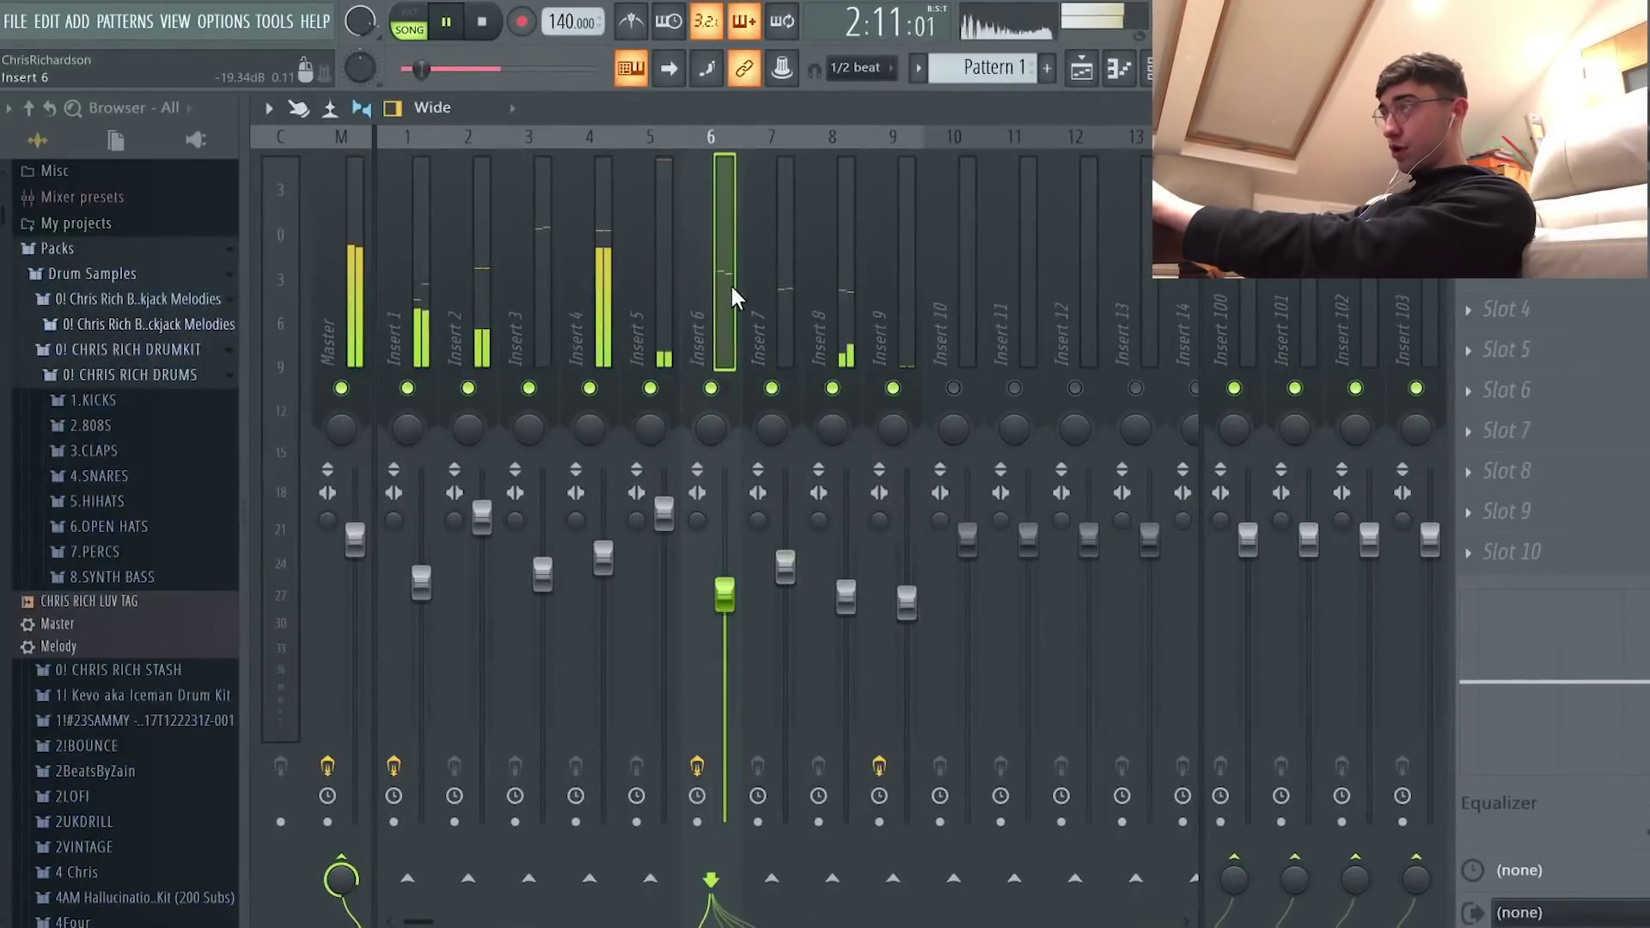
pyautogui.rightClick(730, 286)
pyautogui.moveTo(986, 244)
pyautogui.moveTo(1064, 235); pyautogui.dragTo(780, 323)
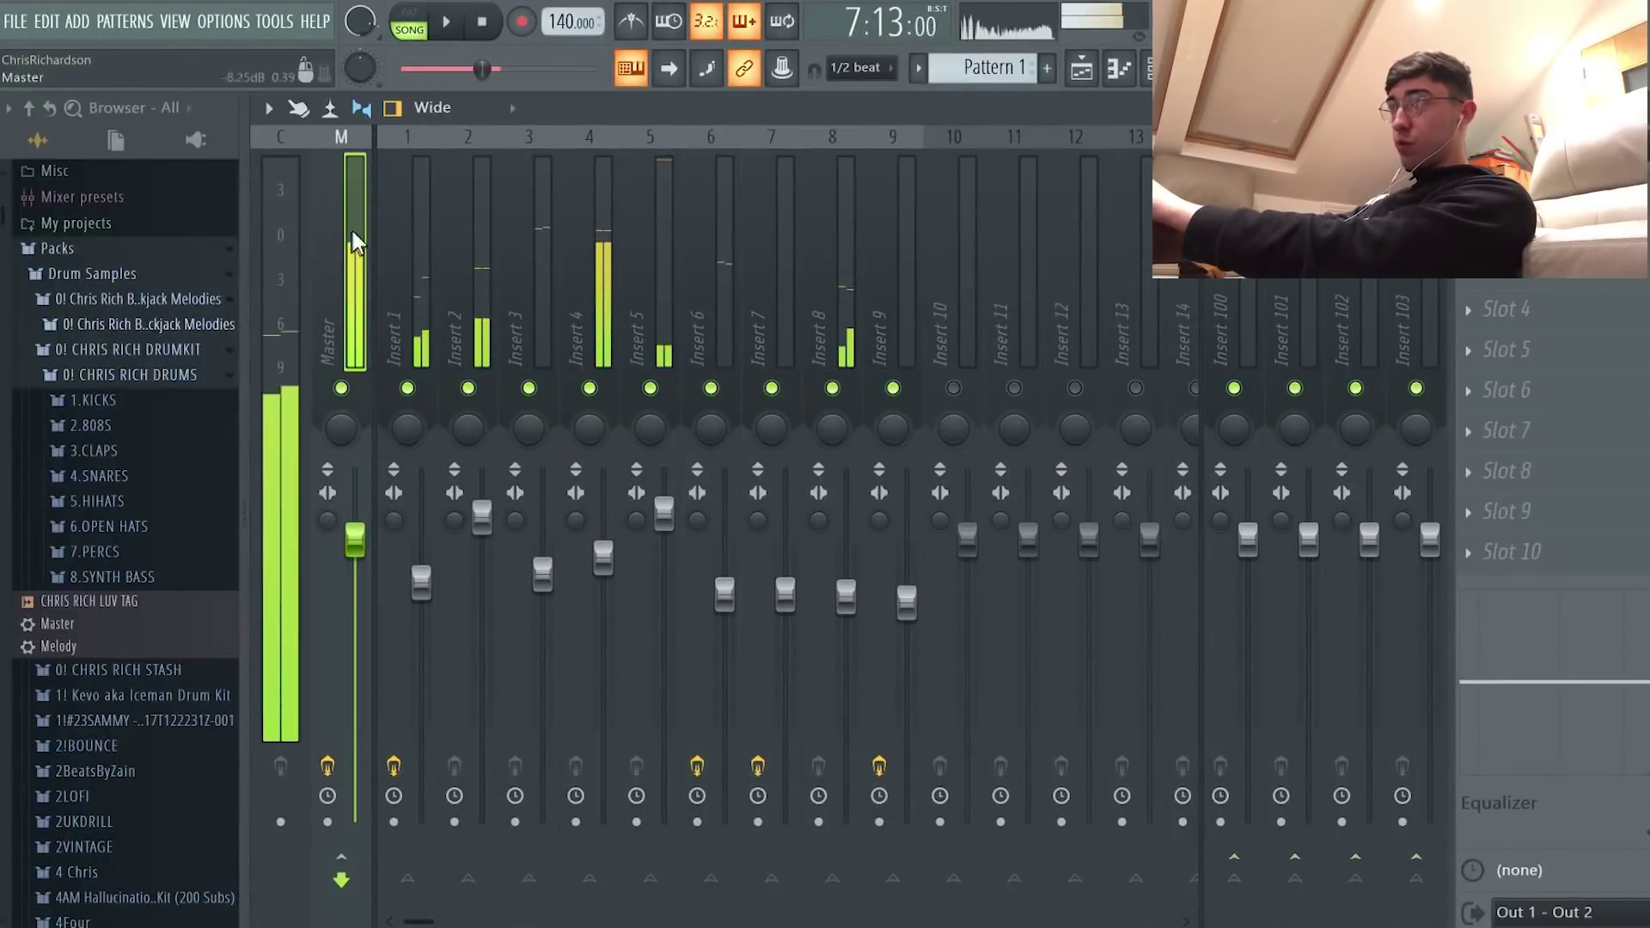
# Step: Stop playback and load the saved Master mixer preset from the browser onto the Master track
pyautogui.press('space')
pyautogui.moveTo(114, 633); pyautogui.dragTo(296, 318)
pyautogui.moveTo(362, 256); pyautogui.dragTo(343, 249)
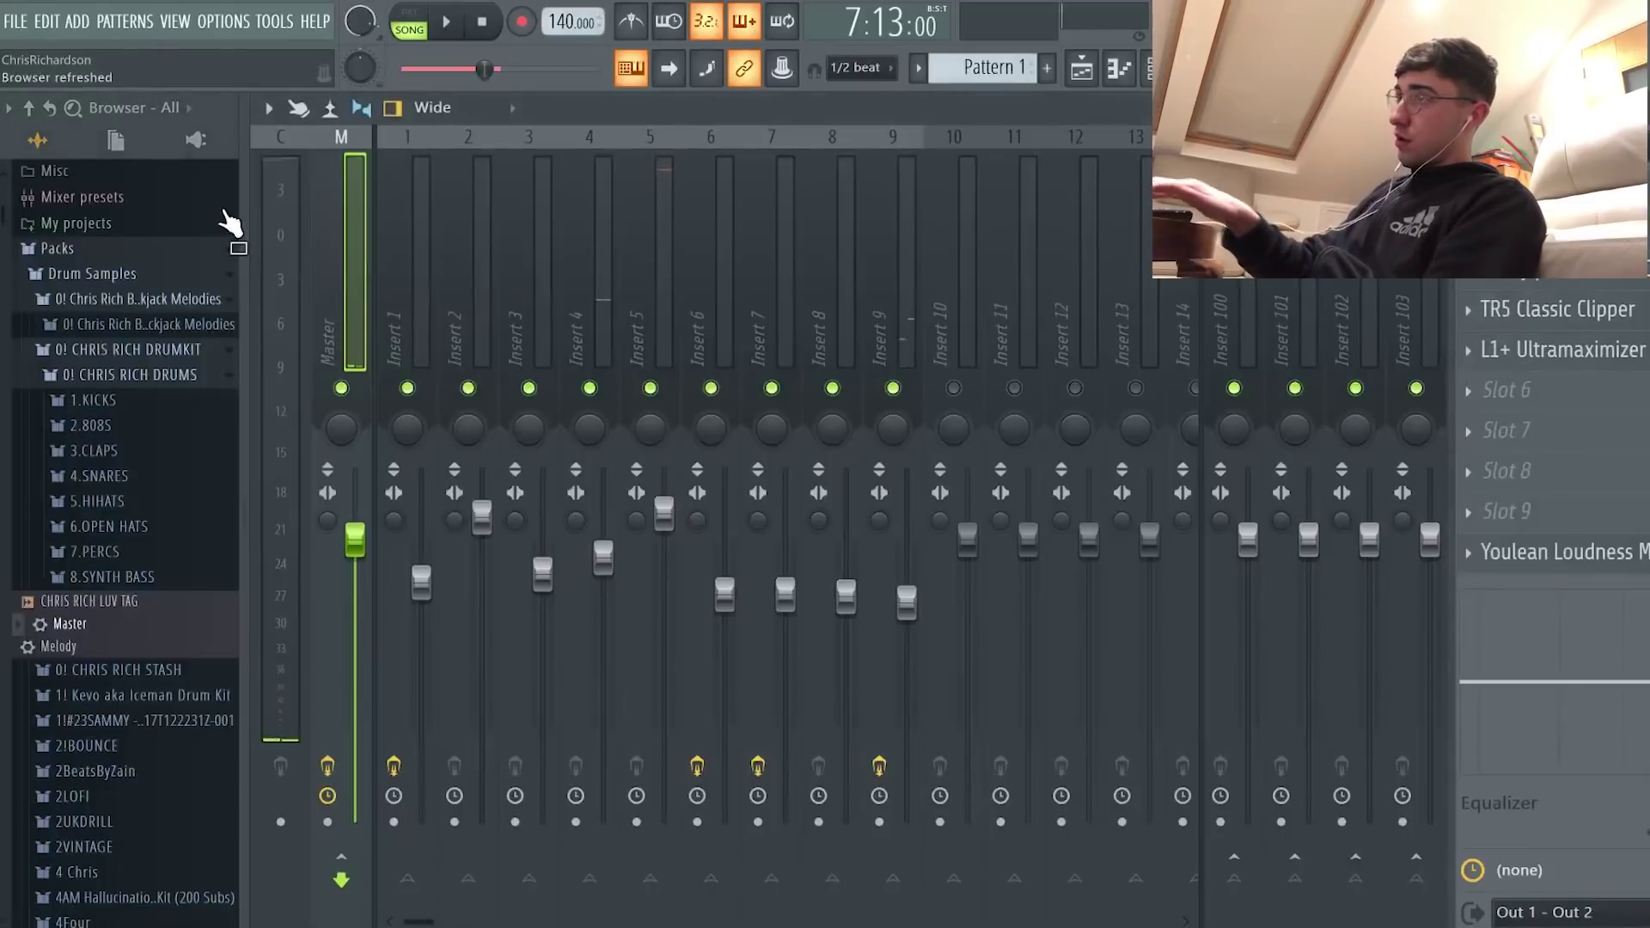
# Step: Play the beat through the master chain and lower Insert 1's fader slightly
pyautogui.press('space')
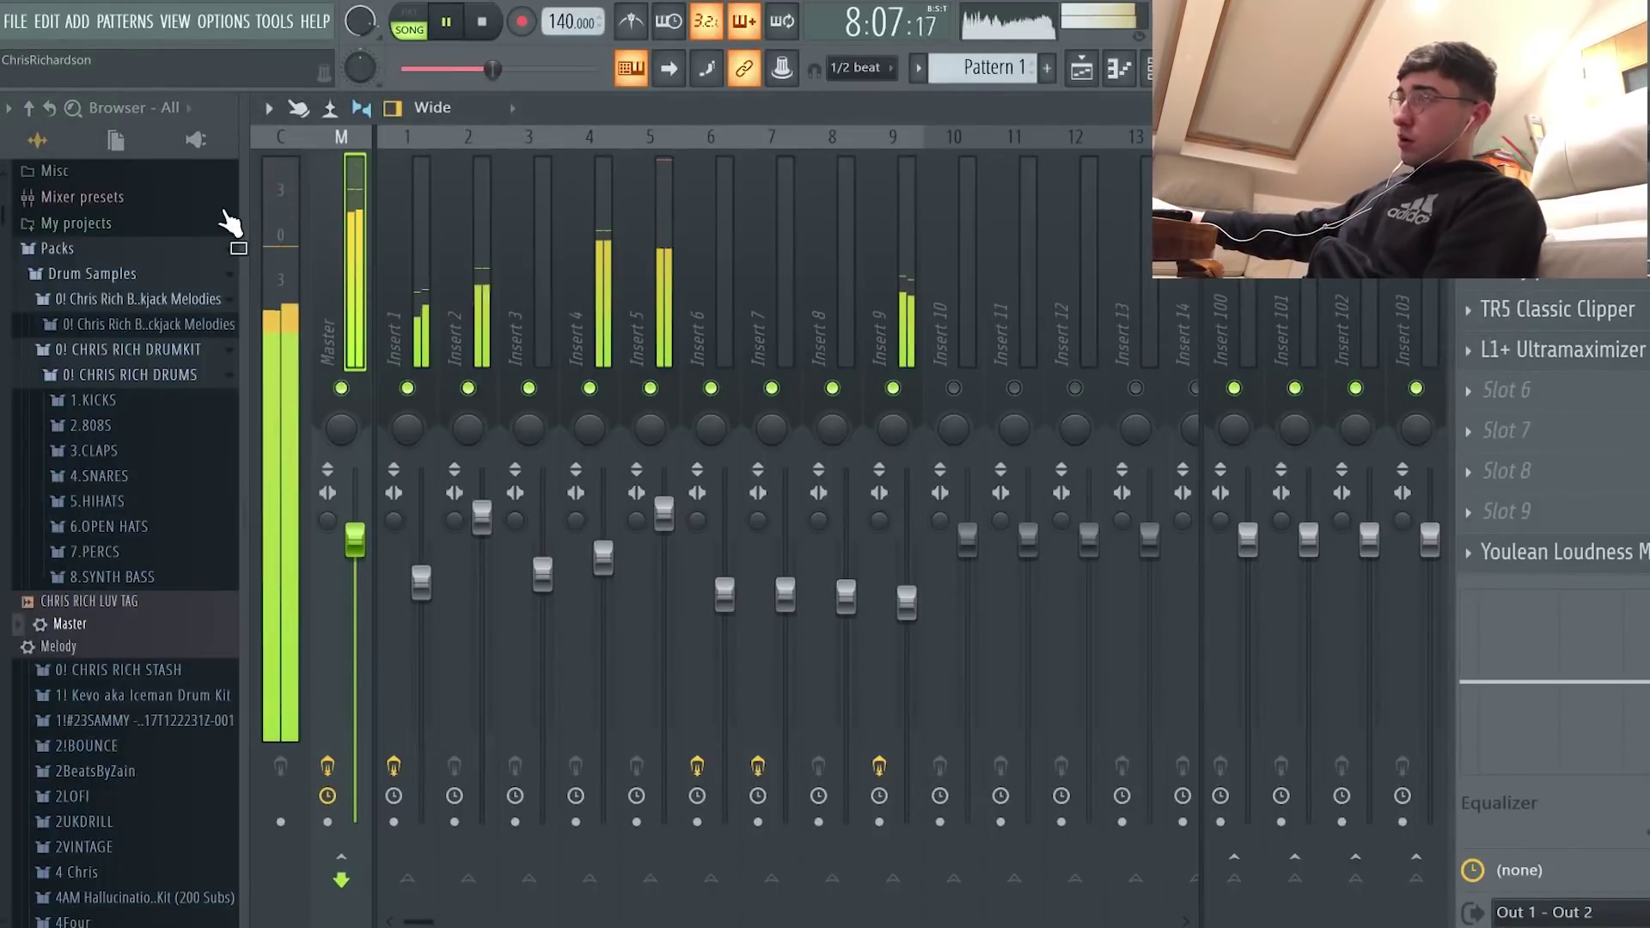
pyautogui.click(603, 561)
pyautogui.moveTo(420, 584); pyautogui.dragTo(420, 588)
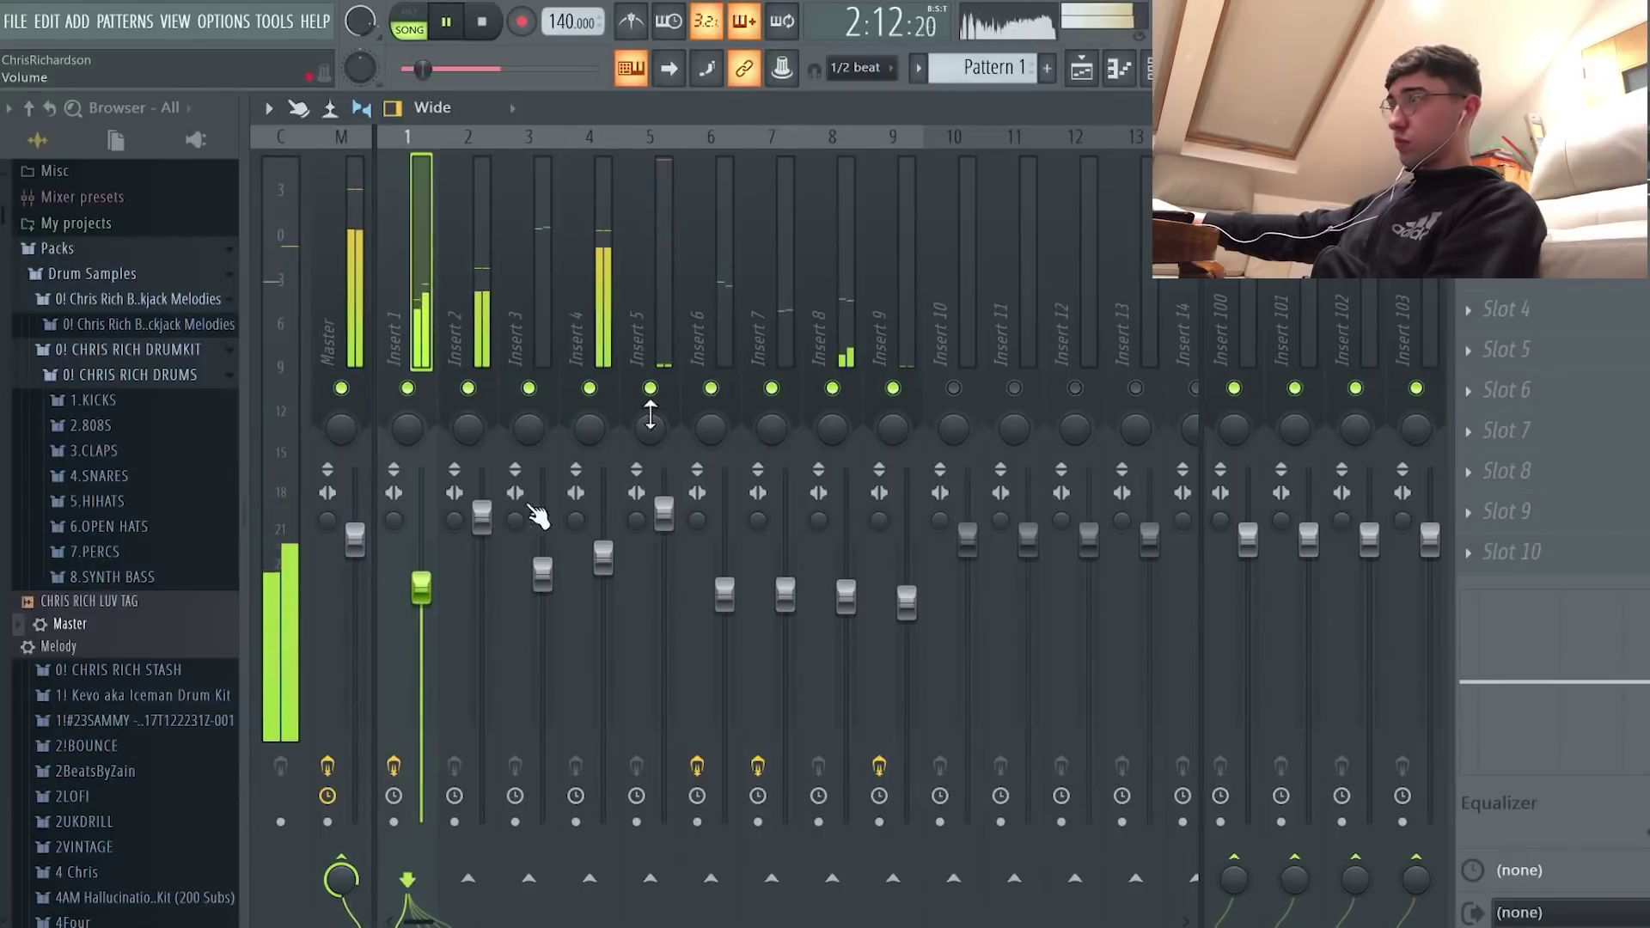
# Step: Close the piano roll and the sampler window to return to the playlist
pyautogui.press('F7')
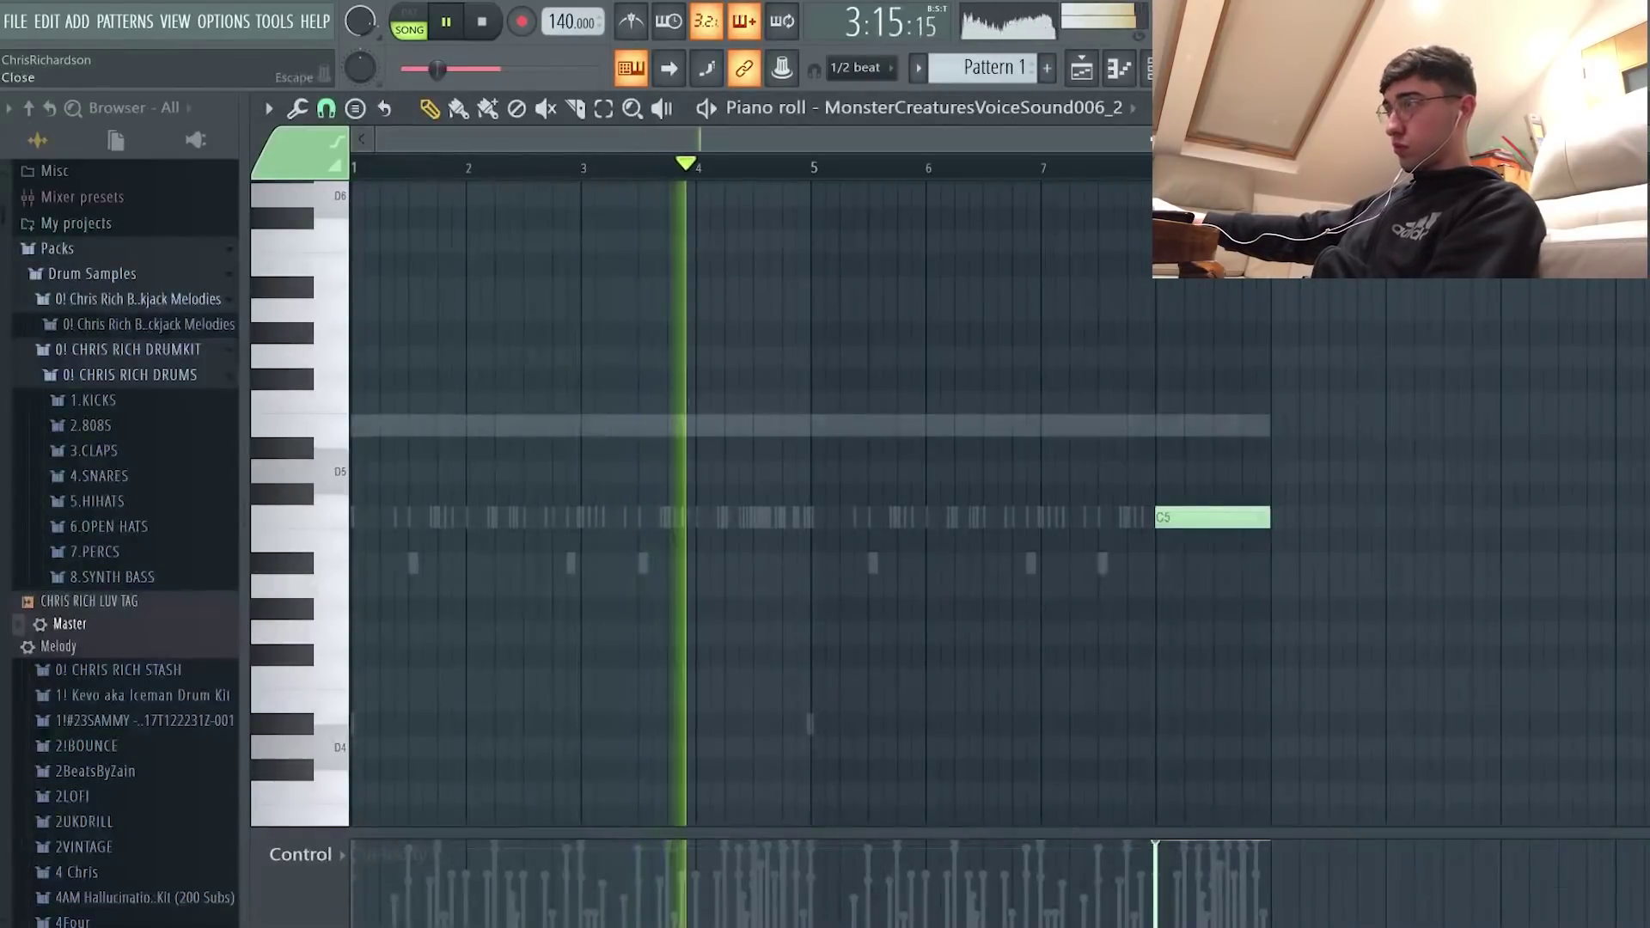
pyautogui.click(1631, 107)
pyautogui.click(1030, 149)
pyautogui.click(1018, 148)
pyautogui.click(354, 107)
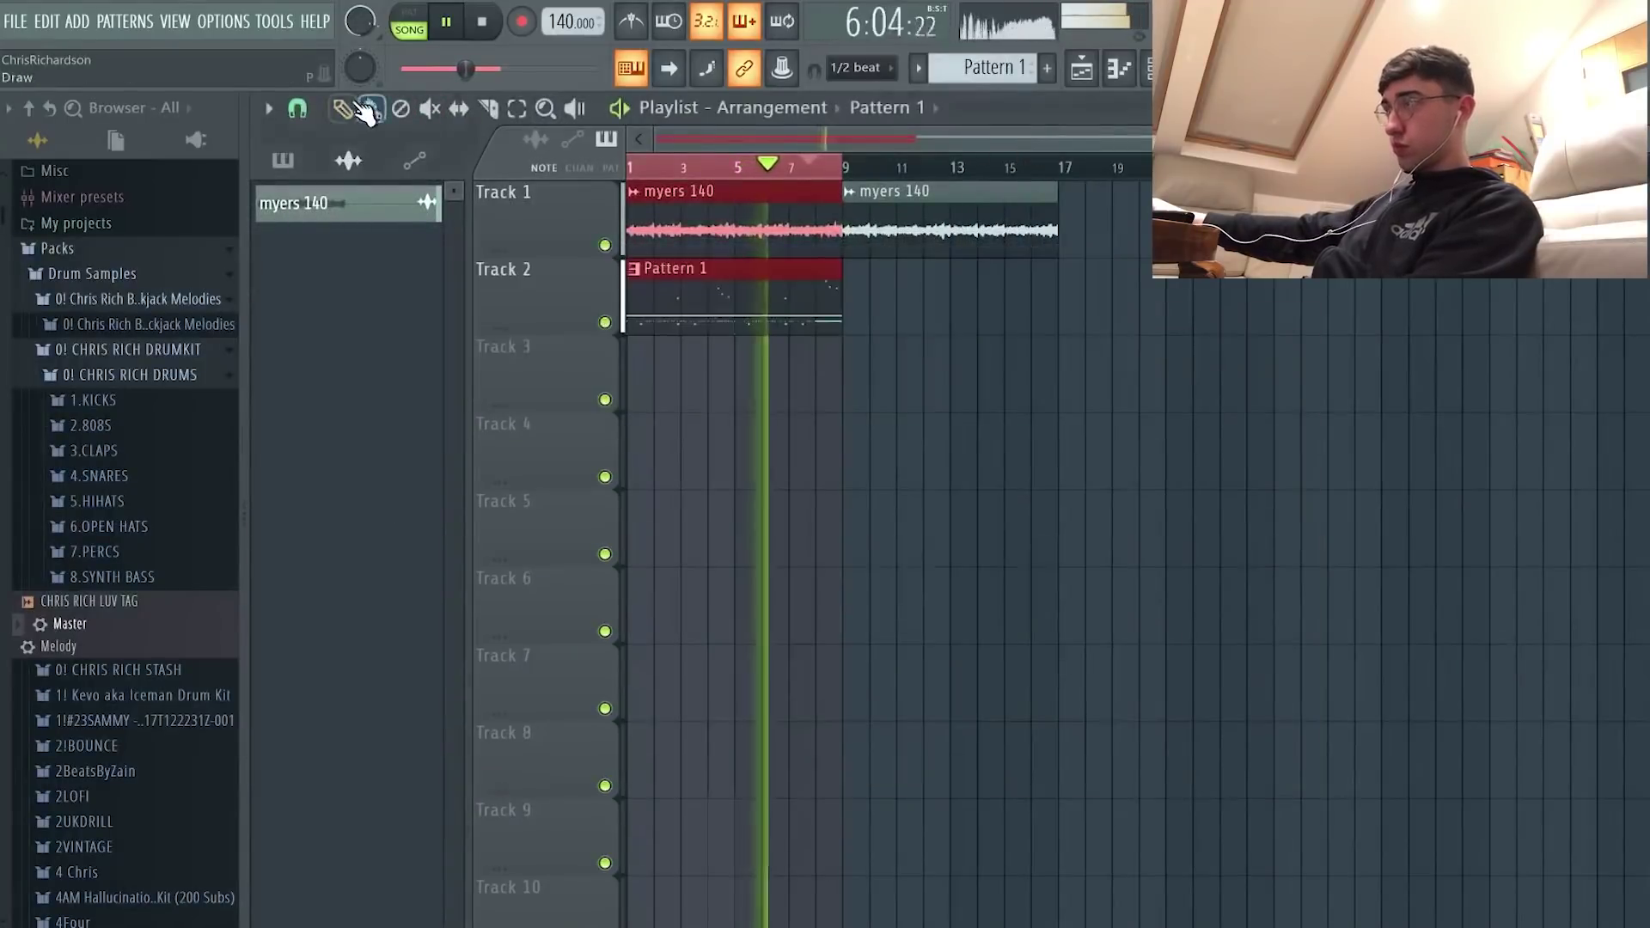
# Step: Lower the faders of Insert 4 and Insert 9 slightly in the mixer during playback
pyautogui.click(1194, 68)
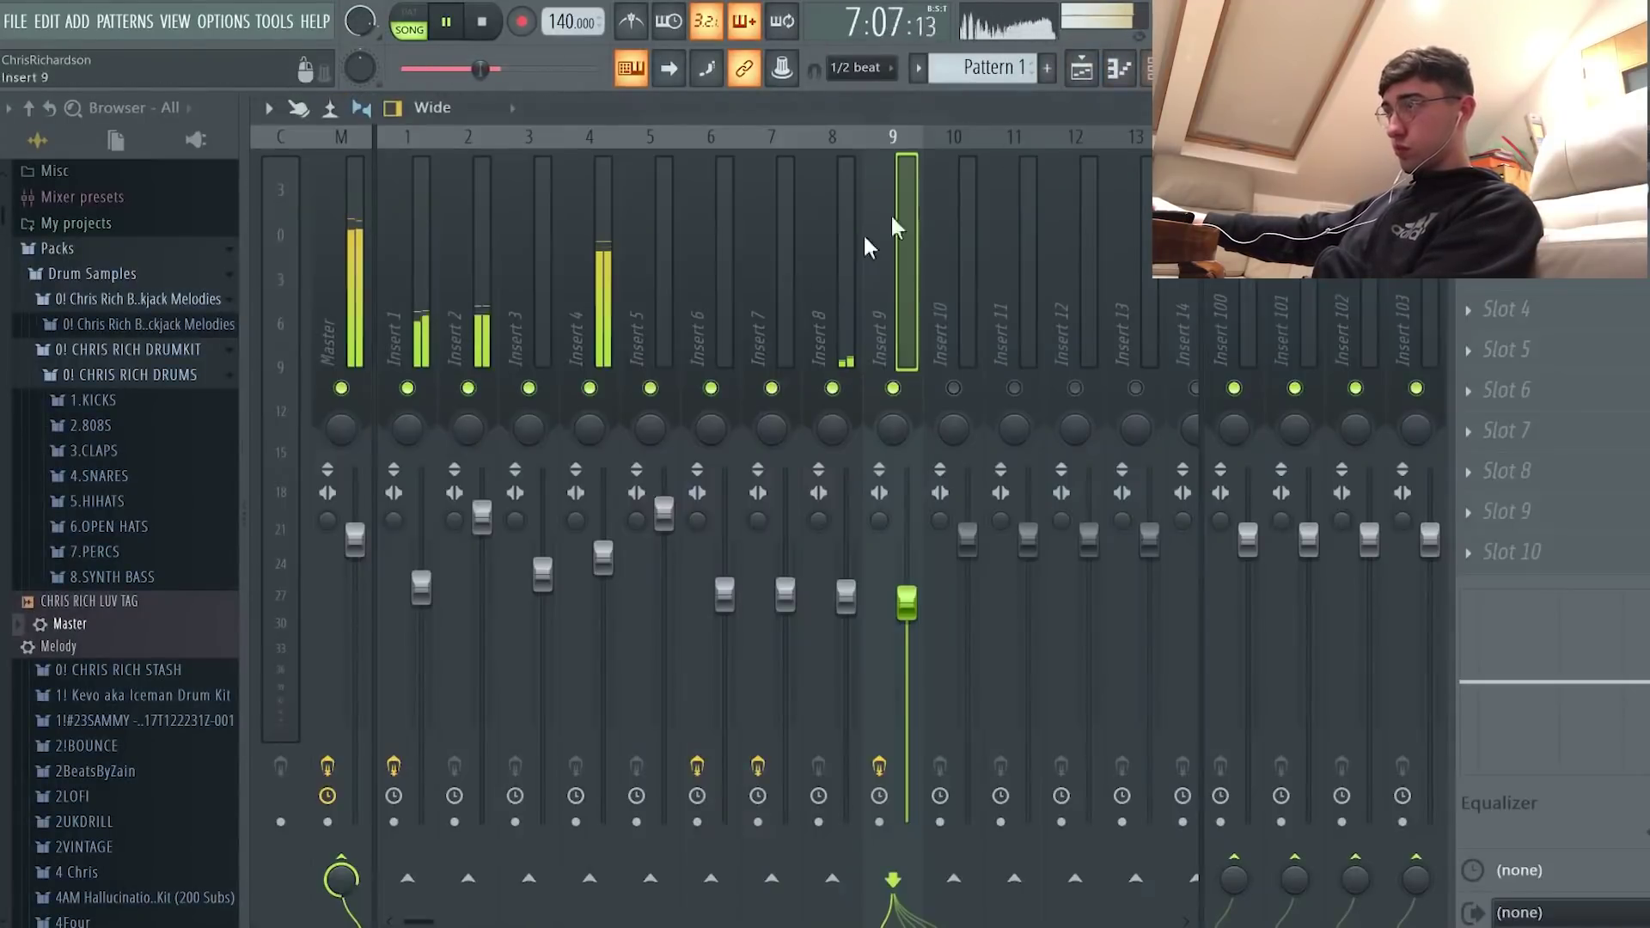
pyautogui.click(604, 561)
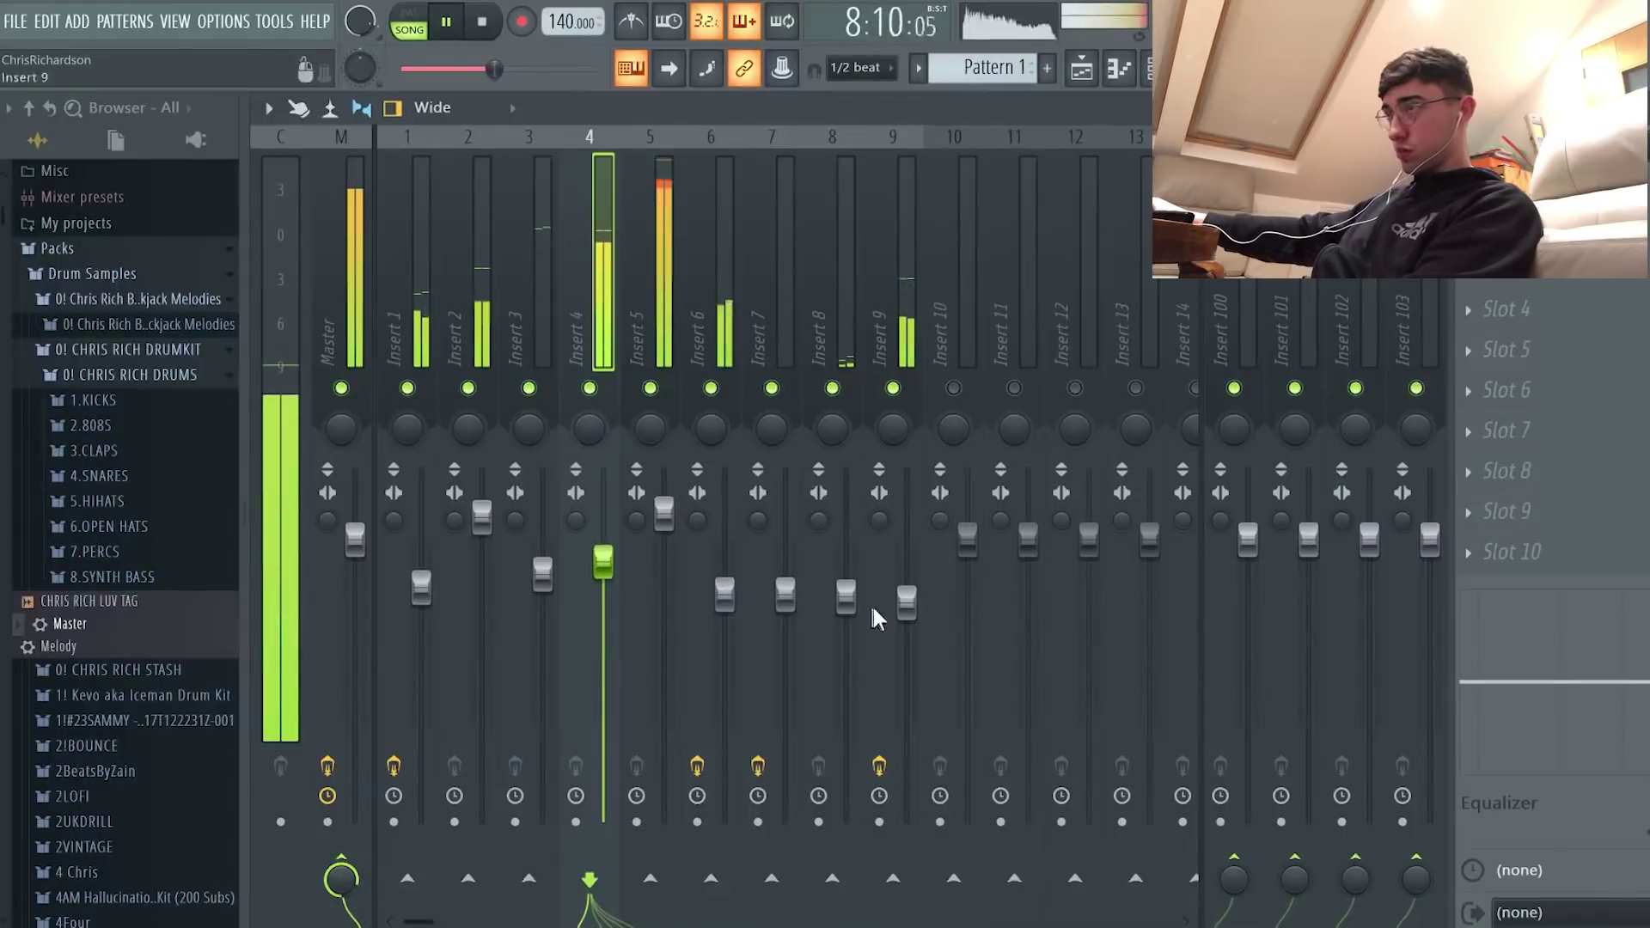
pyautogui.moveTo(907, 602); pyautogui.dragTo(906, 612)
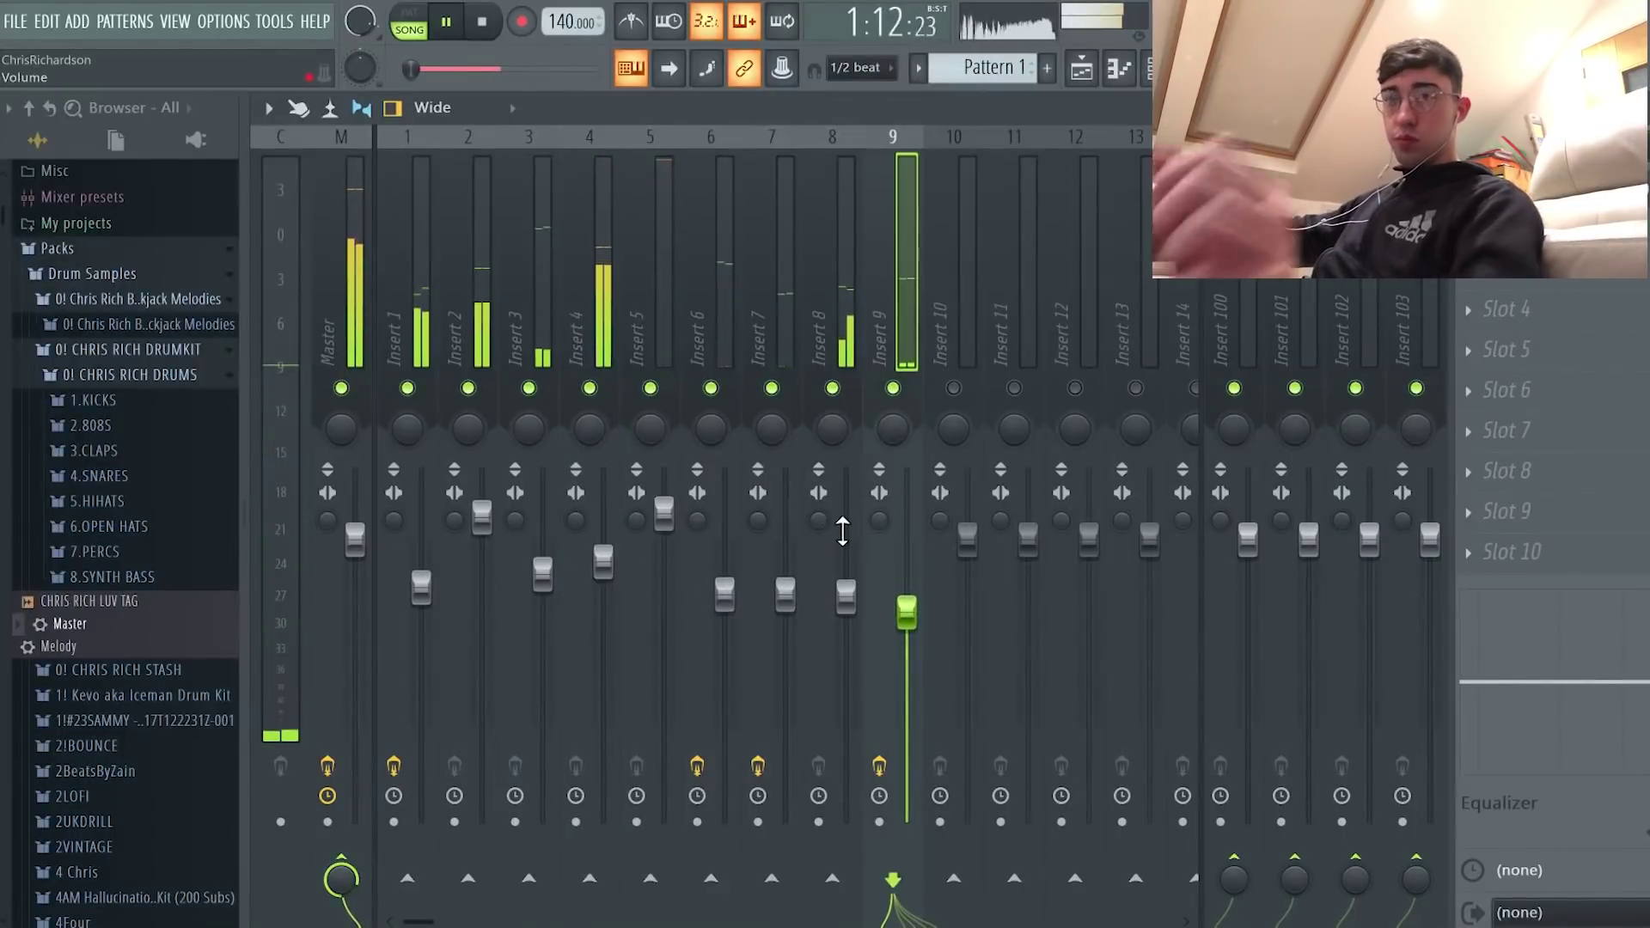